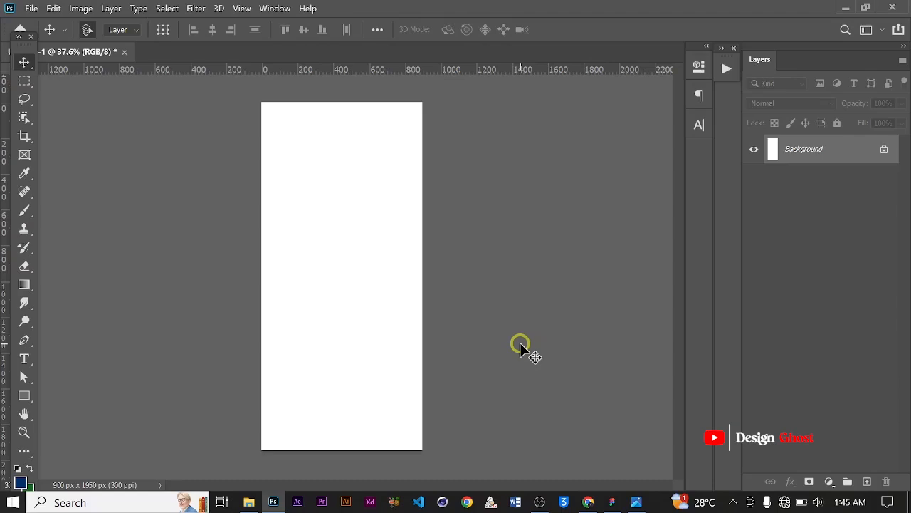
Open the Pattern image from the Downloads › Shower Gel folder in Photoshop
left_click(250, 502)
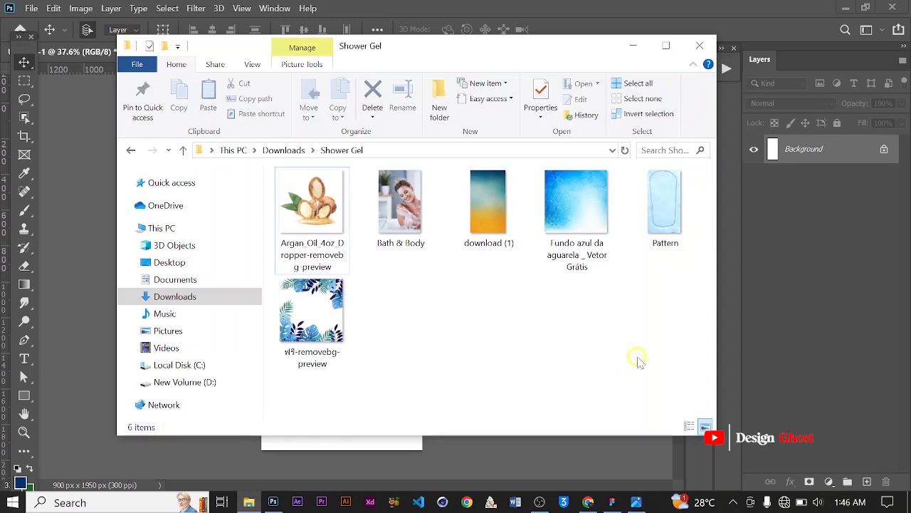
left_click(668, 215)
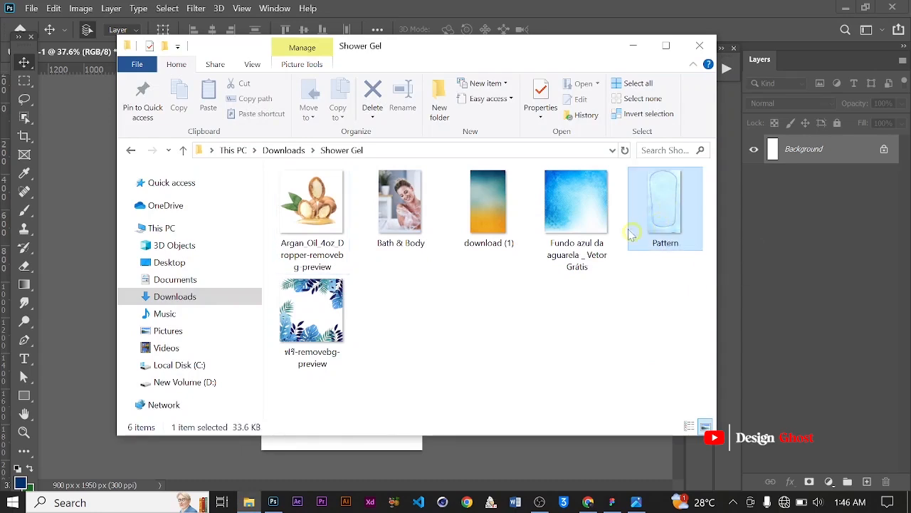
left_click(540, 9)
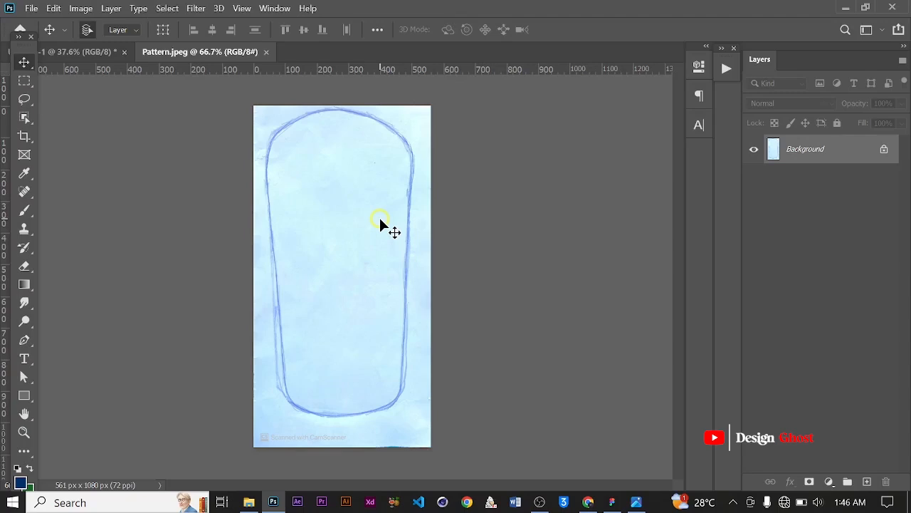
Move the Pattern image into the Untitled-1 document as a new layer
mouse_move(354, 231)
left_mouse_down()
mouse_move(222, 86)
mouse_move(71, 51)
mouse_move(310, 251)
mouse_move(335, 248)
left_mouse_up()
scroll(335, 245, "up", 1)
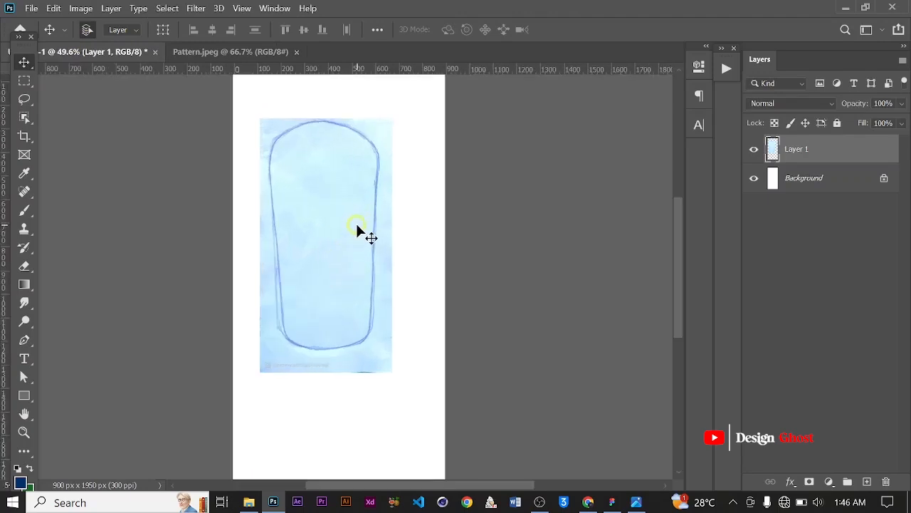
scroll(357, 229, "down", 2)
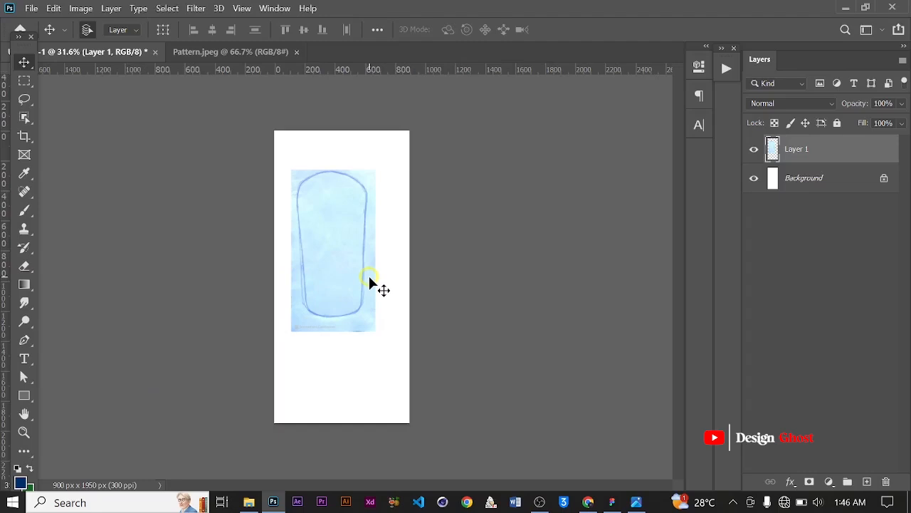
Scale the pattern layer with Free Transform to about 180.30% so it covers the canvas, and commit
key("ctrl+t")
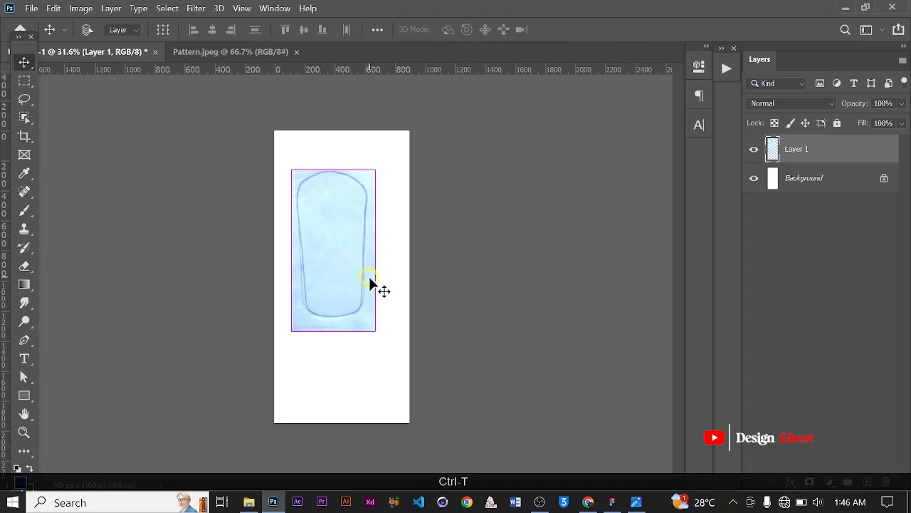
left_click_drag(375, 325, 416, 441)
left_click_drag(291, 171, 259, 128)
left_click_drag(346, 263, 342, 266)
left_click(393, 178)
left_click_drag(420, 130, 414, 142)
left_click_drag(370, 200, 378, 203)
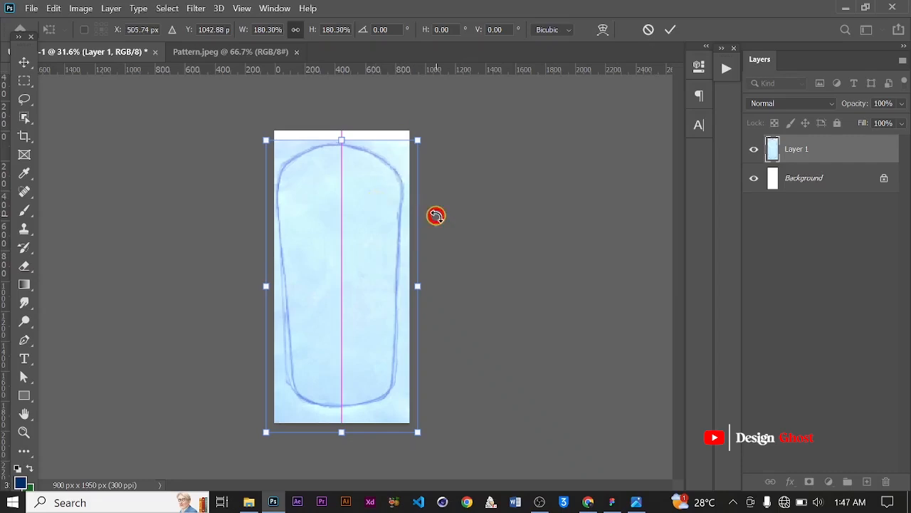
key("Return")
Nudge the pattern layer to the left in small steps to centre it on the canvas
key("Right")
key("Left")
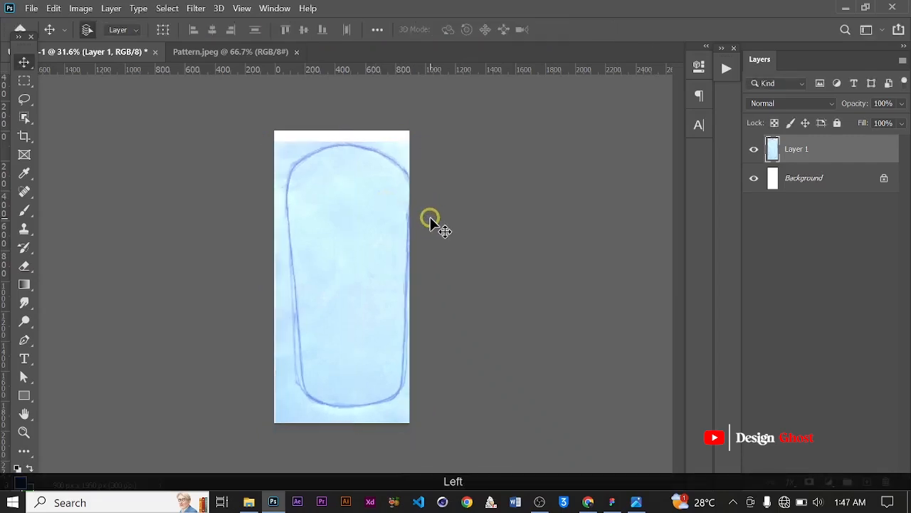
scroll(351, 200, "up", 3)
key("Left")
key("Left")
scroll(351, 200, "down", 2)
key("Left")
key("Left")
key("Left")
key("Left")
key("Left")
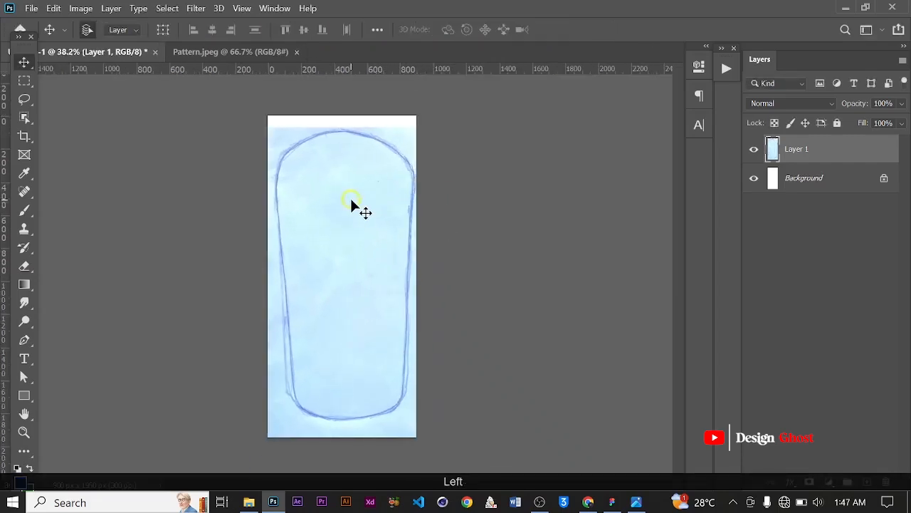
key("Left")
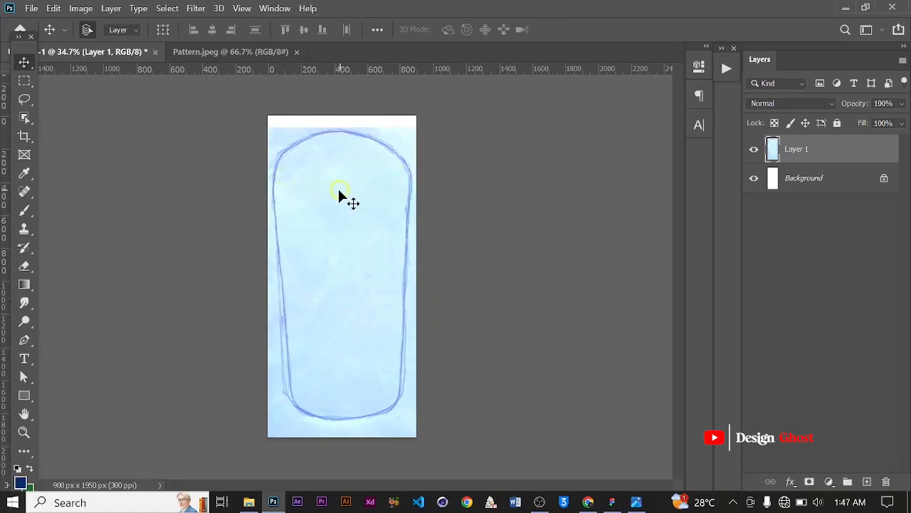
key("Left")
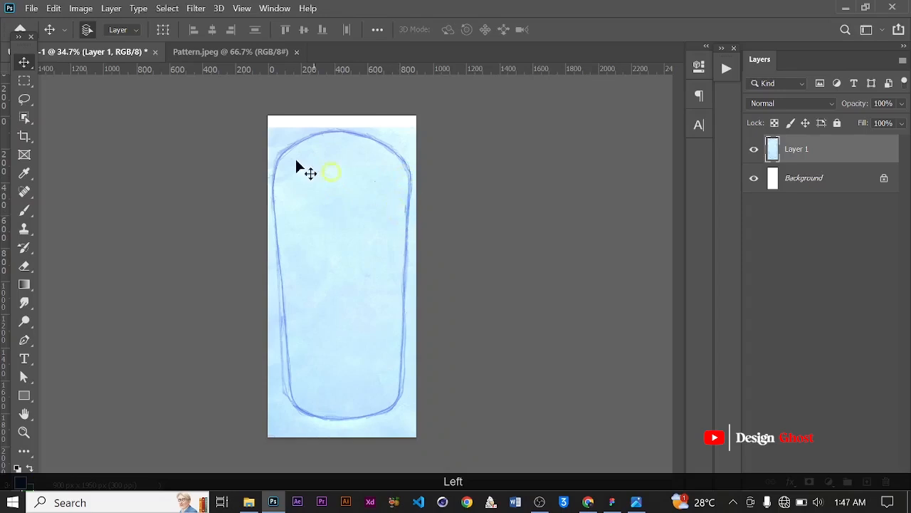
With the Pen tool, start a path at the top centre of the bottle outline and add a curved anchor at its top-right corner
scroll(386, 196, "up", 1)
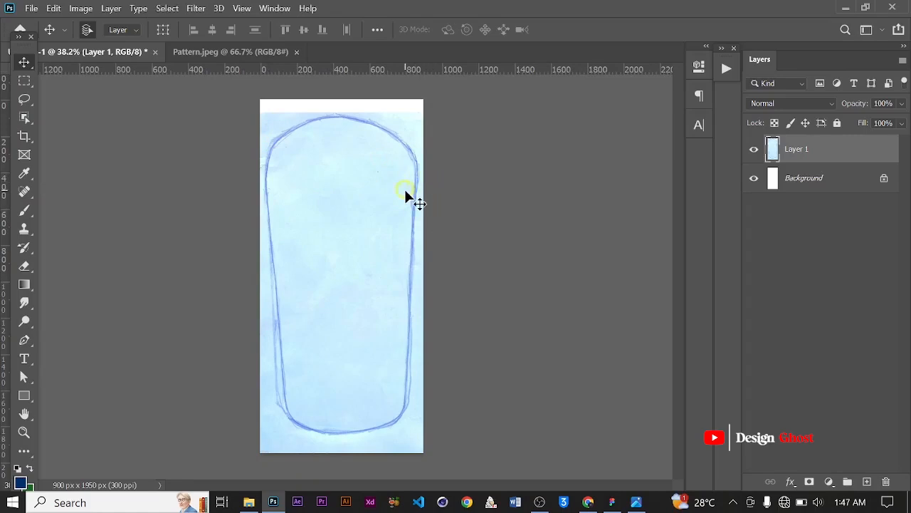
scroll(404, 186, "up", 3)
scroll(404, 182, "down", 4)
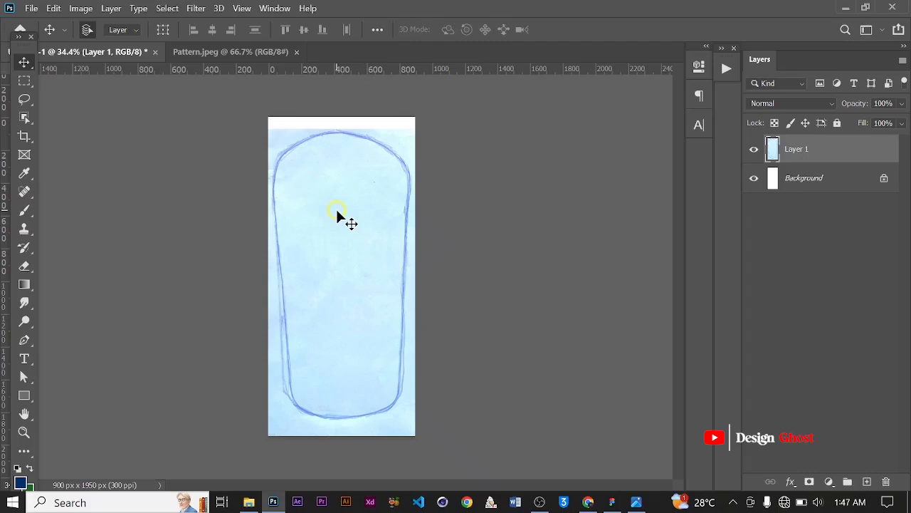
scroll(336, 207, "up", 1)
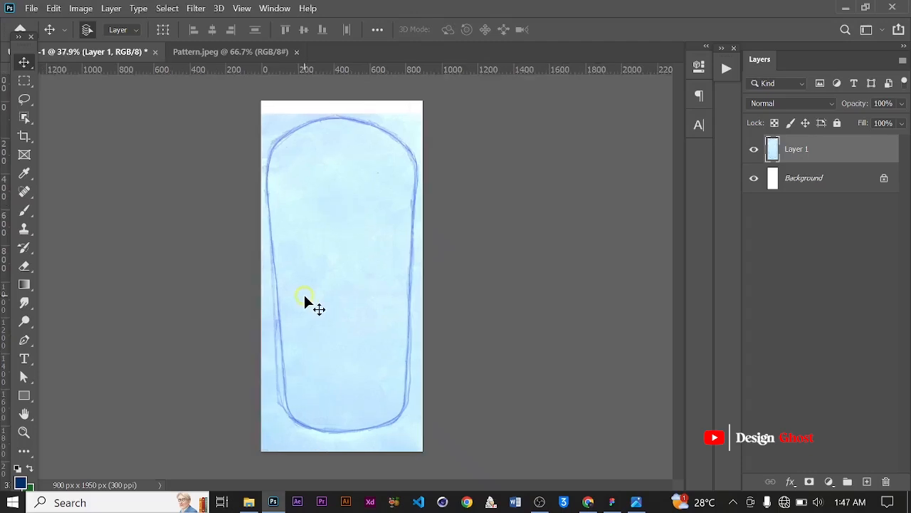
left_click(24, 340)
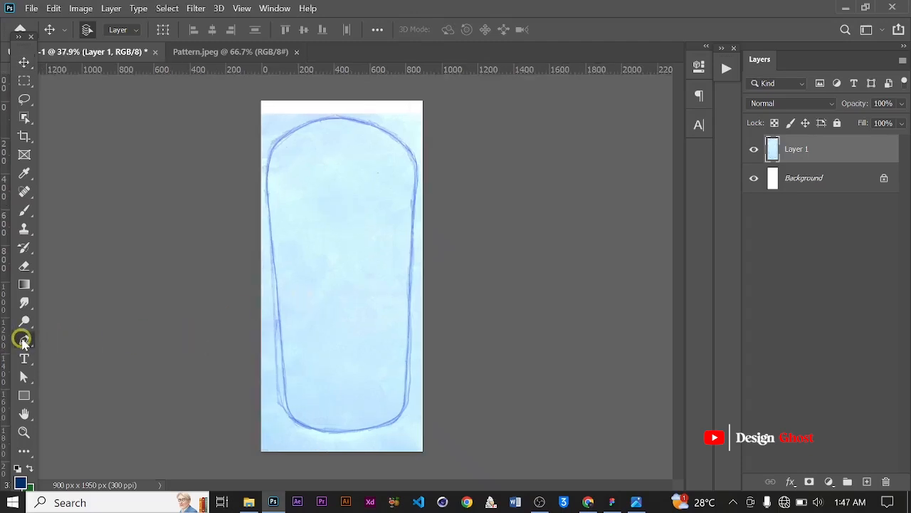
scroll(307, 152, "up", 1)
scroll(306, 152, "up", 6)
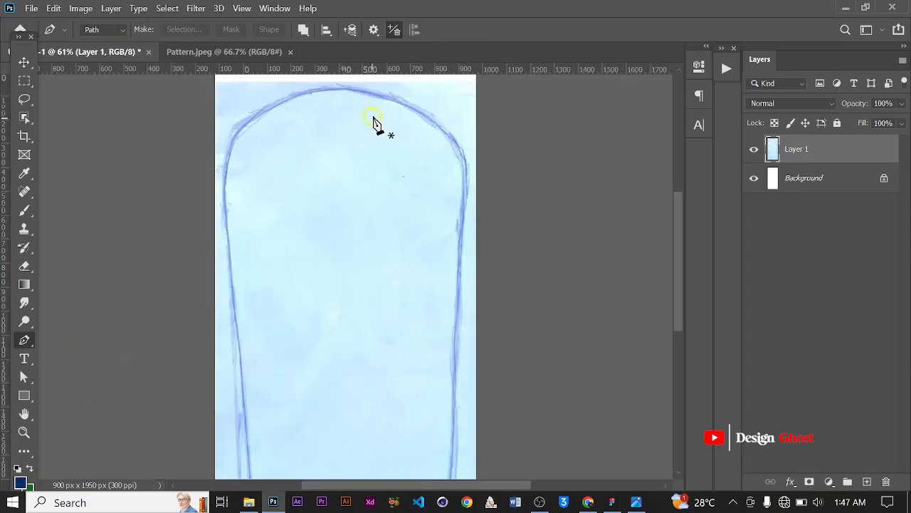
left_click(331, 93)
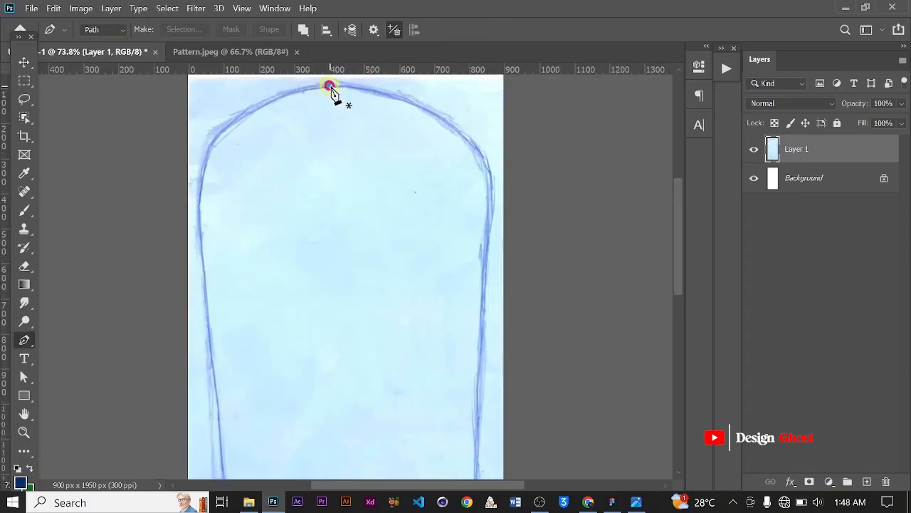
scroll(456, 136, "down", 2)
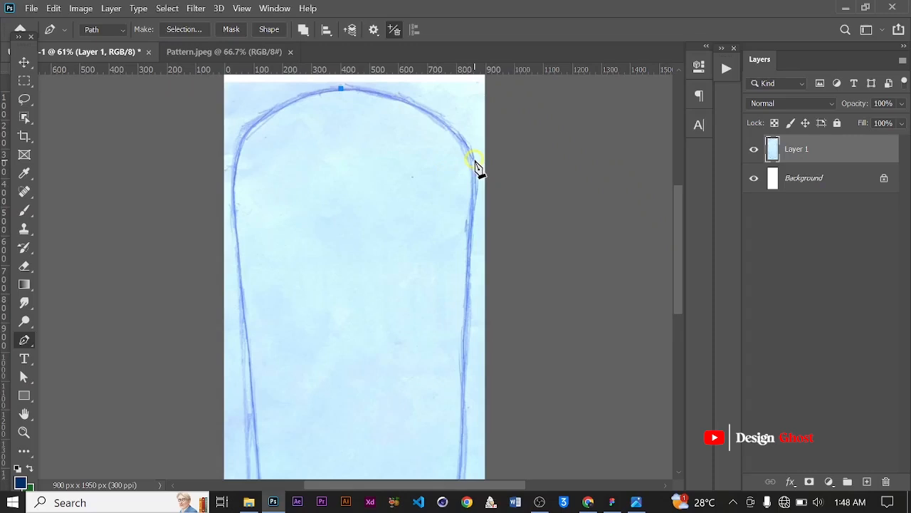
left_click_drag(476, 160, 518, 234)
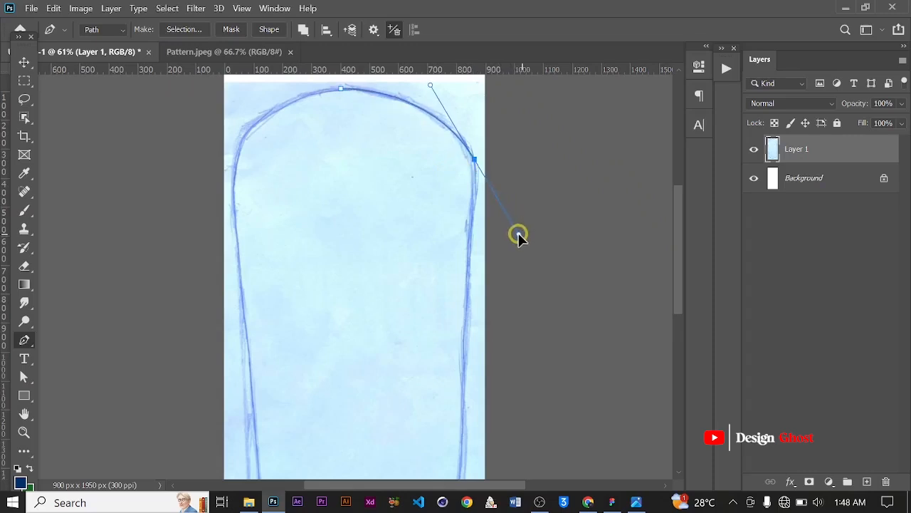
left_click(475, 159, "alt")
Add curved anchors down the right edge of the outline, converting each to a corner point
left_click_drag(471, 225, 463, 277)
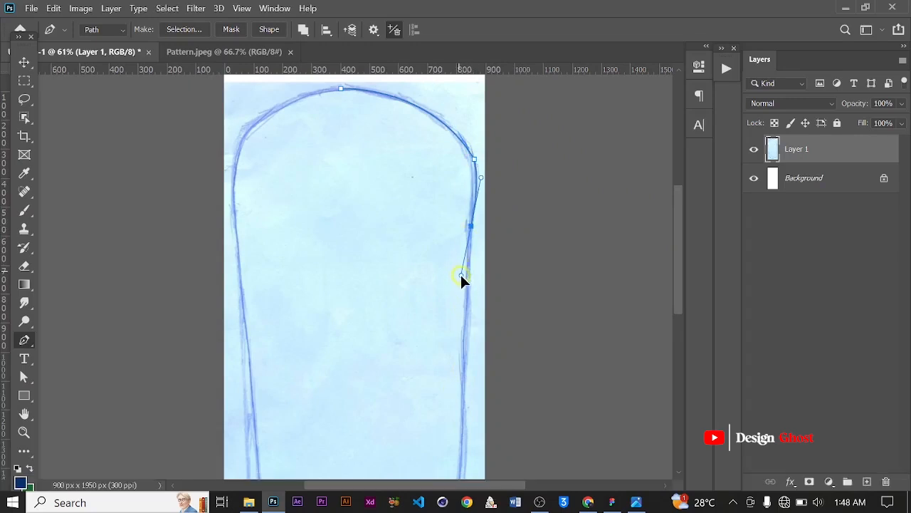
left_click(471, 226, "alt")
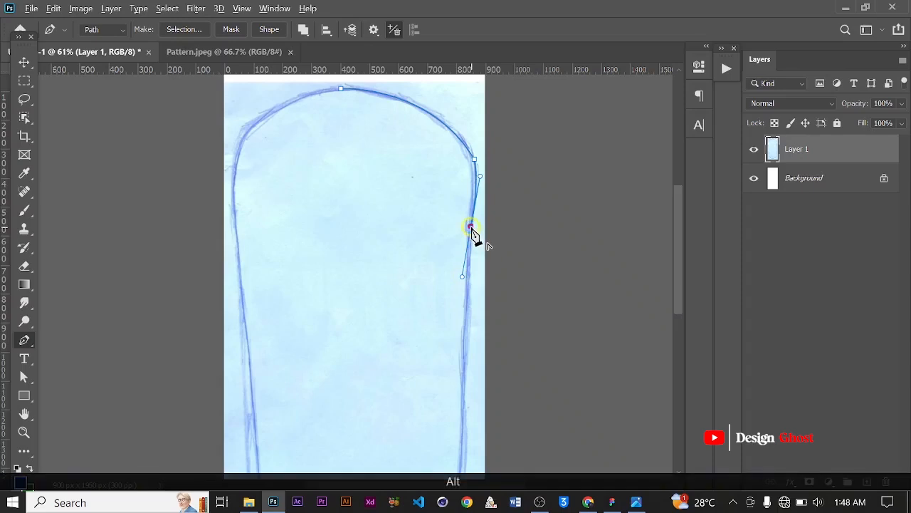
left_click(462, 348)
left_click_drag(462, 350, 464, 427)
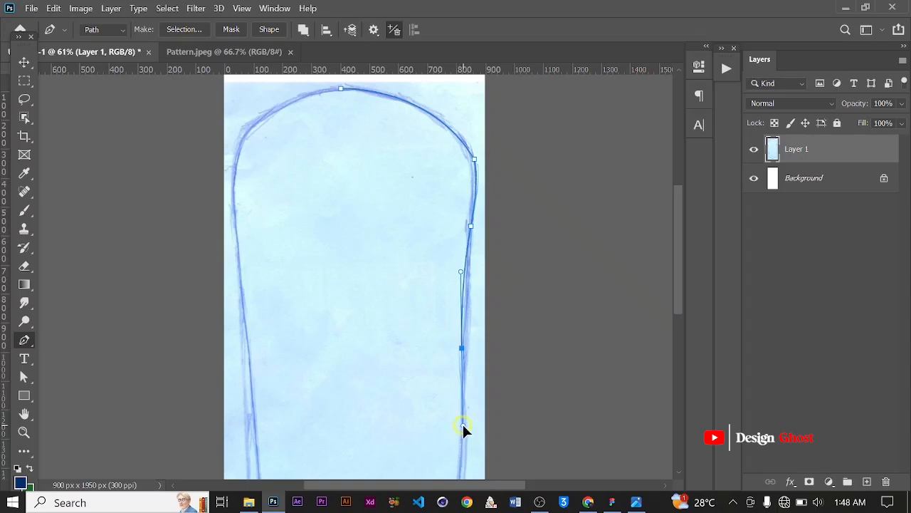
left_click(462, 348, "alt")
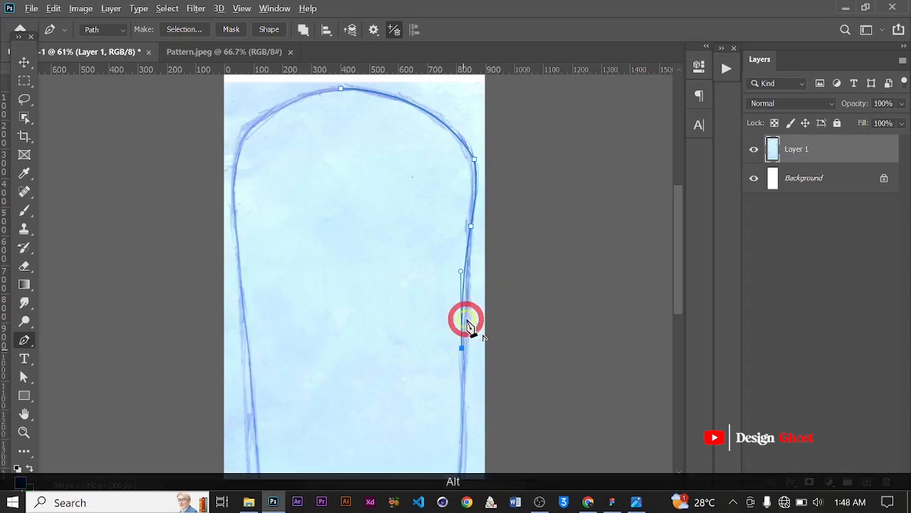
Adjust the latest right-edge anchor slightly so the path follows the sketched line
scroll(464, 334, "down", 3)
key("space")
scroll(400, 413, "up", 1)
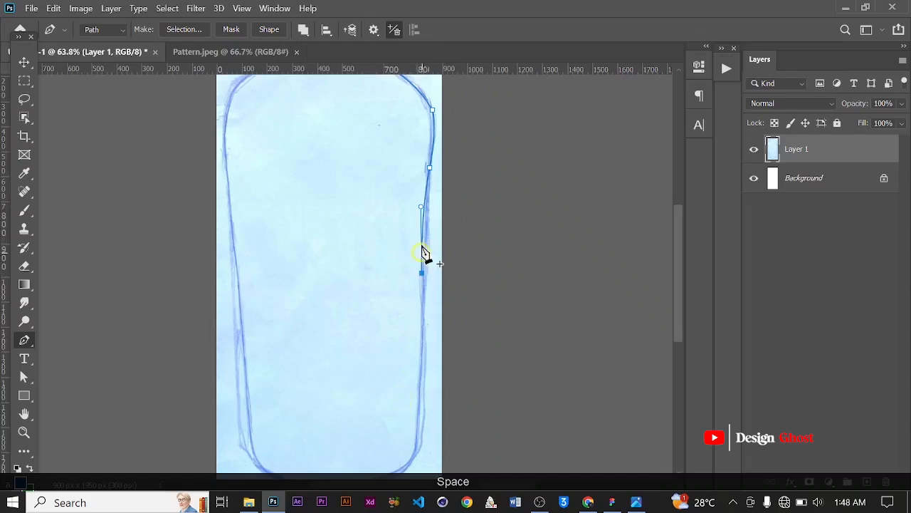
scroll(423, 214, "up", 1)
key("ctrl")
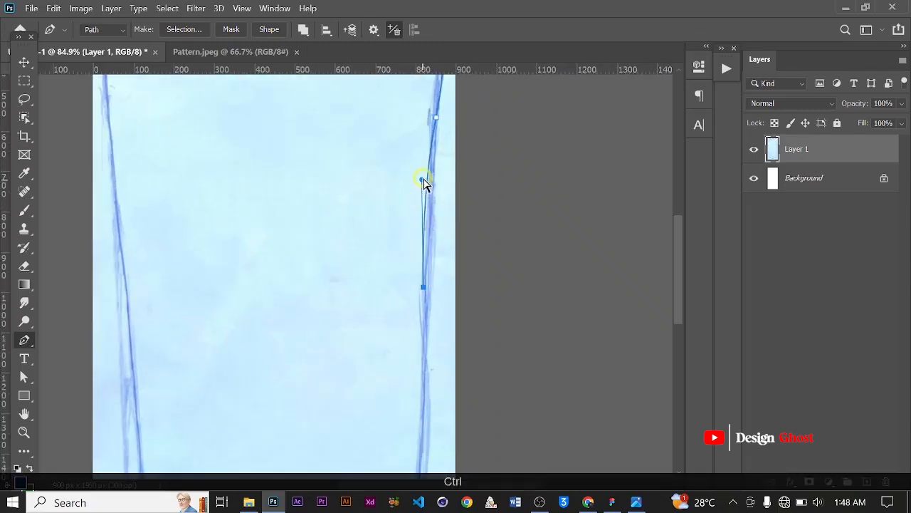
left_click_drag(423, 179, 425, 176)
scroll(439, 228, "down", 1)
scroll(433, 316, "up", 1)
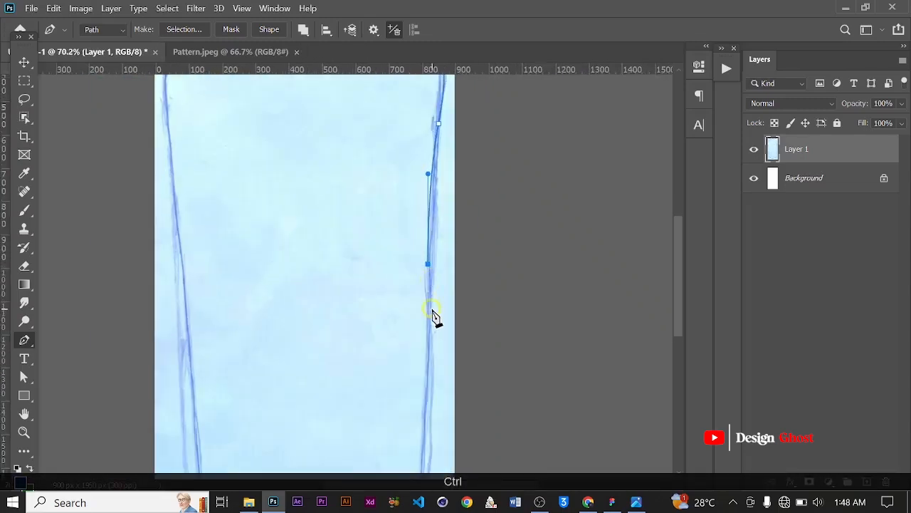
key("space")
left_click_drag(416, 374, 430, 247)
scroll(426, 358, "down", 1)
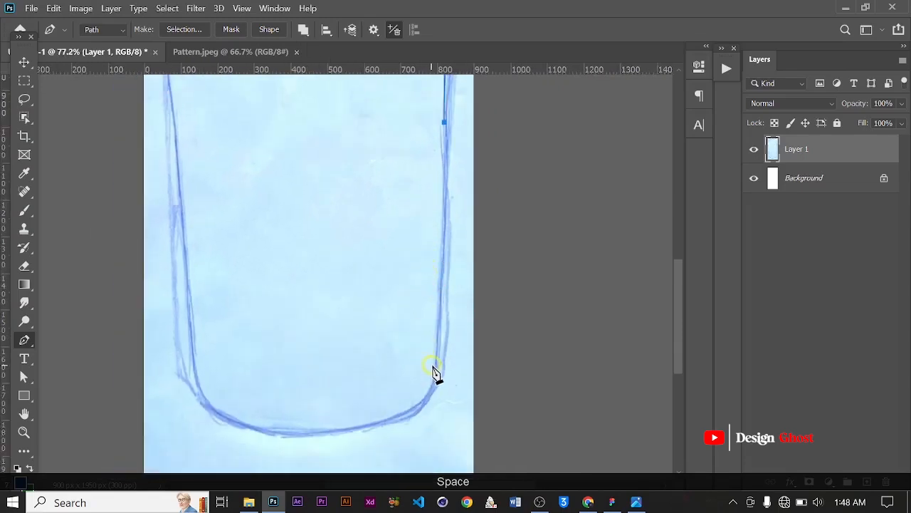
Add an anchor at the bottom-right curve and a curved anchor along the bottom edge, breaking its handle
left_click(435, 365)
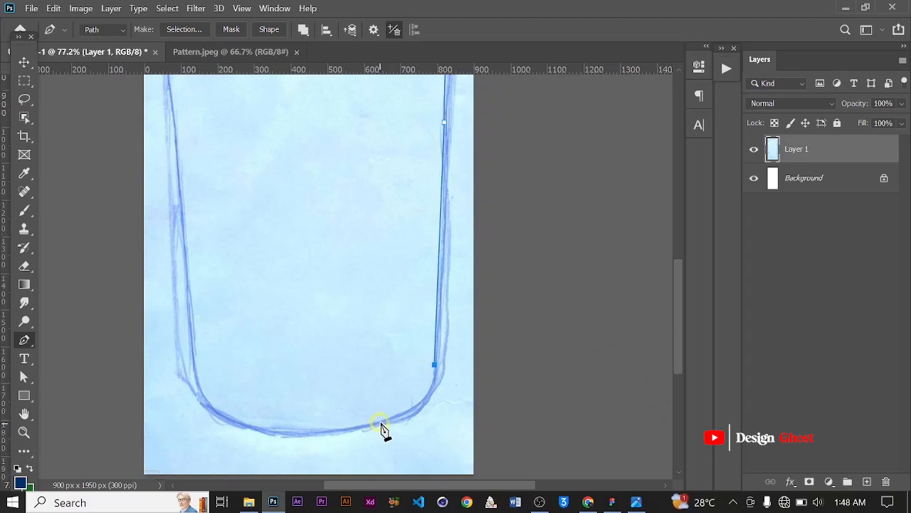
left_click_drag(380, 423, 327, 426)
left_click(380, 423)
left_click(381, 423, "alt")
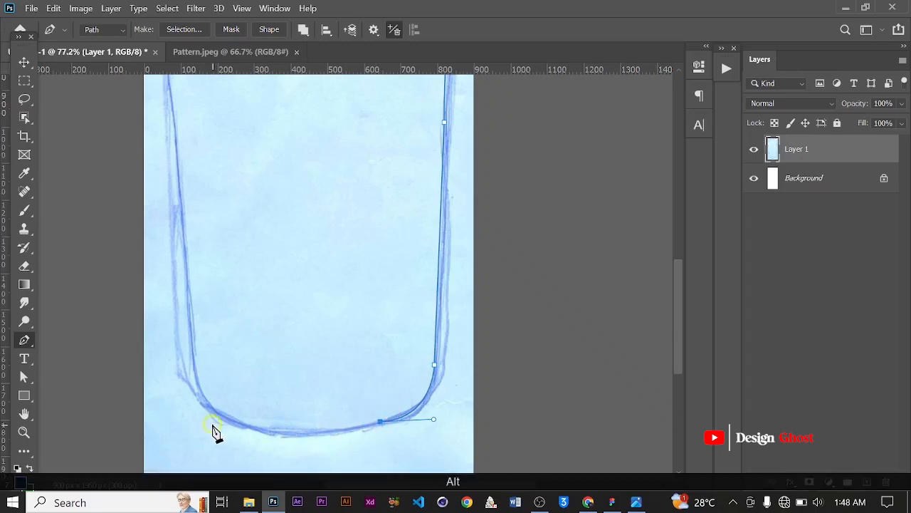
left_click(277, 431)
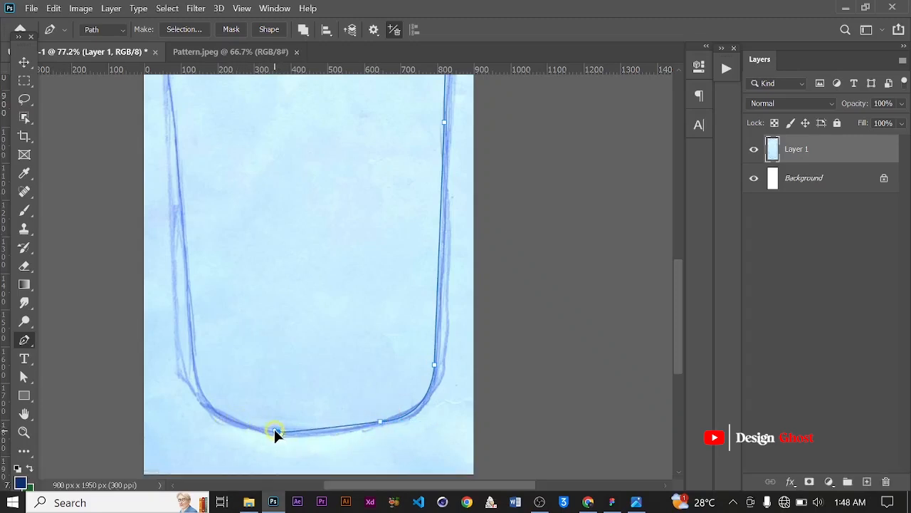
scroll(383, 426, "up", 6)
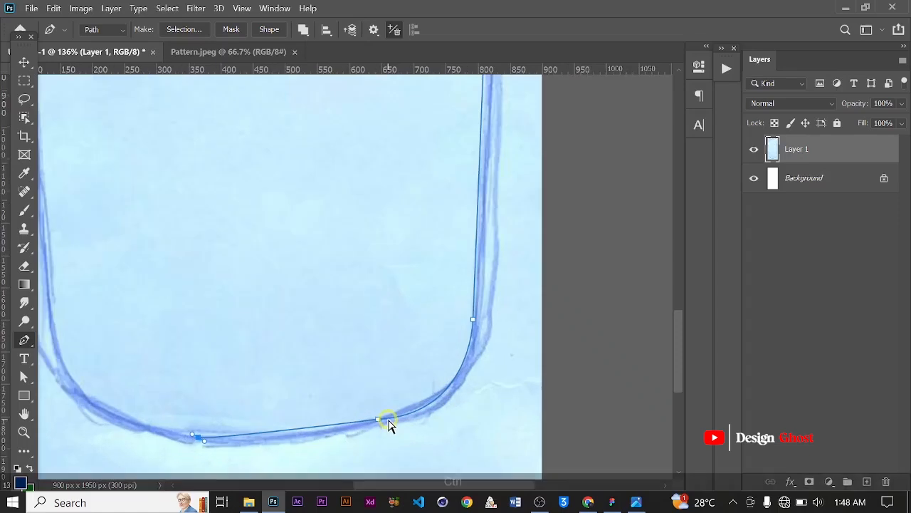
key("ctrl+z")
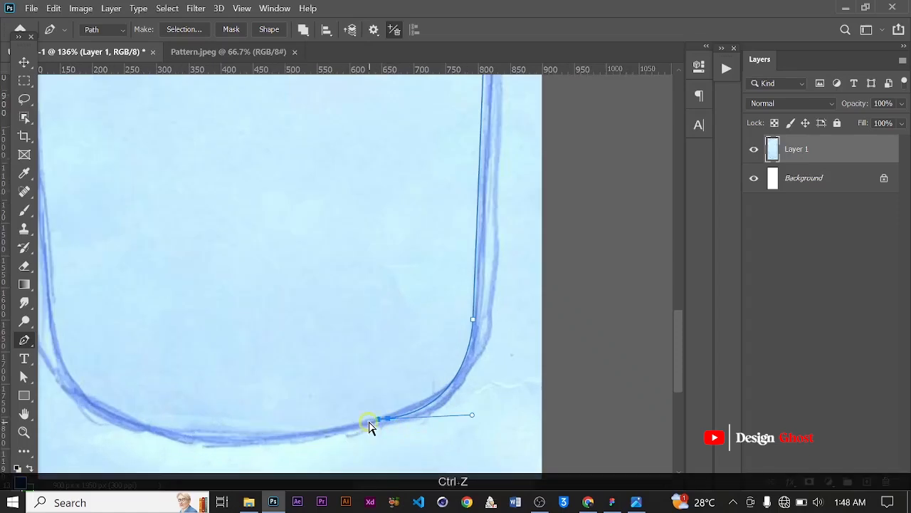
Adjust the bottom anchor's handle and add a curved anchor at the bottom centre of the bottle outline
left_click_drag(470, 417, 470, 390)
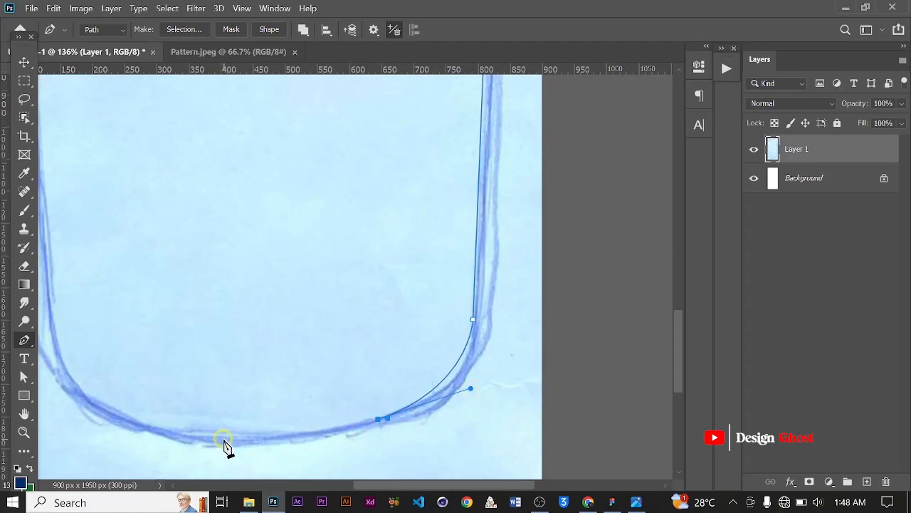
left_click_drag(223, 439, 176, 435)
left_click_drag(170, 436, 146, 435)
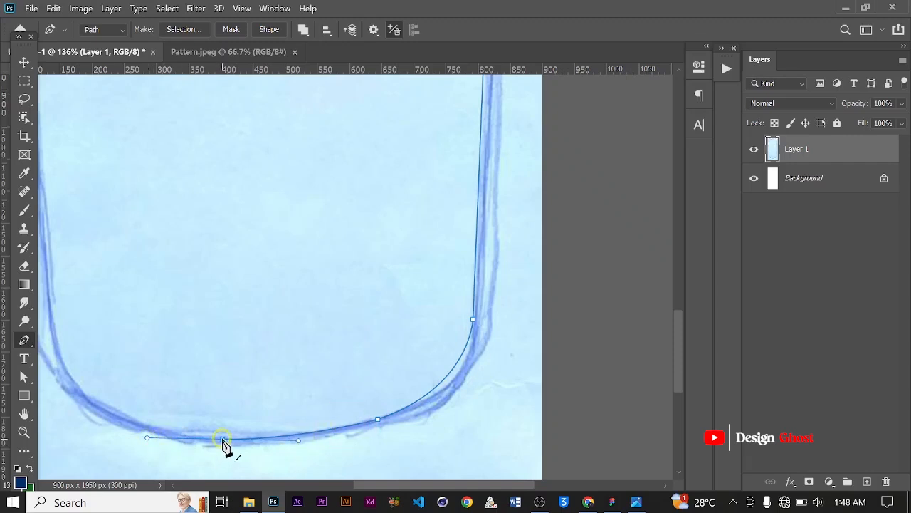
Make a selection from the traced path with a feather radius of 0 pixels
scroll(225, 442, "down", 5)
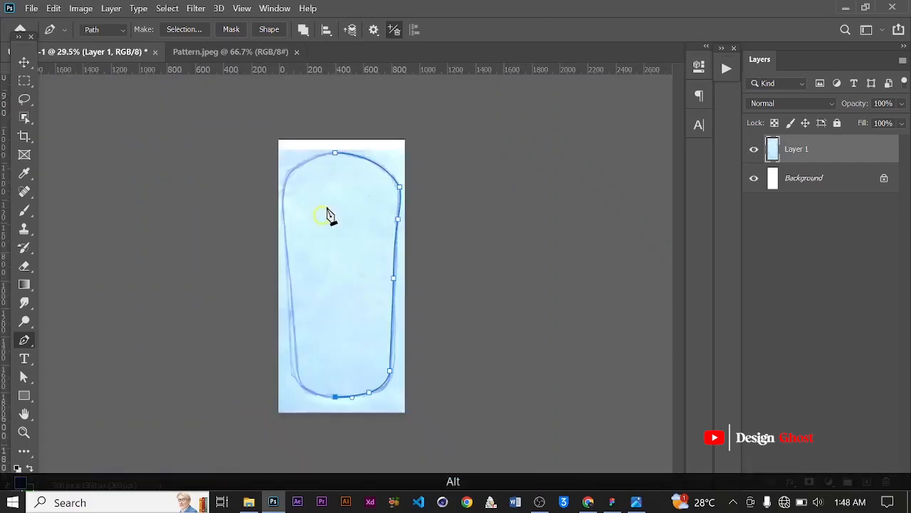
right_click(359, 214)
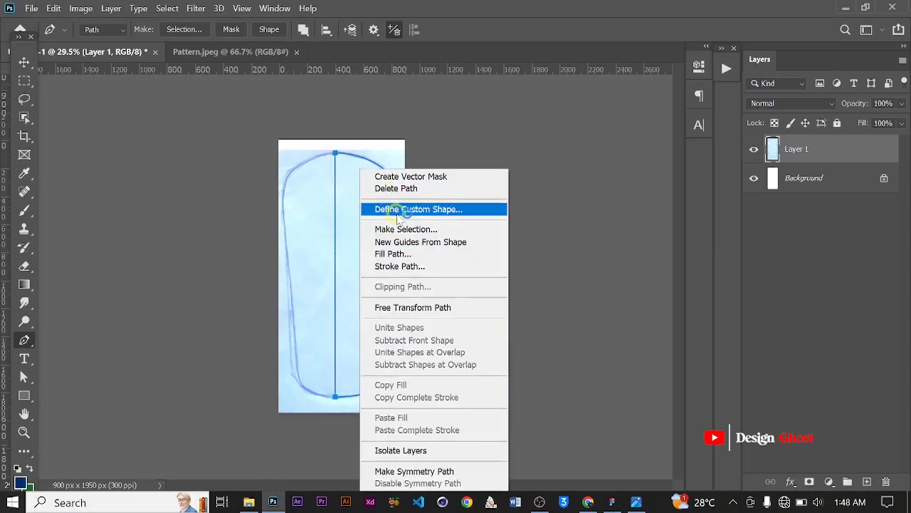
left_click(435, 231)
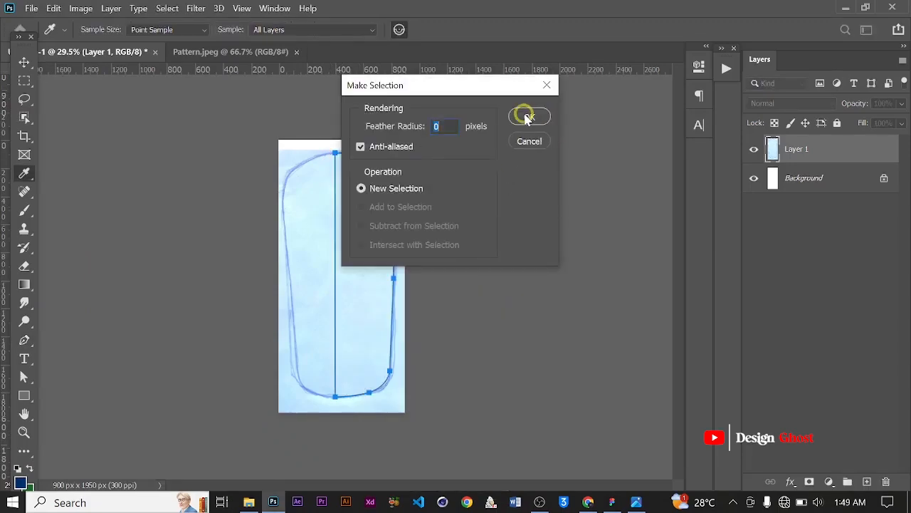
left_click(529, 118)
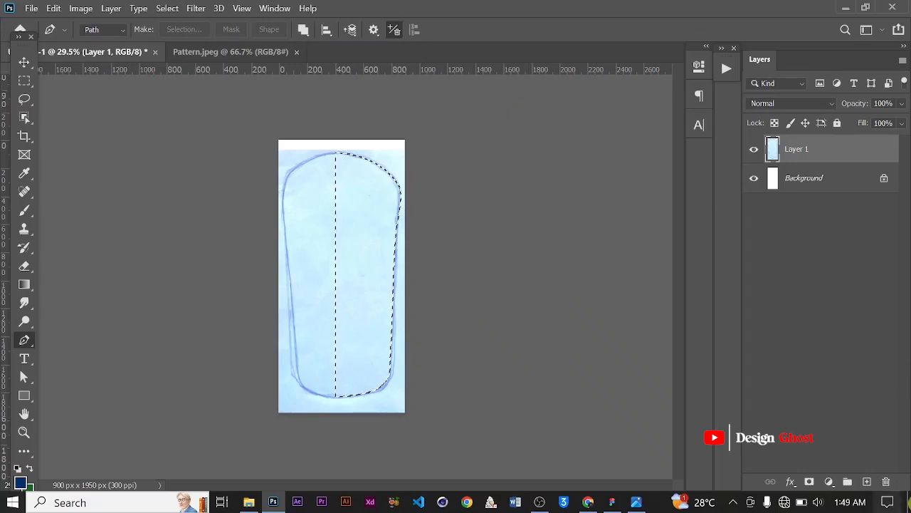
Add a new layer and set the foreground colour to black
left_click(869, 484)
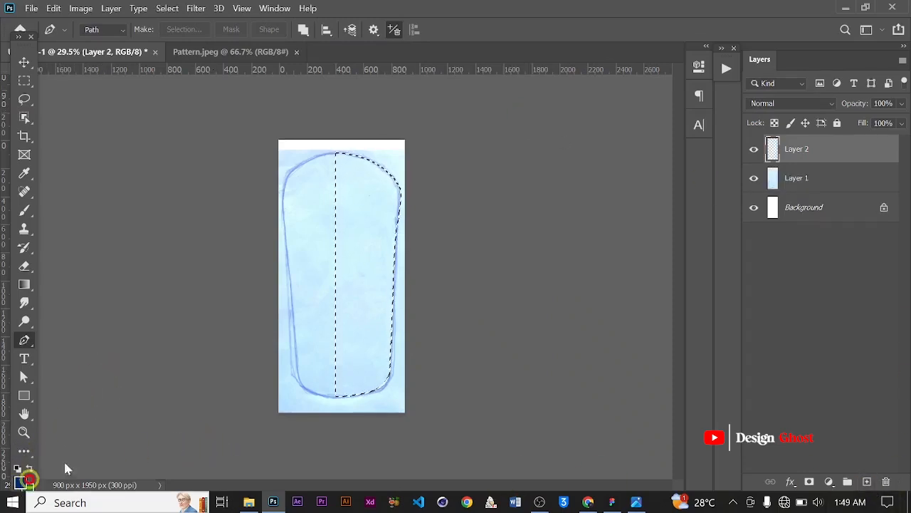
left_click_drag(596, 269, 427, 383)
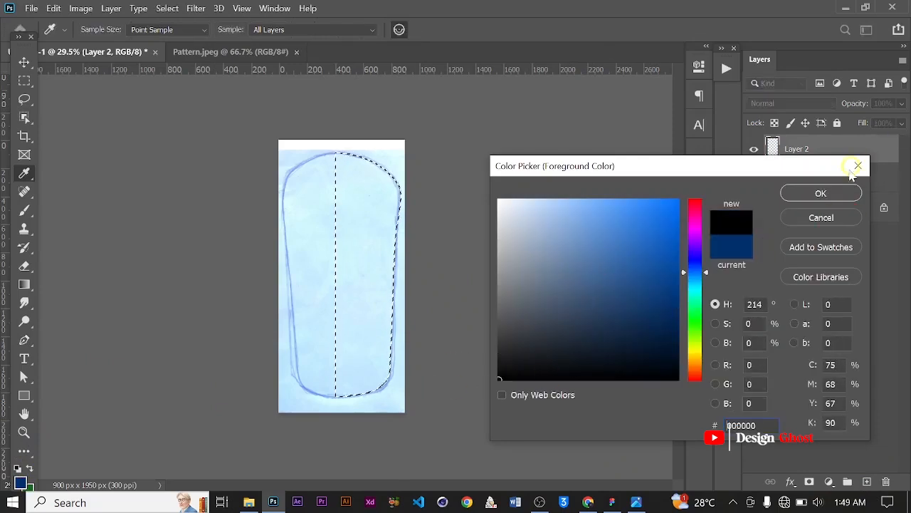
left_click(816, 194)
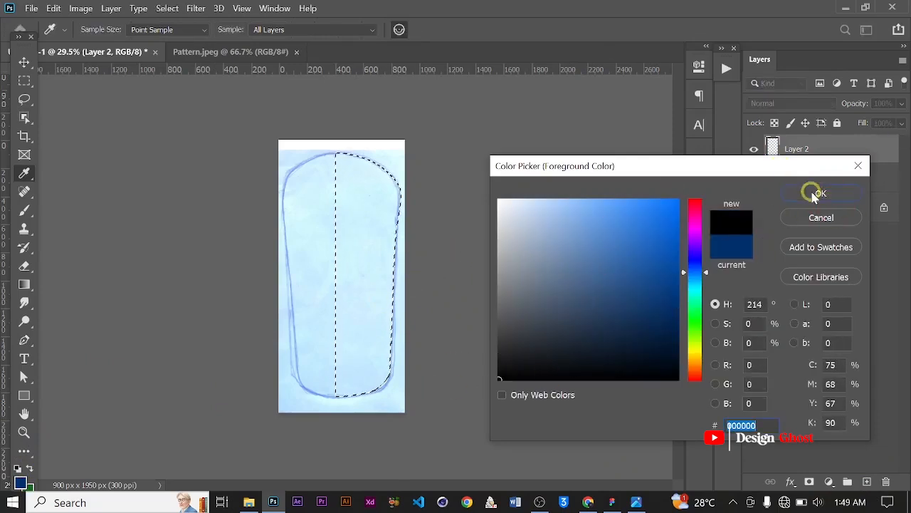
Fill the selection with black on the new layer using the Paint Bucket tool
key("p")
scroll(334, 260, "up", 4)
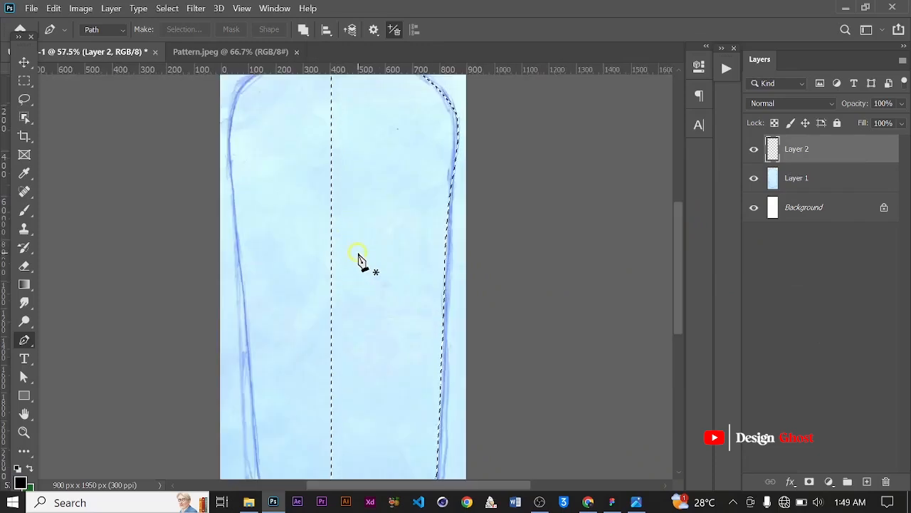
scroll(358, 258, "down", 2)
scroll(358, 258, "up", 2)
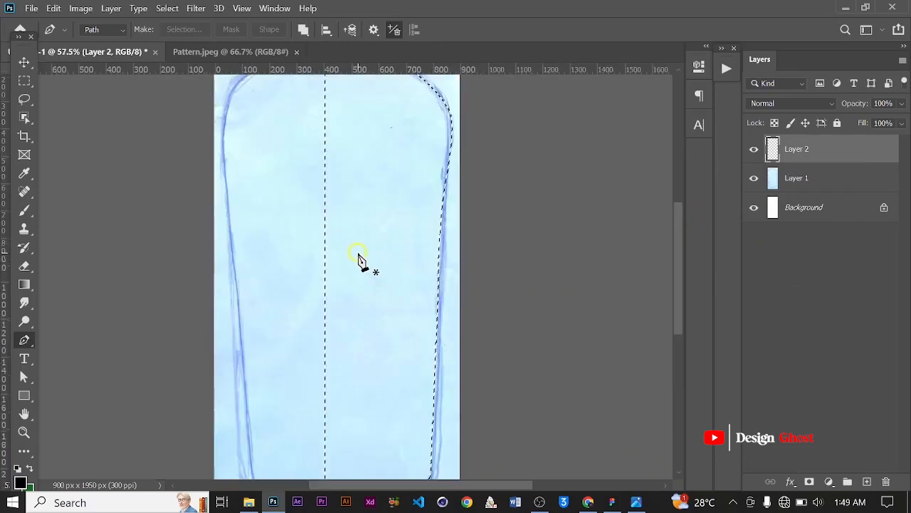
scroll(358, 258, "down", 1)
key("g")
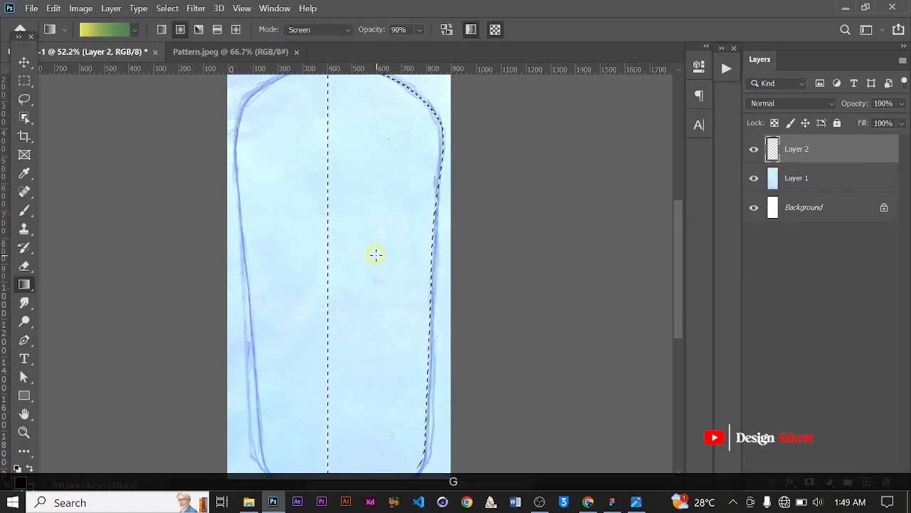
right_click(32, 292)
left_click(86, 283)
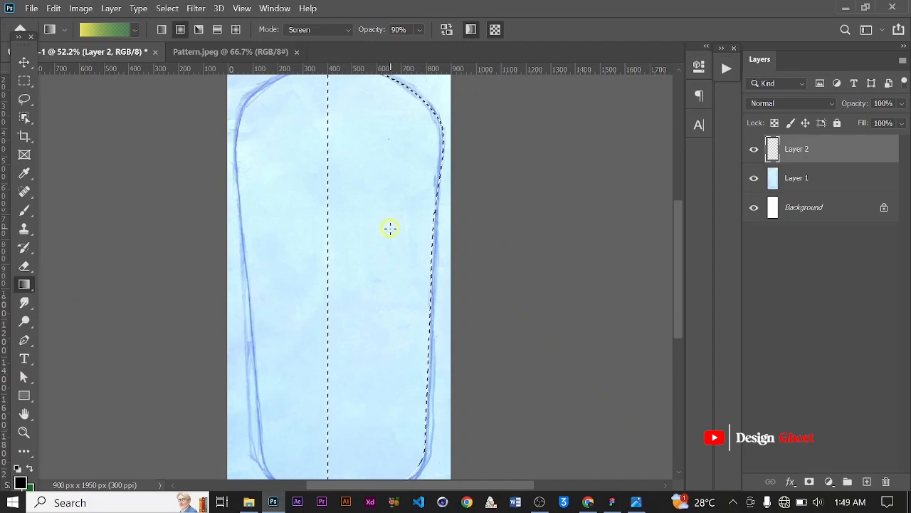
scroll(307, 236, "down", 6)
scroll(264, 242, "up", 5)
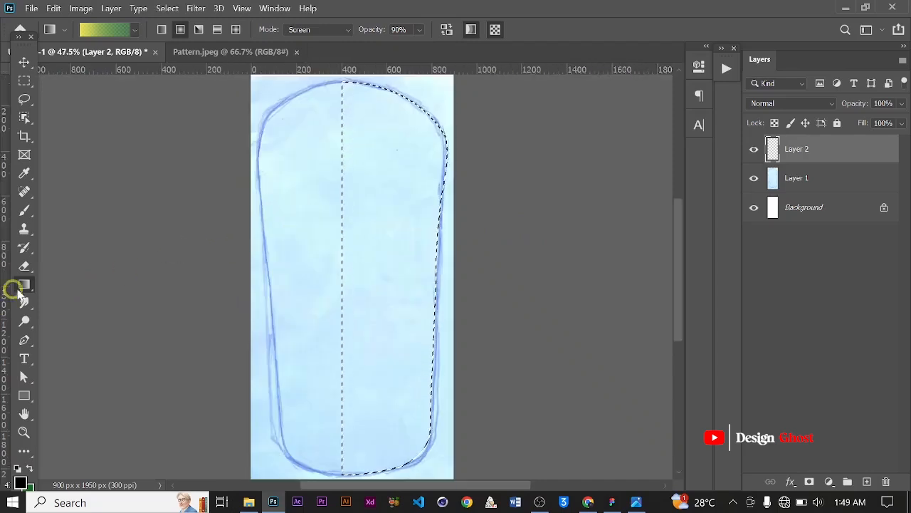
right_click(18, 289)
left_click(73, 297)
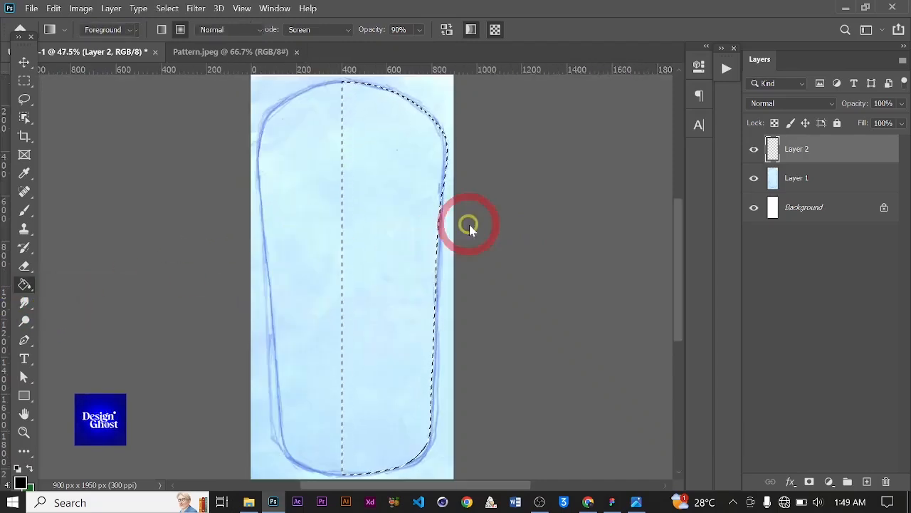
left_click(409, 230)
scroll(409, 230, "down", 3)
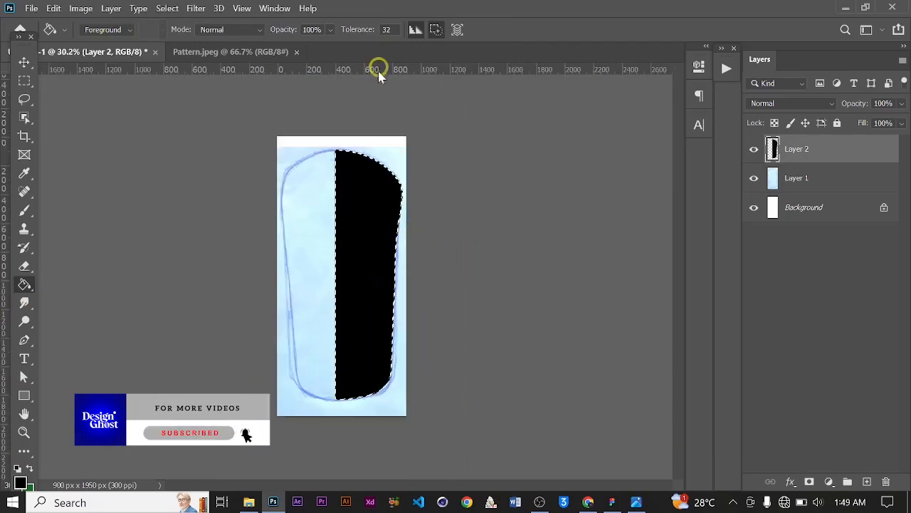
Switch to the Move tool and deselect the filled half-bottle shape
left_click(24, 63)
scroll(384, 269, "up", 2)
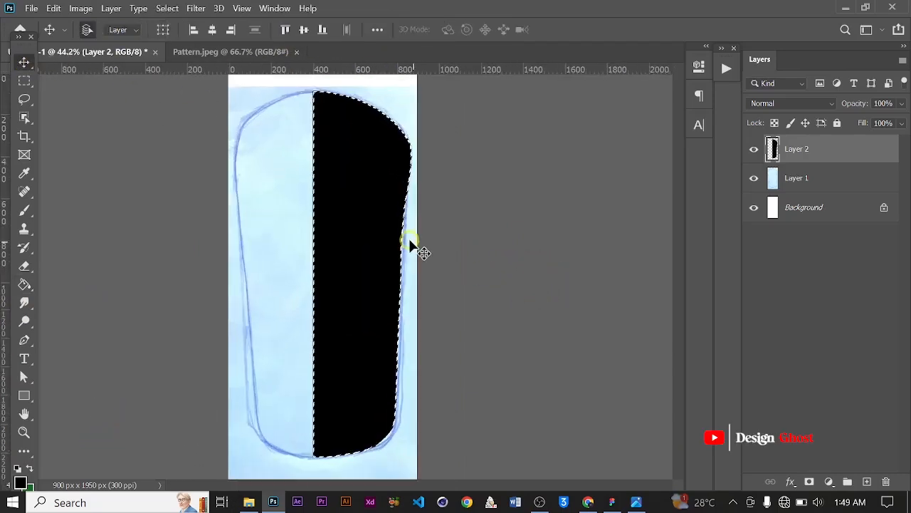
key("ctrl+d")
Zoom in to examine the fill's edge at the top-right shoulder of the bottle
scroll(399, 121, "up", 3)
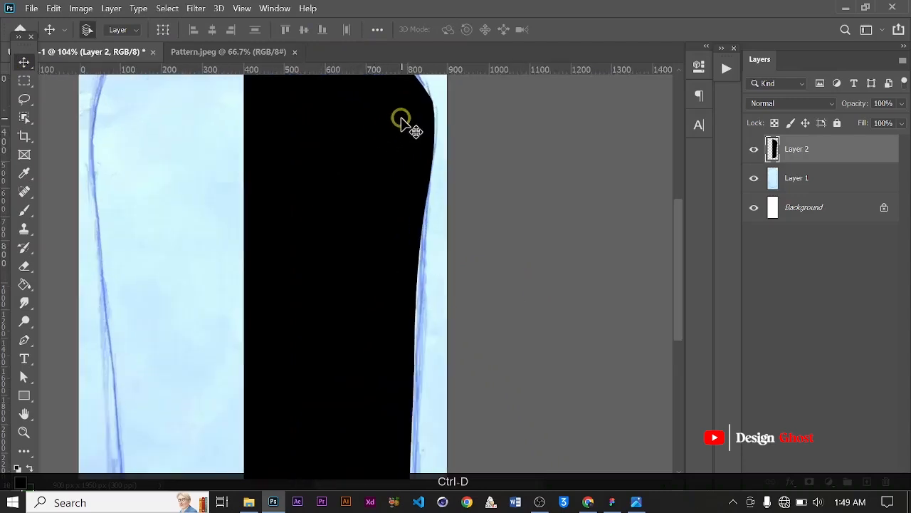
scroll(401, 121, "up", 4)
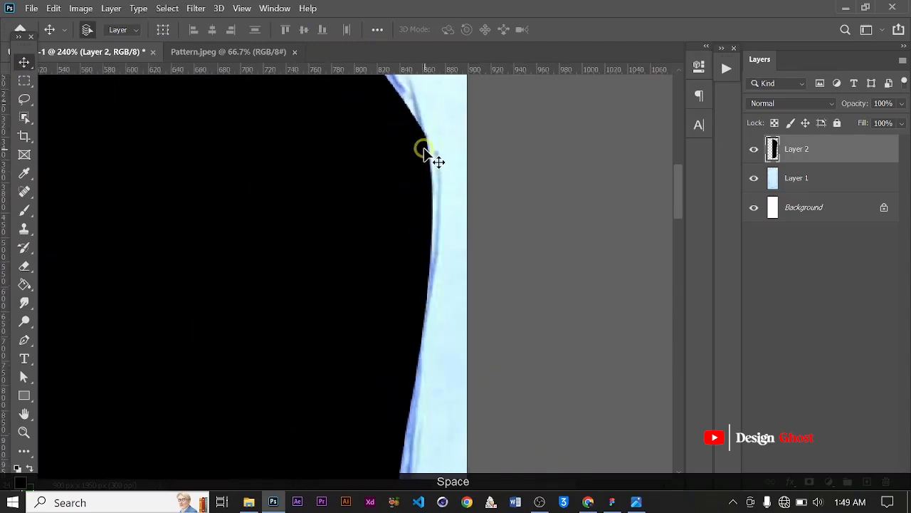
scroll(424, 150, "down", 4)
scroll(389, 230, "up", 3)
left_click_drag(392, 159, 392, 338)
left_click_drag(438, 216, 441, 214)
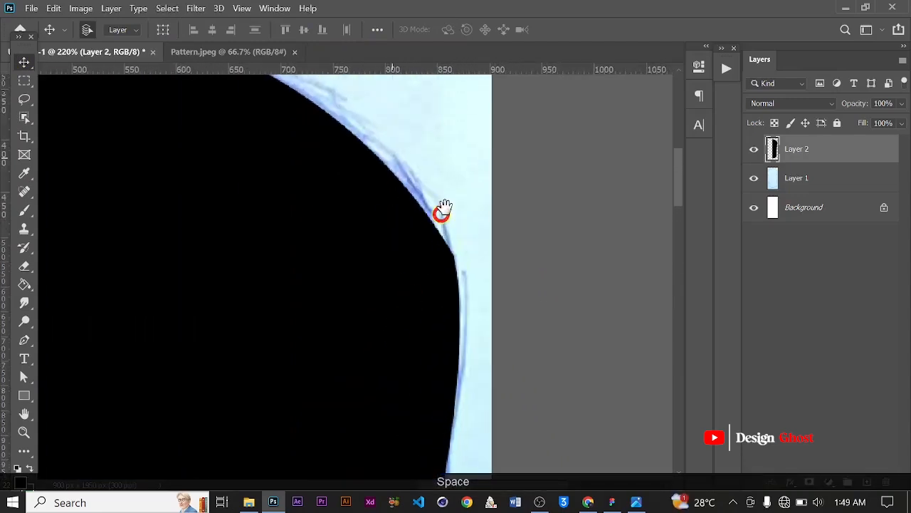
scroll(447, 203, "down", 4)
scroll(449, 214, "up", 3)
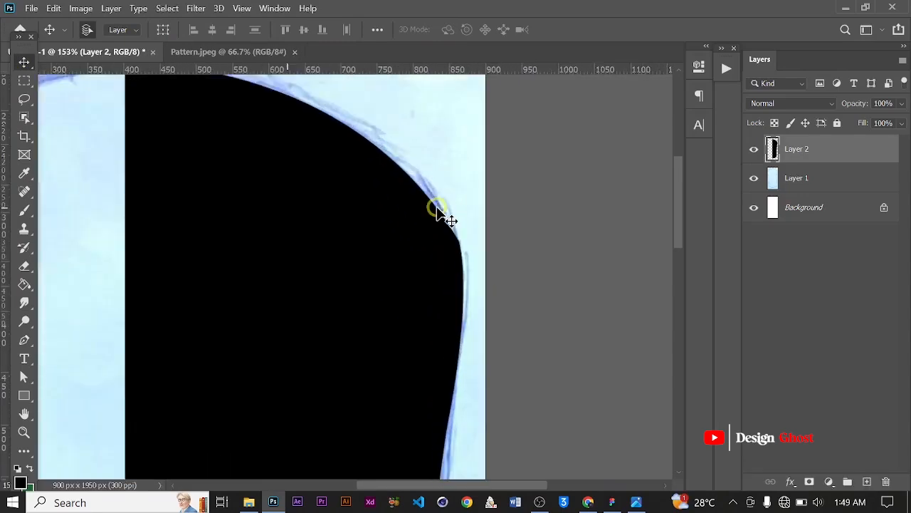
scroll(436, 220, "up", 5)
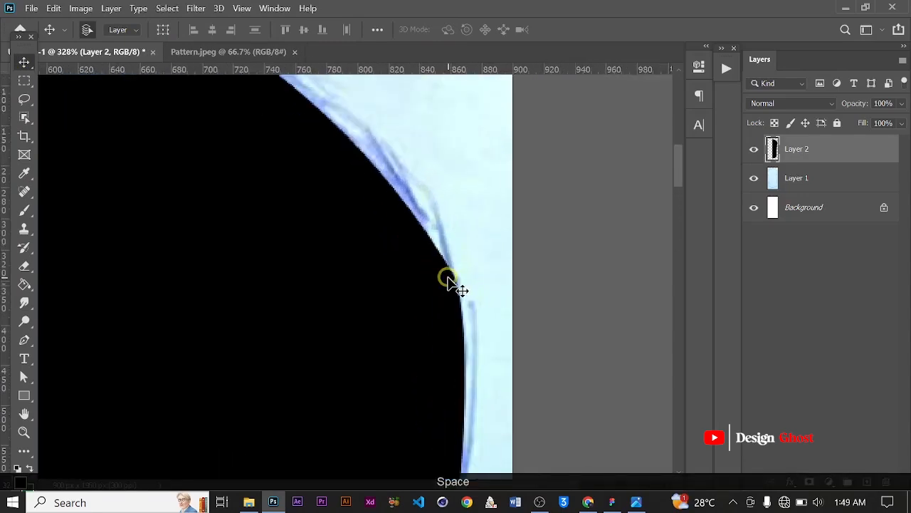
scroll(470, 291, "up", 3)
With the Pen tool, draw a small path around the excess fill bump below the right shoulder
left_click_drag(359, 274, 350, 252)
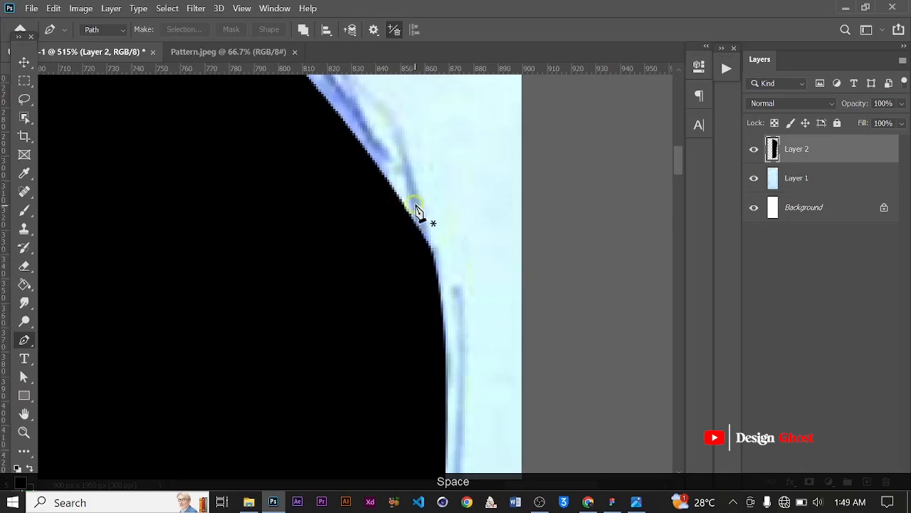
left_click(398, 197)
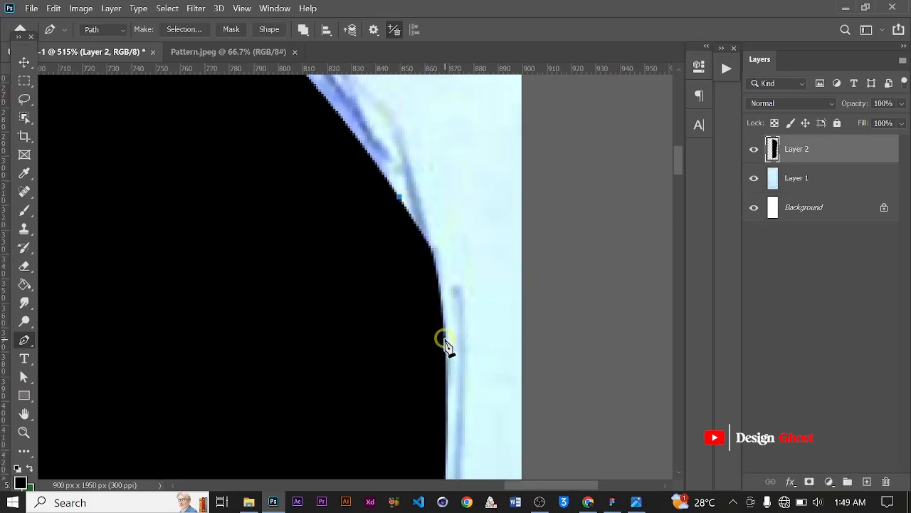
left_click(446, 420)
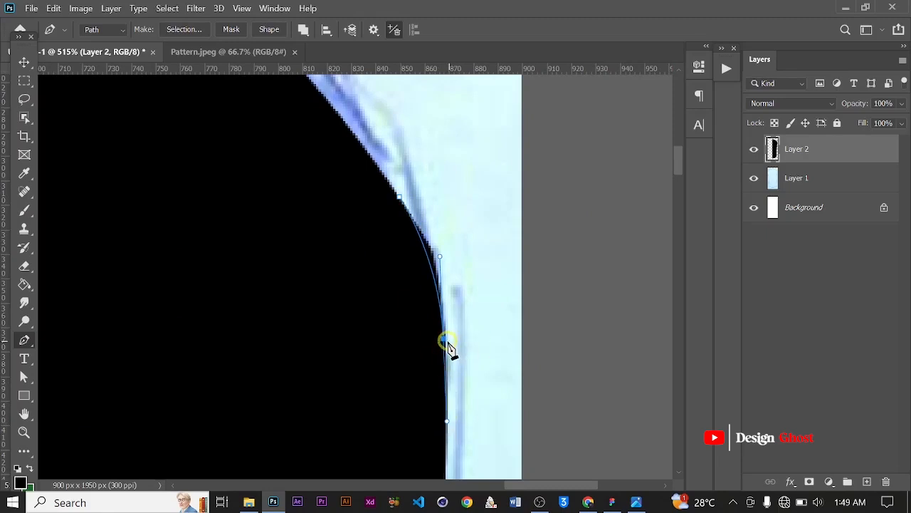
scroll(447, 347, "up", 2)
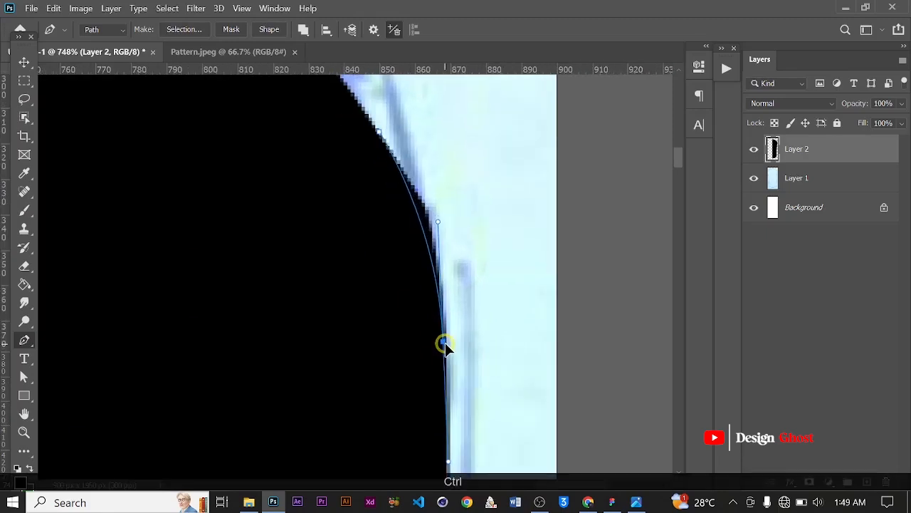
left_click(448, 343, "ctrl")
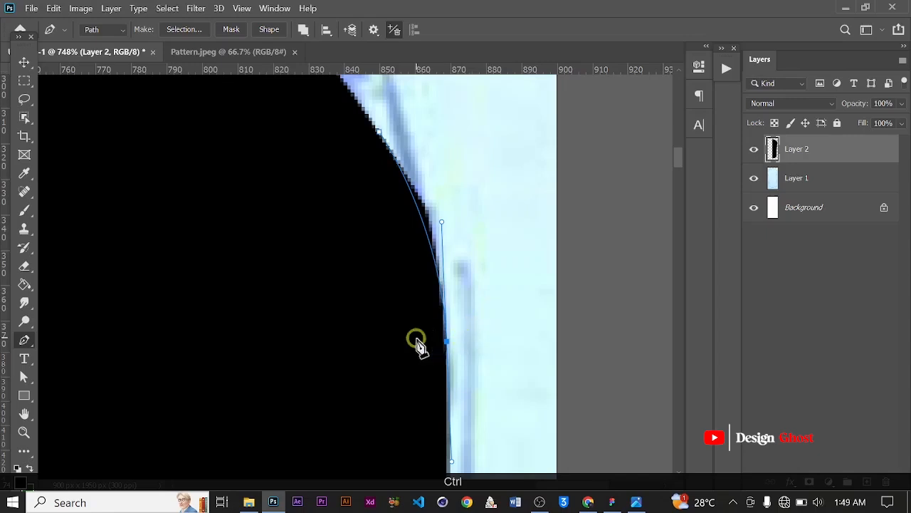
left_click(446, 341, "alt")
left_click_drag(500, 295, 499, 287)
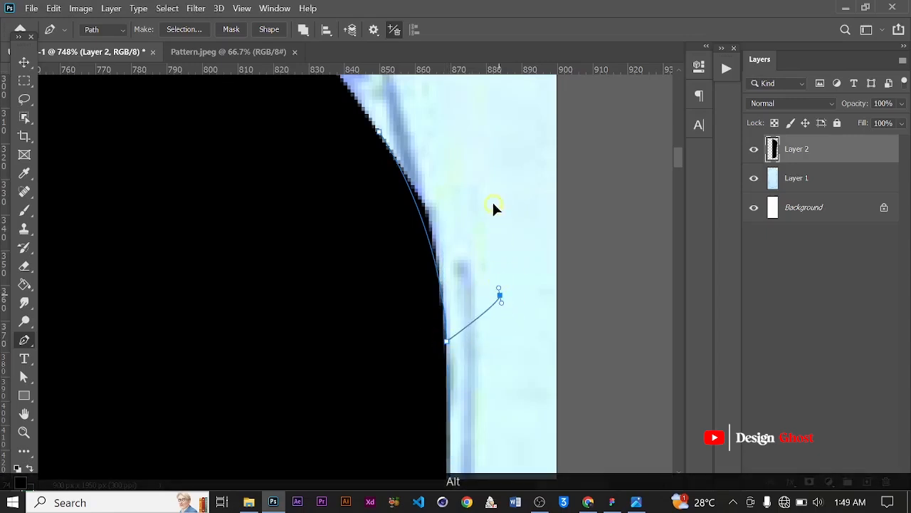
Make a selection from that small path, delete the excess fill inside it, and deselect
right_click(442, 173)
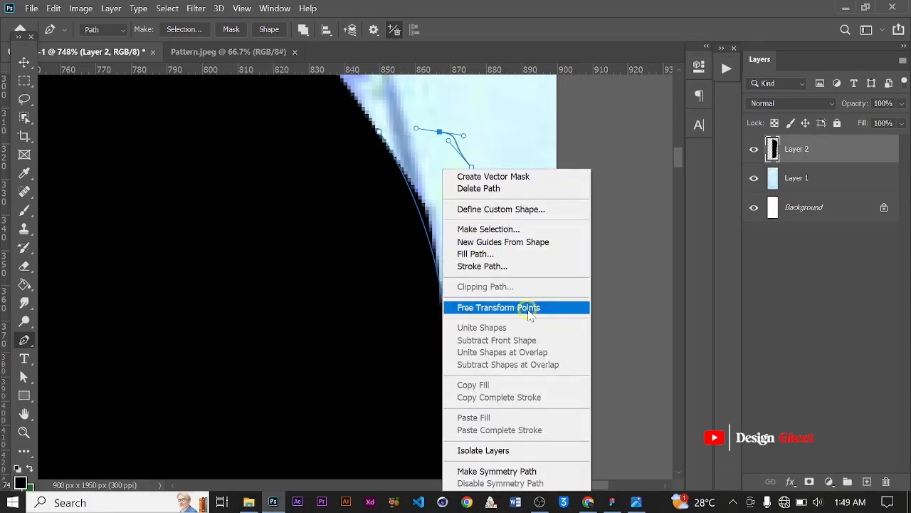
left_click(525, 228)
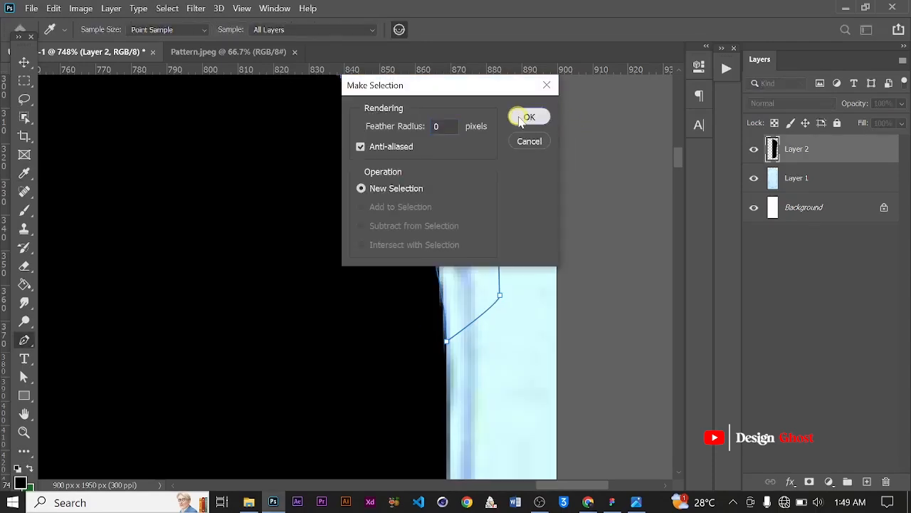
left_click(529, 118)
scroll(484, 204, "down", 2)
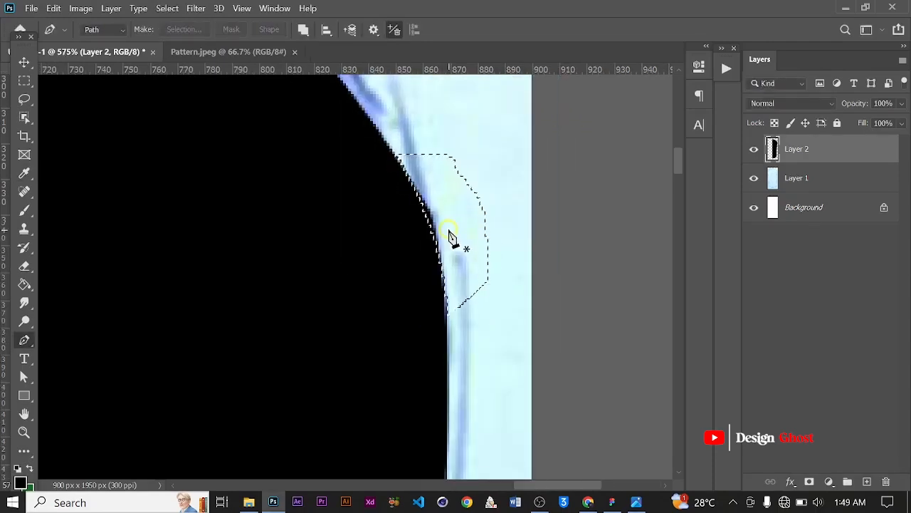
key("BackSpace")
key("ctrl+d")
Zoom out and review the right edge of the filled bottle shape
scroll(449, 233, "down", 8)
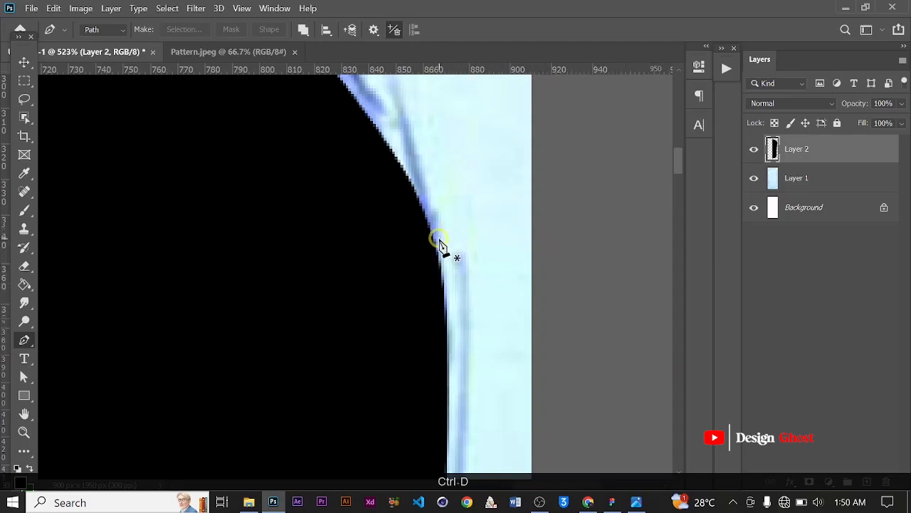
scroll(424, 371, "up", 6)
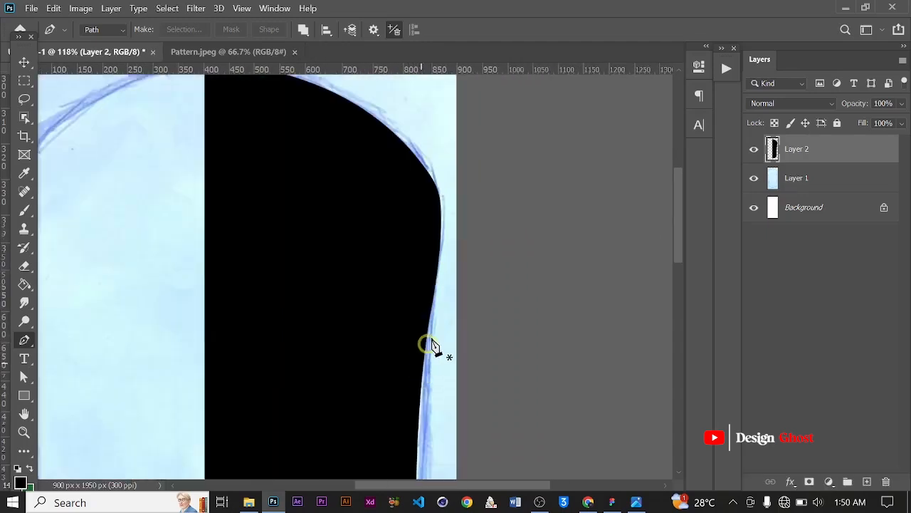
scroll(428, 285, "down", 2)
scroll(418, 287, "down", 4)
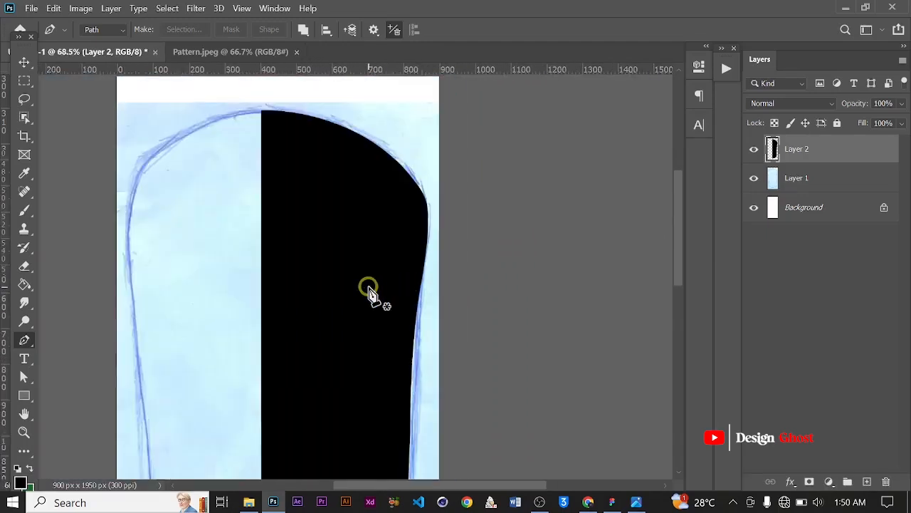
scroll(385, 306, "up", 1)
scroll(396, 295, "up", 1)
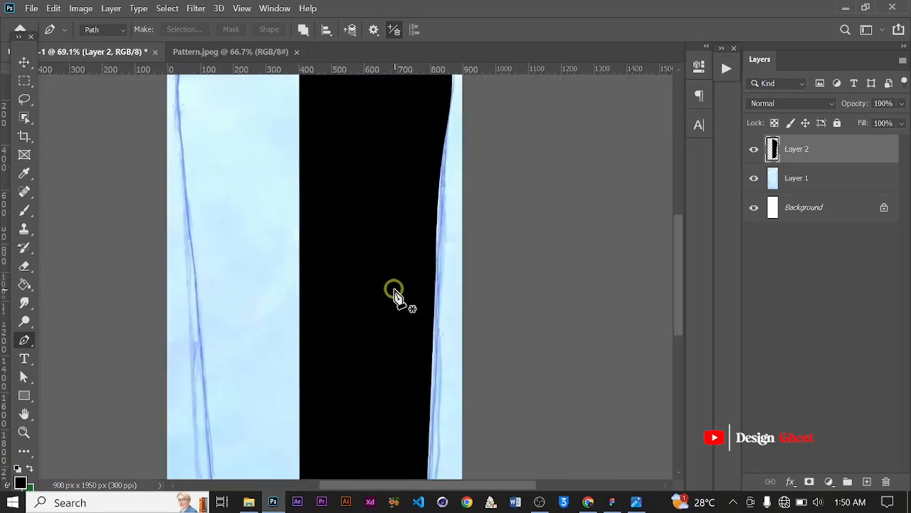
Zoom and pan around the right edge and bottom curve of the filled half to inspect its edges
scroll(400, 284, "down", 2)
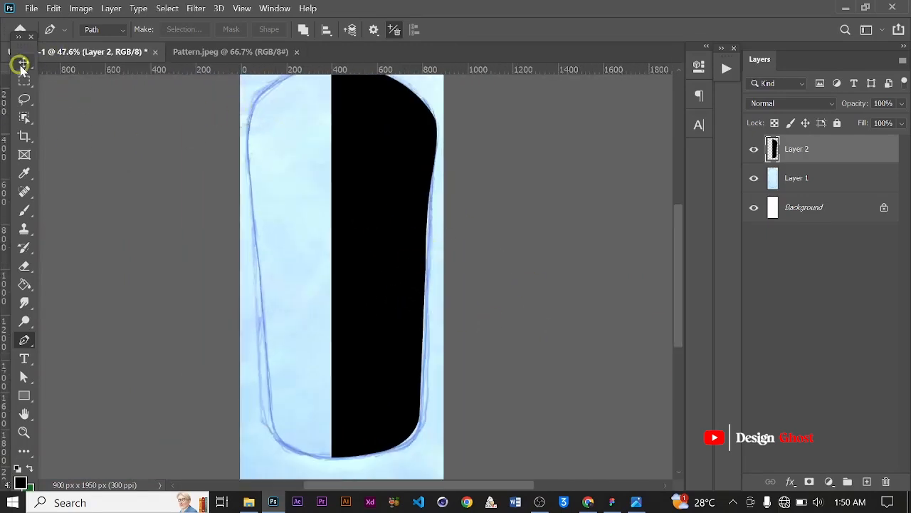
left_click(21, 65)
scroll(376, 269, "up", 3)
mouse_move(391, 272)
left_mouse_down()
mouse_move(411, 282)
mouse_move(380, 264)
left_mouse_up()
scroll(386, 268, "down", 3)
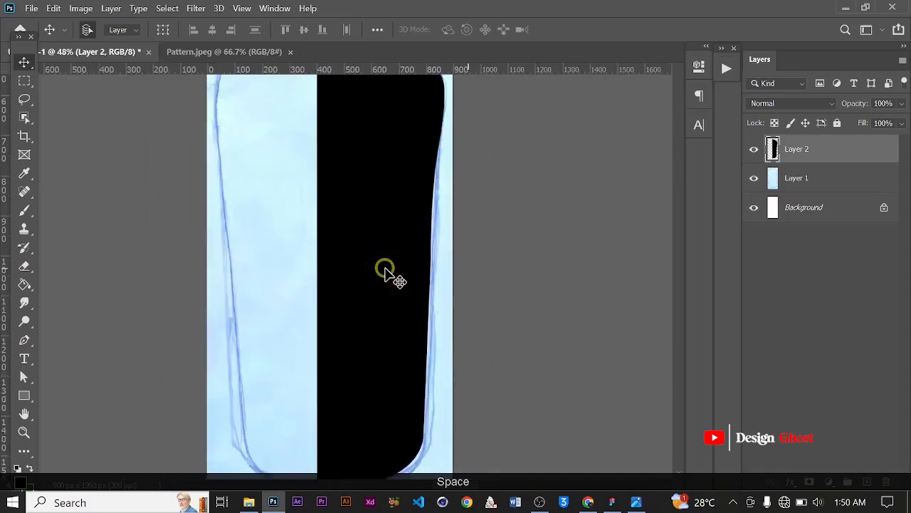
scroll(386, 272, "down", 1)
scroll(393, 284, "up", 5)
scroll(417, 294, "up", 1)
scroll(432, 240, "down", 1)
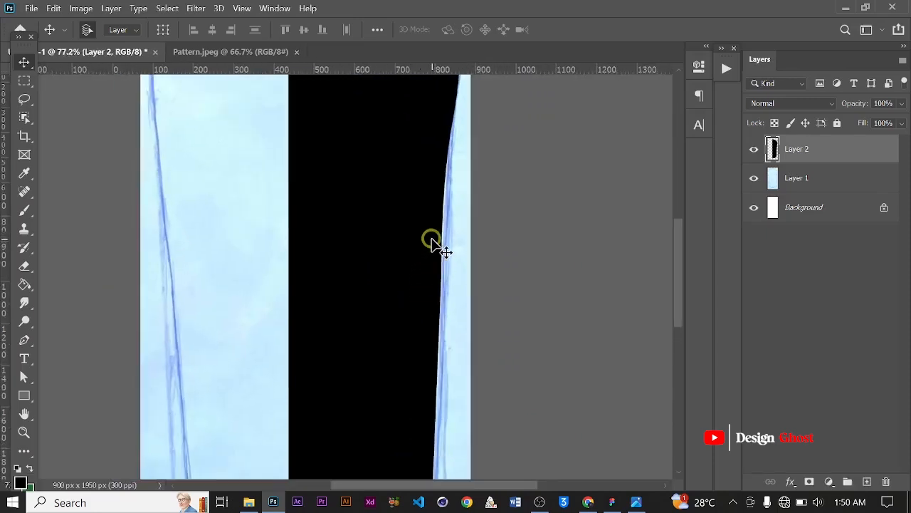
scroll(431, 239, "down", 2)
scroll(390, 249, "up", 1)
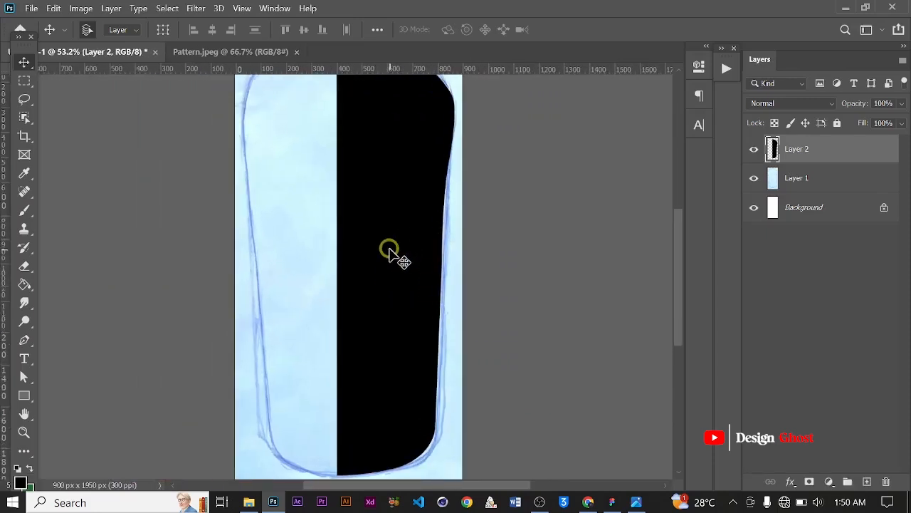
scroll(390, 249, "up", 1)
left_click_drag(392, 309, 391, 256)
scroll(423, 331, "up", 7)
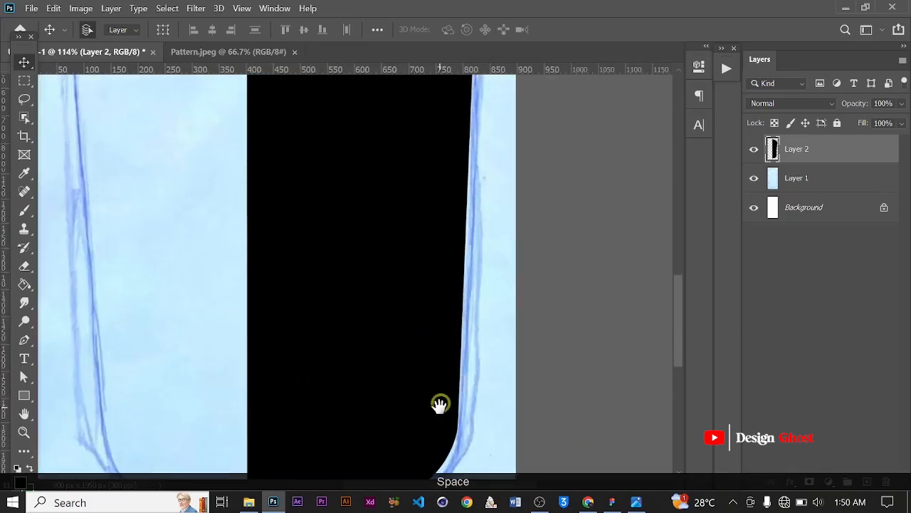
left_click_drag(440, 404, 435, 264)
scroll(451, 310, "up", 5)
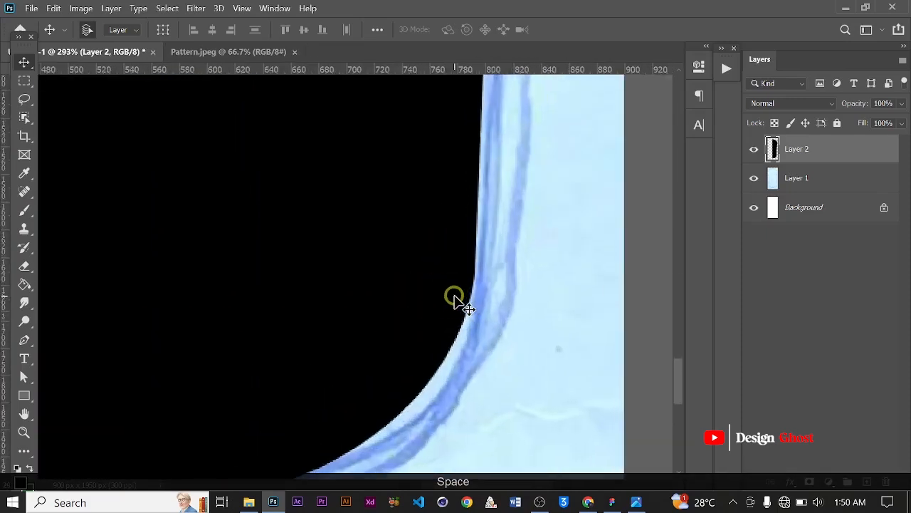
scroll(456, 299, "down", 5)
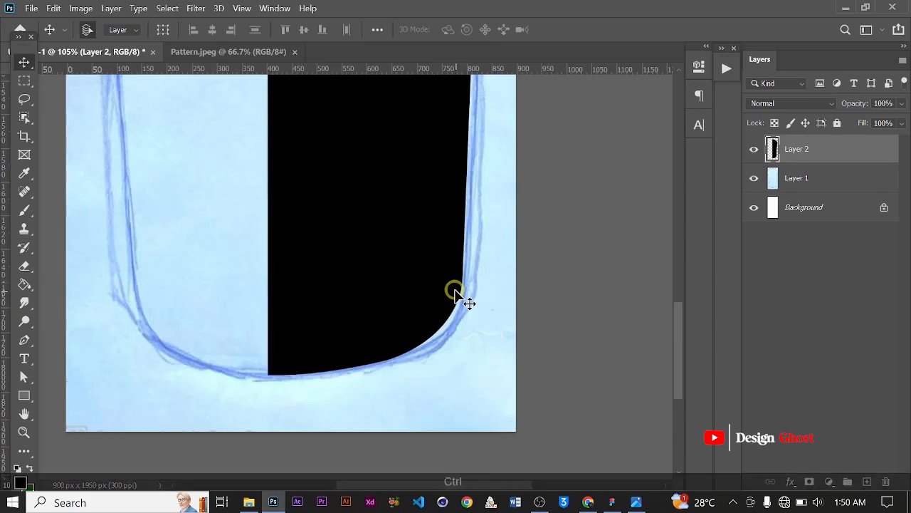
Fit the canvas on screen and duplicate the filled half-bottle layer
key("Return")
key("ctrl+0")
scroll(399, 331, "up", 3)
left_click_drag(392, 342, 373, 299)
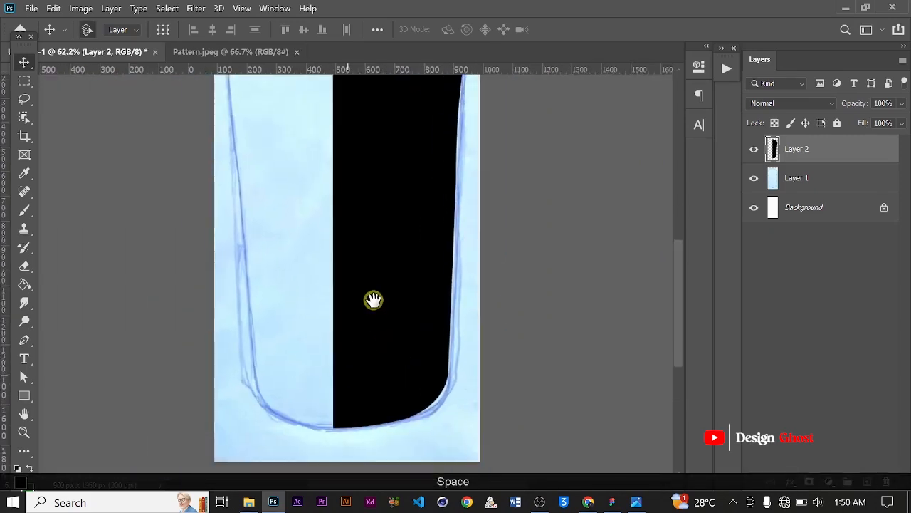
scroll(373, 300, "down", 4)
key("ctrl+j")
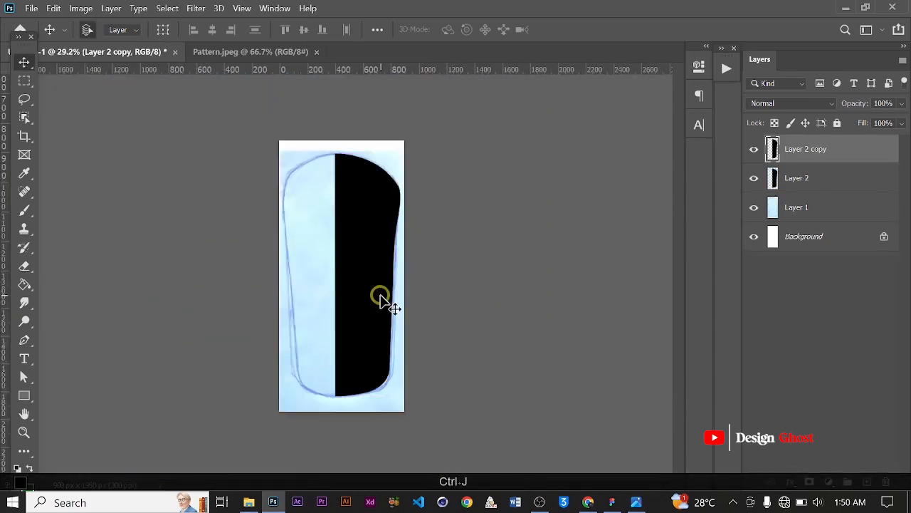
Flip the duplicated half horizontally and move it left to form the bottle's other half
left_click(54, 8)
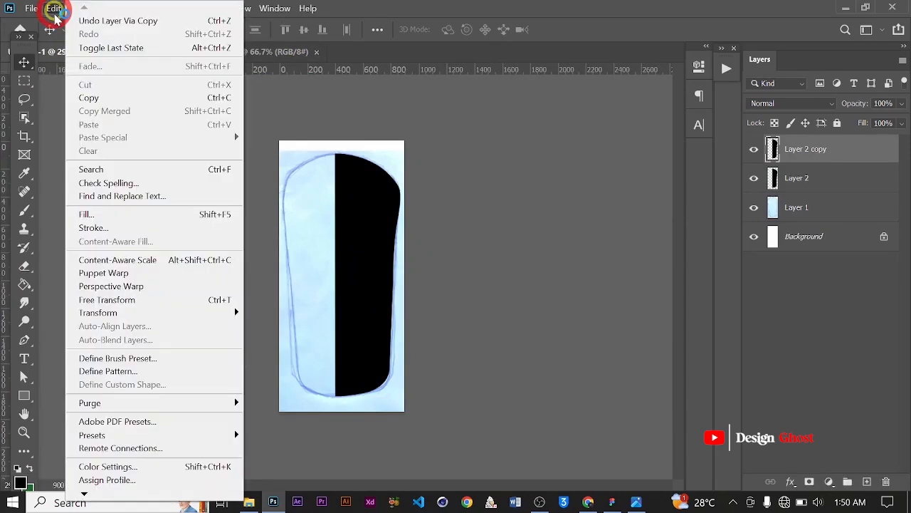
mouse_move(178, 312)
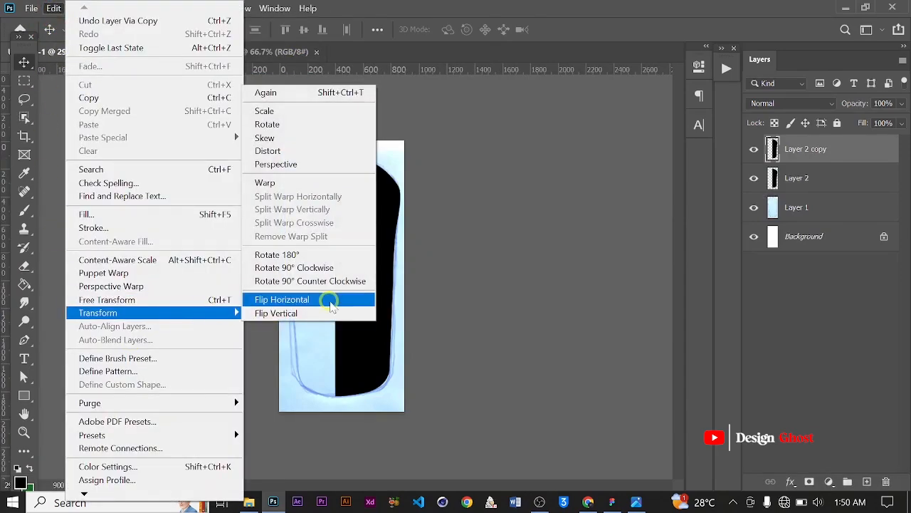
left_click(329, 299)
left_click_drag(383, 254, 313, 251)
Nudge the mirrored half rightward in small steps until both halves meet seamlessly
scroll(312, 250, "up", 5)
scroll(310, 250, "down", 3)
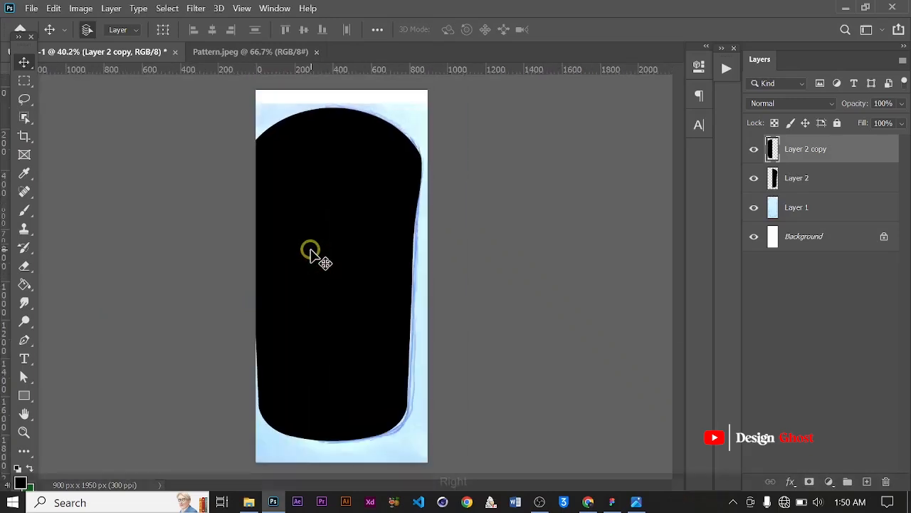
key("Right")
scroll(311, 200, "up", 2)
scroll(310, 194, "down", 3)
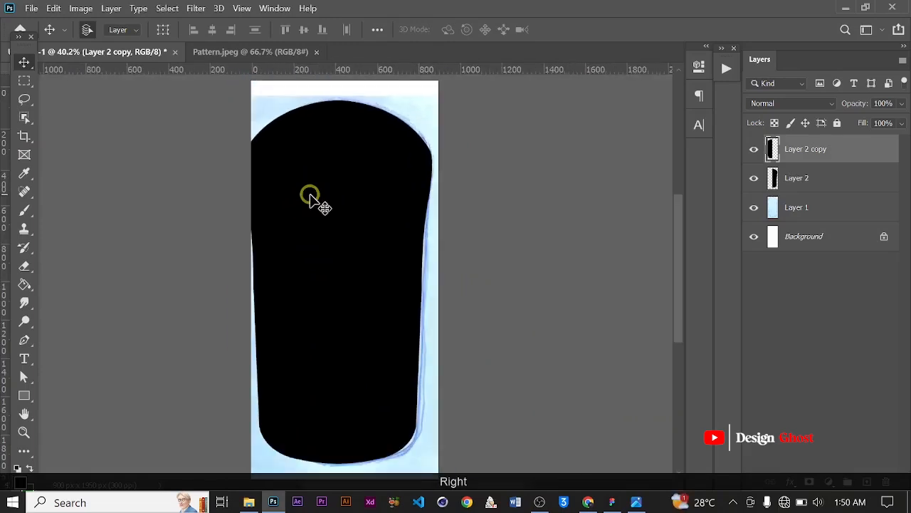
scroll(313, 200, "up", 2)
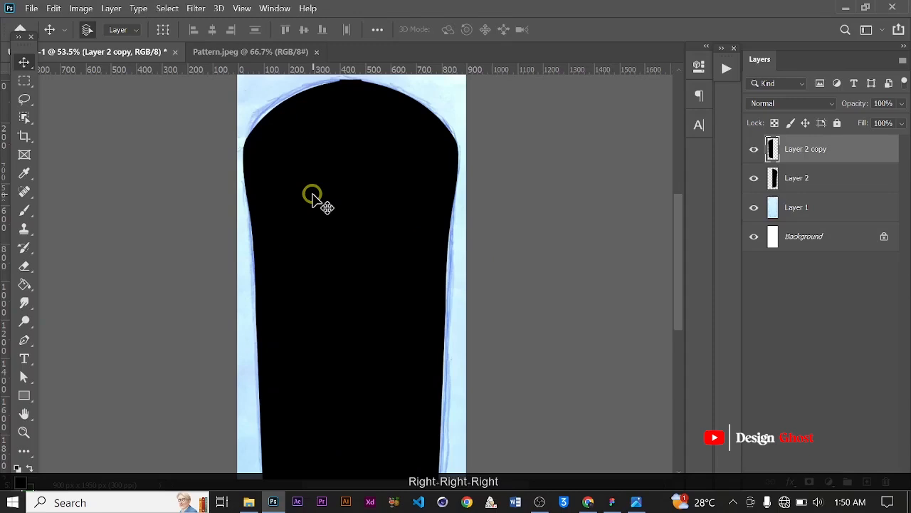
scroll(313, 200, "down", 3)
scroll(321, 199, "up", 2)
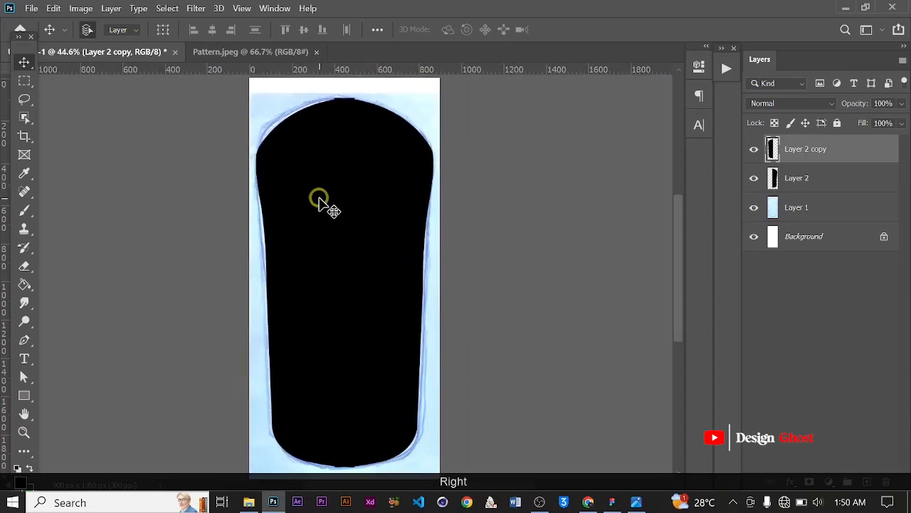
key("Right")
key("Right")
key("ctrl+0")
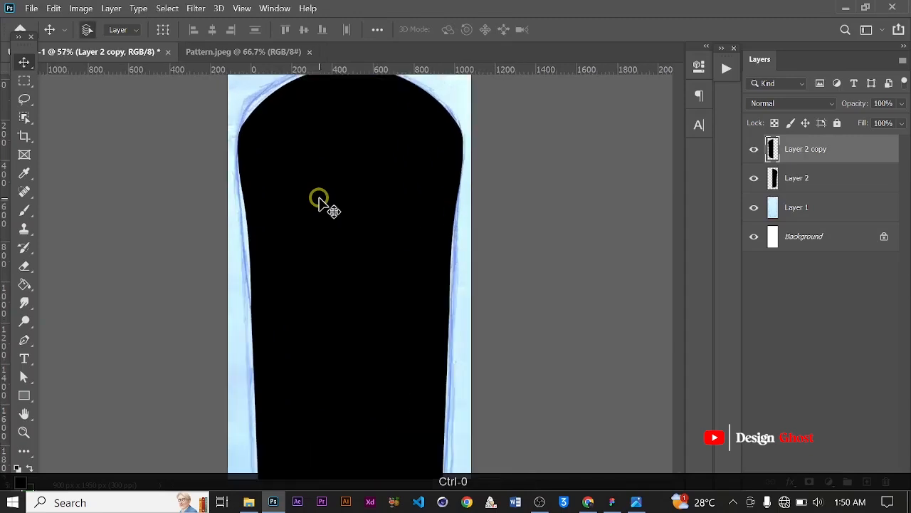
Select both half layers, group them into a single merged layer and hide the original group
left_click(811, 178, "ctrl")
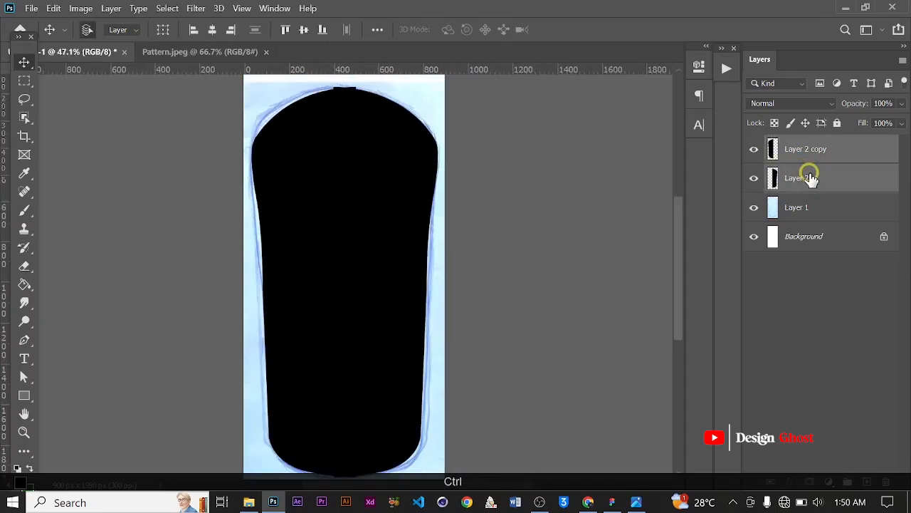
key("ctrl+g")
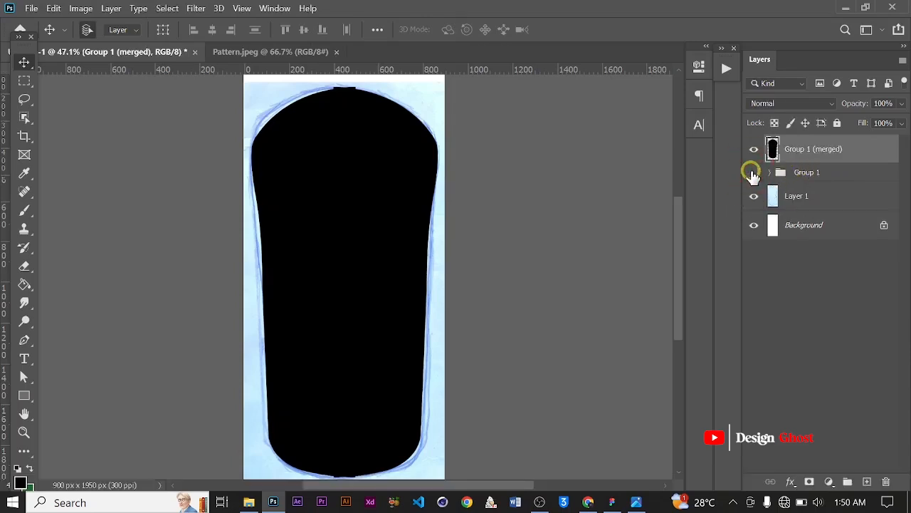
scroll(245, 87, "up", 6)
key("space")
left_click_drag(425, 158, 368, 224)
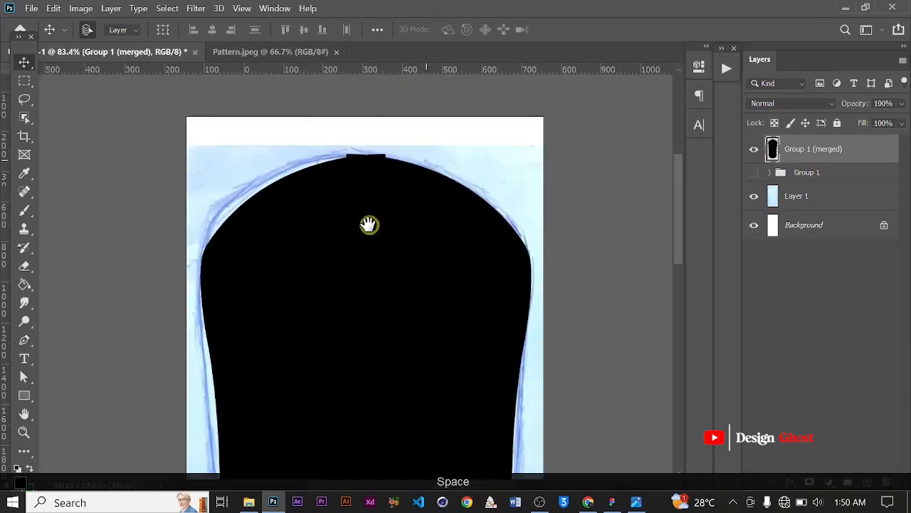
scroll(330, 182, "up", 4)
scroll(366, 175, "up", 1)
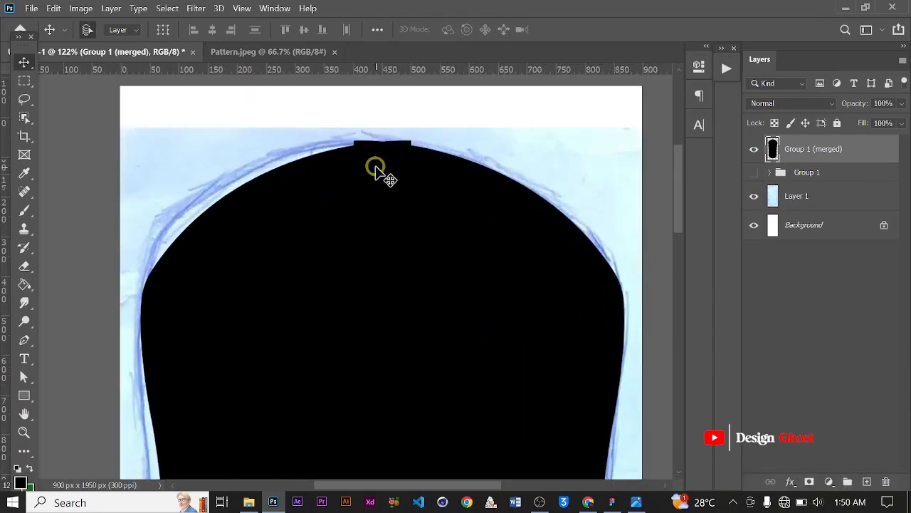
With the Pen tool, draw a path enclosing the small protruding bump at the top centre of the bottle shape
key("p")
scroll(375, 168, "up", 3)
key("space")
left_click_drag(376, 157, 285, 236)
scroll(222, 216, "up", 1)
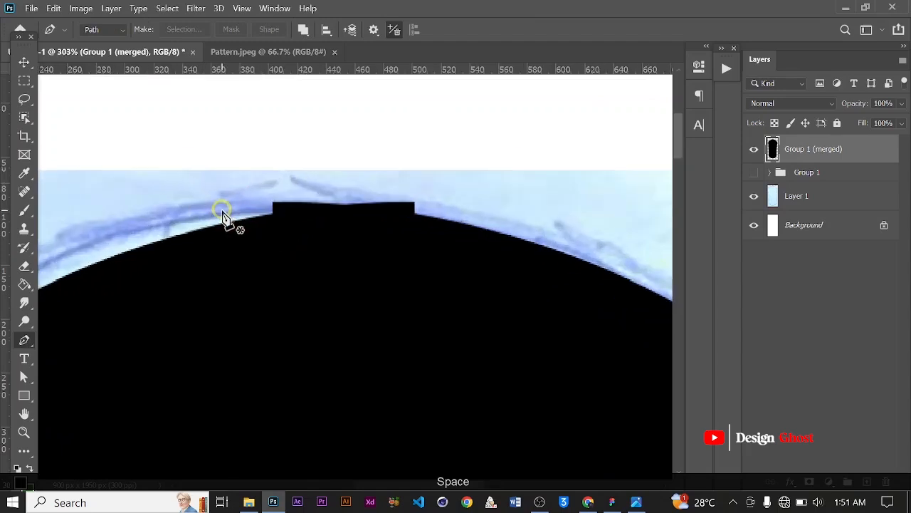
left_click(234, 219)
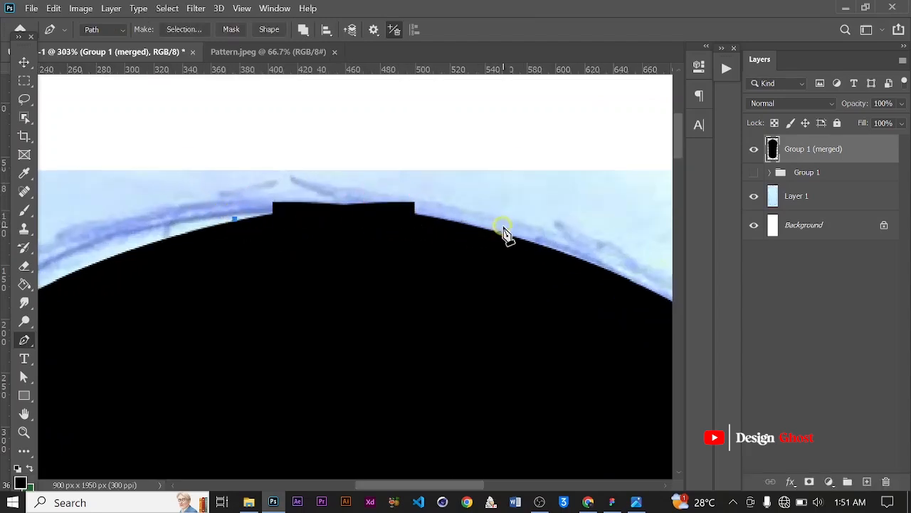
scroll(183, 218, "up", 2)
key("ctrl")
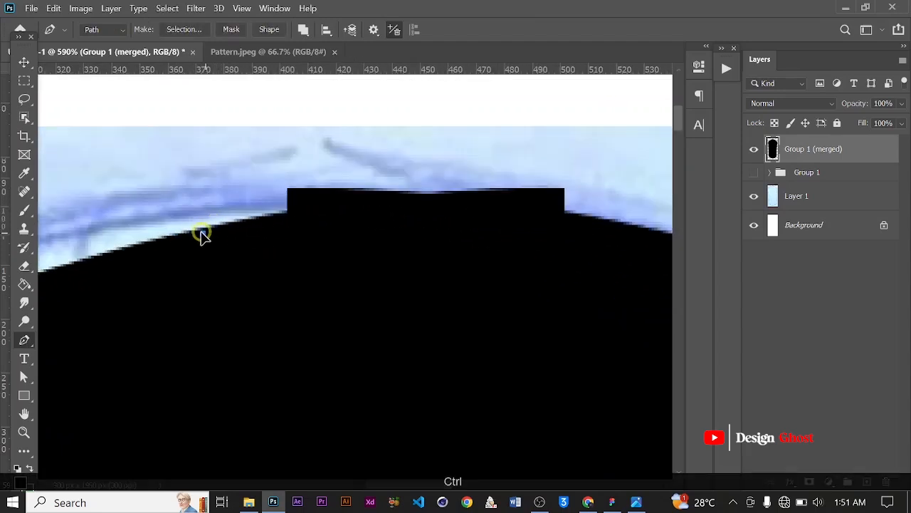
scroll(542, 245, "down", 2)
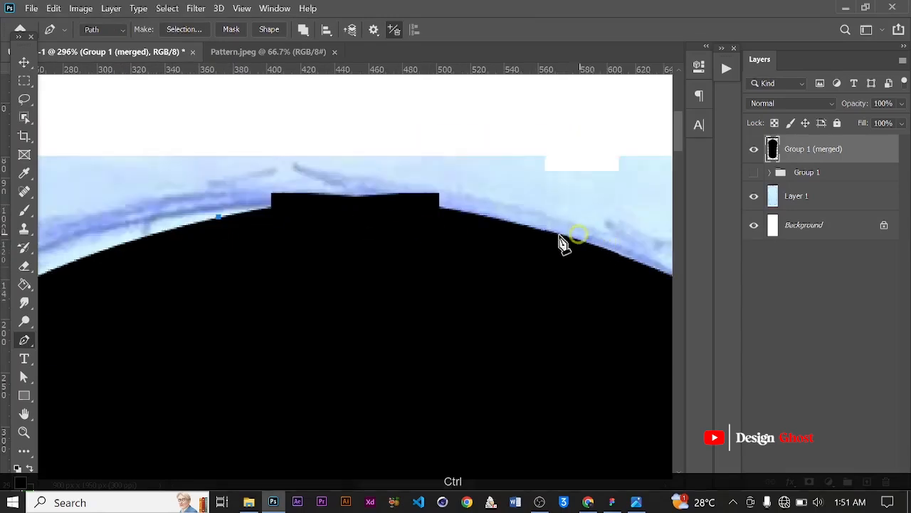
key("space")
left_click_drag(517, 238, 513, 270)
scroll(372, 251, "up", 1)
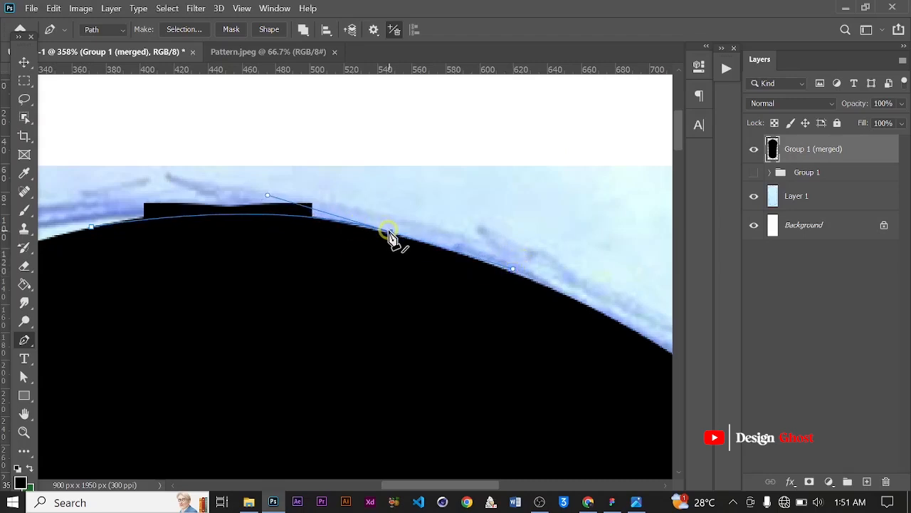
left_click_drag(390, 235, 385, 175)
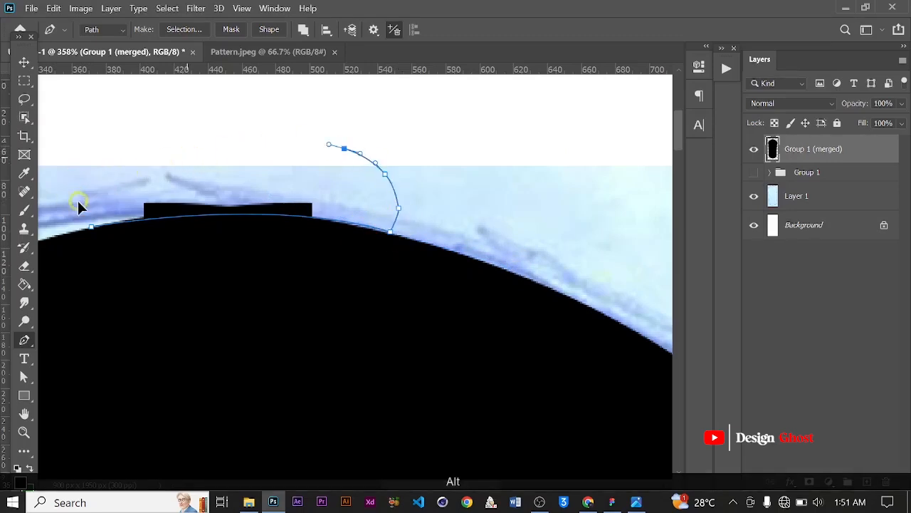
Make a selection from the path with 0 feather radius, delete the bump, and deselect
right_click(253, 179)
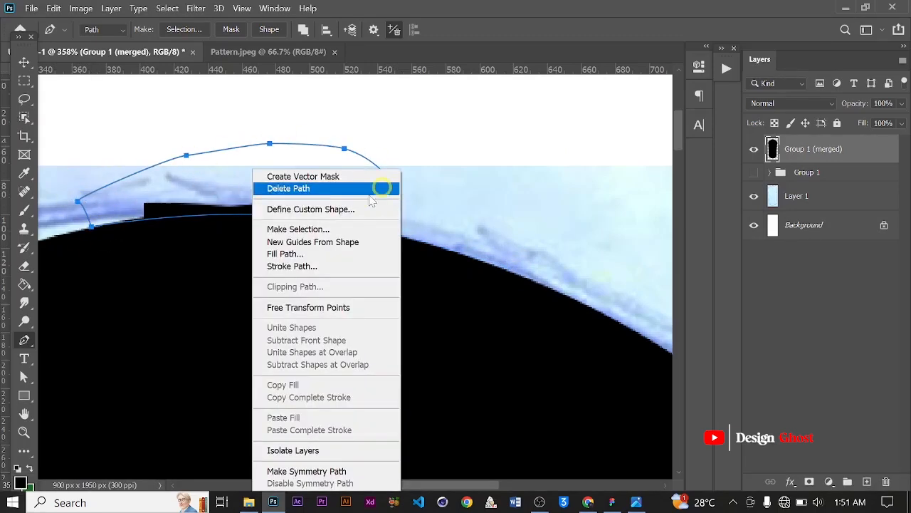
left_click(315, 230)
left_click(527, 119)
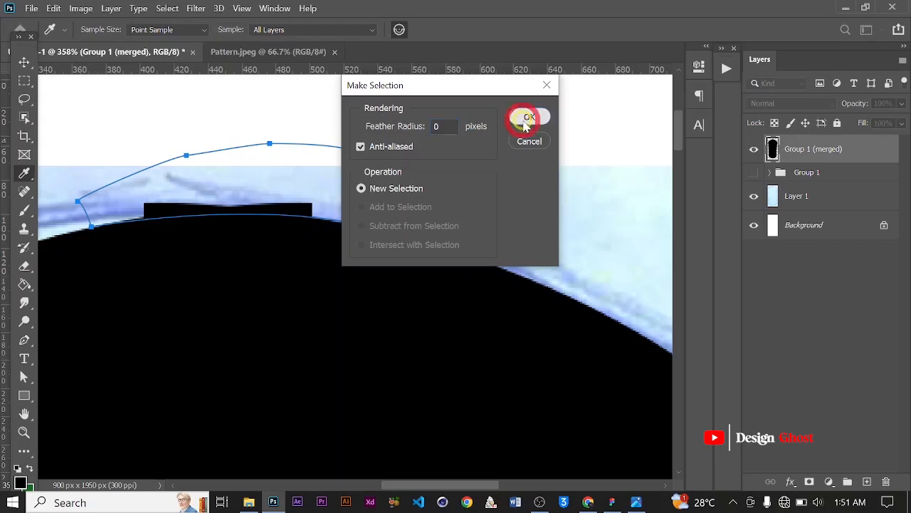
key("BackSpace")
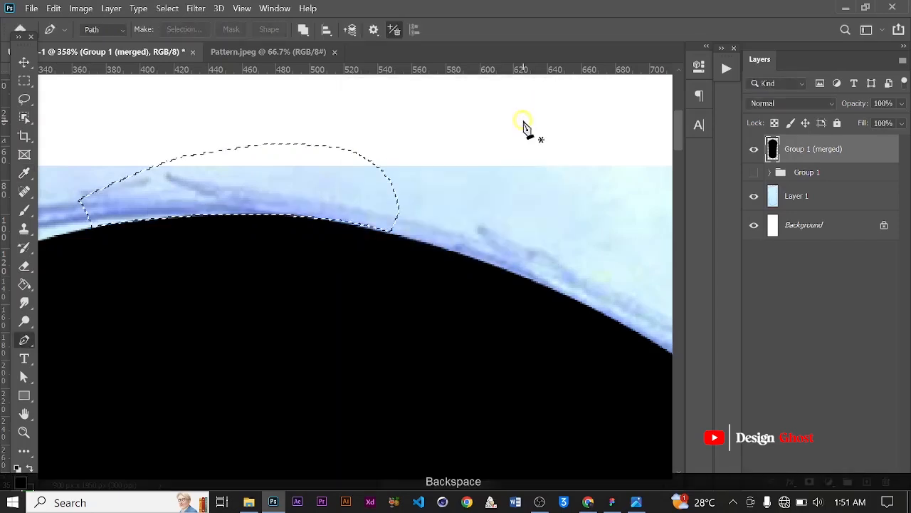
key("ctrl+d")
With the Pen tool, draw a path enclosing the flat protruding ledge at the bottom centre of the bottle shape
scroll(224, 235, "down", 10)
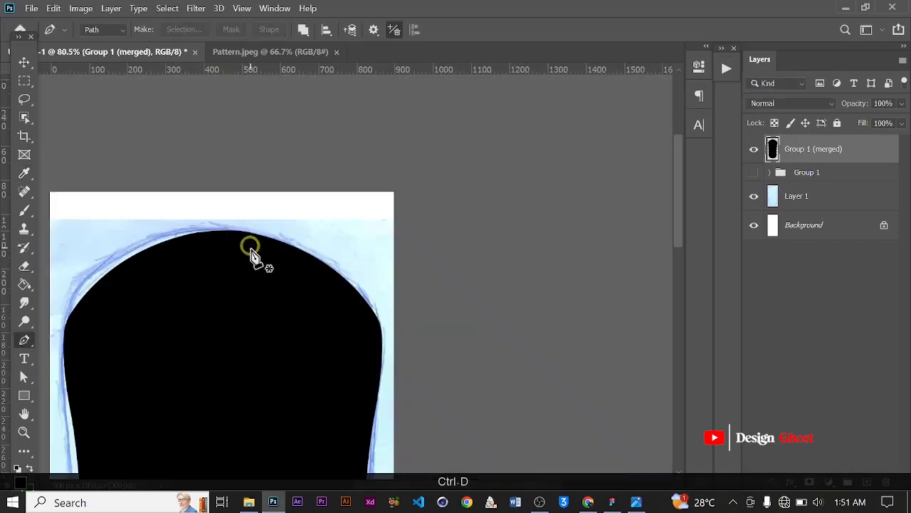
scroll(322, 409, "up", 5)
left_click_drag(323, 409, 331, 281)
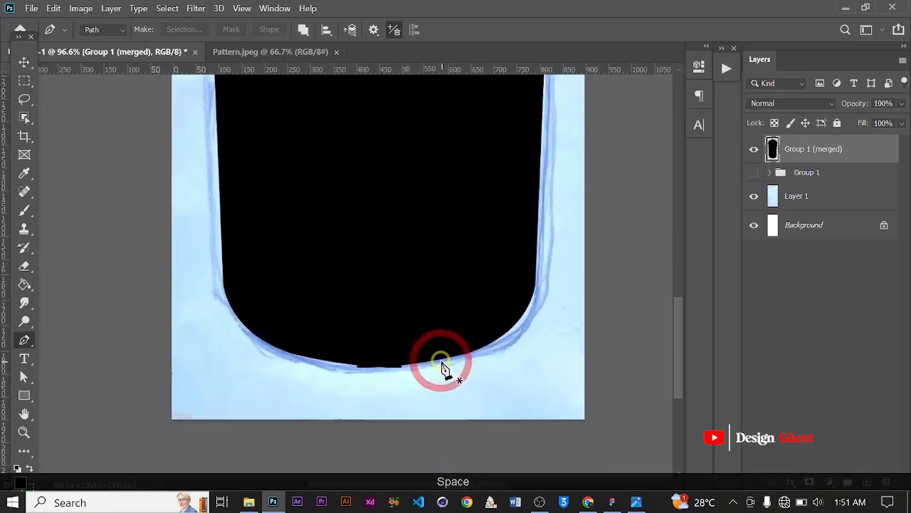
scroll(428, 366, "up", 4)
scroll(343, 379, "up", 4)
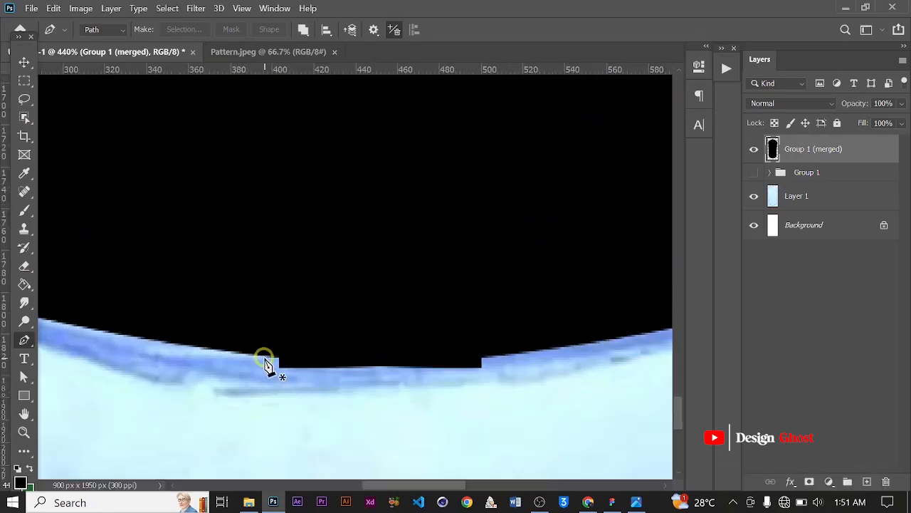
scroll(267, 359, "up", 4)
left_click_drag(446, 372, 277, 342)
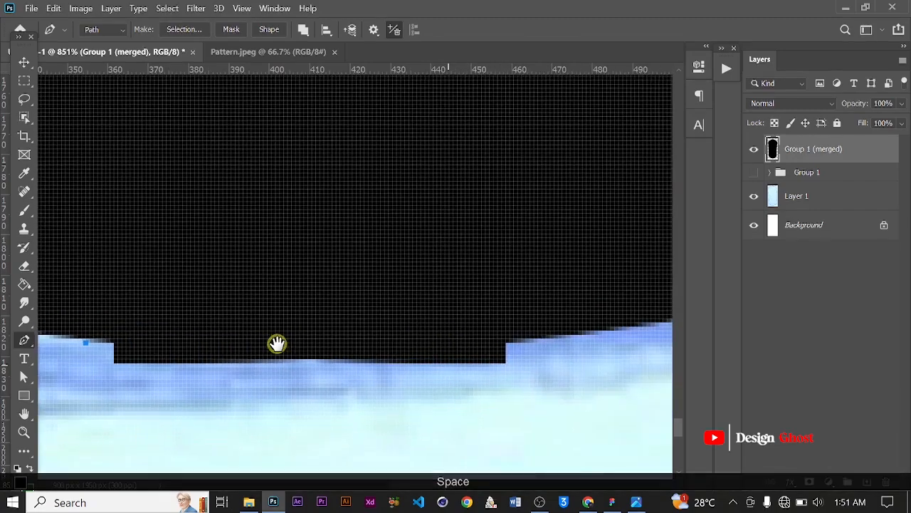
left_click_drag(554, 339, 669, 325)
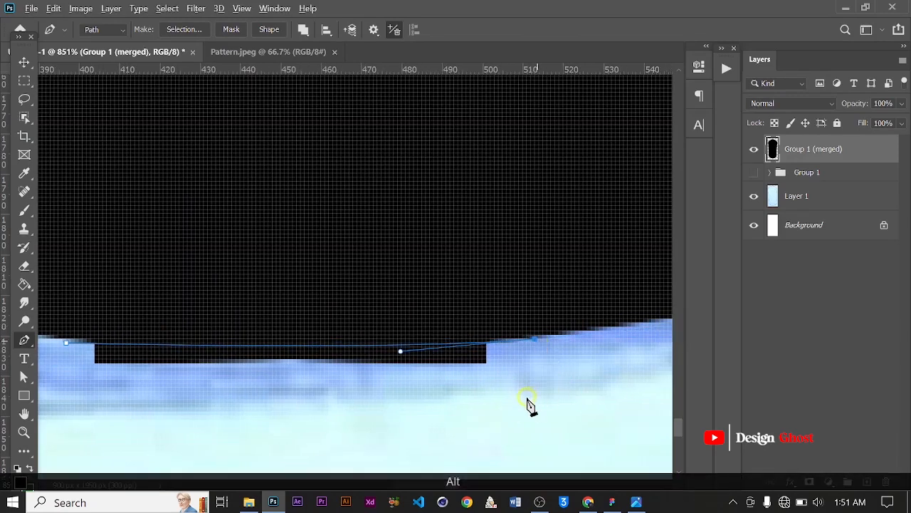
left_click_drag(277, 447, 218, 445)
left_click_drag(115, 428, 98, 414)
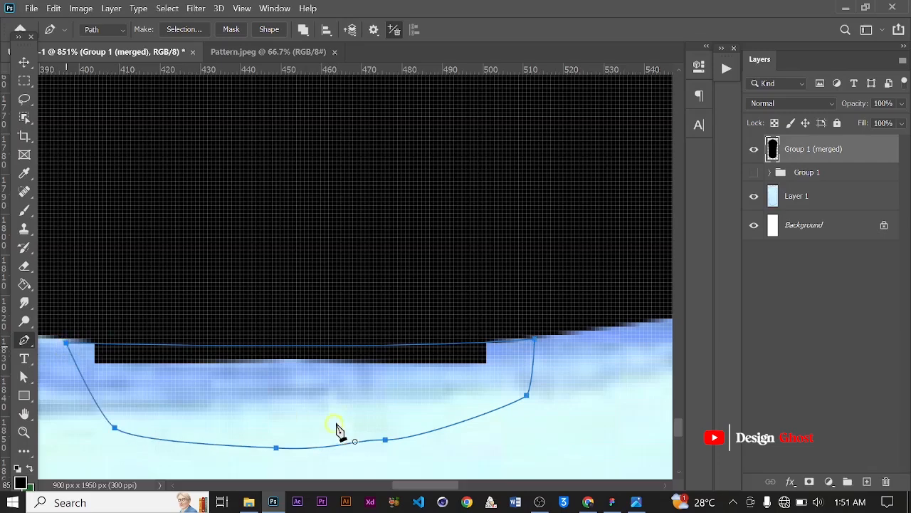
Make a selection from the path with 0 feather radius, delete the ledge, and deselect
right_click(339, 430)
left_click(365, 146)
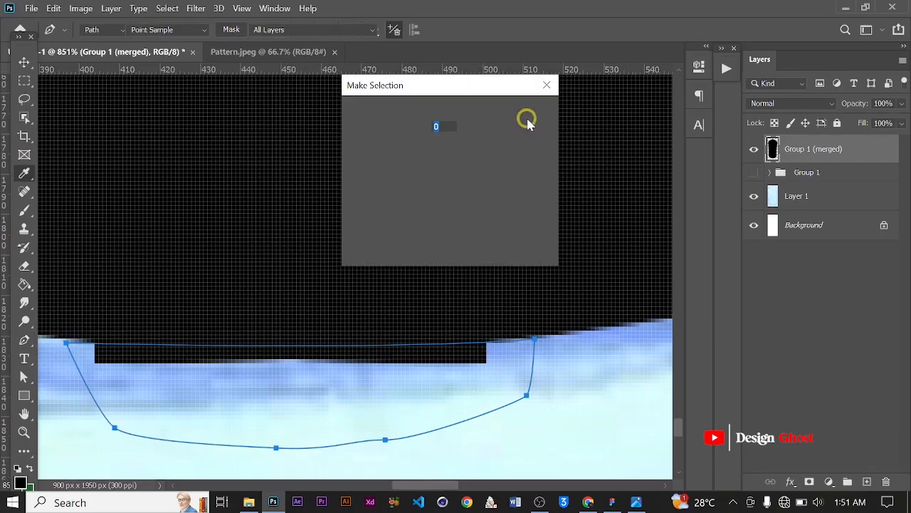
left_click(534, 117)
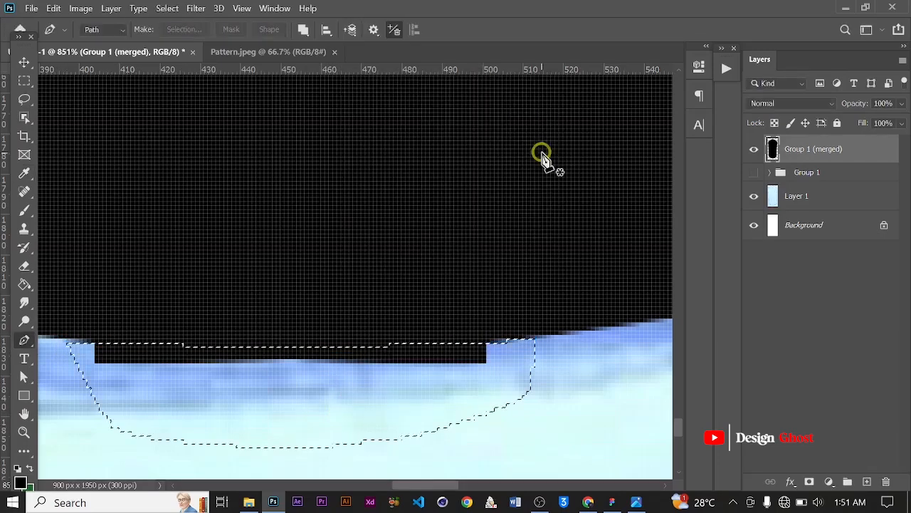
key("BackSpace")
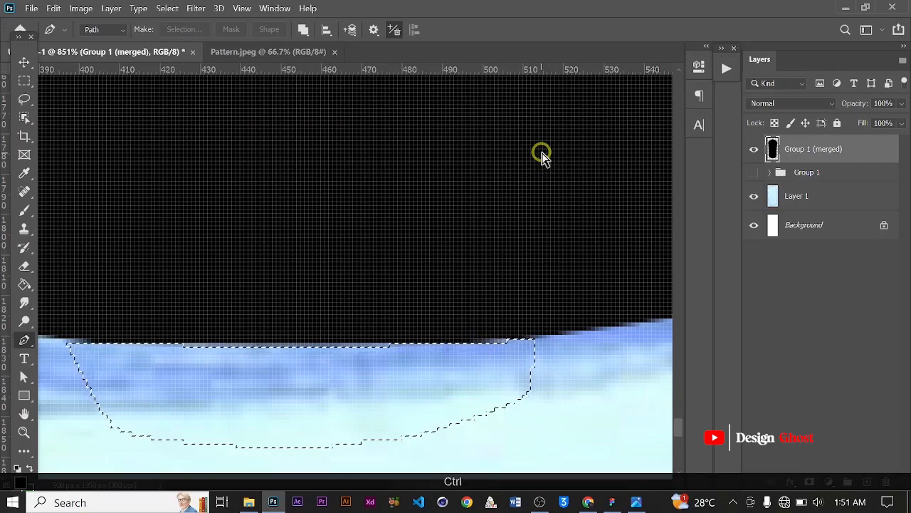
key("ctrl+d")
Hide the traced reference Layer 1 and switch to the Move tool
scroll(348, 240, "down", 5)
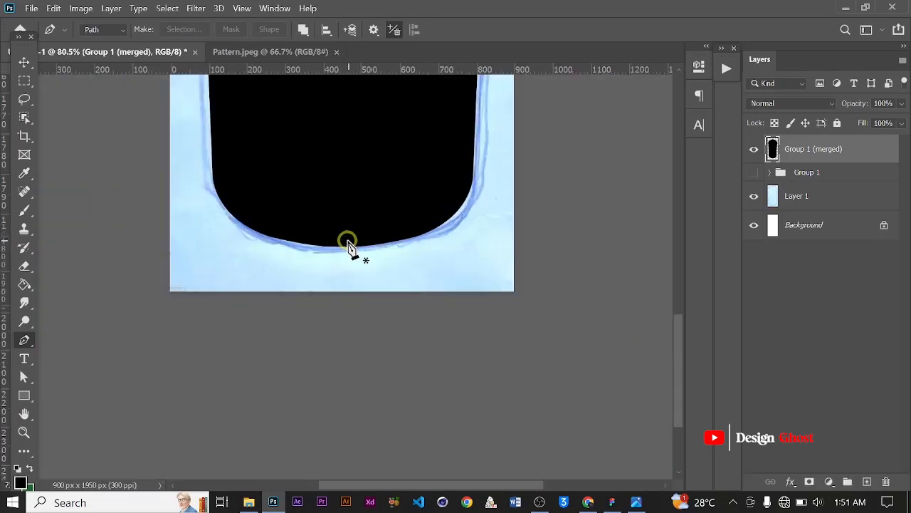
scroll(348, 244, "down", 3)
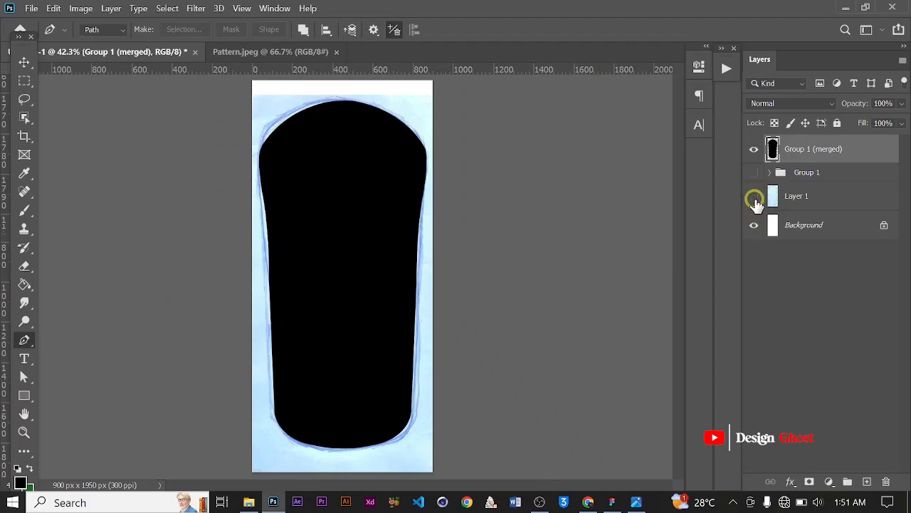
left_click(755, 198)
left_click(25, 62)
left_click(198, 175)
Inspect the edges of the black bottle shape at different zoom levels
scroll(199, 177, "up", 2)
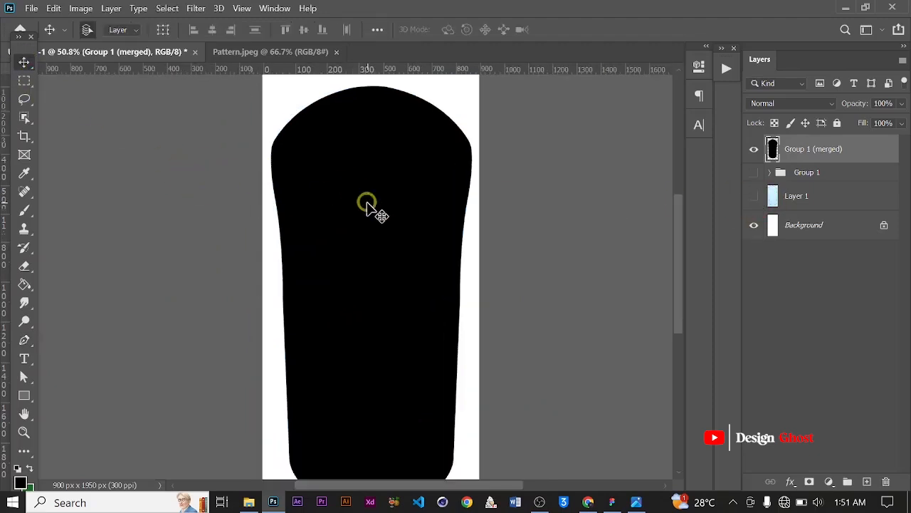
scroll(373, 205, "up", 3)
key("space")
left_click_drag(391, 133, 382, 183)
scroll(383, 184, "down", 1)
scroll(384, 214, "down", 2)
scroll(366, 238, "up", 3)
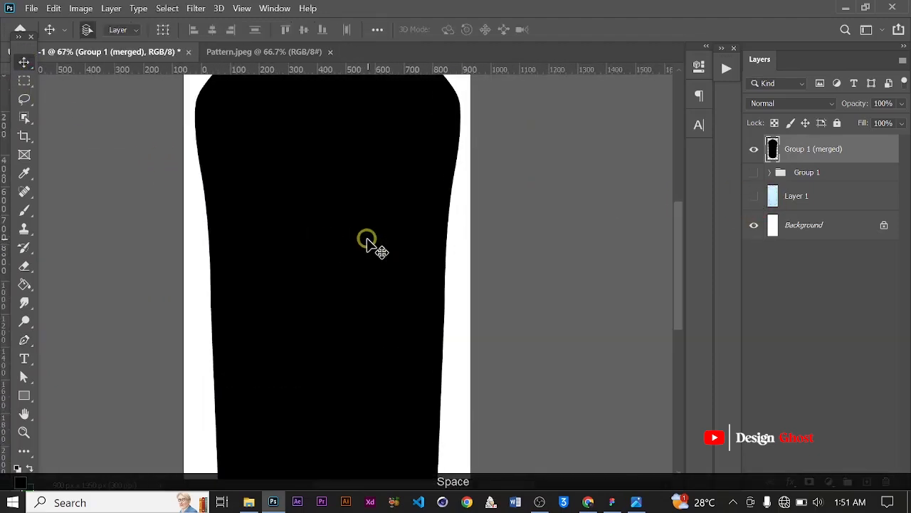
scroll(366, 238, "down", 2)
key("Return")
key("ctrl+0")
scroll(366, 238, "down", 3)
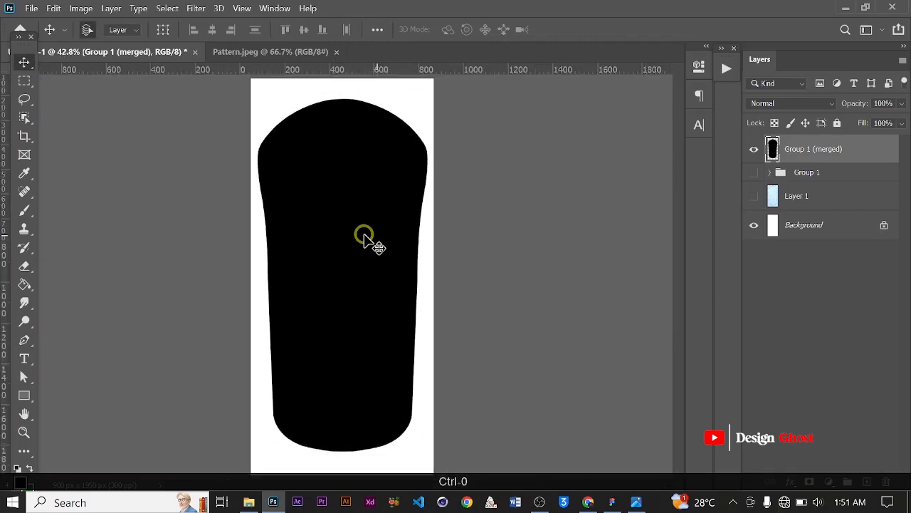
scroll(364, 238, "up", 1)
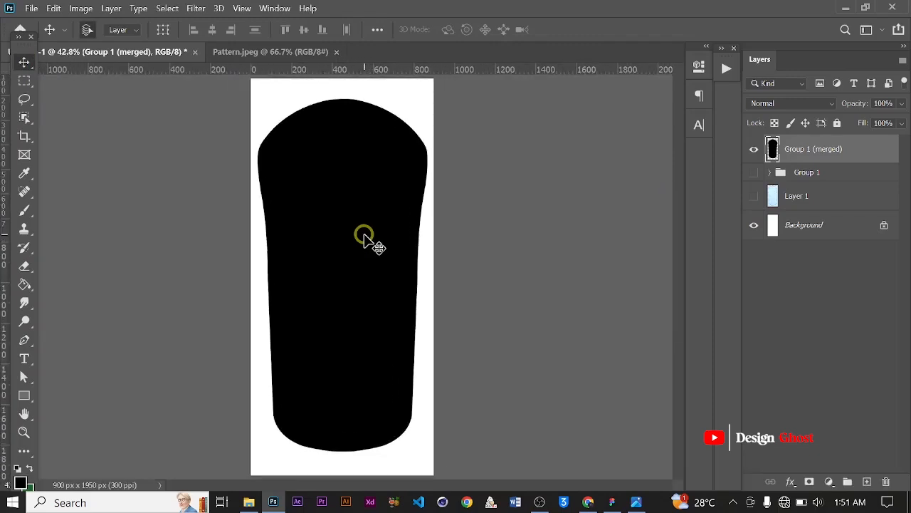
scroll(364, 238, "up", 1)
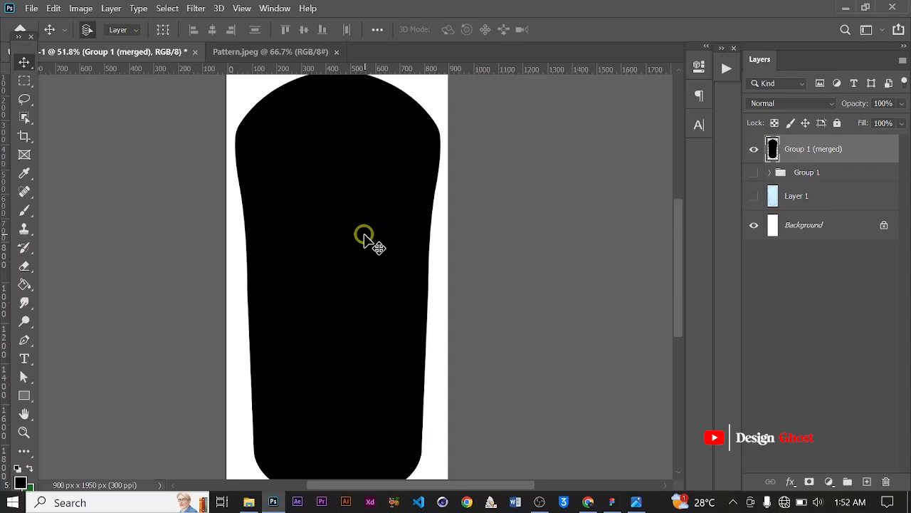
scroll(364, 238, "down", 2)
Enter Warp mode on the merged shape and pull the top edge's handles down to reshape the top curve
key("ctrl+t")
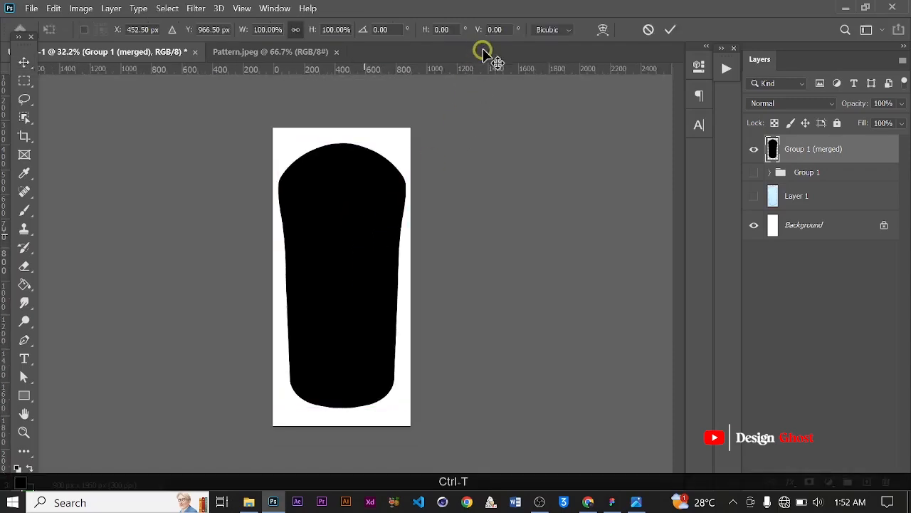
left_click(604, 32)
scroll(275, 167, "up", 4)
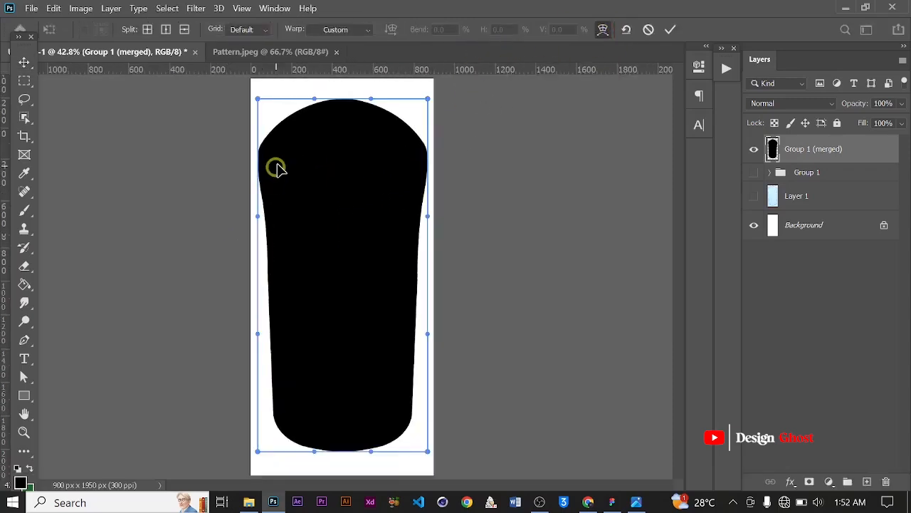
key("space")
left_click_drag(354, 127, 325, 214)
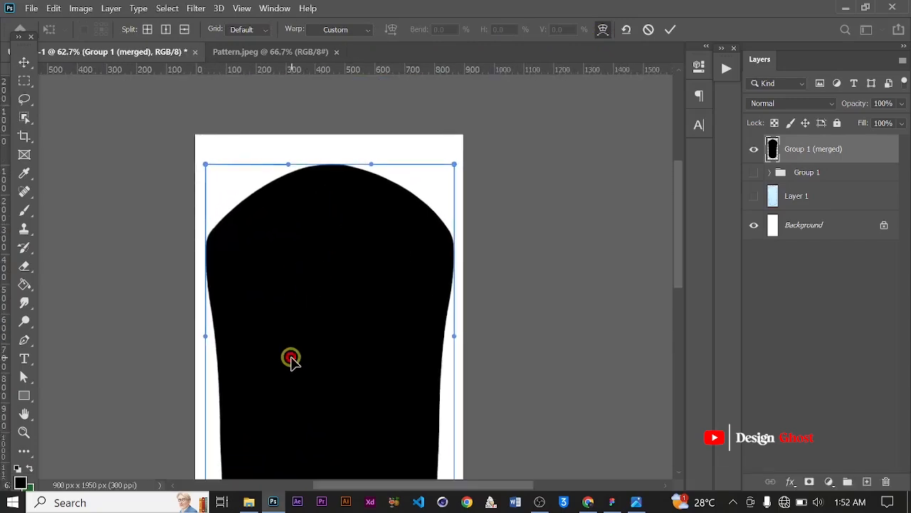
key("ctrl+z")
scroll(296, 321, "up", 2)
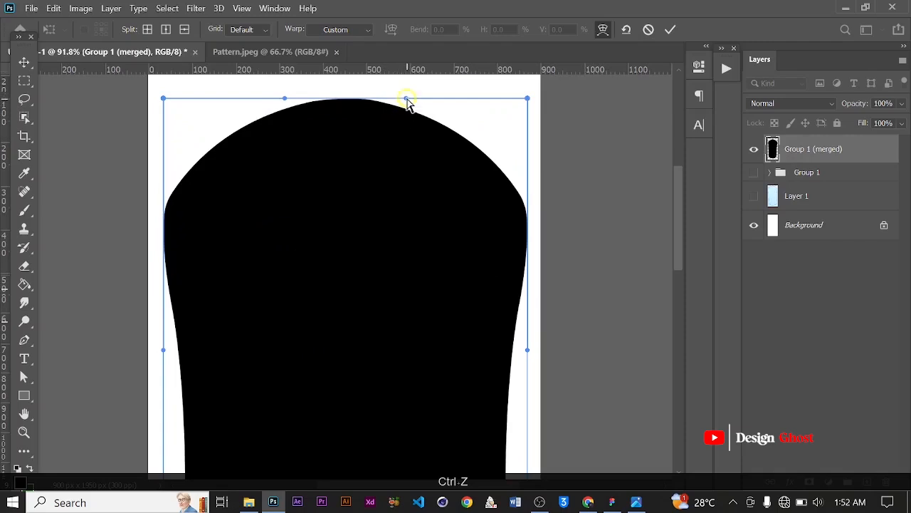
left_click_drag(402, 125, 401, 124)
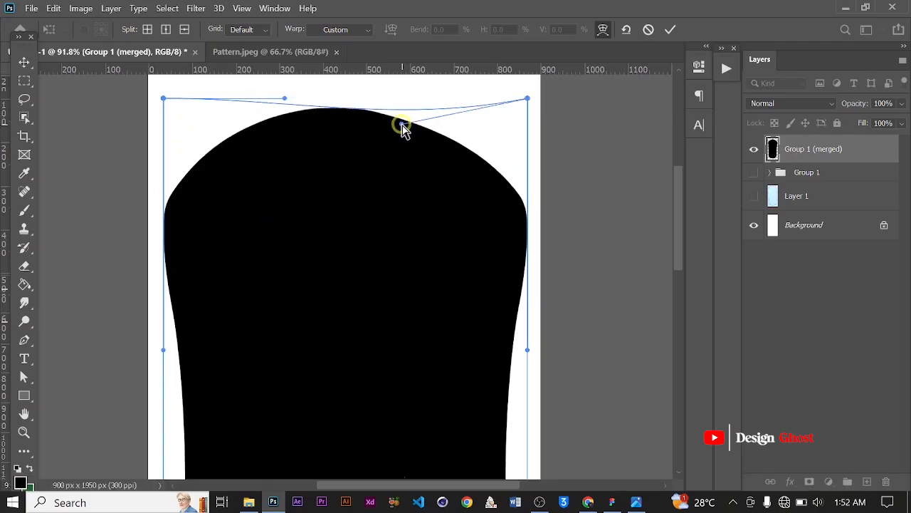
mouse_move(284, 100)
left_mouse_down()
mouse_move(292, 126)
mouse_move(293, 115)
left_mouse_up()
scroll(240, 281, "down", 3)
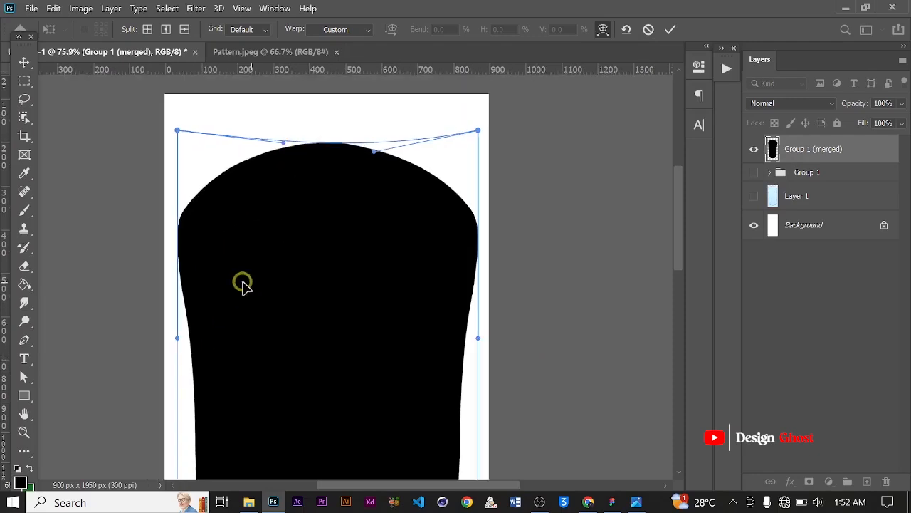
scroll(362, 155, "up", 2)
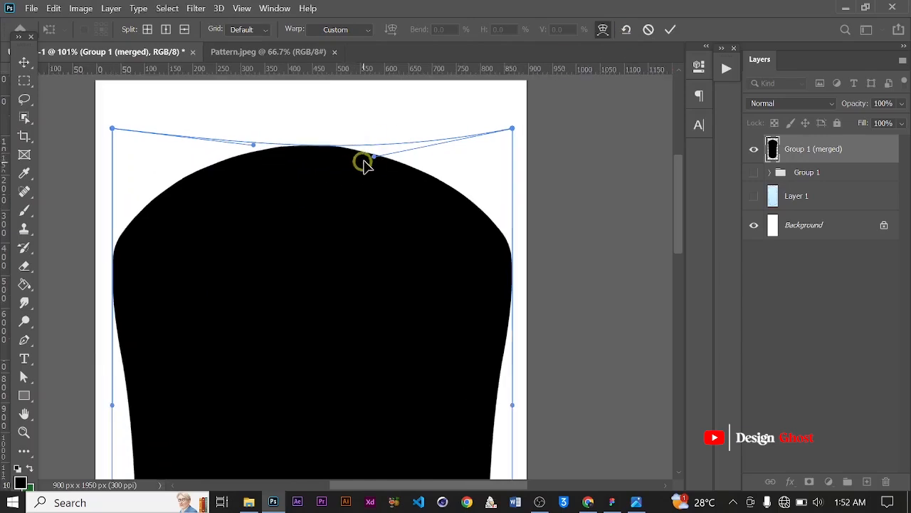
Drag the top edge's inner warp handles outward to broaden the rounded top, then commit the warp
left_click_drag(372, 155, 445, 149)
left_click(282, 160)
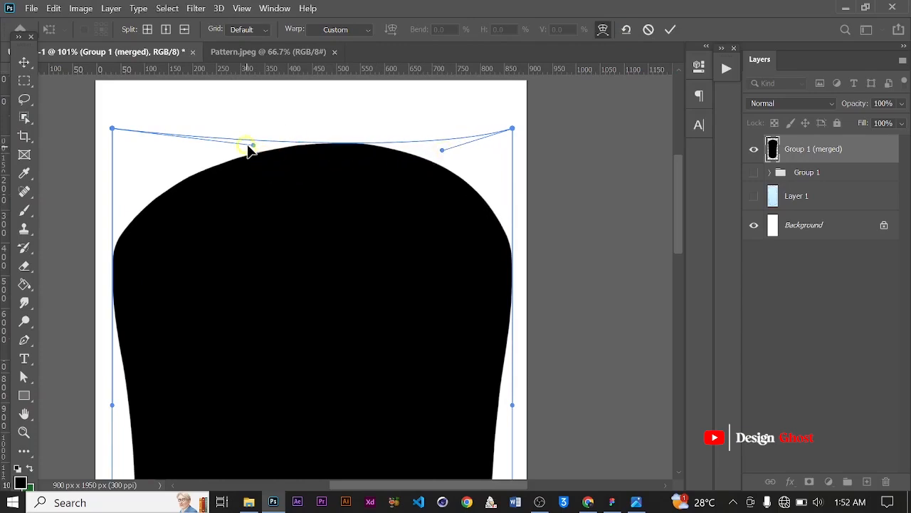
left_click_drag(253, 144, 186, 146)
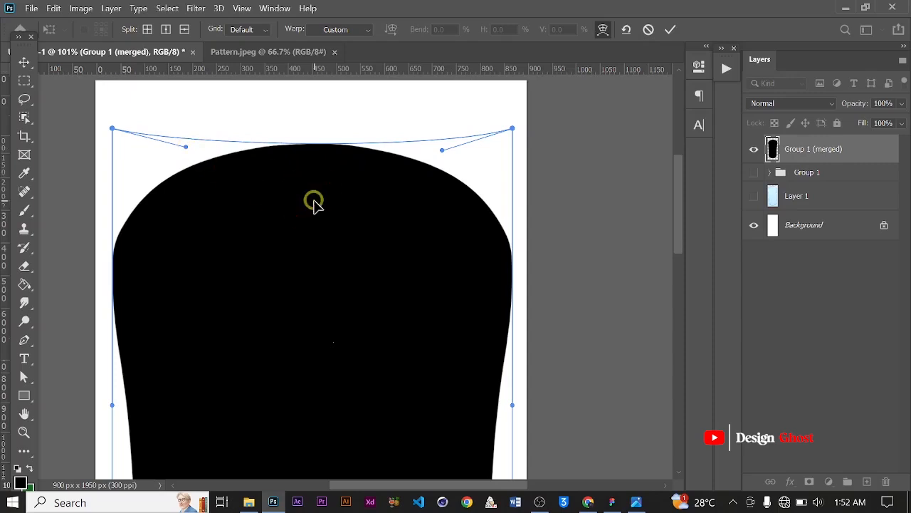
scroll(316, 207, "down", 5)
scroll(311, 222, "up", 4)
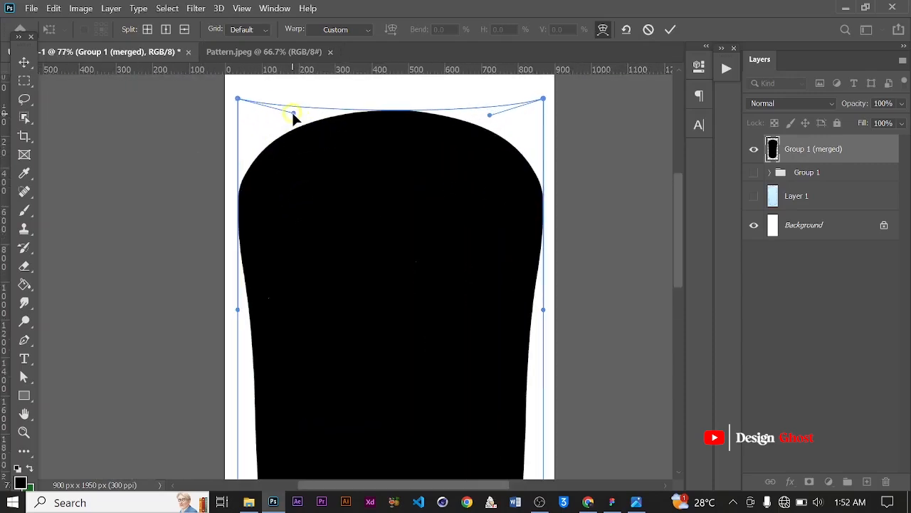
left_click_drag(292, 113, 293, 116)
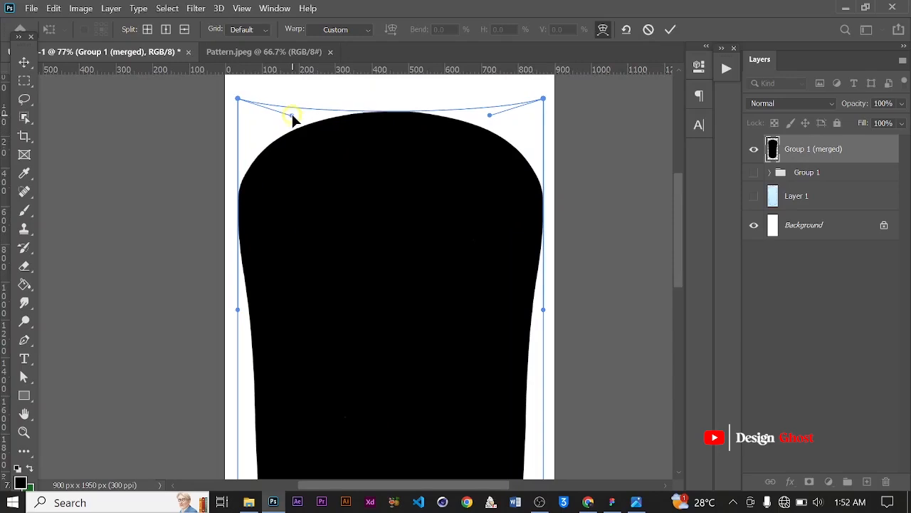
left_click(299, 115)
scroll(301, 116, "down", 3)
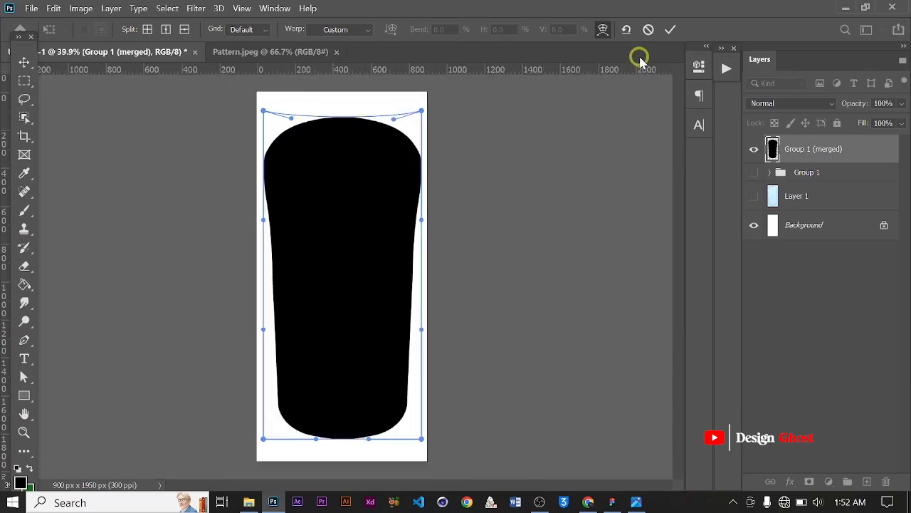
key("Return")
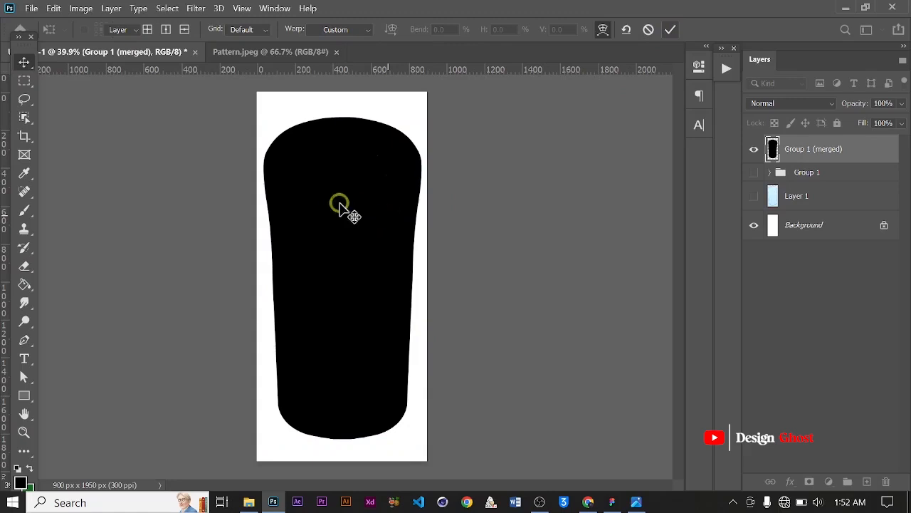
Warp the bottle's sides, pulling the lower side handles inward and the upper side handles down to taper the body
scroll(353, 206, "up", 3)
scroll(361, 206, "down", 3)
scroll(362, 209, "up", 2)
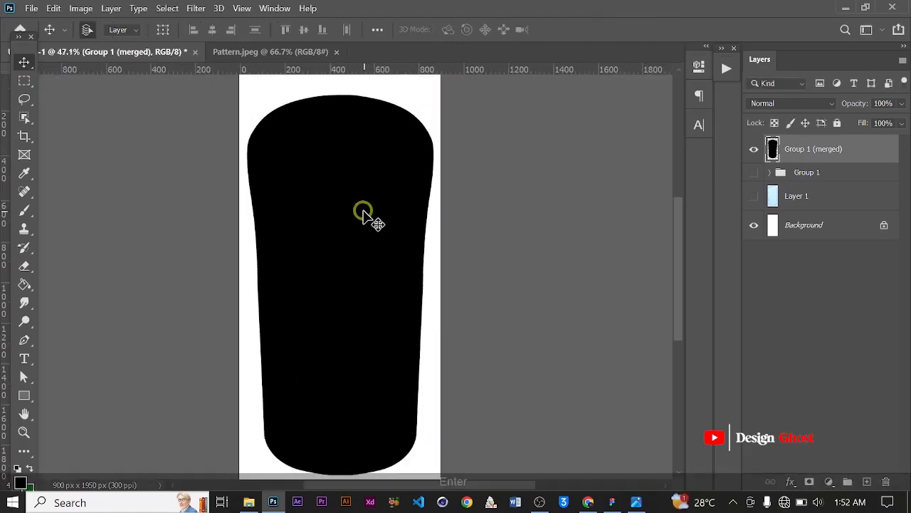
key("ctrl+0")
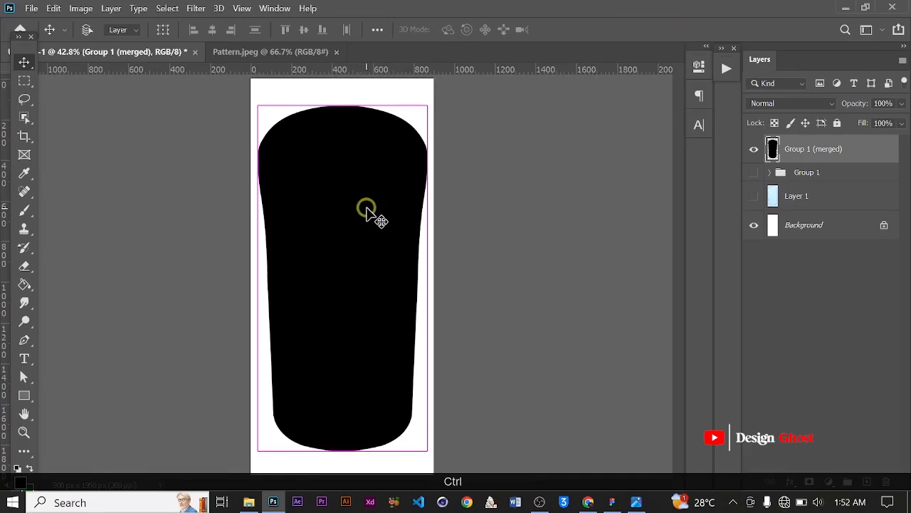
key("ctrl+t")
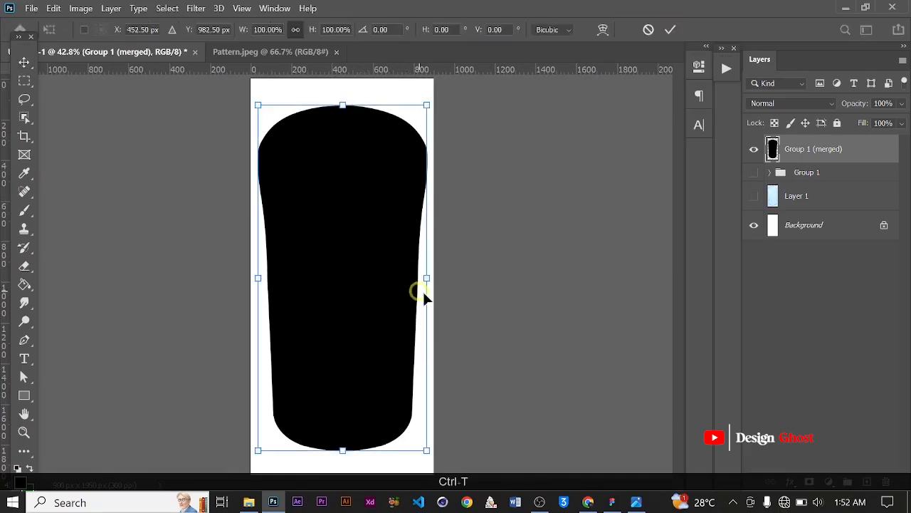
left_click(602, 32)
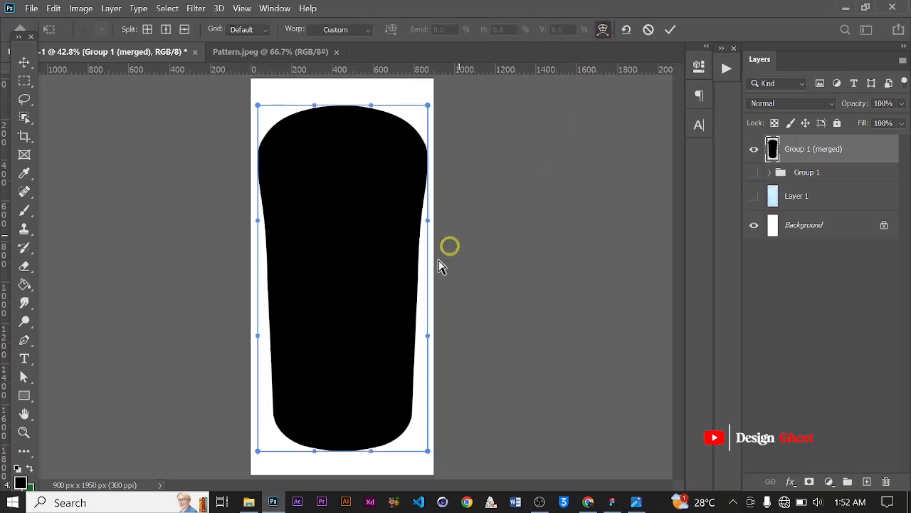
left_click_drag(426, 337, 403, 329)
left_click_drag(429, 224, 434, 262)
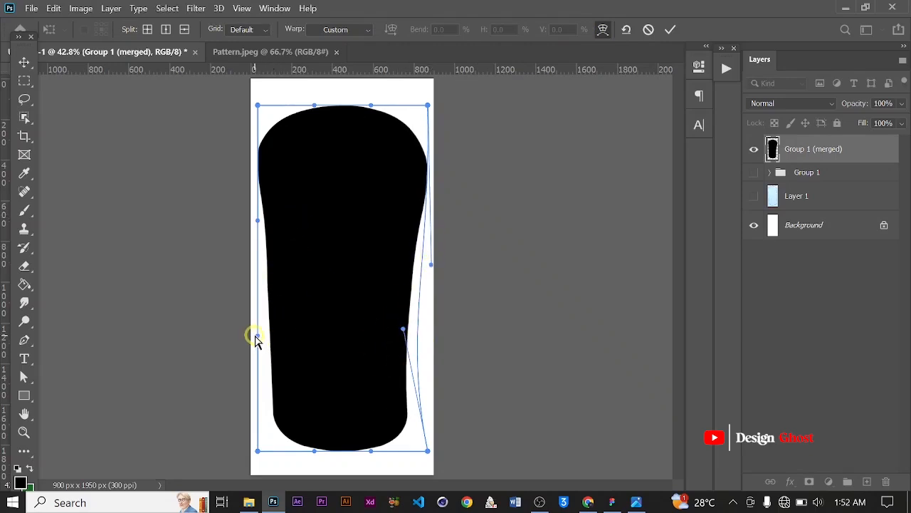
left_click_drag(257, 339, 275, 331)
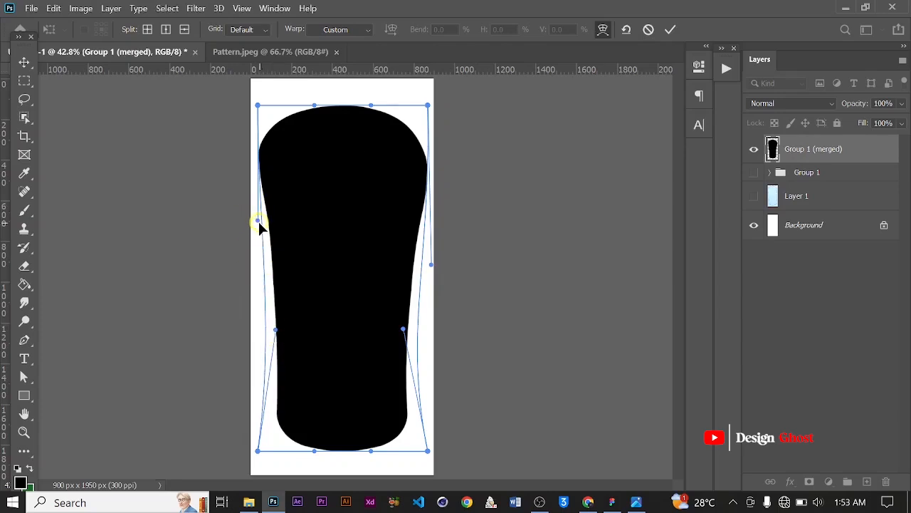
left_click_drag(258, 222, 262, 270)
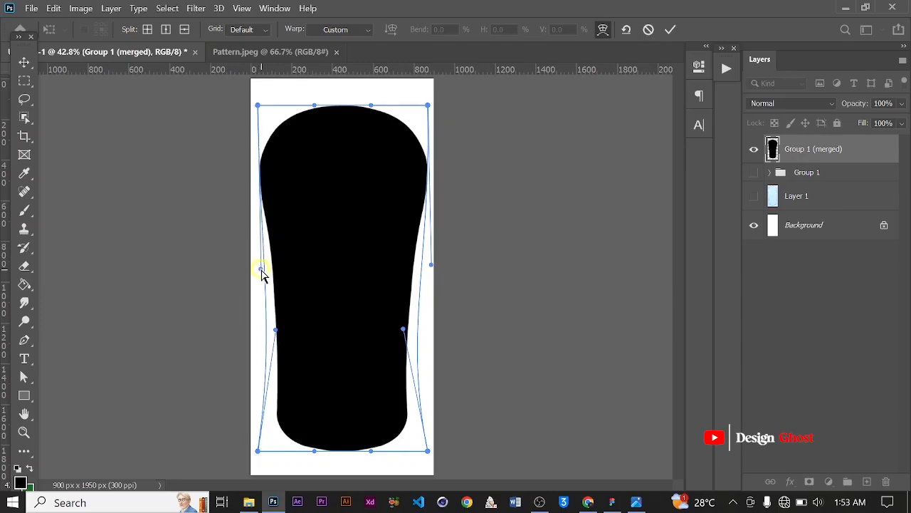
left_click(628, 115)
Scale the bottle shape up to about 105% with Free Transform
scroll(356, 217, "down", 2)
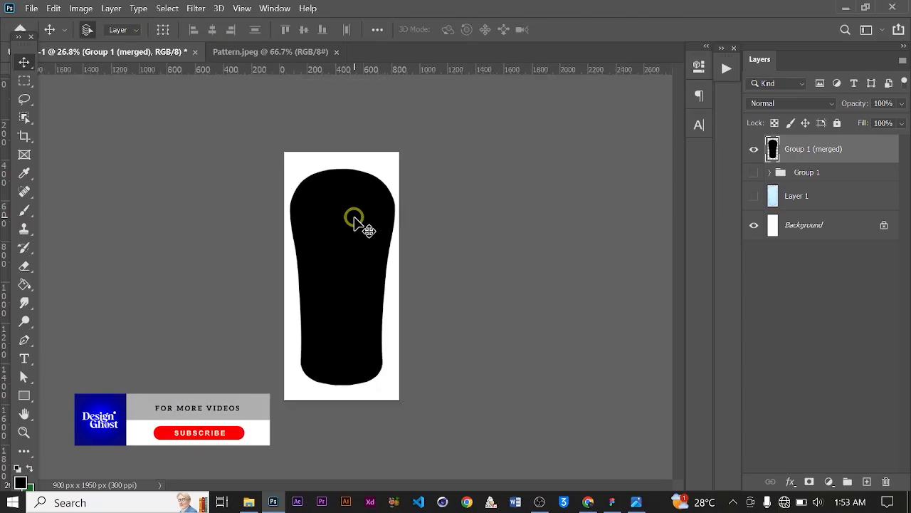
scroll(356, 218, "up", 2)
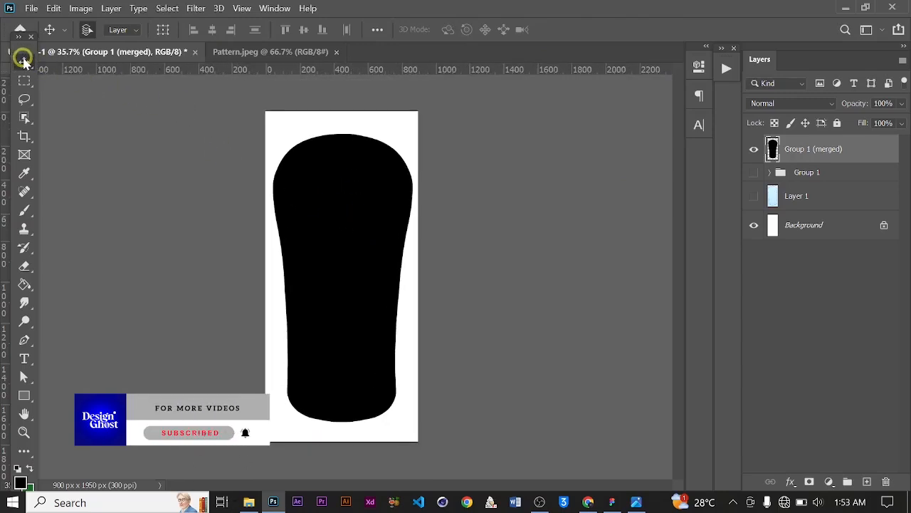
key("Return")
key("ctrl+0")
scroll(332, 196, "down", 1)
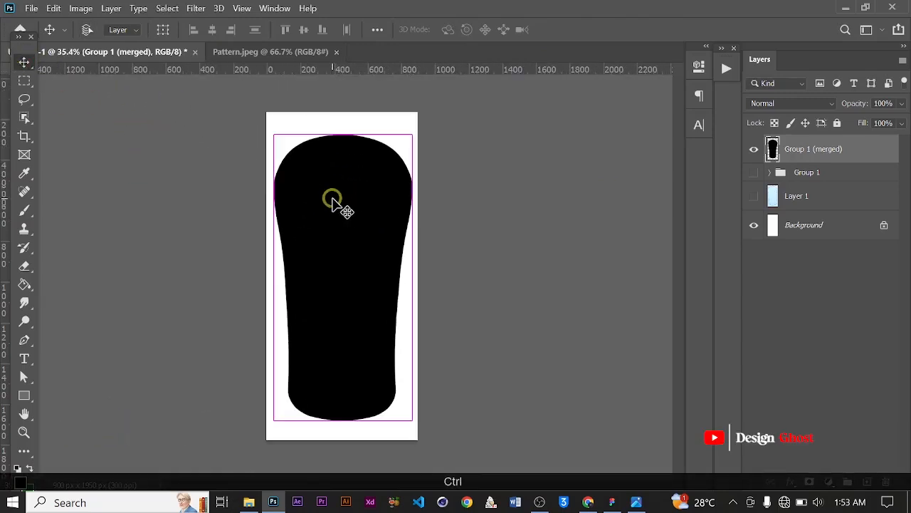
key("ctrl+t")
mouse_move(412, 134)
left_mouse_down()
mouse_move(417, 119)
mouse_move(415, 127)
left_mouse_up()
left_click_drag(273, 422, 268, 431)
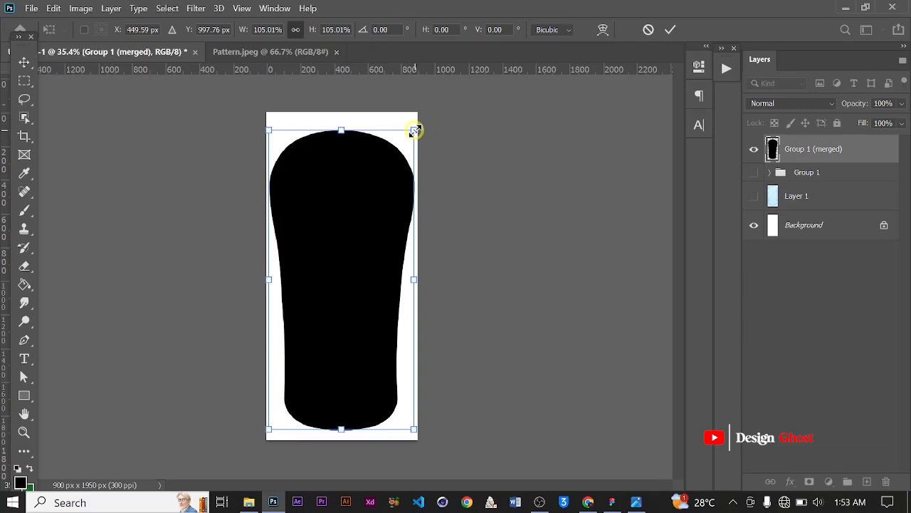
key("Return")
Select the whole canvas, align the bottle shape to its vertical center, and deselect
key("ctrl+0")
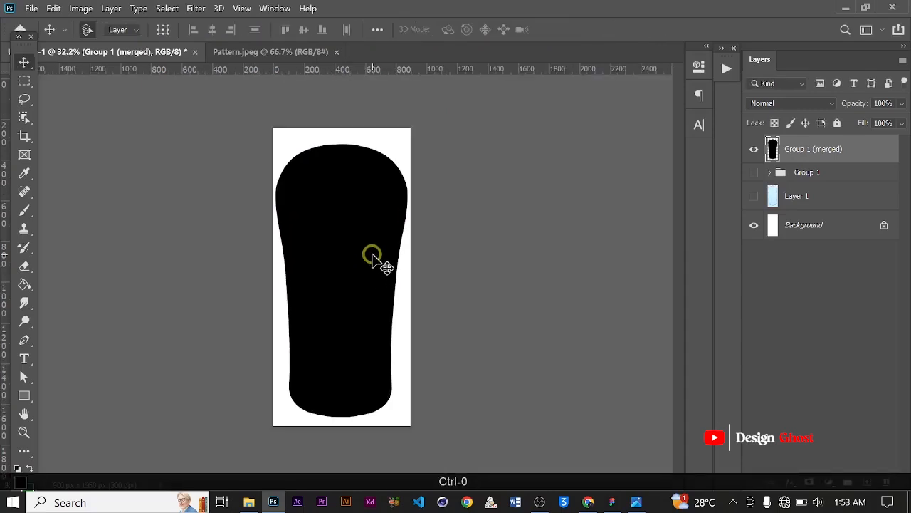
key("ctrl+a")
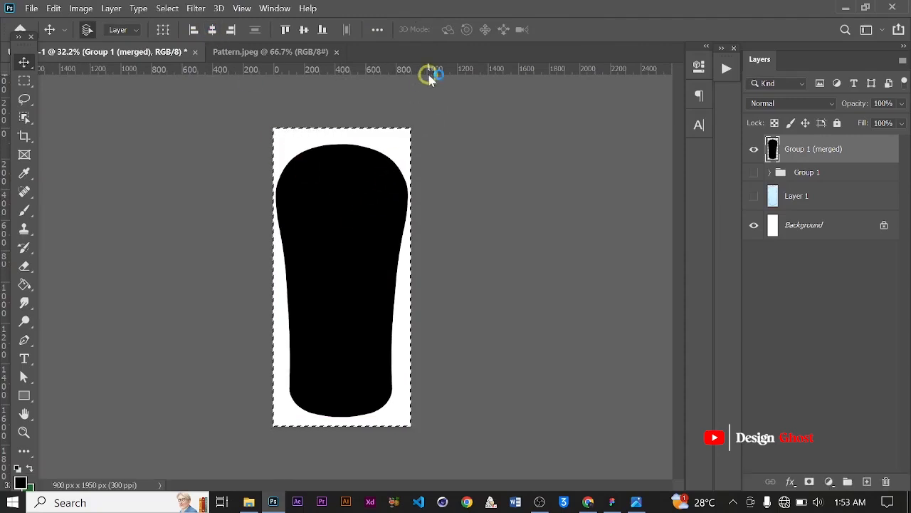
left_click(305, 30)
key("ctrl")
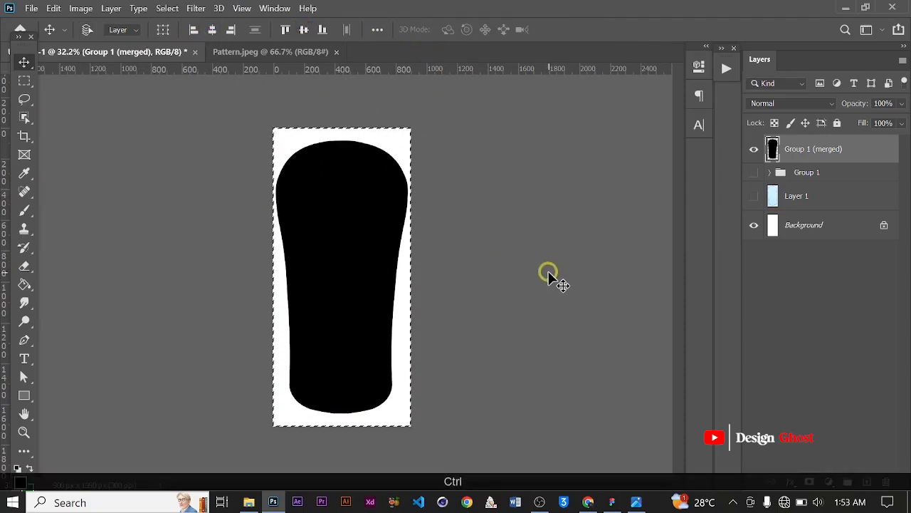
key("ctrl+d")
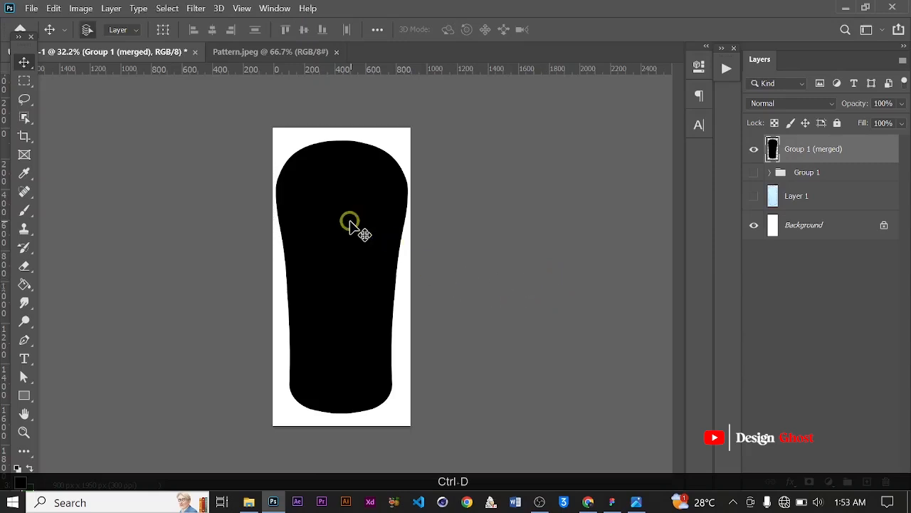
Open the download (1) and Fundo azul da aguarela images from the Shower Gel folder
scroll(350, 223, "up", 1)
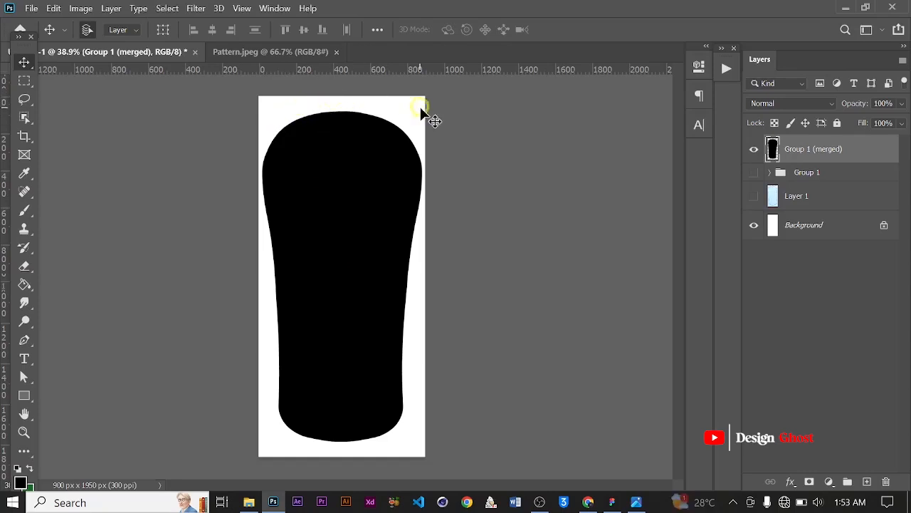
scroll(339, 286, "down", 1)
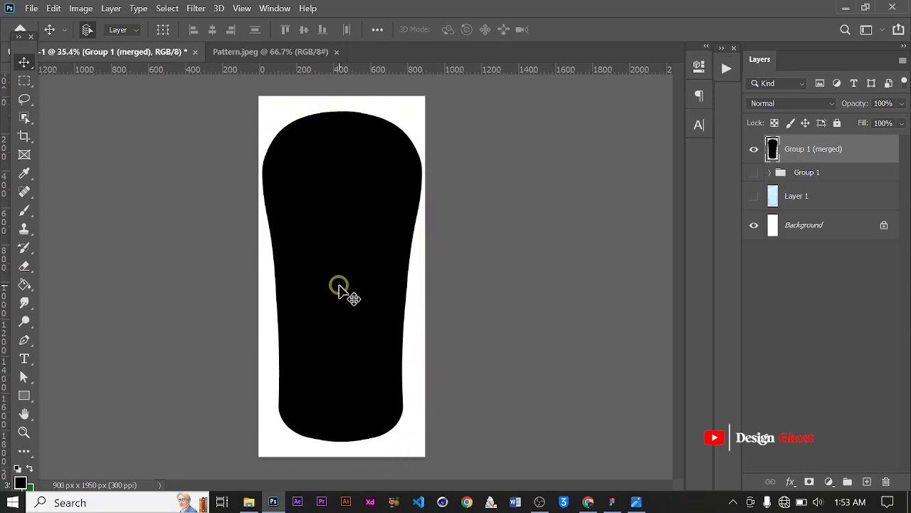
scroll(339, 286, "down", 1)
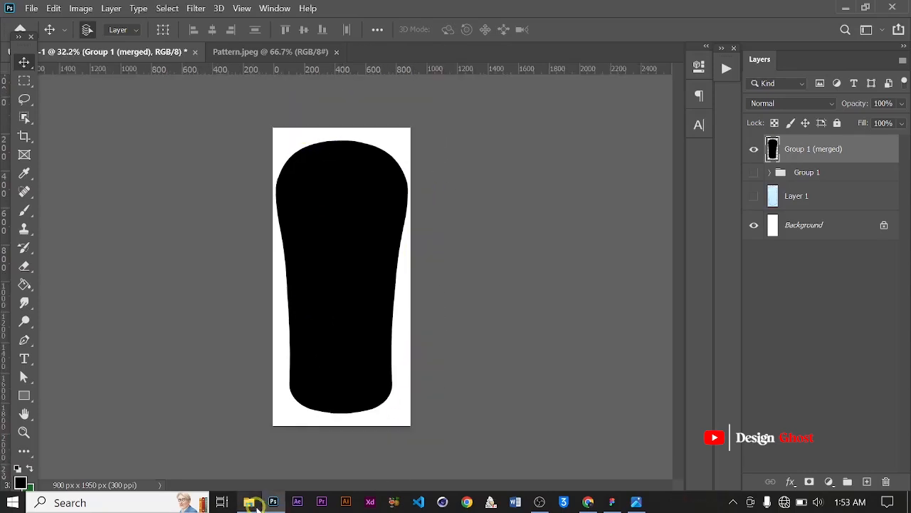
left_click(250, 502)
left_click_drag(661, 345, 302, 217)
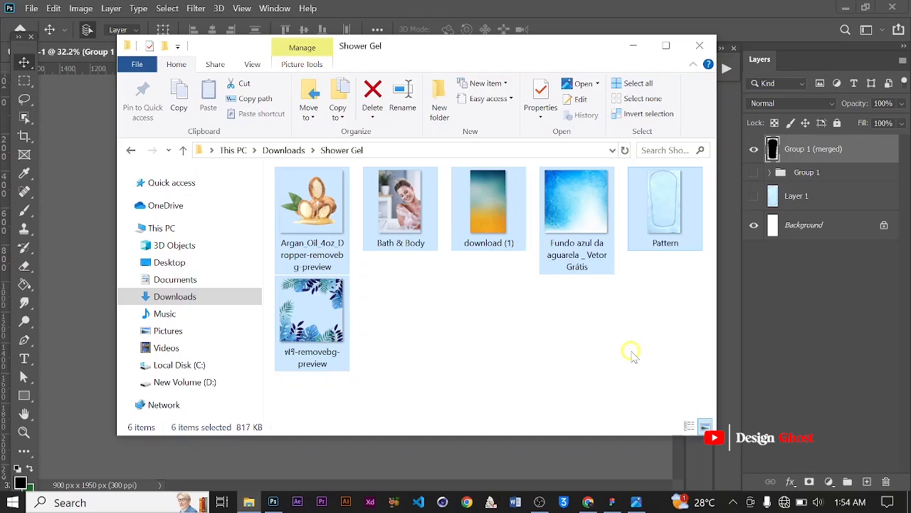
left_click(632, 354)
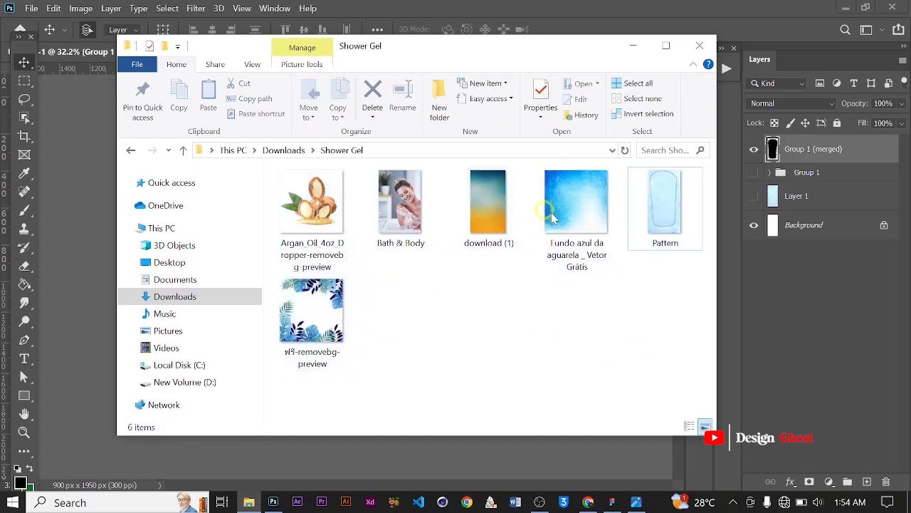
left_click_drag(563, 311, 499, 207)
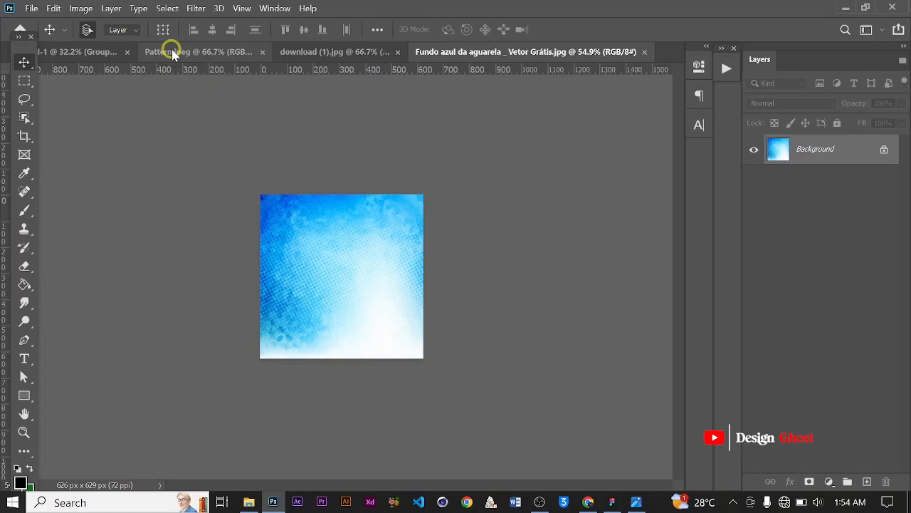
Close Pattern.jpeg and bring the download (1) gradient image into the bottle document as a new layer
left_click(250, 53)
key("ctrl+w")
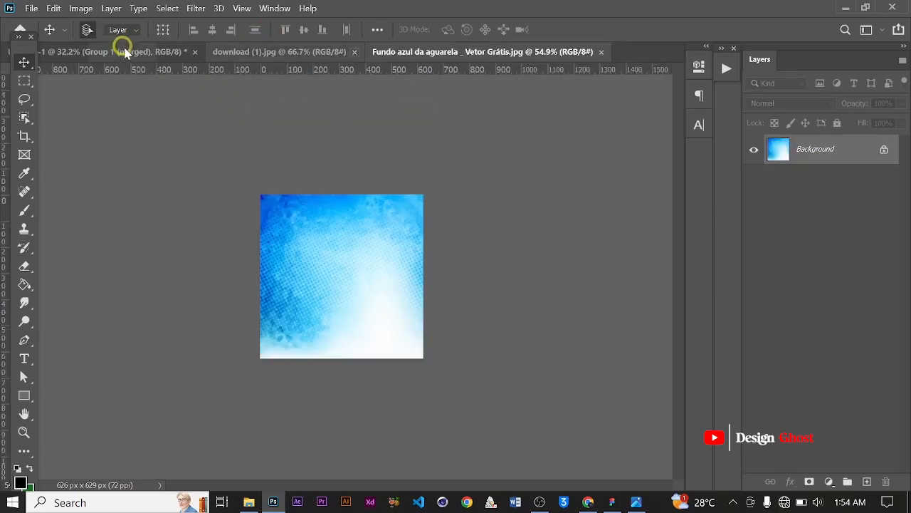
left_click(111, 52)
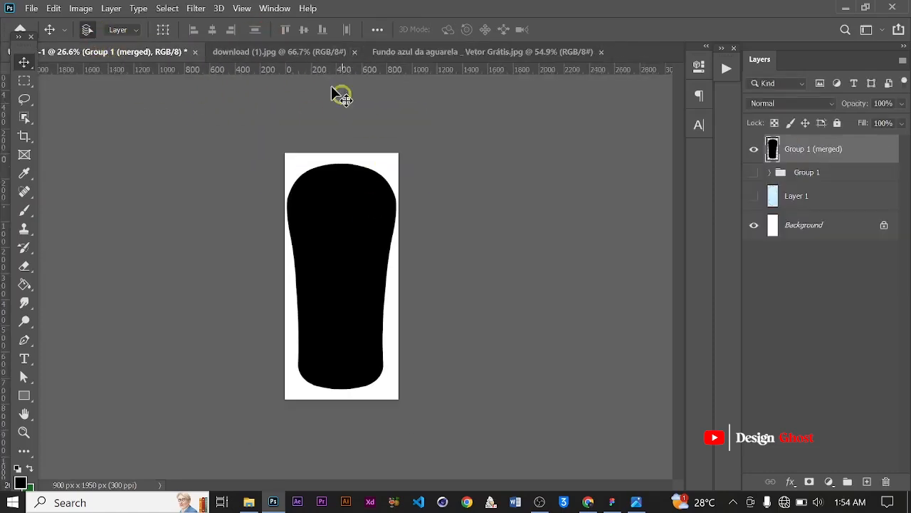
left_click(298, 53)
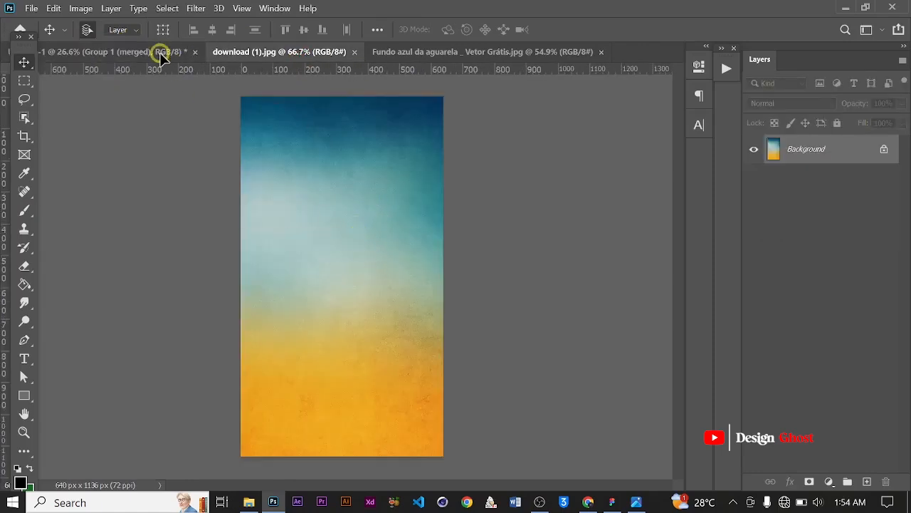
left_click_drag(161, 53, 361, 271)
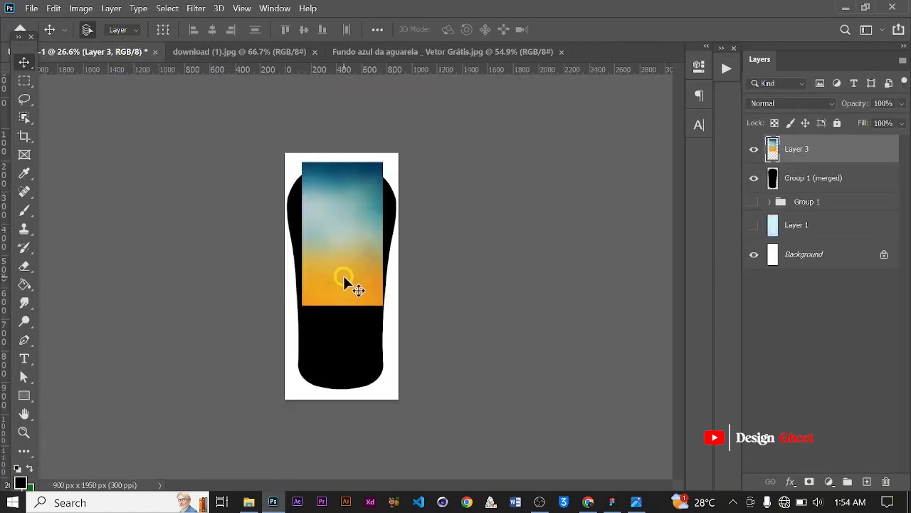
Scale the gradient layer to about 164%, flip it so the orange is on top, and clip it to the bottle shape
scroll(343, 275, "up", 2)
key("ctrl+t")
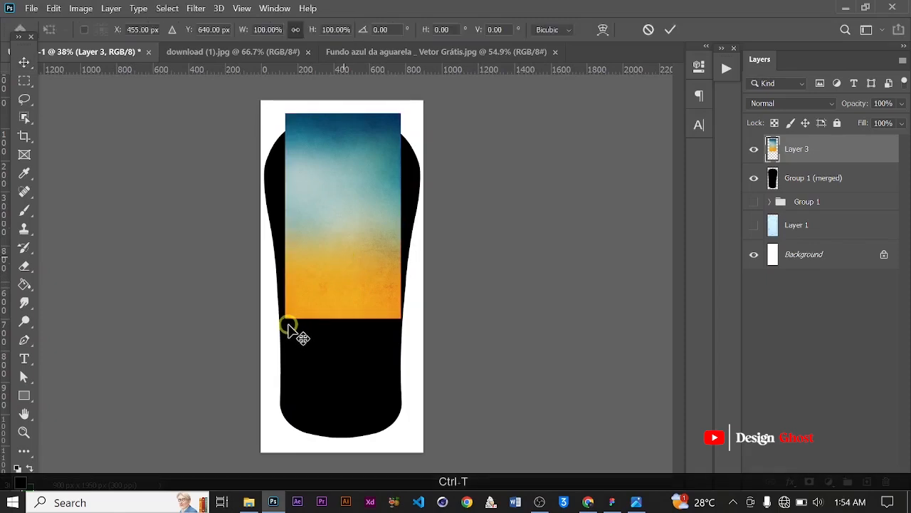
left_click_drag(284, 319, 225, 442)
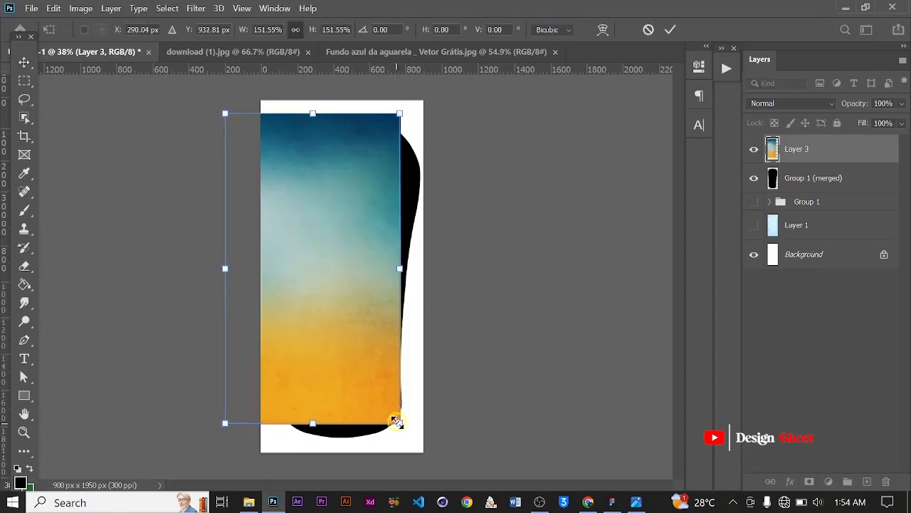
left_click_drag(399, 439, 260, 154)
key("Caps_Lock")
mouse_move(373, 271)
left_mouse_down()
mouse_move(393, 262)
mouse_move(388, 271)
left_mouse_up()
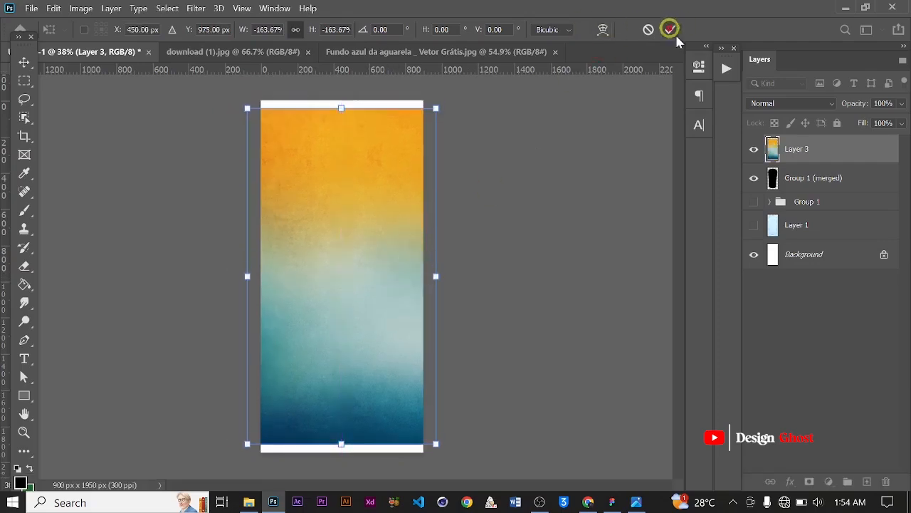
left_click(670, 30)
right_click(851, 154)
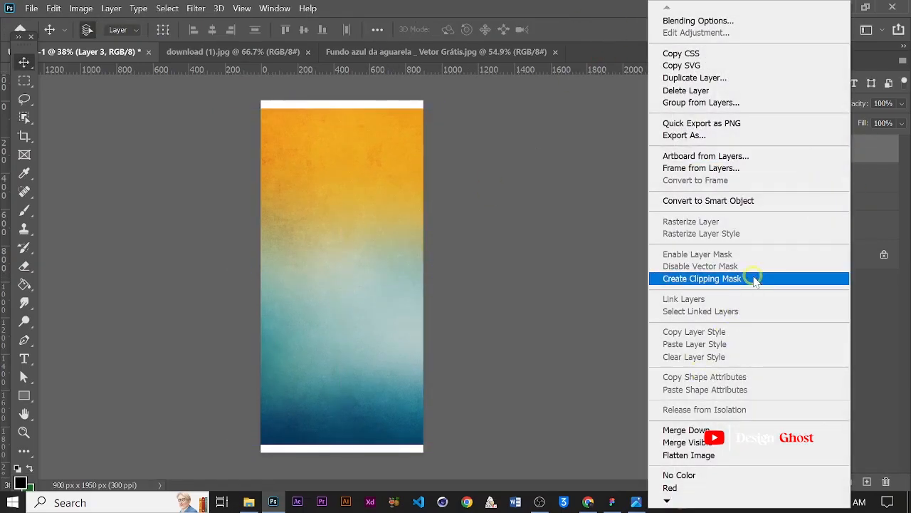
left_click(756, 279)
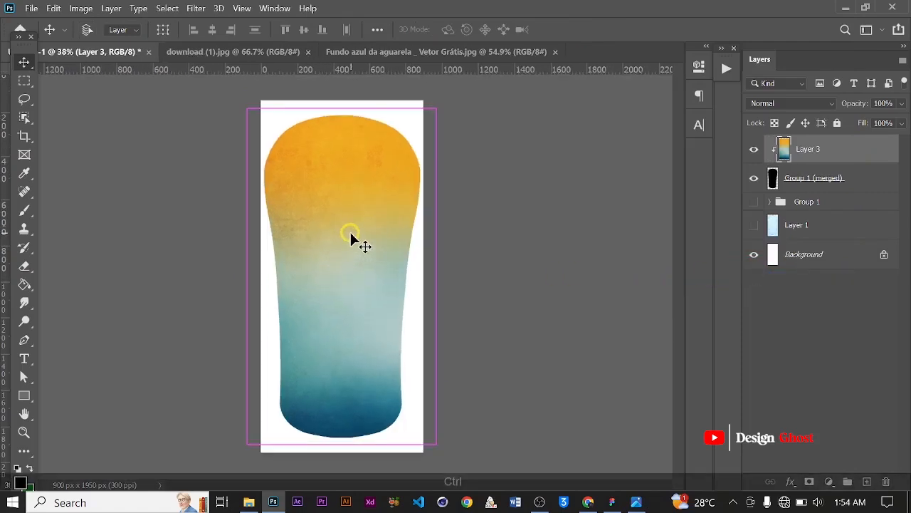
Stretch the clipped gradient vertically to about 106% height
key("ctrl+t")
scroll(351, 256, "down", 2)
left_click_drag(349, 270, 350, 270)
mouse_move(342, 169)
left_mouse_down()
mouse_move(342, 147)
mouse_move(341, 156)
left_mouse_up()
left_click(671, 42)
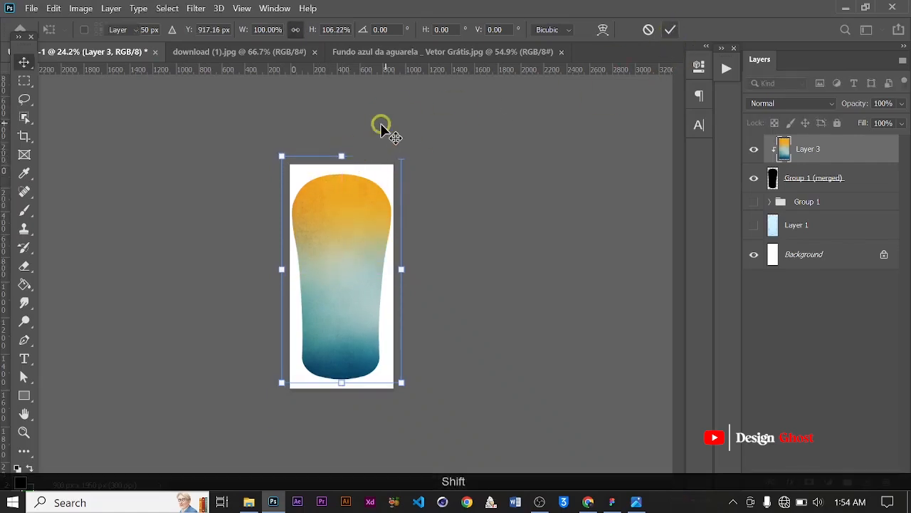
Apply a Gaussian Blur with a 44.3 pixel radius to the gradient layer
scroll(354, 199, "up", 2)
left_click(196, 8)
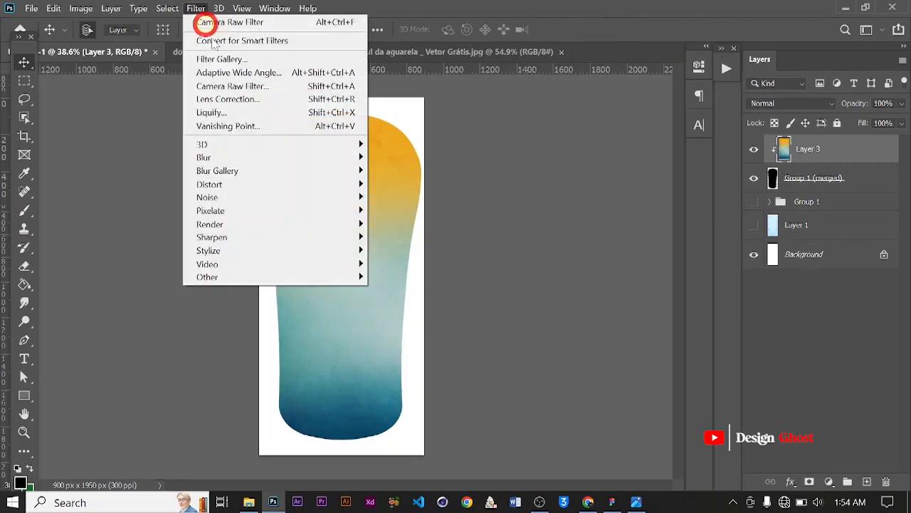
mouse_move(277, 164)
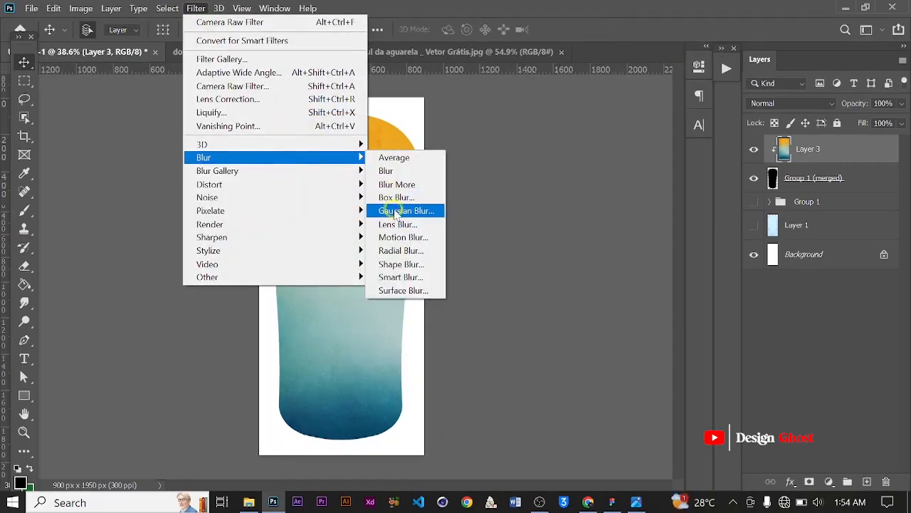
left_click(400, 210)
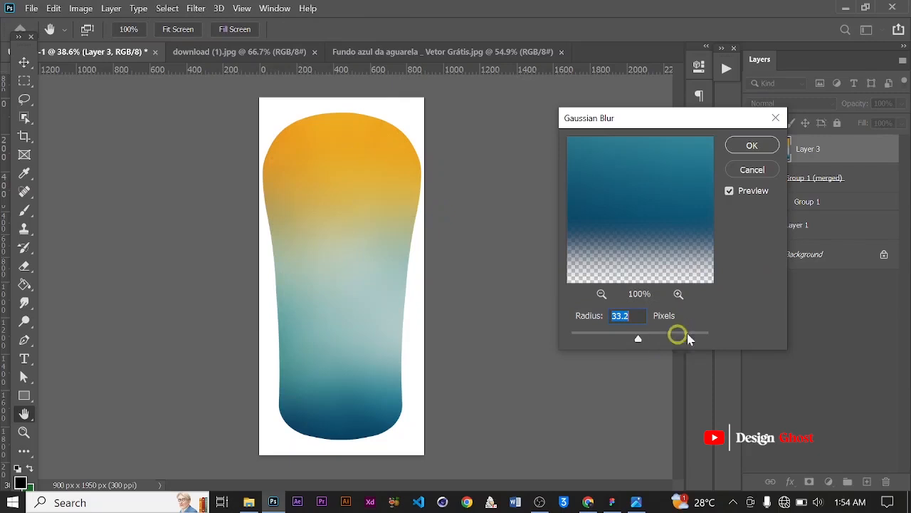
left_click(752, 145)
key("v")
scroll(377, 154, "up", 1)
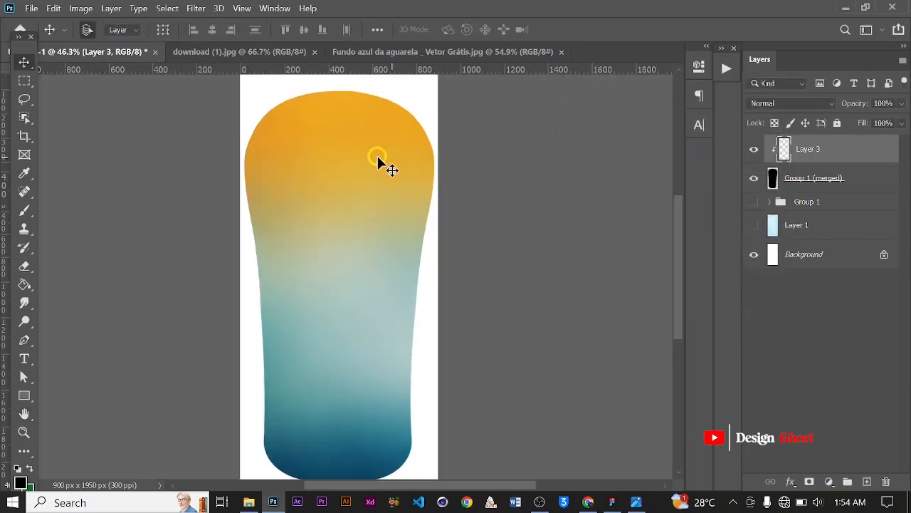
Stretch the clipped gradient layer's top edge slightly upward with Free Transform and commit it
key("Return")
key("ctrl+0")
scroll(349, 203, "down", 1)
key("ctrl+t")
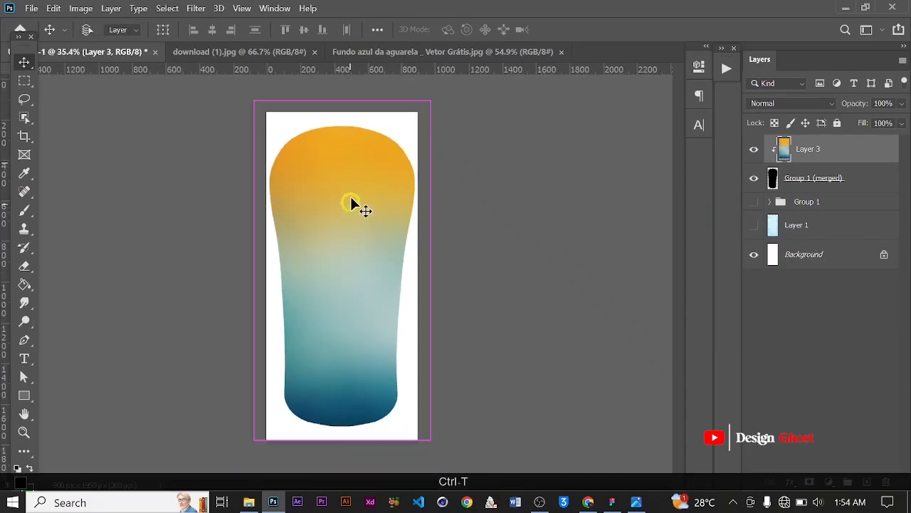
left_click_drag(343, 82, 342, 58)
left_click(672, 30)
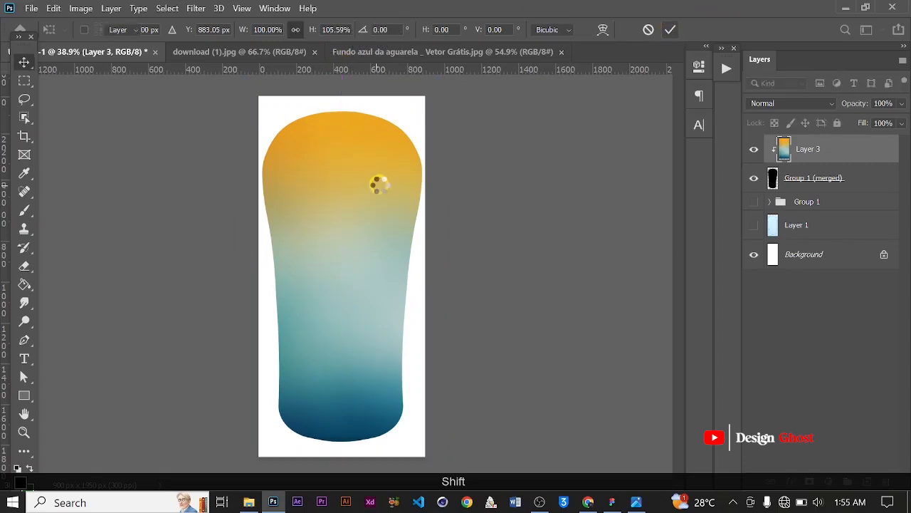
scroll(379, 187, "down", 1)
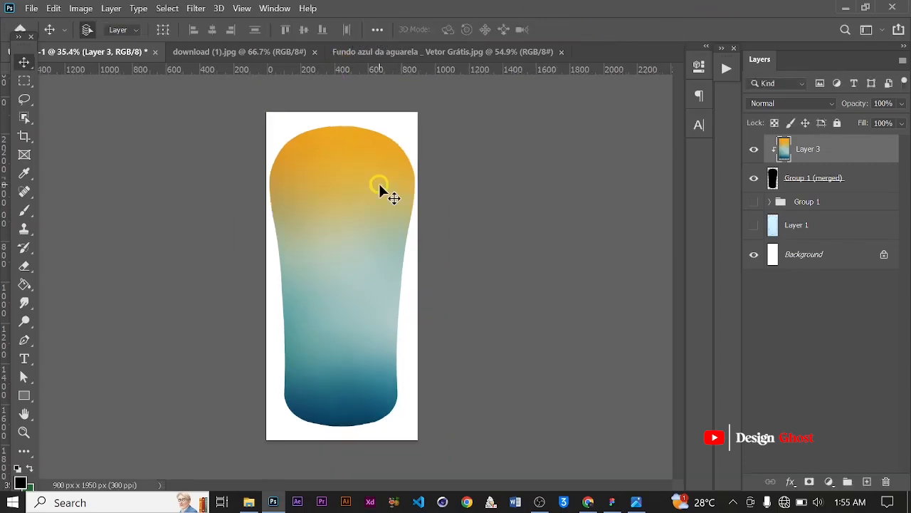
scroll(379, 188, "up", 1)
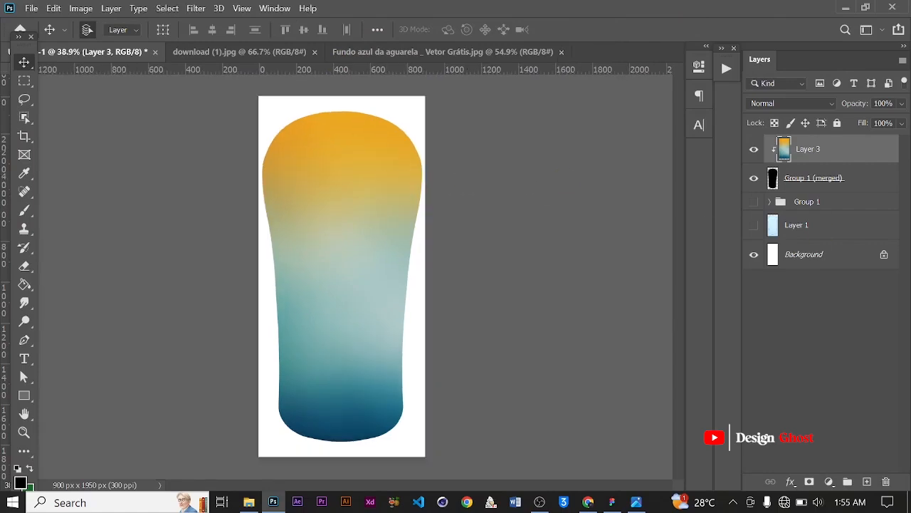
Add a new empty layer above the gradient and clip it to the bottle shape
left_click(867, 483)
left_click(843, 158)
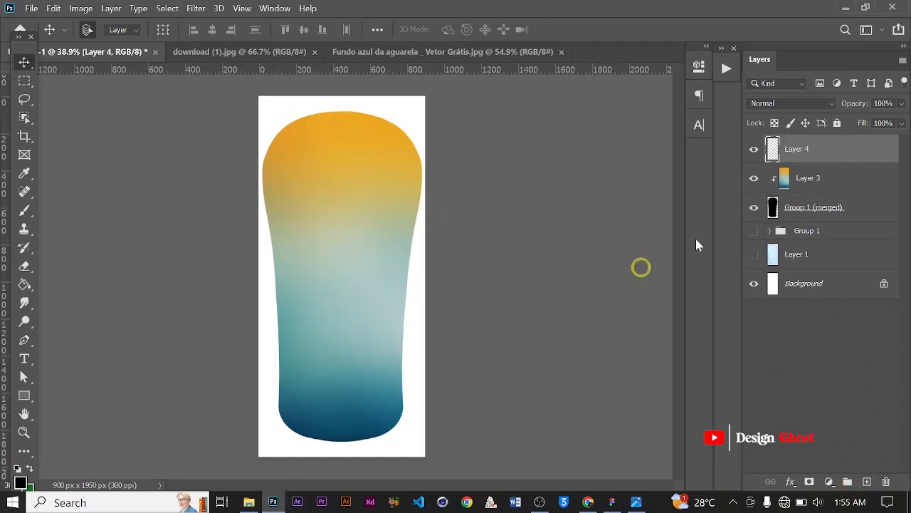
right_click(849, 158)
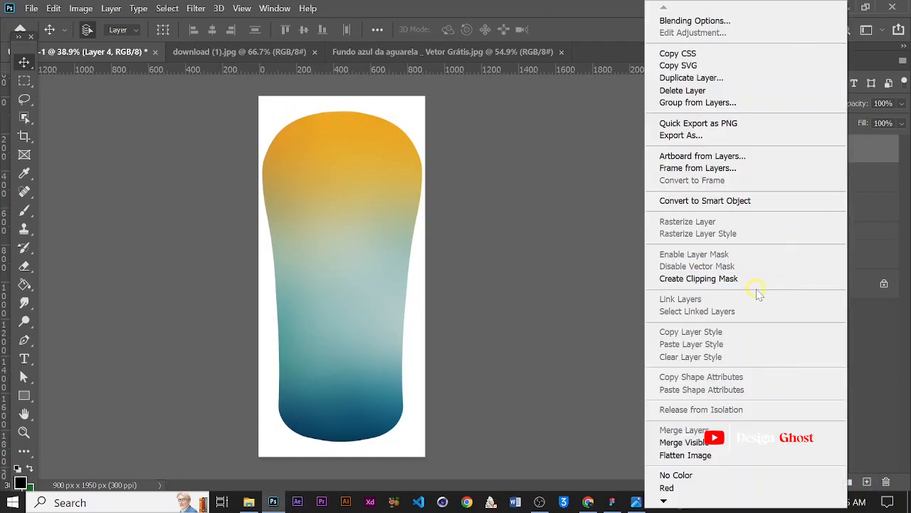
left_click(781, 278)
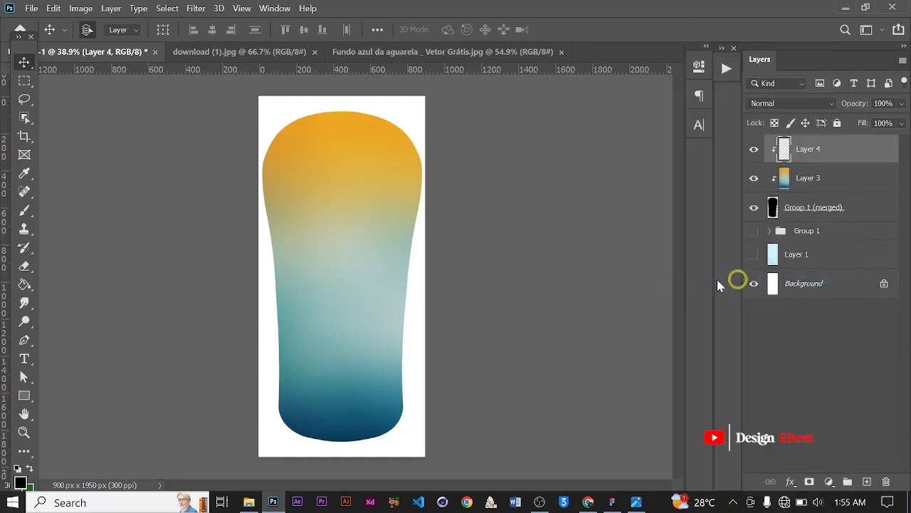
Set the foreground color to dark navy #001d41
scroll(349, 261, "up", 1)
left_click(23, 483)
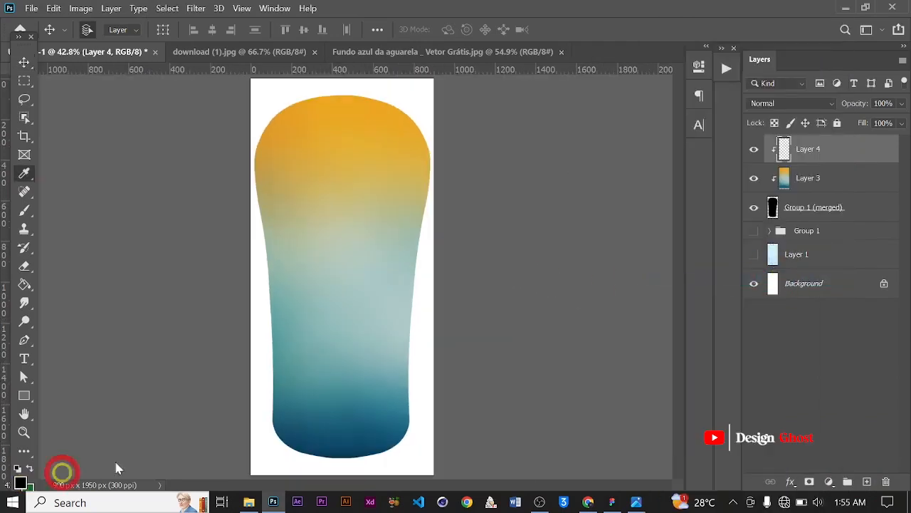
left_click(677, 332)
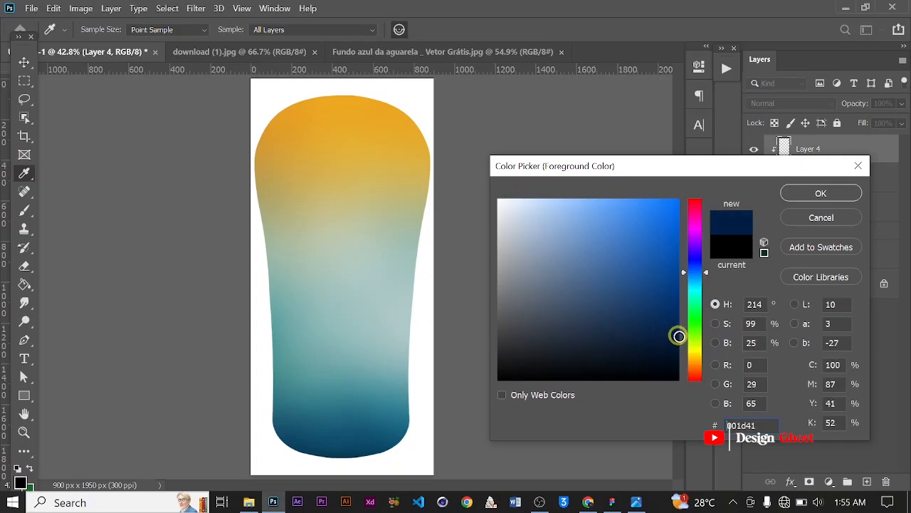
left_click(838, 193)
Paint a horizontal stroke with a soft round brush of 2200 px across the bottle's bottom on the new layer
scroll(474, 363, "down", 1)
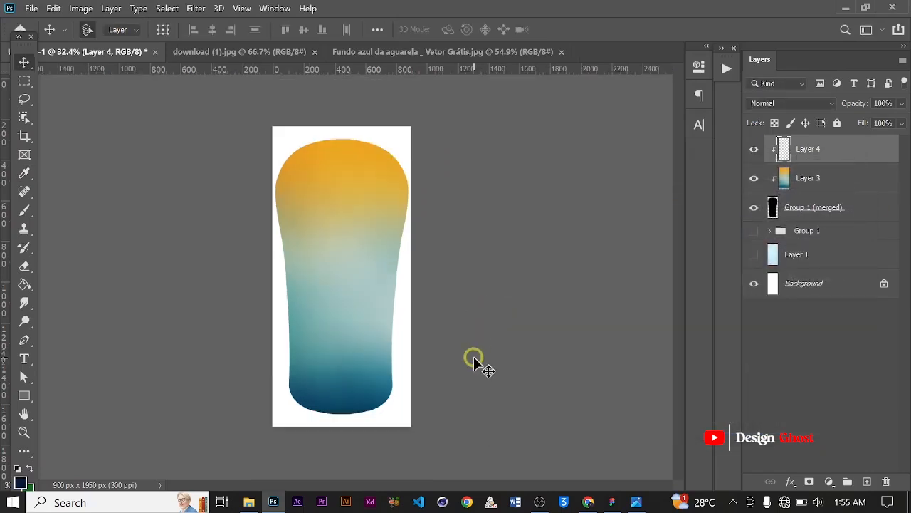
scroll(474, 356, "down", 1)
key("b")
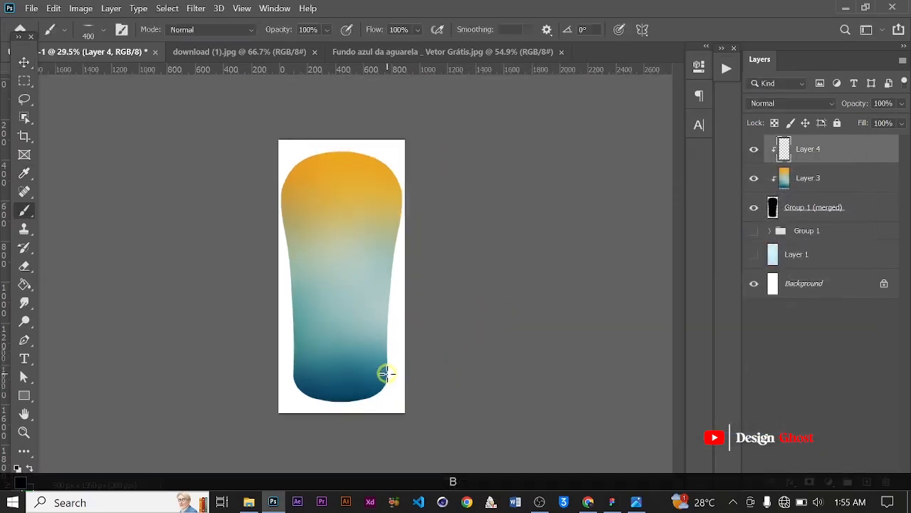
key("Caps_Lock")
scroll(394, 367, "down", 1)
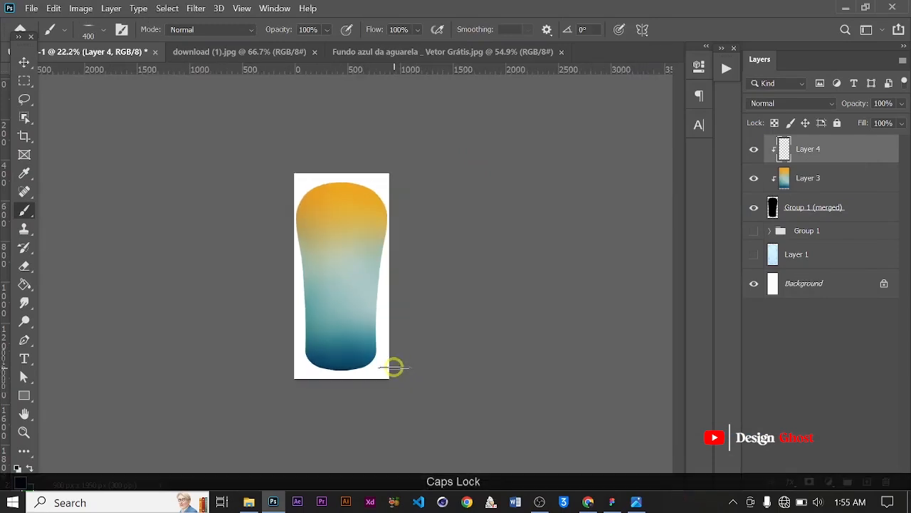
right_click(356, 320)
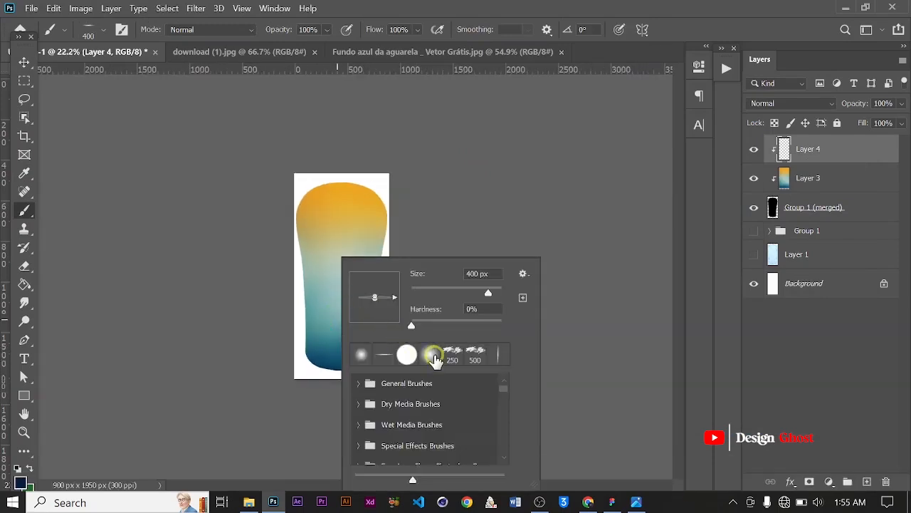
left_click(434, 358)
left_click(534, 167)
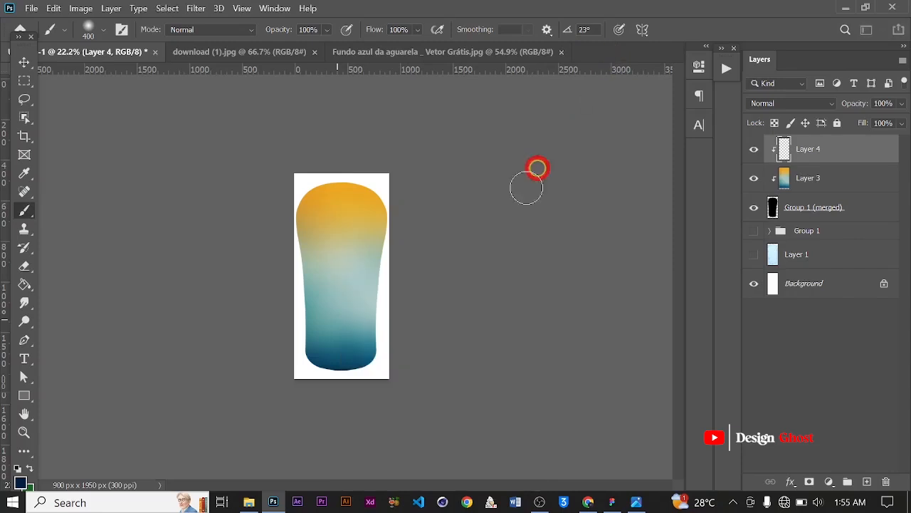
key("bracketright")
key("bracketright")
key("bracketright")
key("bracketright")
key("bracketright")
key("bracketright")
key("bracketright")
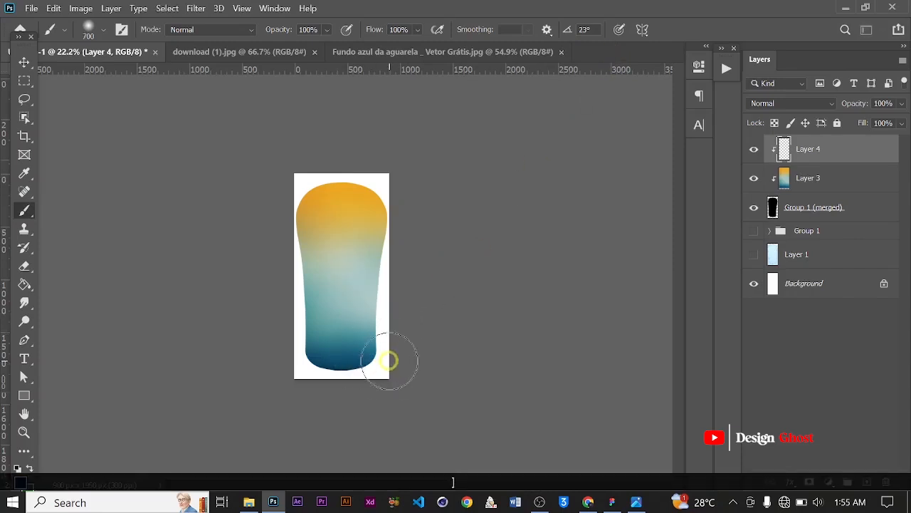
key("bracketright")
key("bracketright")
key("bracketright")
key("bracketright")
key("bracketright")
key("bracketright")
key("bracketright")
key("bracketright")
key("bracketright")
key("bracketright")
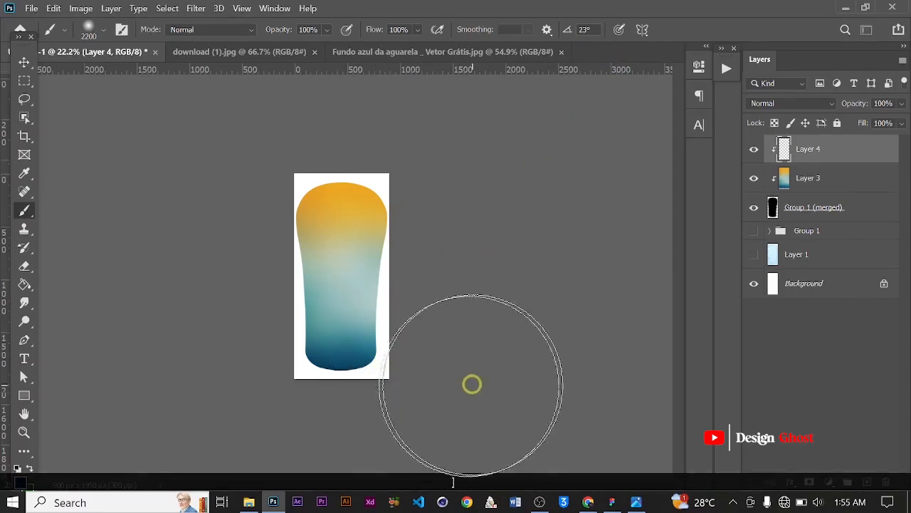
left_click_drag(150, 398, 617, 397)
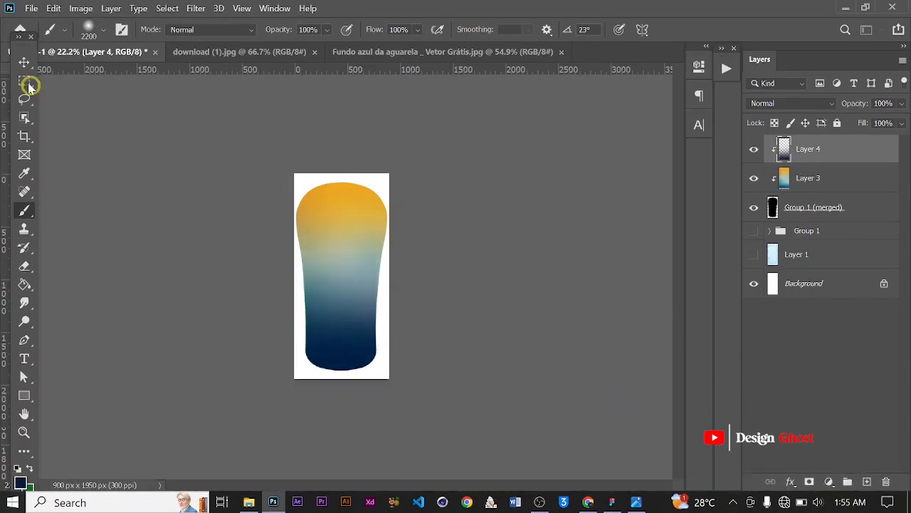
left_click(23, 62)
scroll(277, 228, "down", 1)
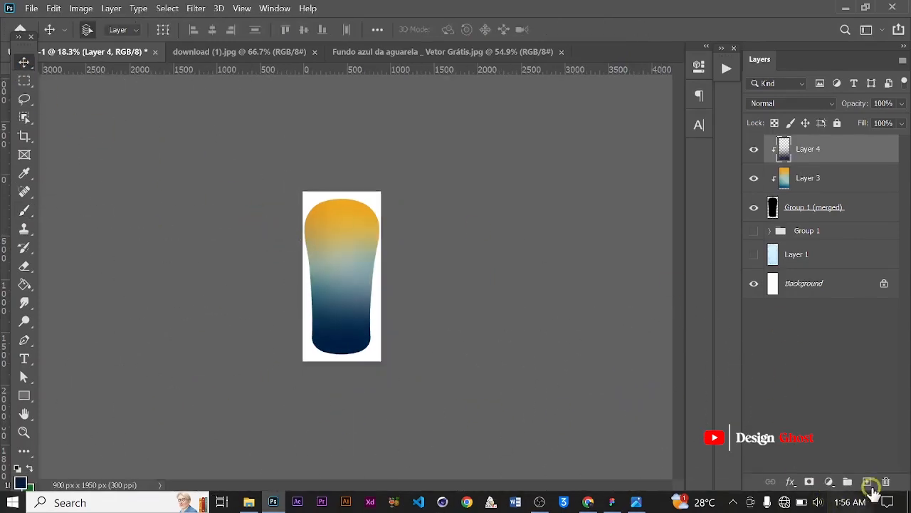
Add another new layer and clip it to the bottle shape
left_click(867, 482)
right_click(815, 148)
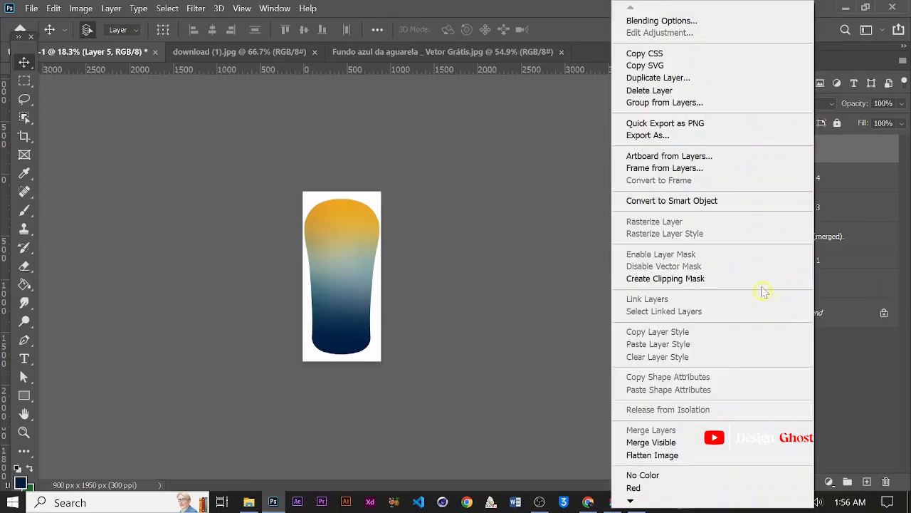
left_click(748, 277)
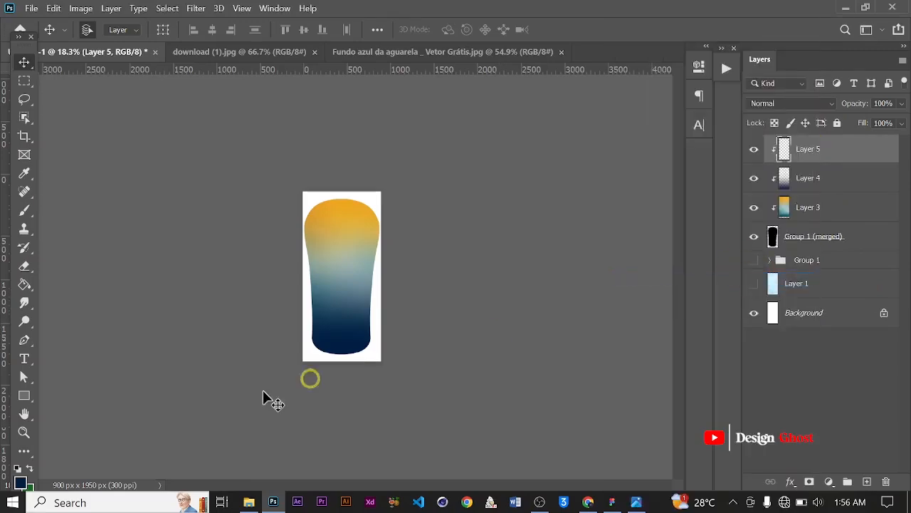
Set the foreground color to bright cyan #03f0ff
left_click(22, 484)
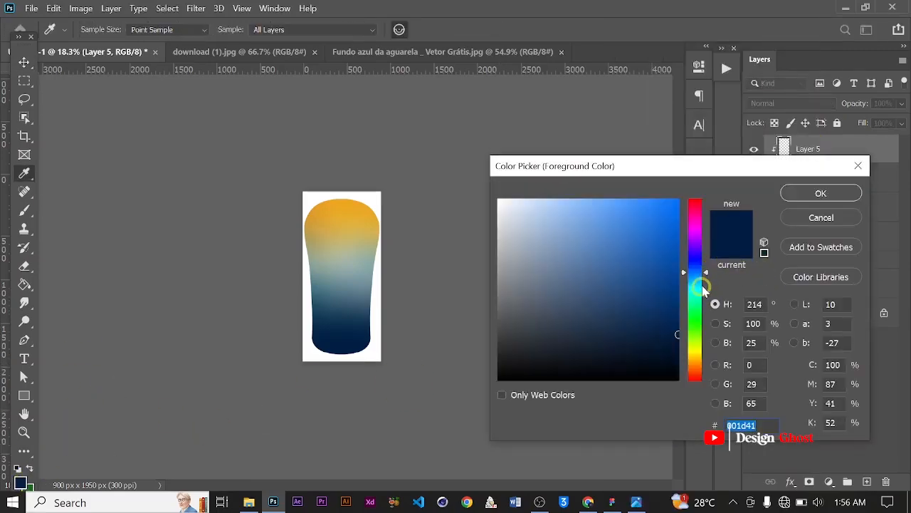
left_click_drag(704, 272, 707, 290)
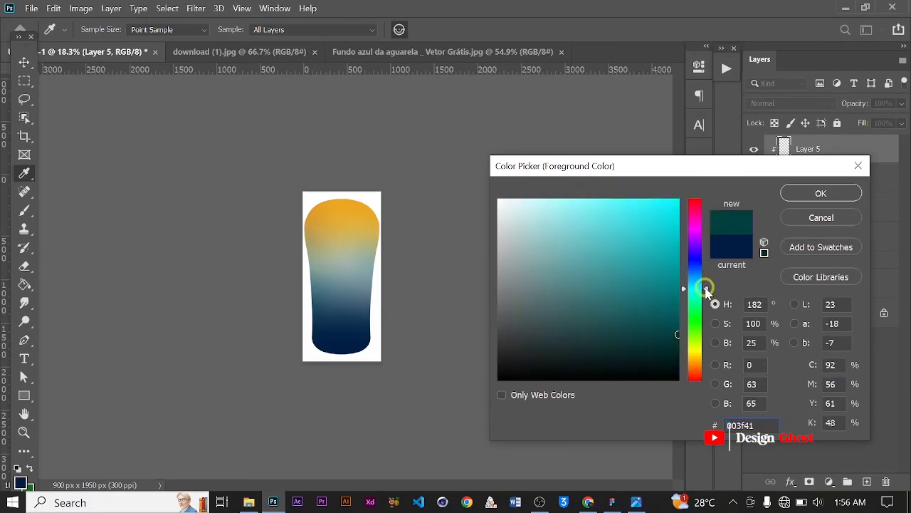
left_click_drag(674, 220, 793, 206)
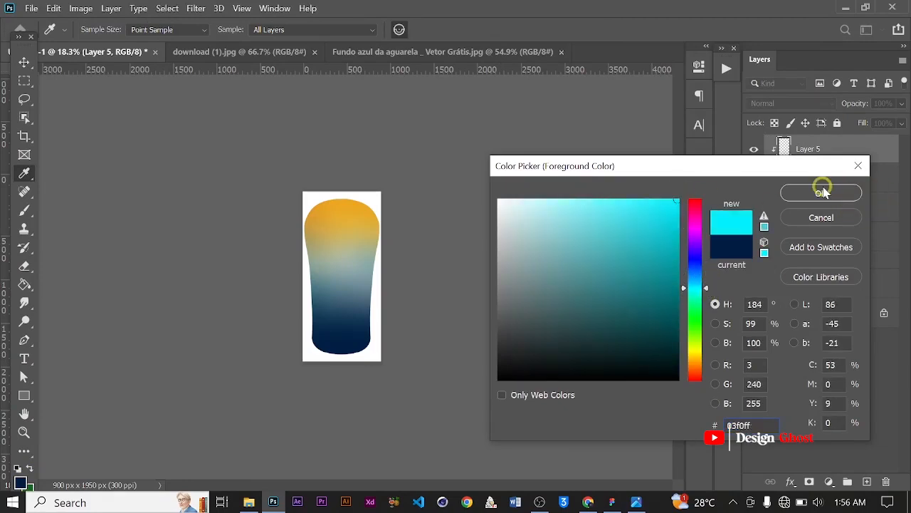
left_click(822, 192)
key("v")
scroll(337, 265, "up", 1)
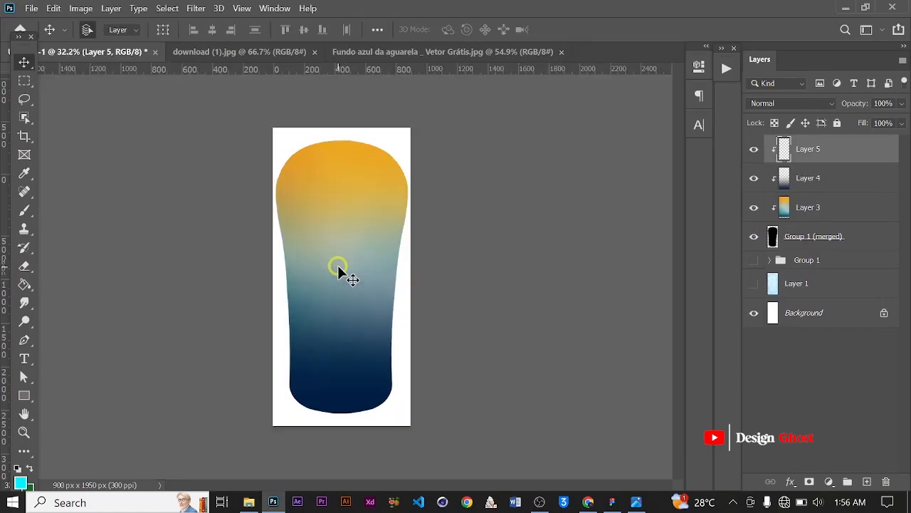
key("b")
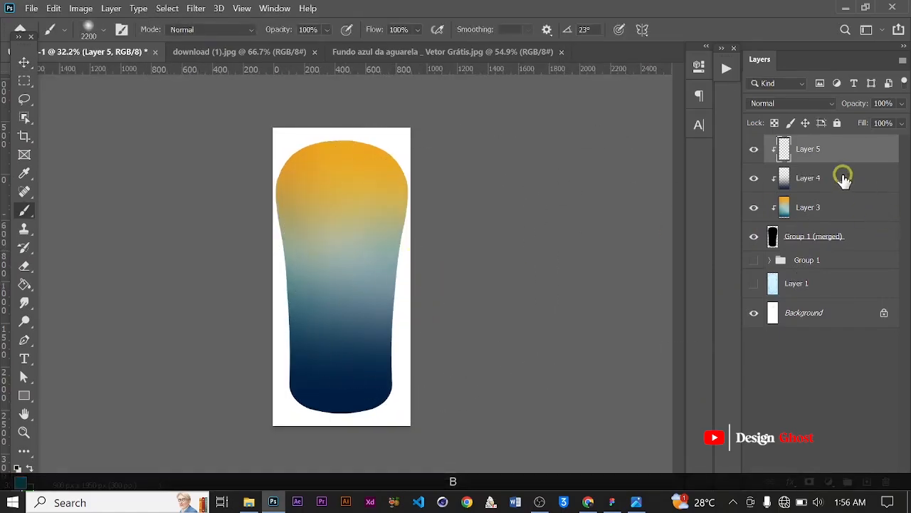
mouse_move(456, 270)
left_mouse_down()
mouse_move(380, 294)
mouse_move(259, 291)
mouse_move(418, 149)
left_mouse_up()
left_click(22, 63)
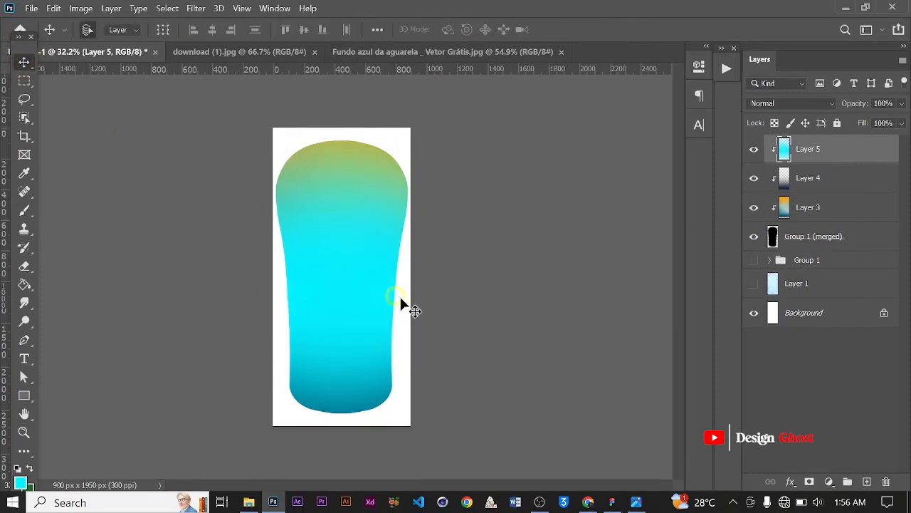
key("ctrl+z")
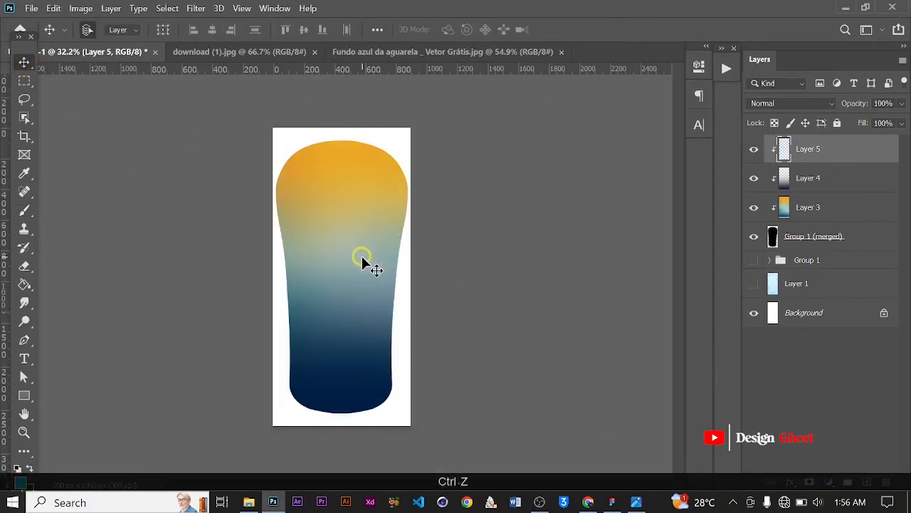
Paint a soft cyan stroke across the middle of the bottle with the brush reduced to 1100 px
key("b")
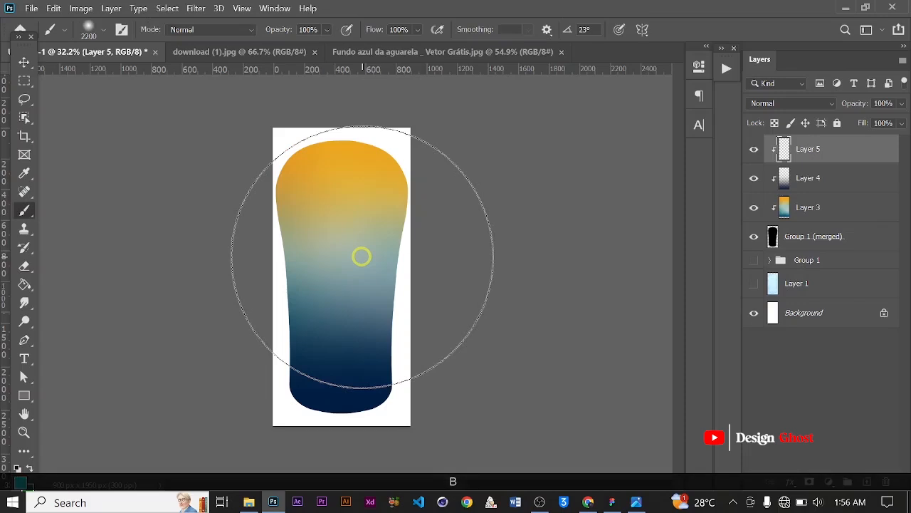
key("bracketleft")
key("bracketleft")
key("bracketleft")
key("bracketleft")
key("bracketleft")
key("bracketleft")
key("bracketleft")
key("bracketleft")
key("bracketleft")
key("bracketleft")
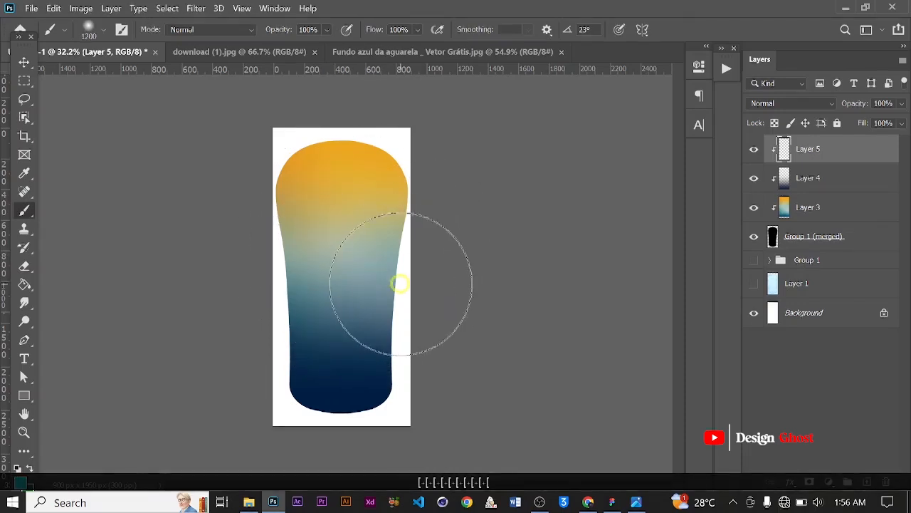
key("bracketleft")
left_click_drag(209, 278, 525, 346)
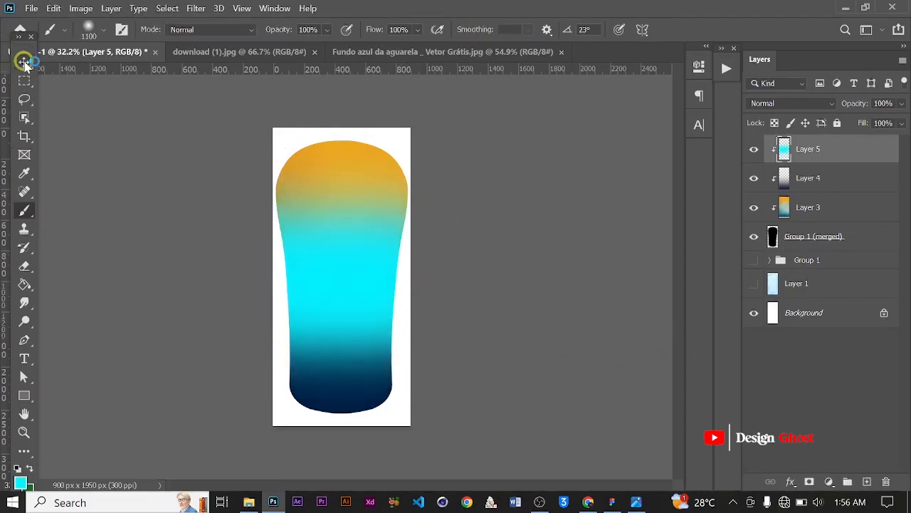
left_click(24, 62)
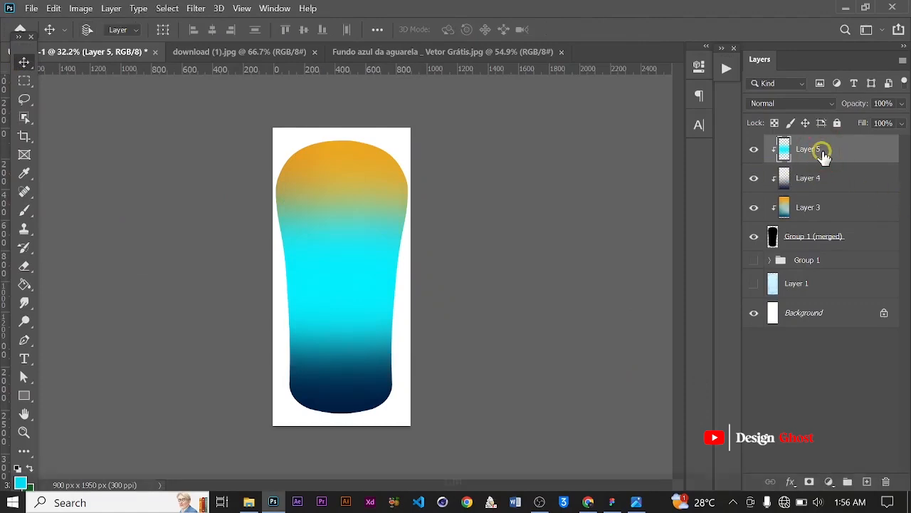
Move the cyan layer one step down, below the navy layer, and select the navy layer
key("ctrl+bracketleft")
scroll(284, 317, "up", 2)
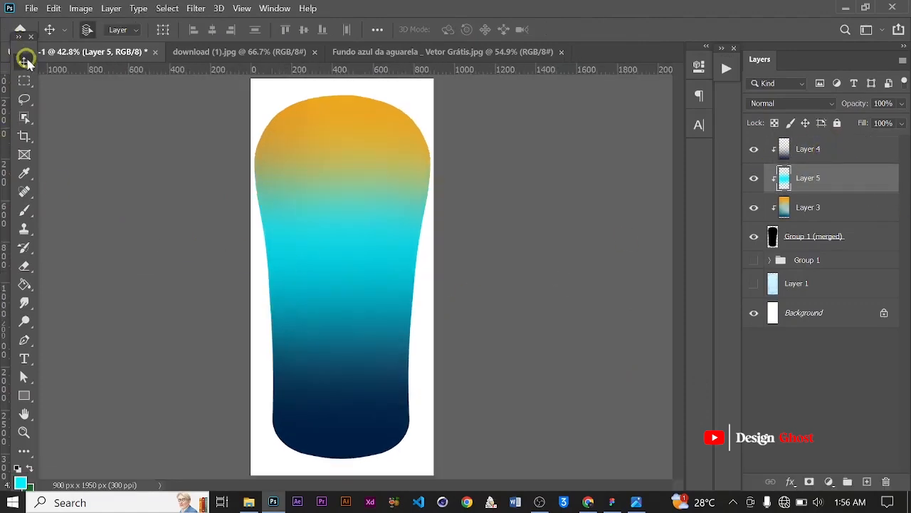
scroll(368, 231, "down", 2)
scroll(368, 231, "up", 4)
scroll(369, 232, "down", 1)
key("ctrl+0")
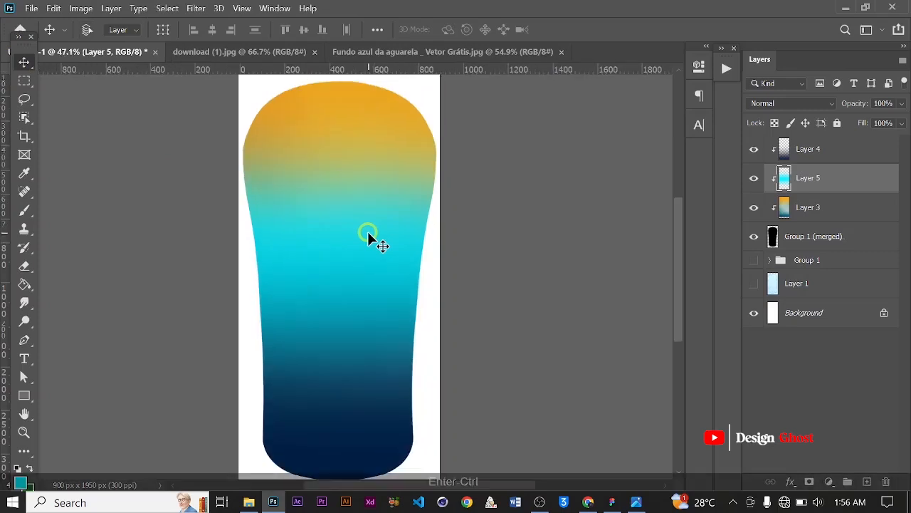
scroll(377, 235, "up", 2)
scroll(378, 235, "down", 1)
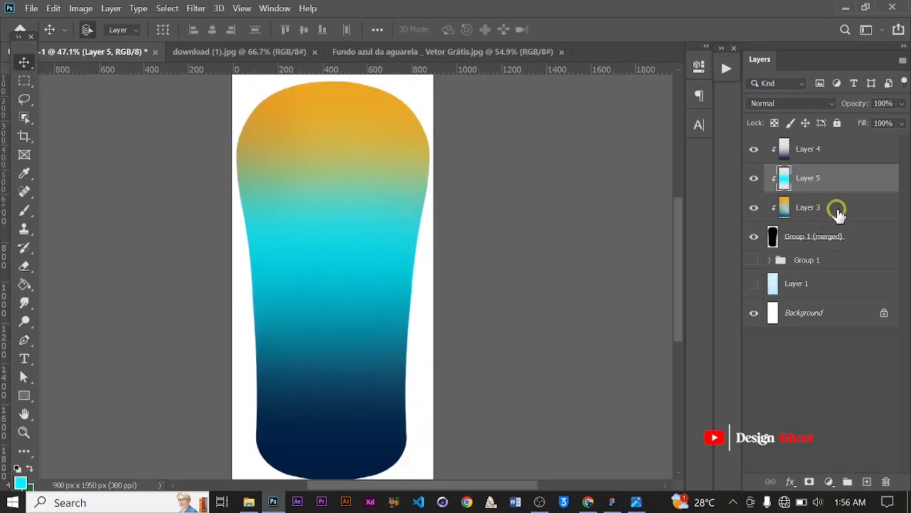
left_click(838, 152)
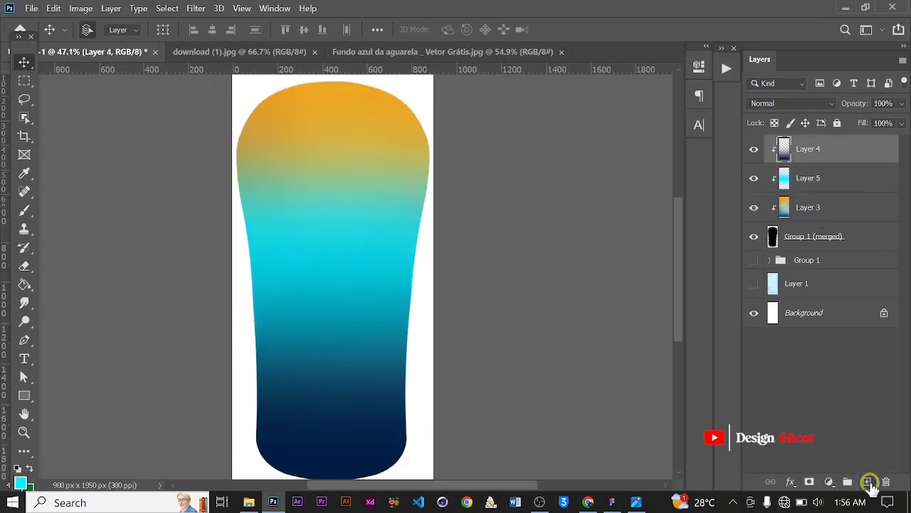
Add a new layer above the color layers and set the foreground color to white
left_click(868, 482)
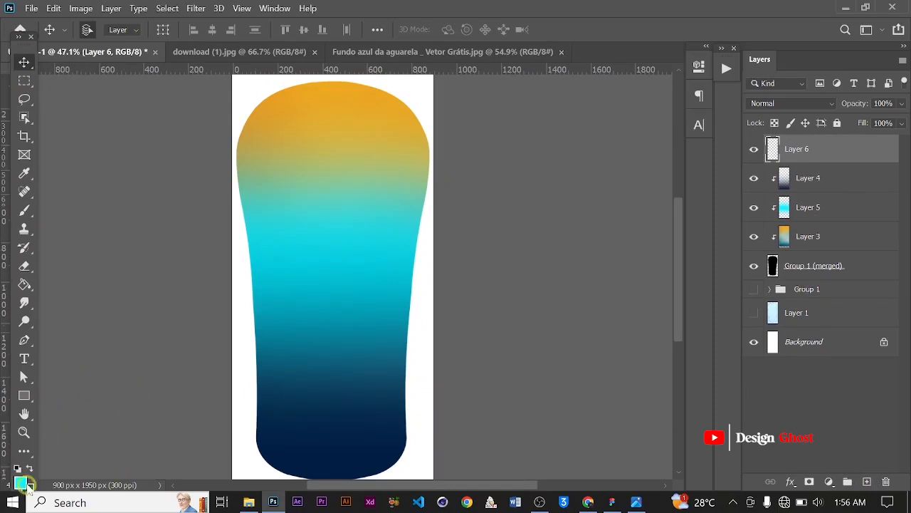
left_click(19, 482)
left_click_drag(534, 221, 499, 200)
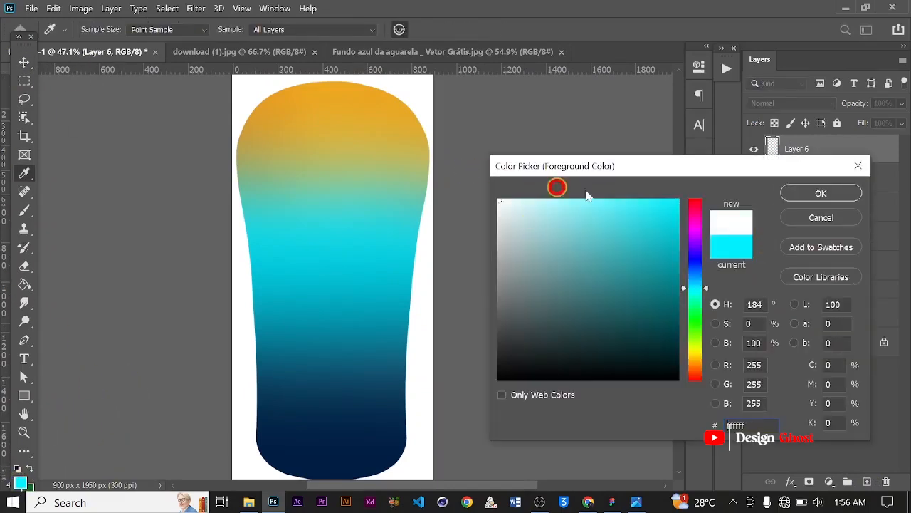
left_click(826, 200)
Try painting a soft white highlight on the bottle's upper left with a 1300 px brush, then undo it
scroll(277, 200, "up", 3)
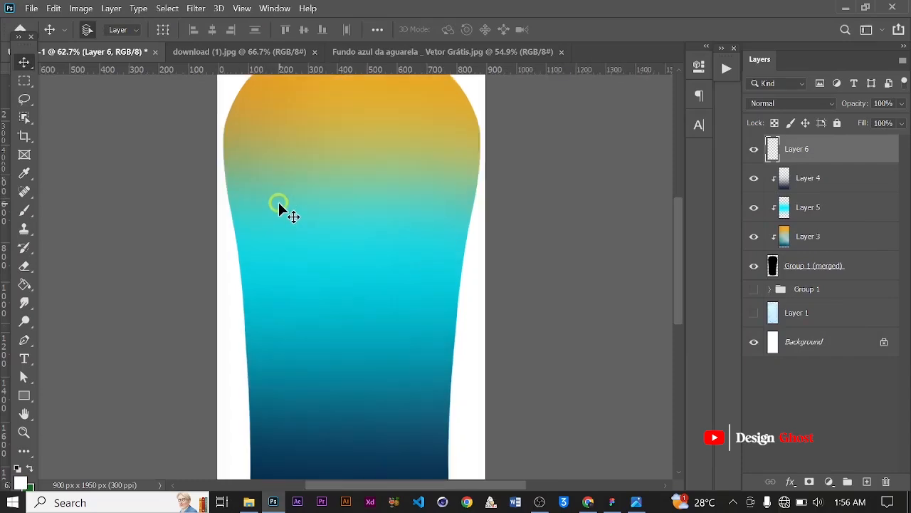
key("b")
scroll(279, 214, "down", 2)
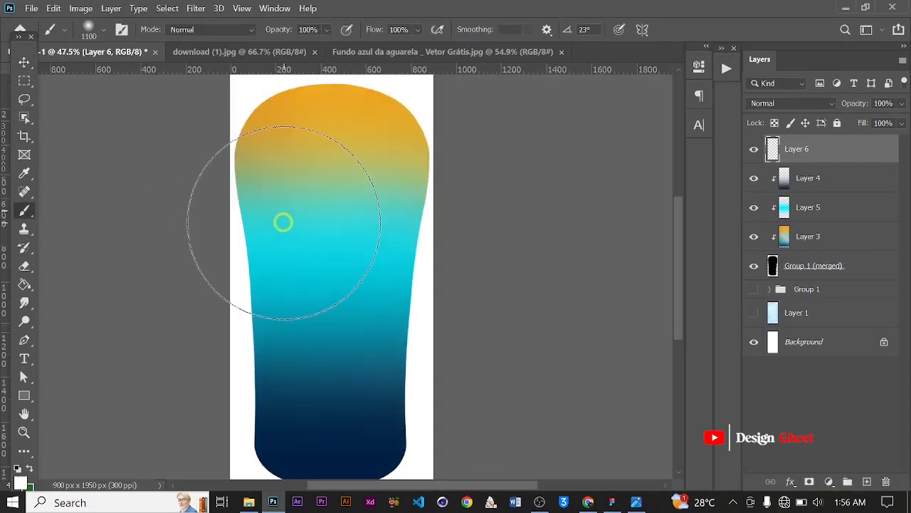
key("bracketright")
left_click(275, 217)
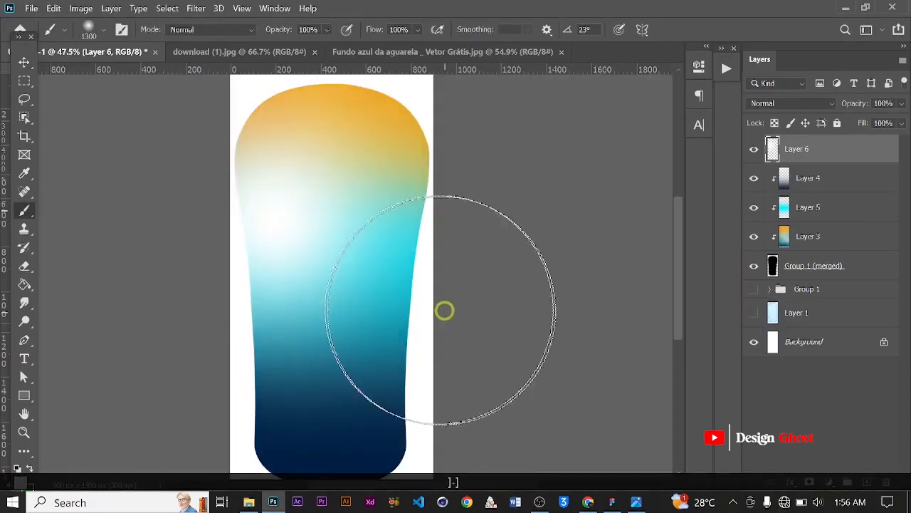
left_click(23, 62)
scroll(291, 205, "up", 1)
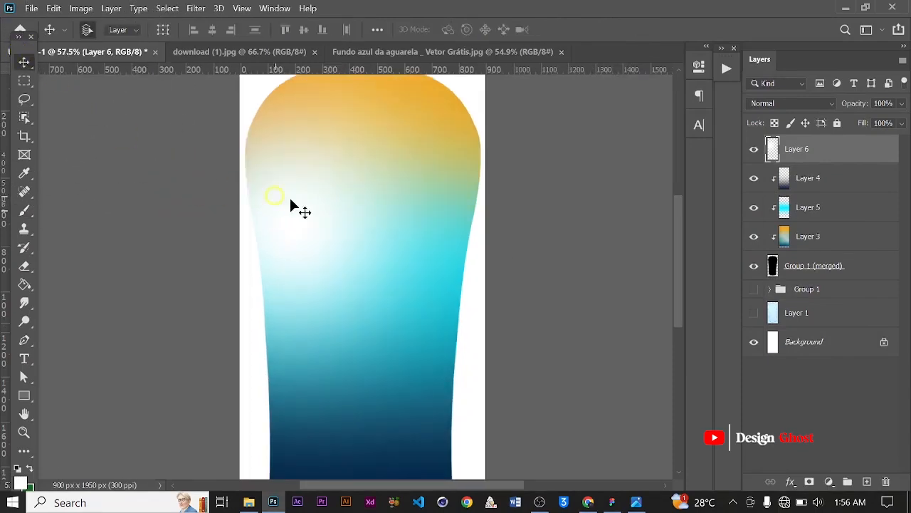
mouse_move(322, 229)
left_mouse_down()
mouse_move(346, 234)
mouse_move(326, 232)
mouse_move(332, 238)
left_mouse_up()
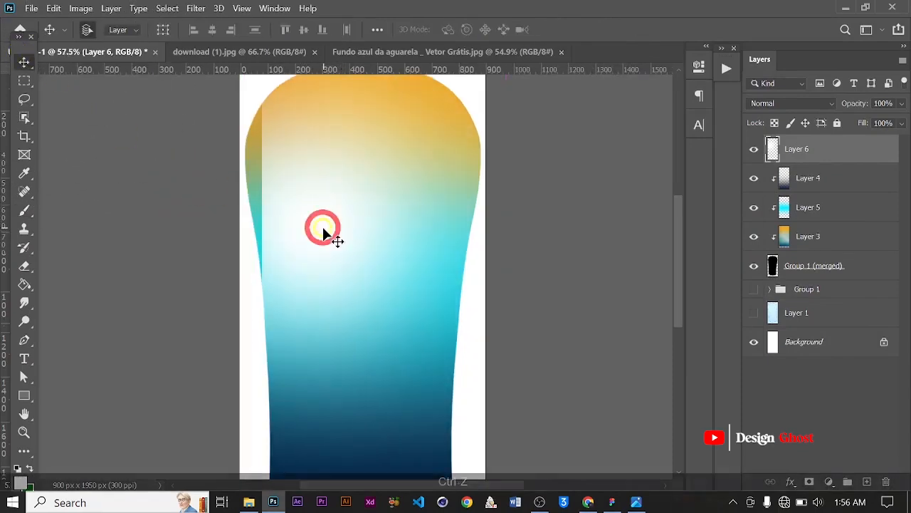
key("ctrl+z")
key("BackSpace")
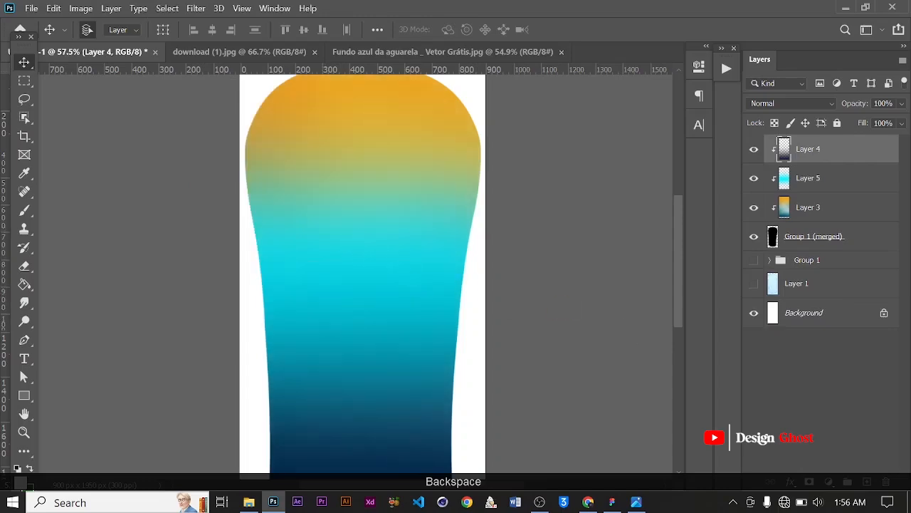
key("ctrl+z")
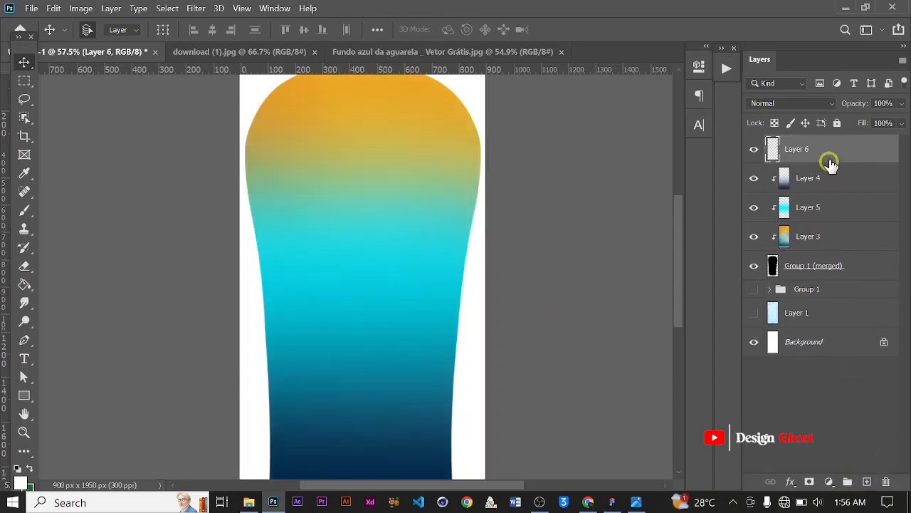
Clip the new layer to the bottle shape and paint a soft white highlight in the bottle's upper middle with an 1100 px brush
right_click(830, 151)
left_click(759, 279)
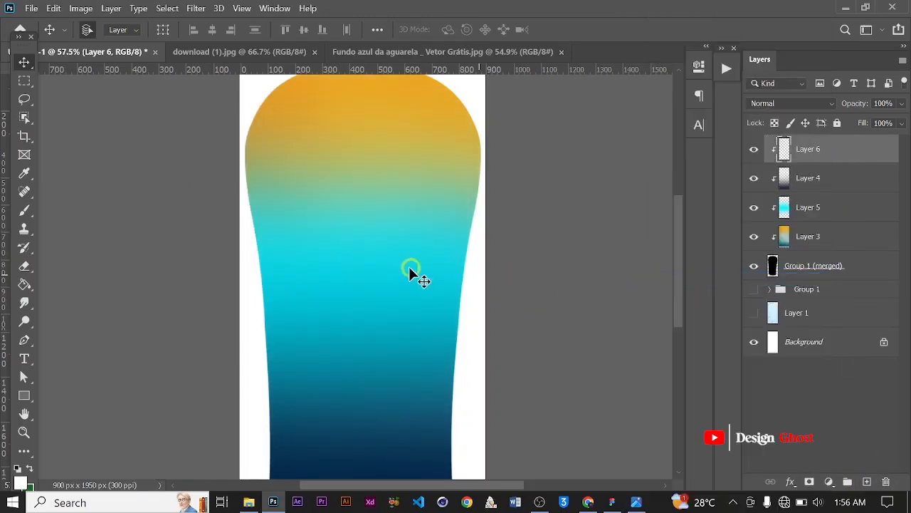
key("b")
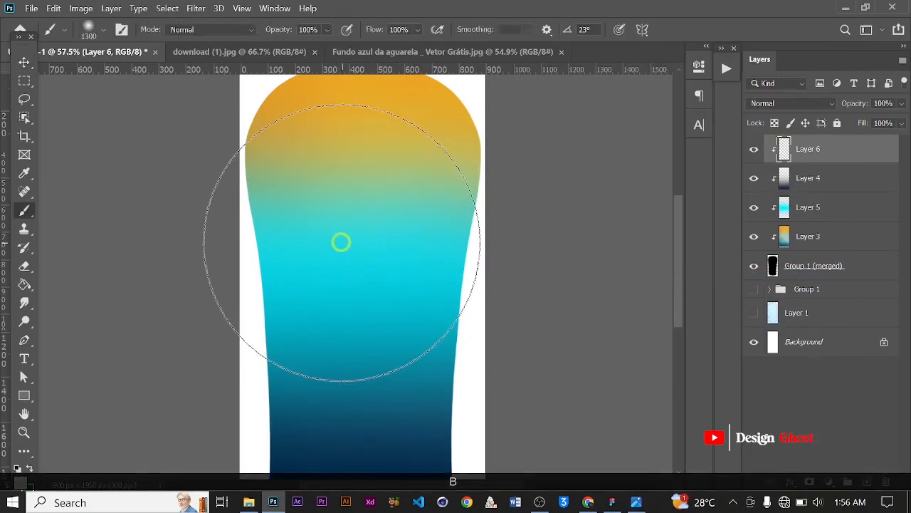
key("[")
left_click(335, 249)
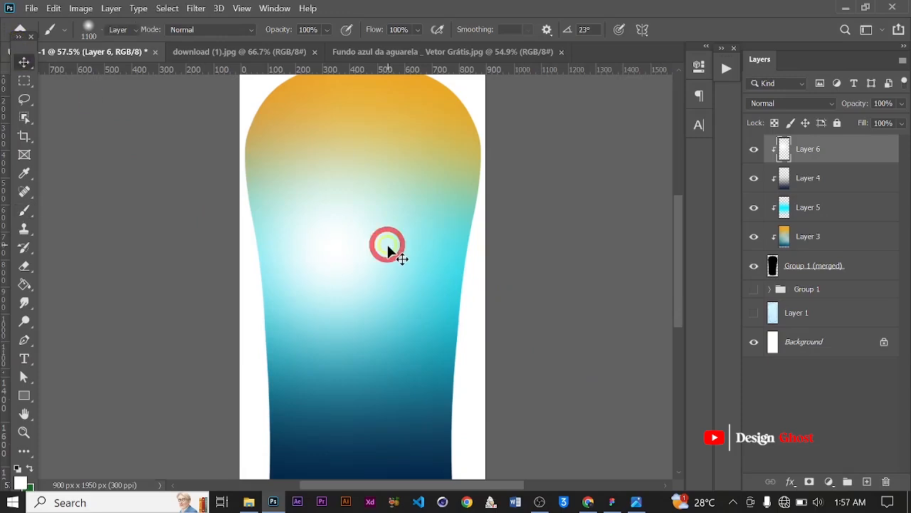
Enlarge the white highlight to about 120% and shift it toward the bottle's left side
scroll(387, 244, "down", 4)
key("ctrl+t")
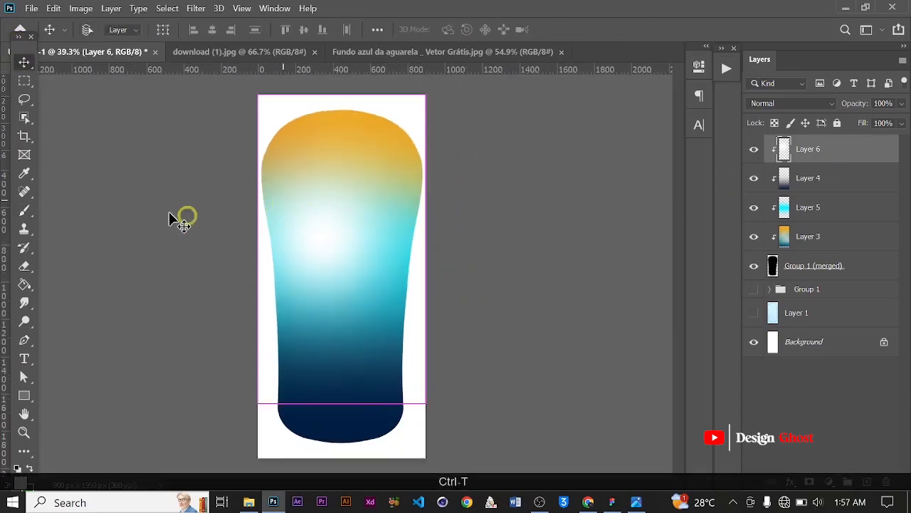
scroll(271, 163, "up", 1)
left_click_drag(269, 82, 242, 54)
scroll(376, 345, "down", 2)
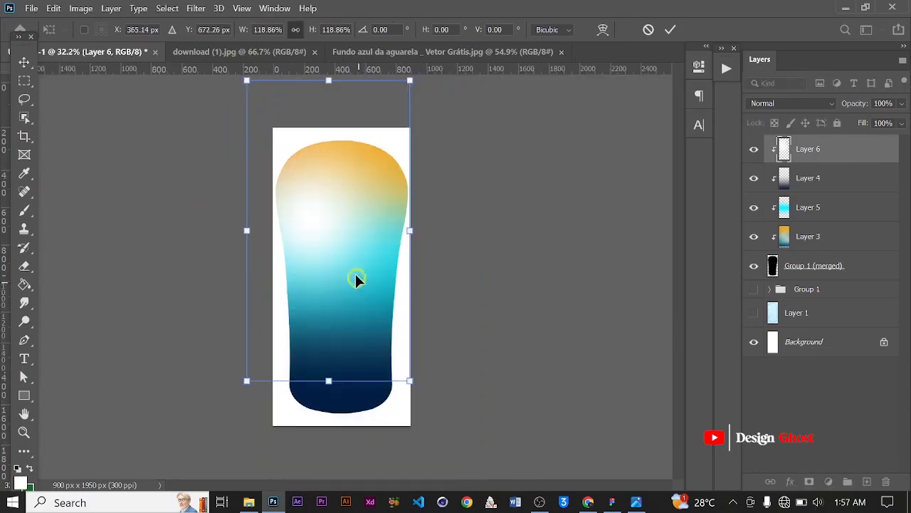
mouse_move(330, 253)
left_mouse_down()
mouse_move(319, 250)
mouse_move(330, 251)
left_mouse_up()
left_click_drag(407, 400, 409, 403)
left_click_drag(320, 248, 297, 249)
key("Return")
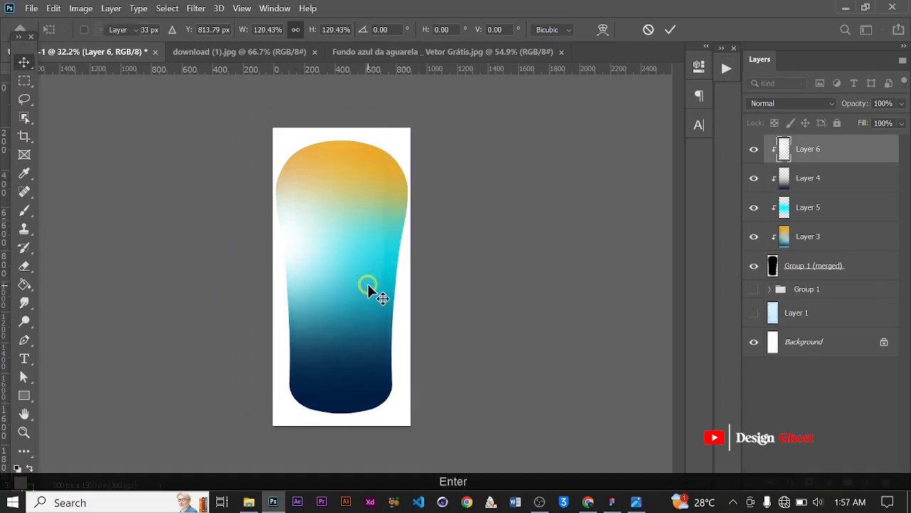
Erase the white highlight along the bottle's right side with a 400 px eraser
key("ctrl+0")
scroll(370, 281, "up", 3)
scroll(355, 264, "down", 3)
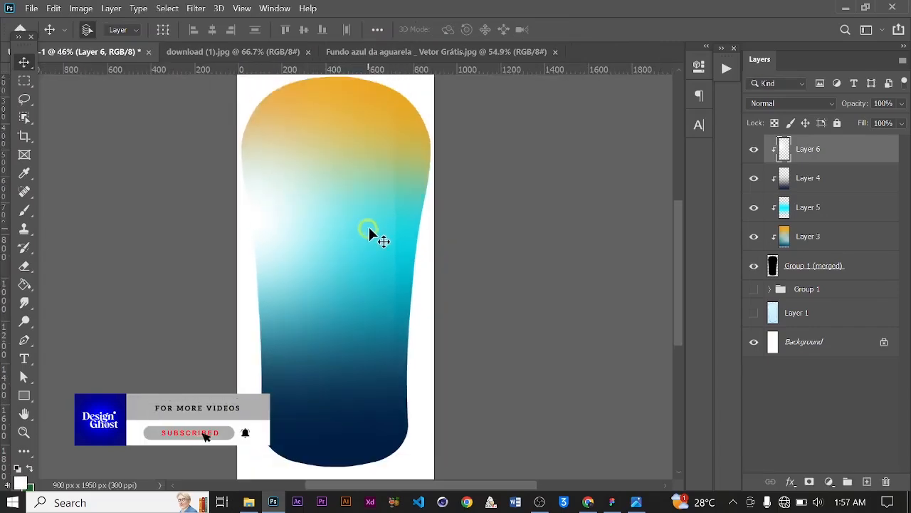
scroll(369, 227, "up", 2)
key("e")
scroll(387, 213, "down", 1)
scroll(391, 213, "up", 3)
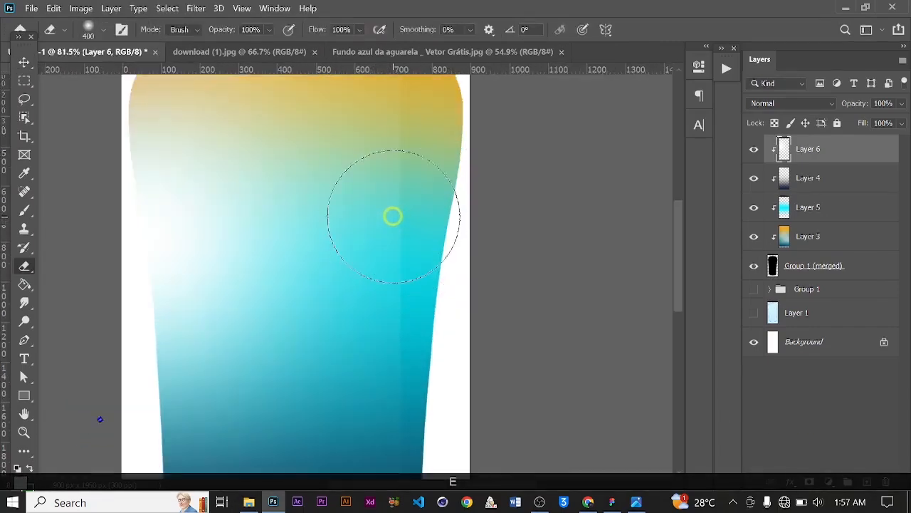
scroll(394, 290, "down", 4)
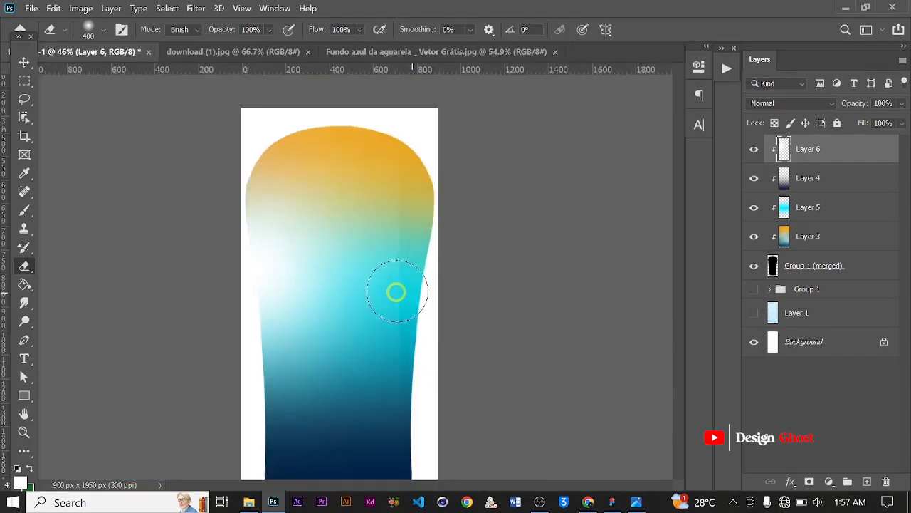
mouse_move(409, 141)
left_mouse_down()
mouse_move(411, 271)
mouse_move(395, 432)
left_mouse_up()
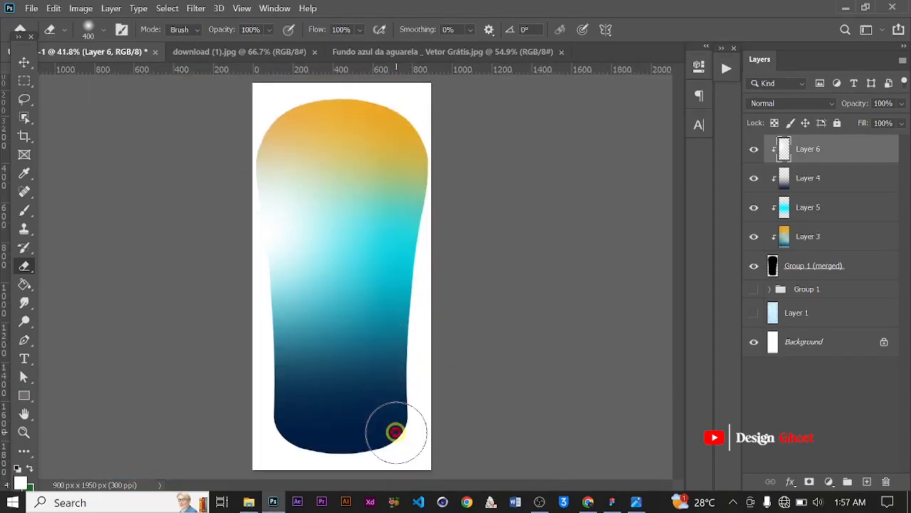
Stamp the bottle shape and all its clipped color layers into one new merged layer
left_click(25, 62)
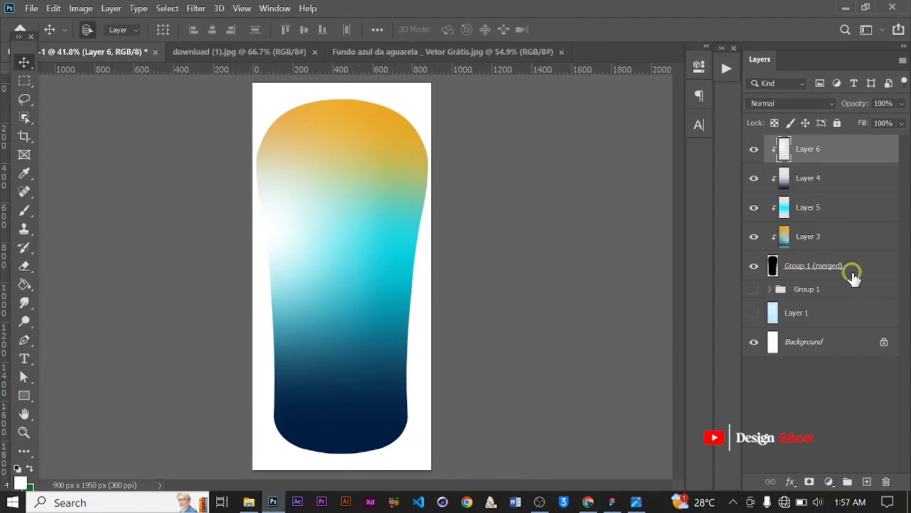
key("shift")
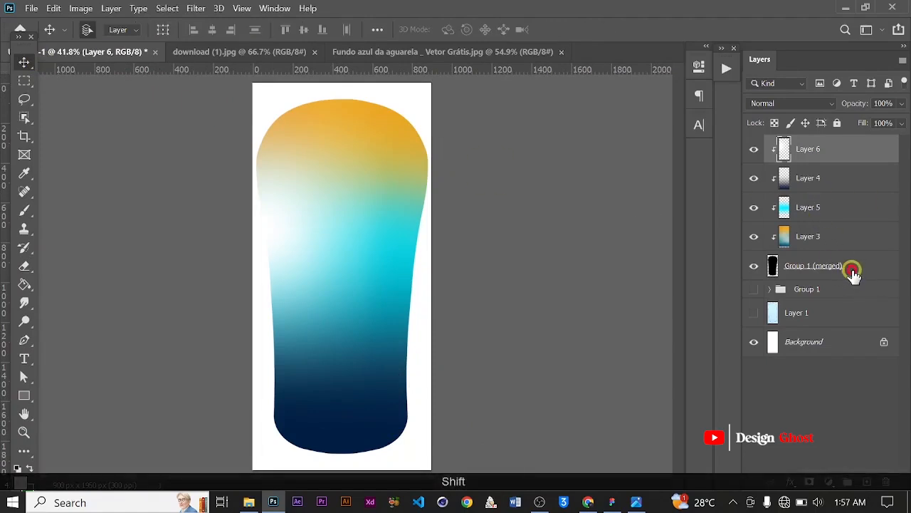
left_click(853, 273, "shift")
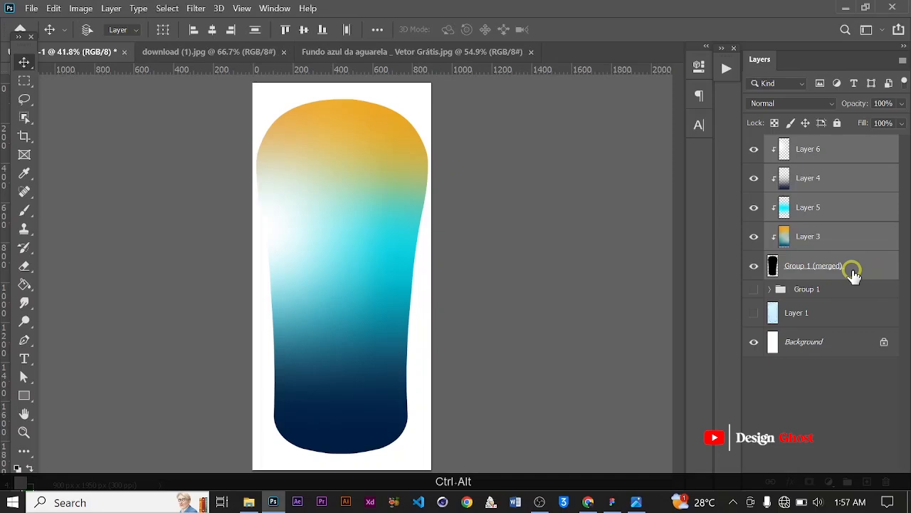
key("ctrl+alt+e")
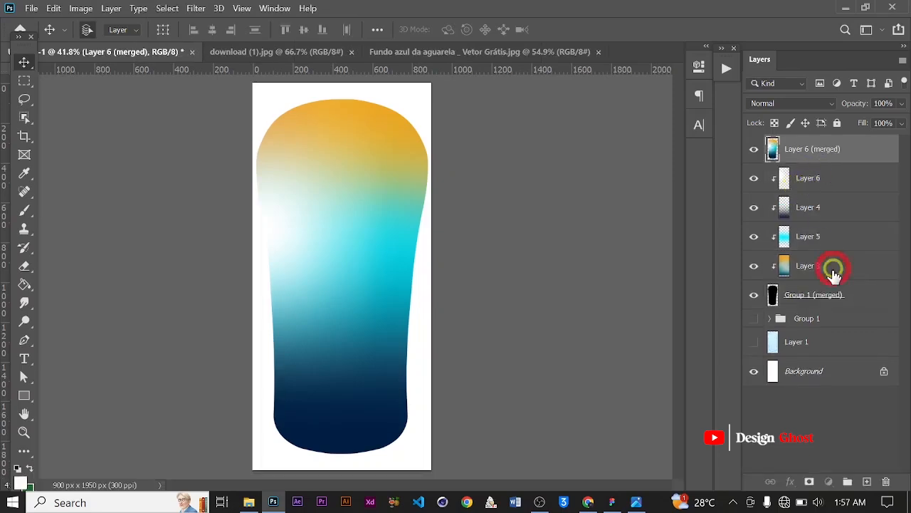
Group the original bottle shape and its clipped color layers into a new group
left_click(832, 180)
left_click(820, 297, "shift")
key("ctrl+g")
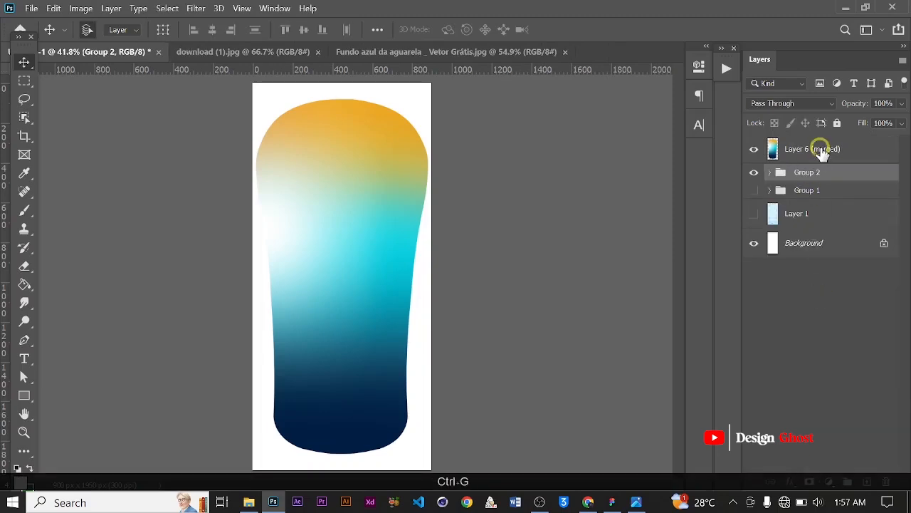
Apply a Color Lookup to the merged layer using the Kodak 5218 Kodak 2395 (by Adobe).cube 3DLUT file
left_click(822, 152)
left_click(84, 7)
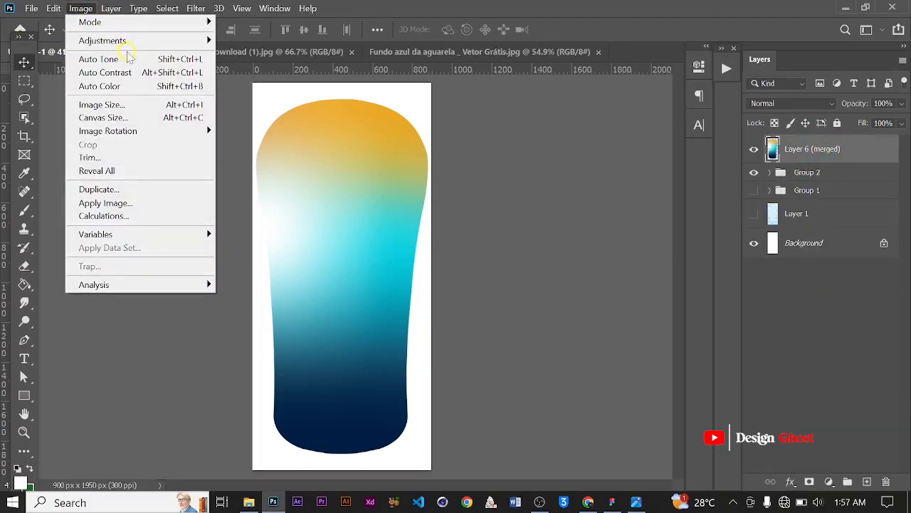
mouse_move(139, 41)
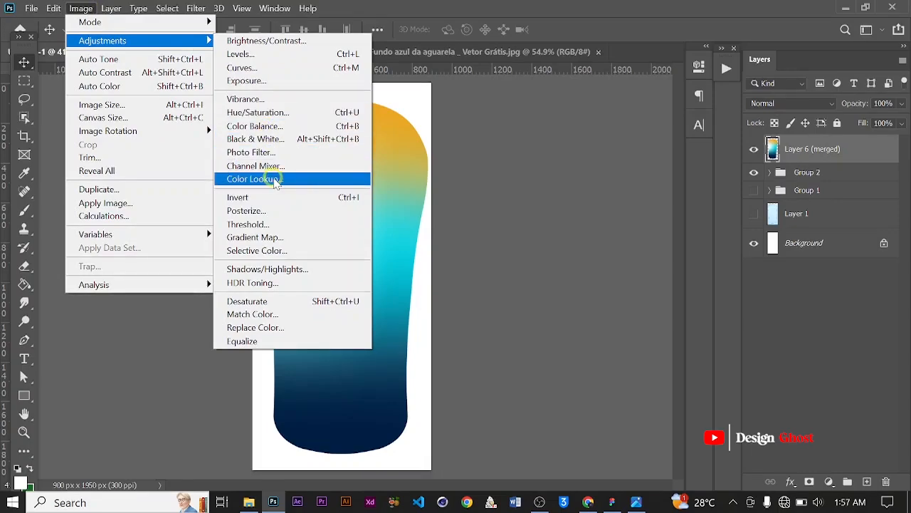
left_click(277, 180)
left_click(691, 124)
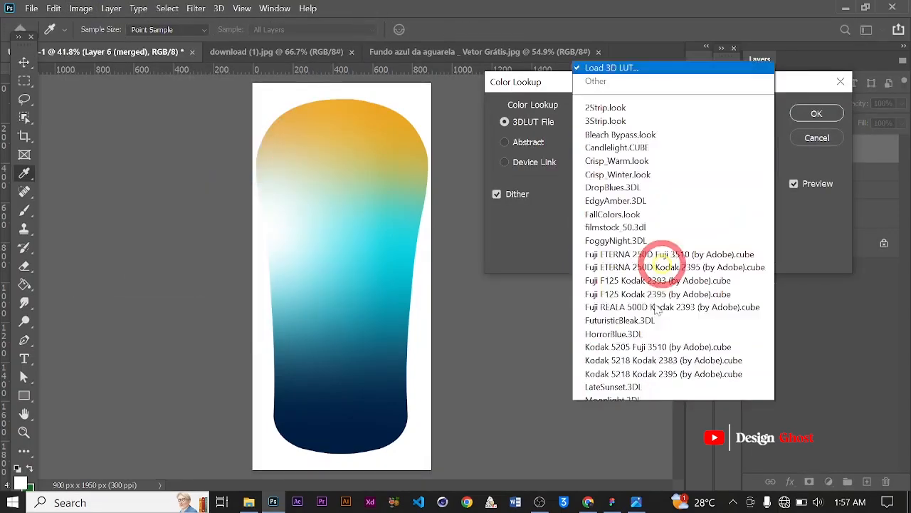
scroll(641, 342, "down", 2)
left_click(627, 379)
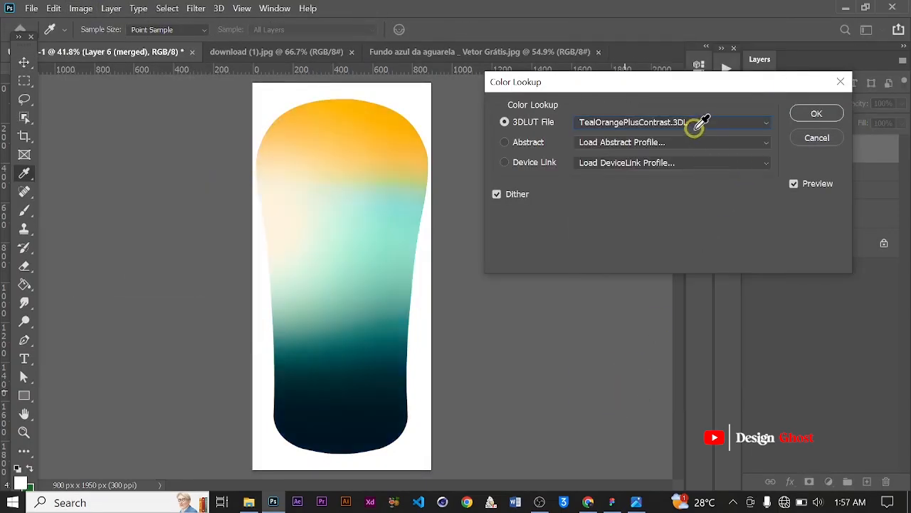
left_click(696, 124)
scroll(631, 370, "down", 2)
left_click(643, 389)
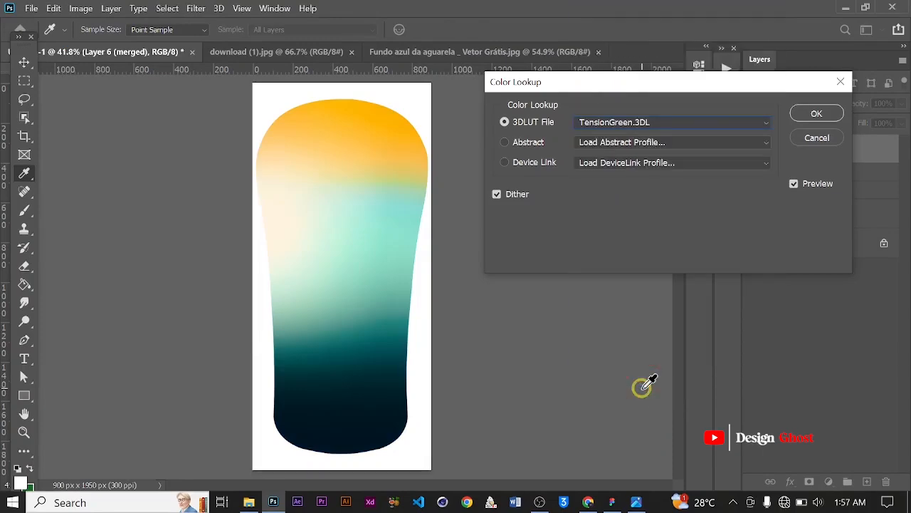
key("Up")
key("Up")
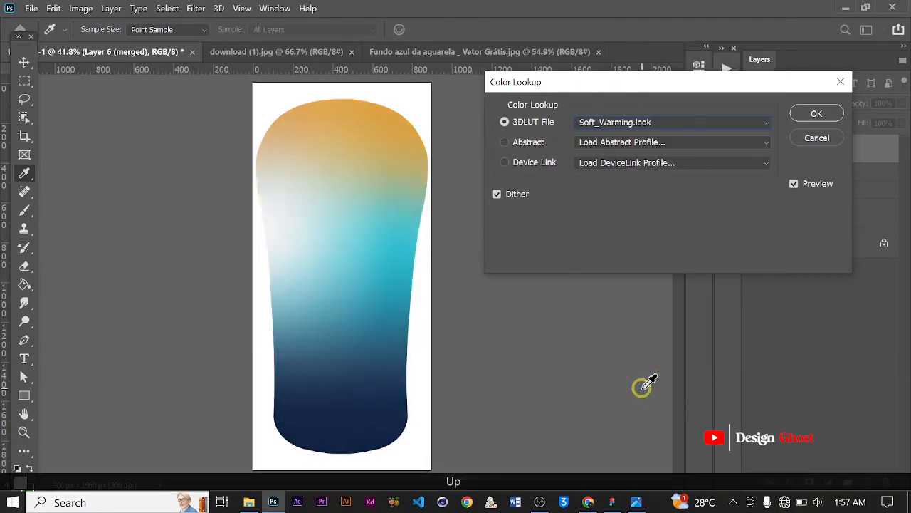
key("Up")
key("Down")
key("Up")
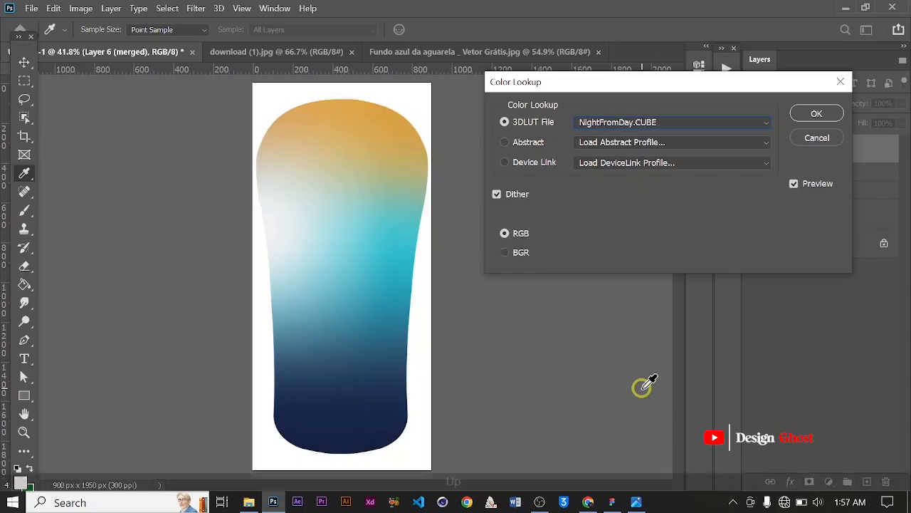
key("Up")
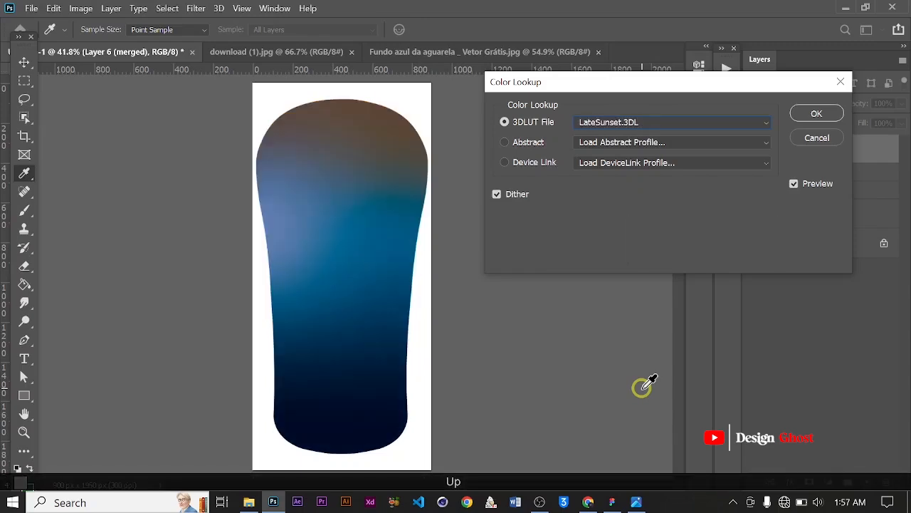
key("Up")
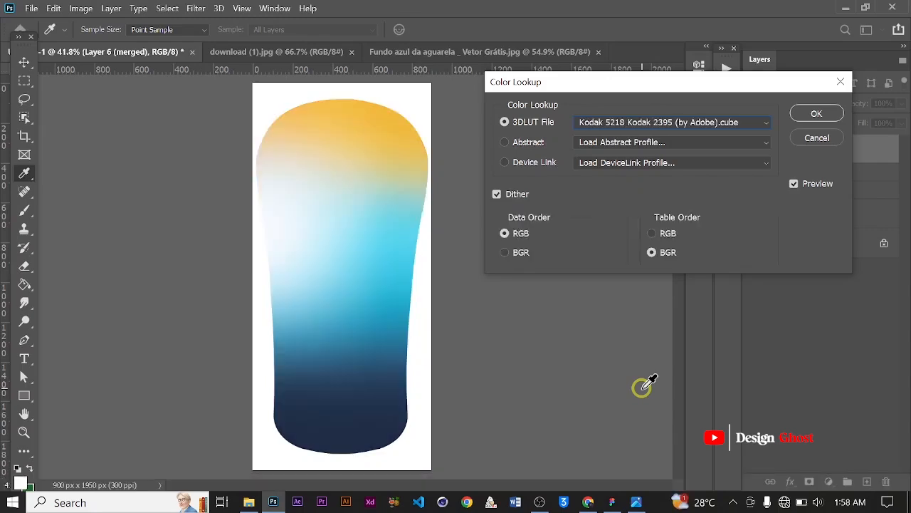
key("Return")
key("Return")
key("ctrl+0")
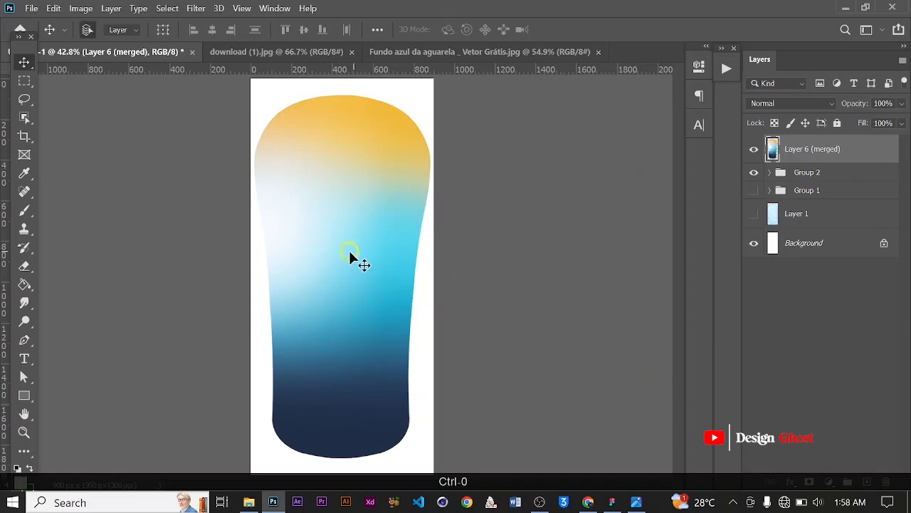
scroll(346, 250, "down", 3)
scroll(380, 148, "up", 2)
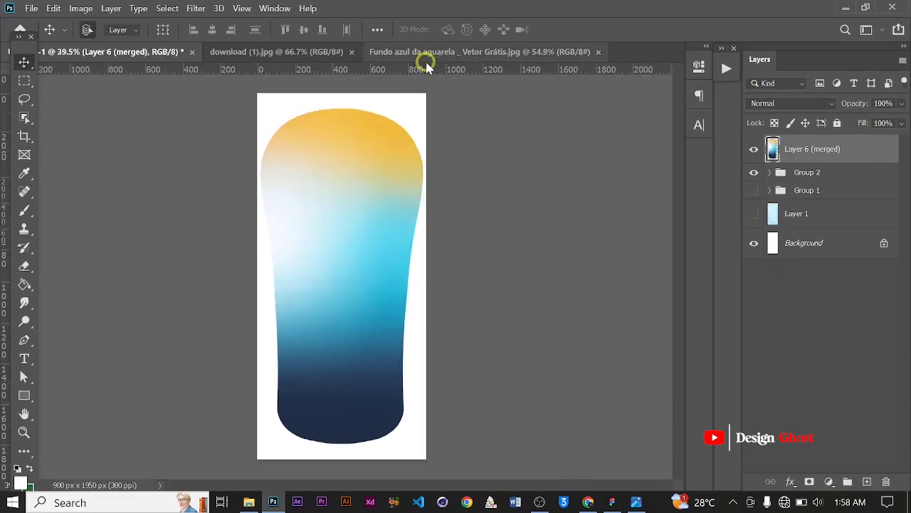
Bring the watercolor background image into the bottle document as a new layer
left_click(427, 58)
scroll(383, 206, "up", 2)
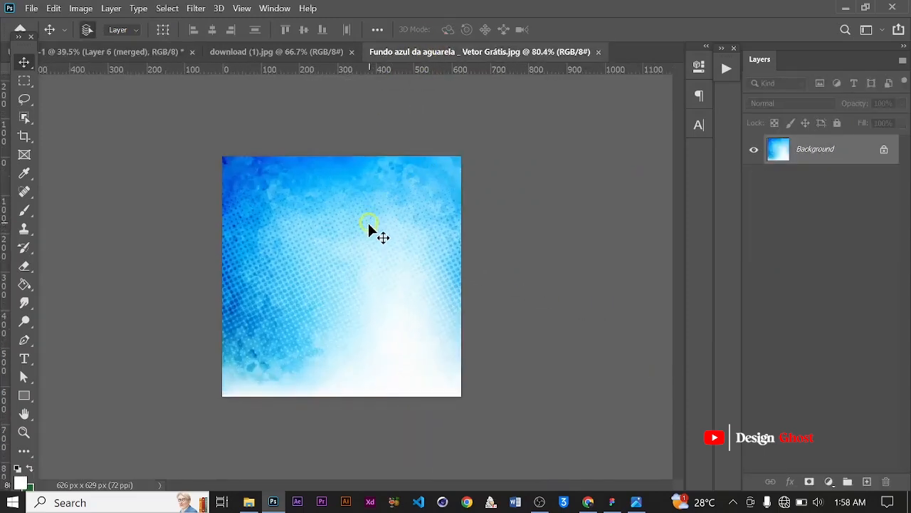
left_click_drag(368, 228, 481, 202)
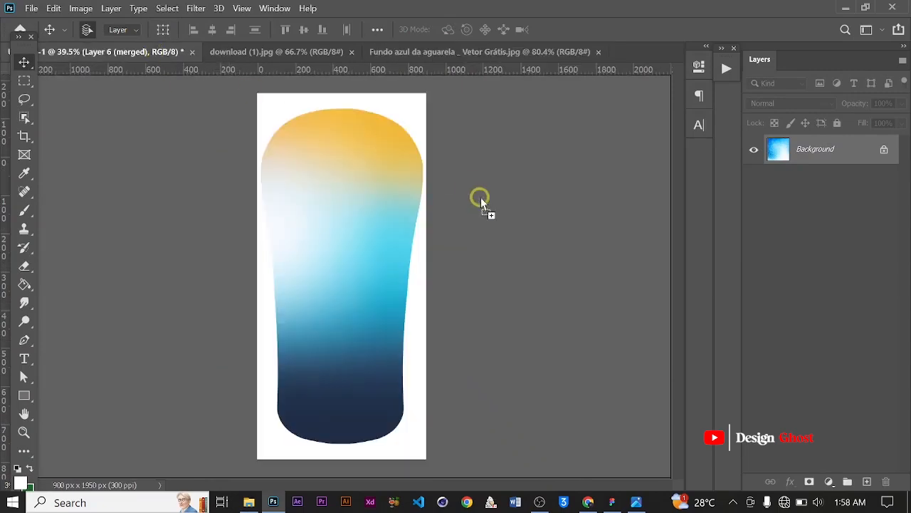
left_click_drag(350, 198, 470, 238)
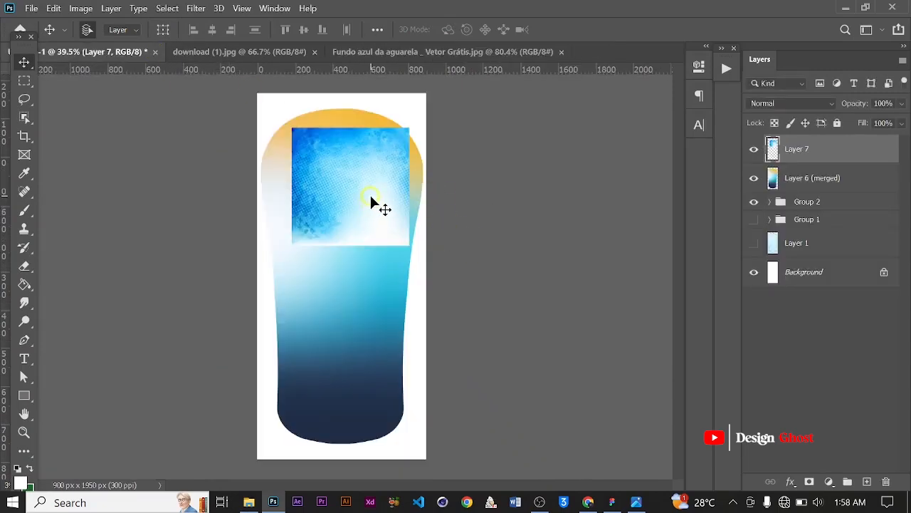
Free-transform the watercolor layer so it covers the whole upper part of the canvas, and commit
key("ctrl+t")
left_click_drag(291, 128, 227, 93)
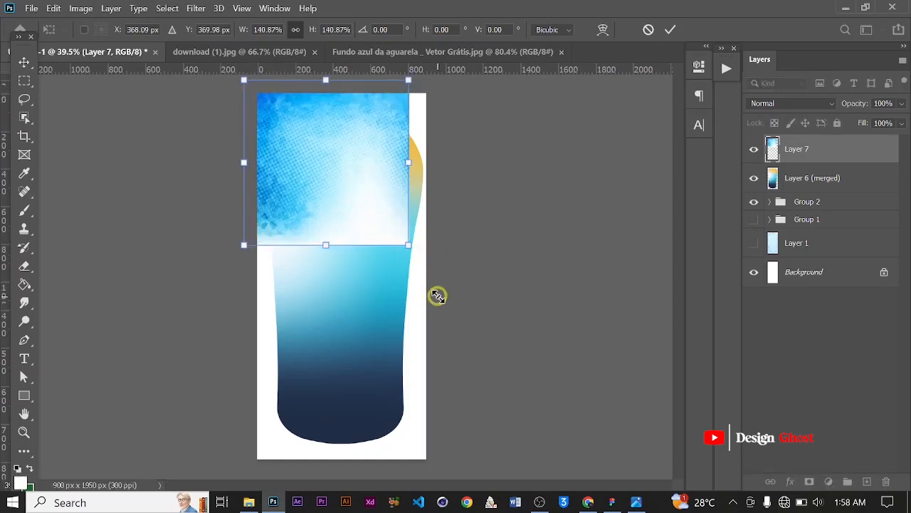
left_click_drag(408, 245, 451, 287)
left_click_drag(417, 257, 367, 161)
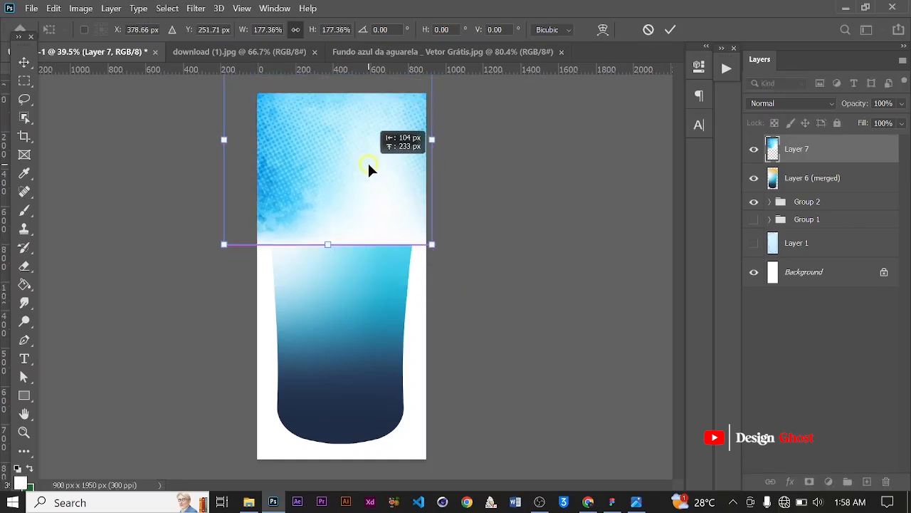
left_click(668, 30)
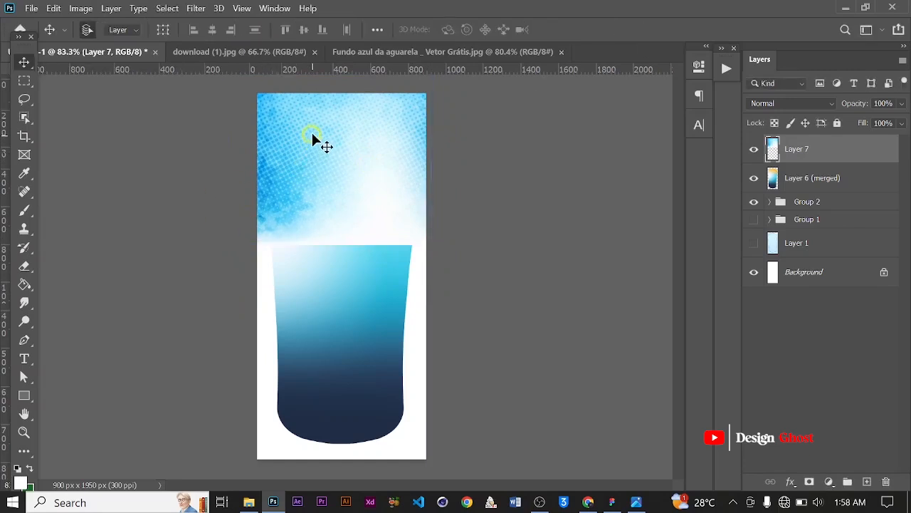
Try out blend modes on the watercolor layer and set it to Divide
scroll(315, 137, "up", 3)
scroll(367, 193, "down", 3)
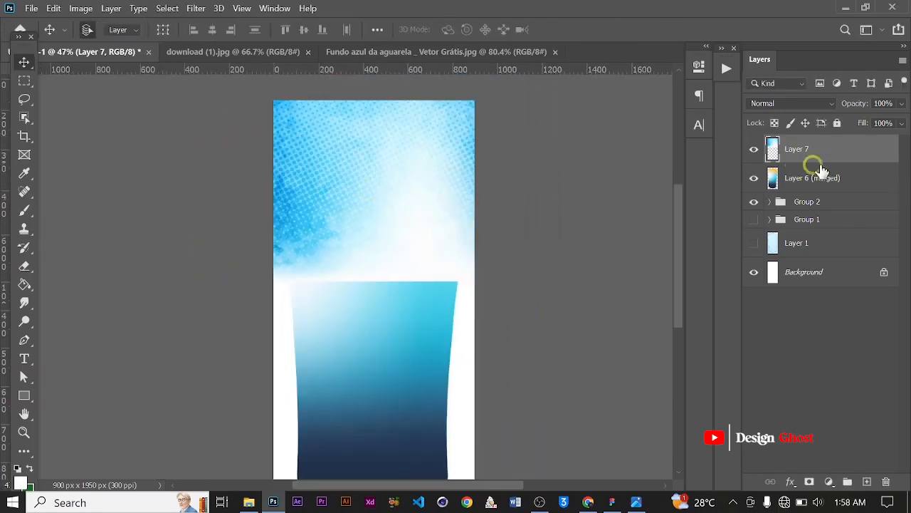
left_click(823, 105)
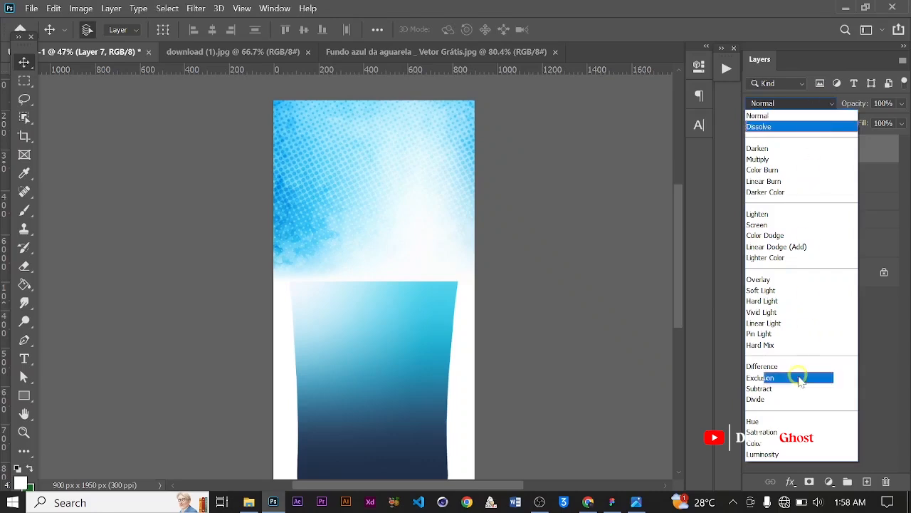
left_click(767, 454)
key("Up")
key("Up")
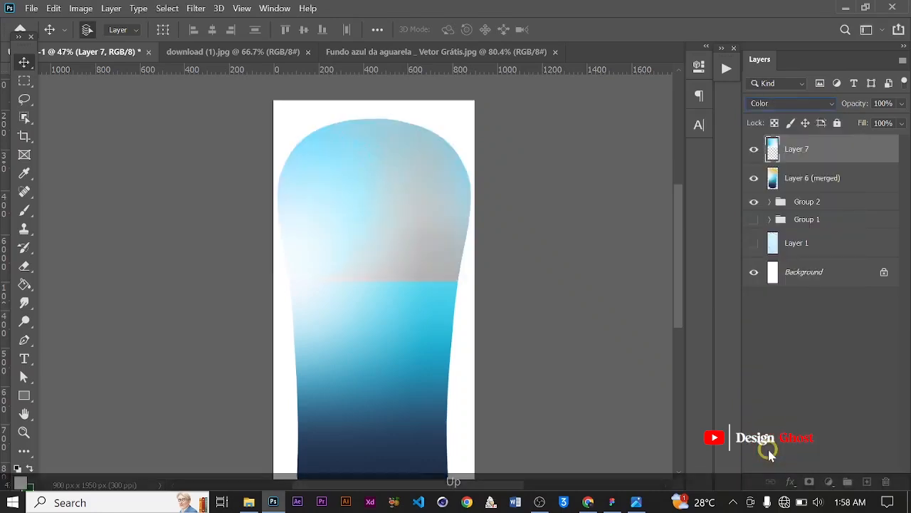
key("Up")
key("Up")
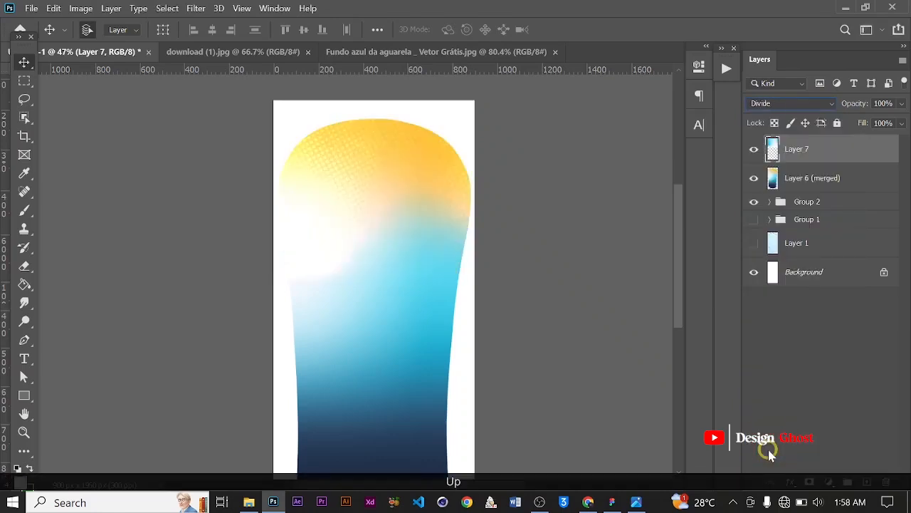
key("Down")
key("Up")
key("Up")
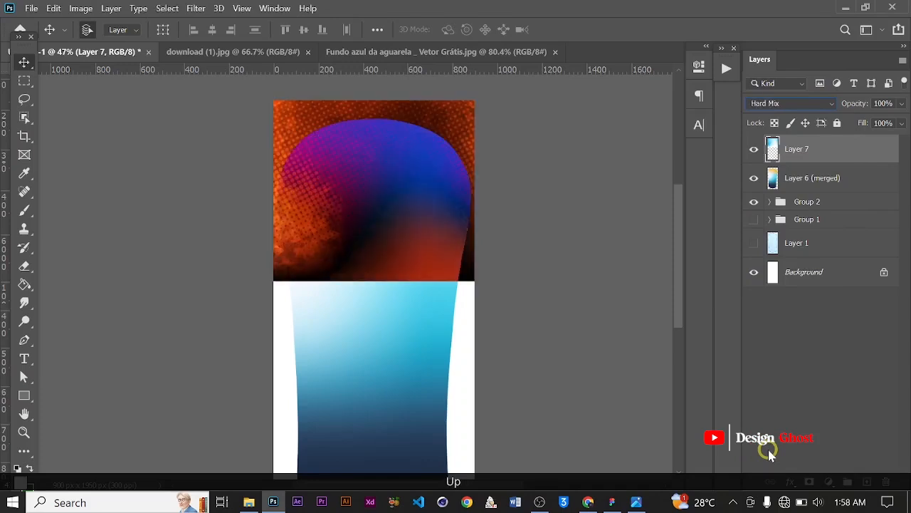
key("Up")
key("Up")
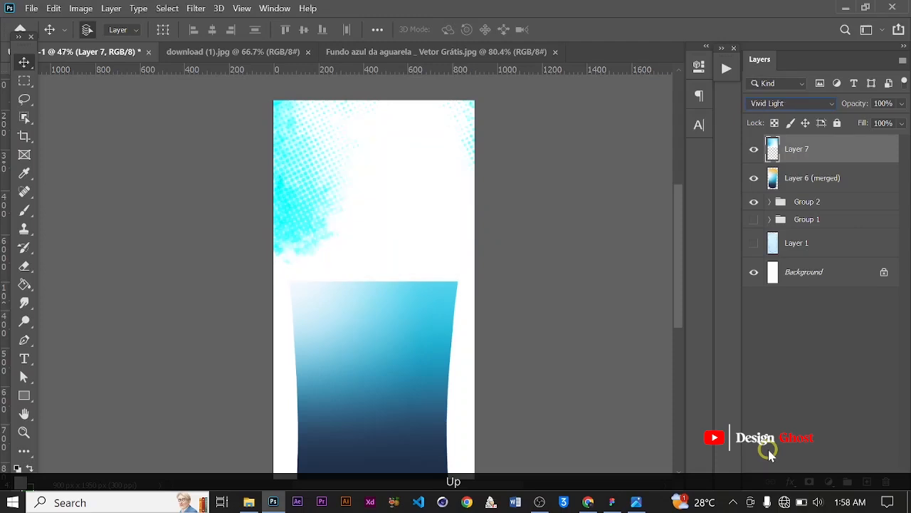
key("Up")
key("Up")
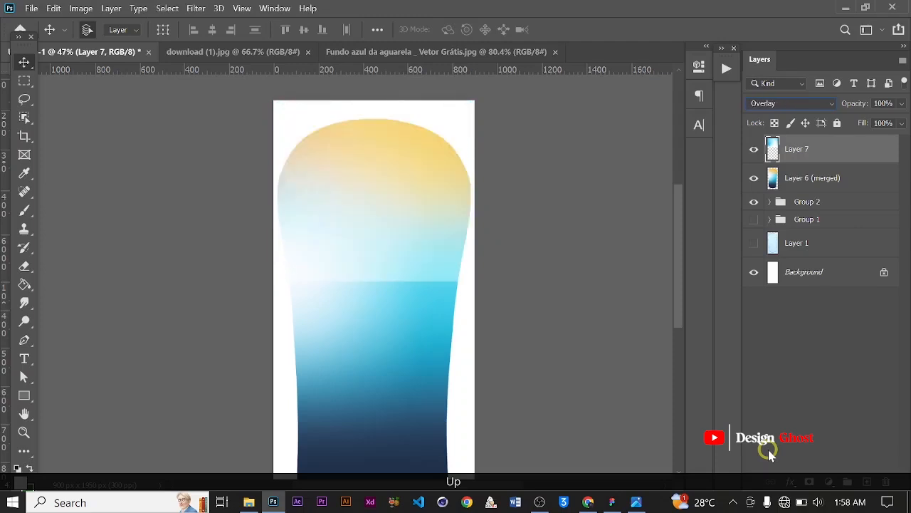
key("Down")
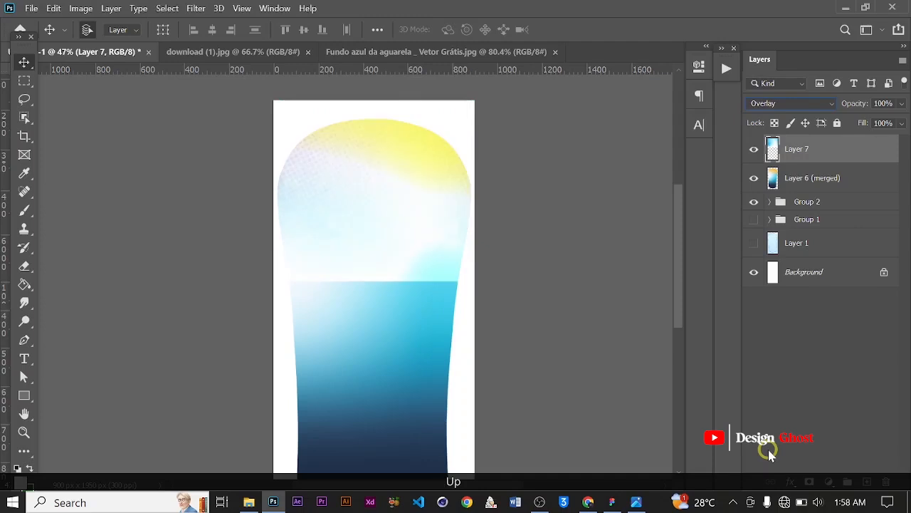
key("Up")
key("Up")
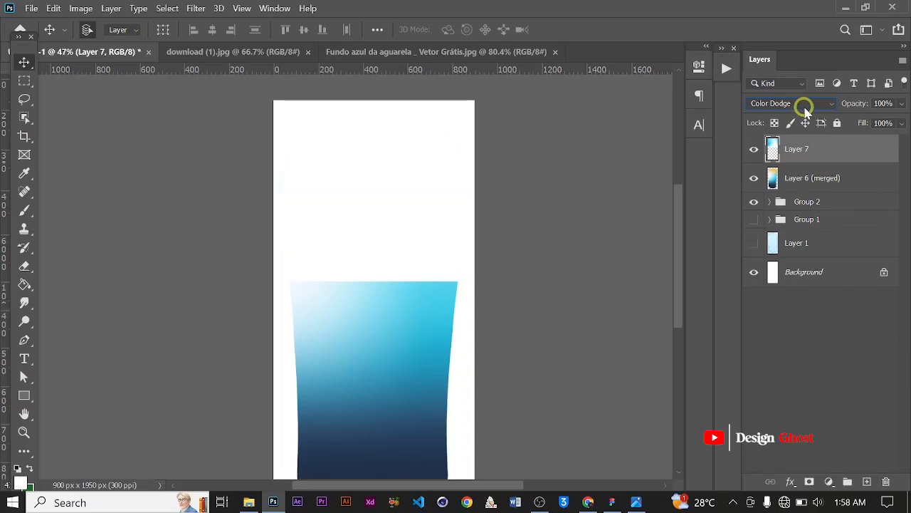
left_click(803, 106)
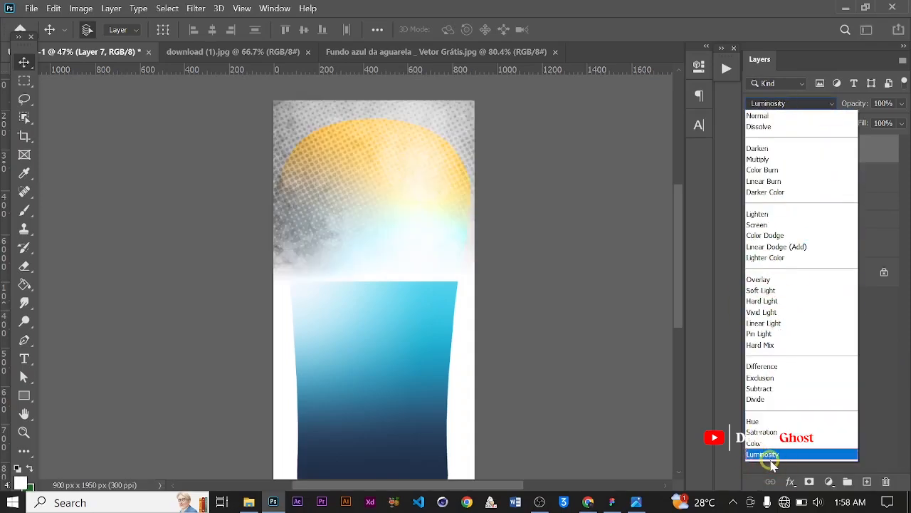
key("Up")
key("Up")
key("Up")
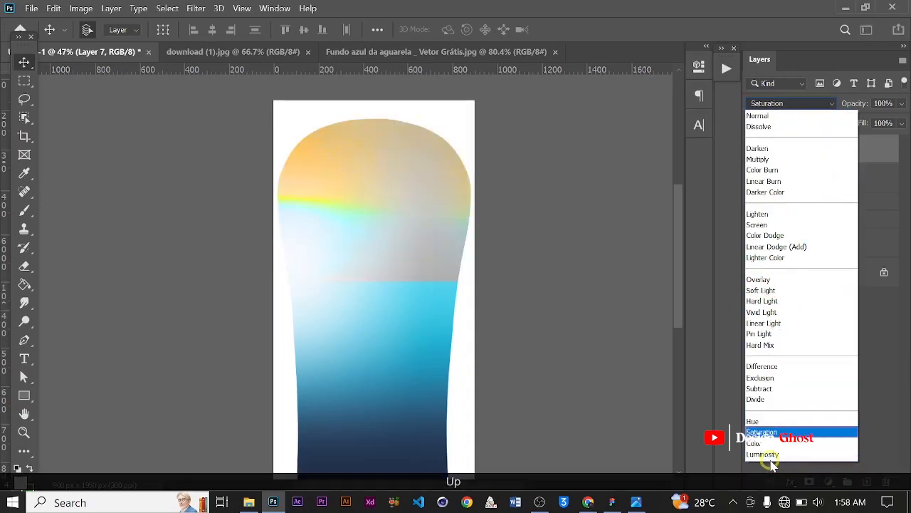
key("Up")
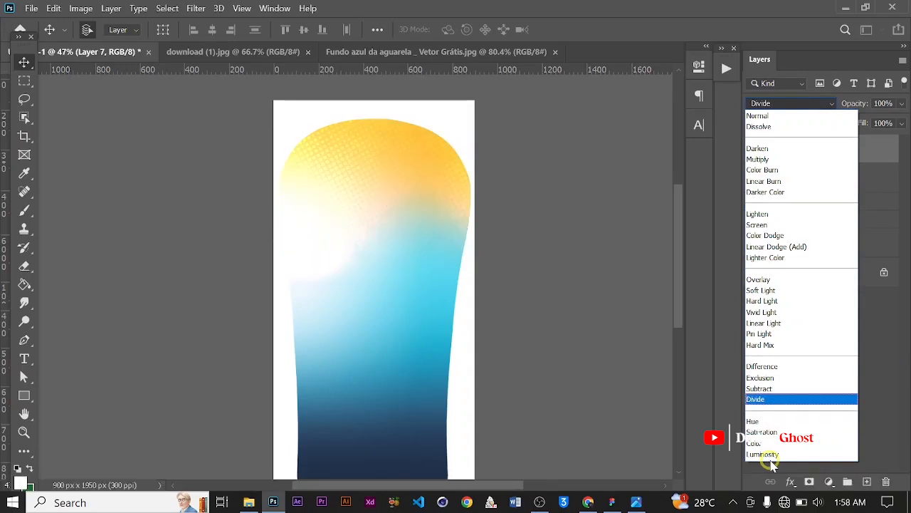
key("Return")
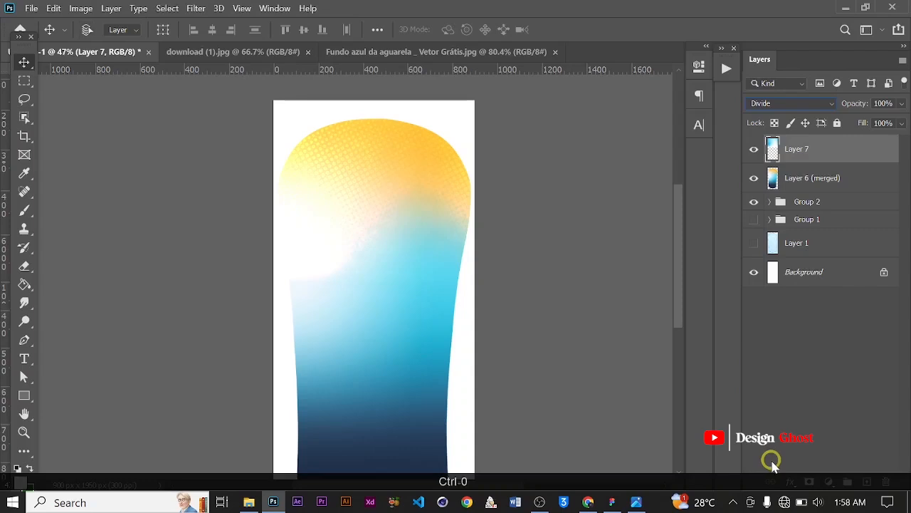
Erase parts of the watercolor layer over the bottle's middle with an 800 px eraser
key("e")
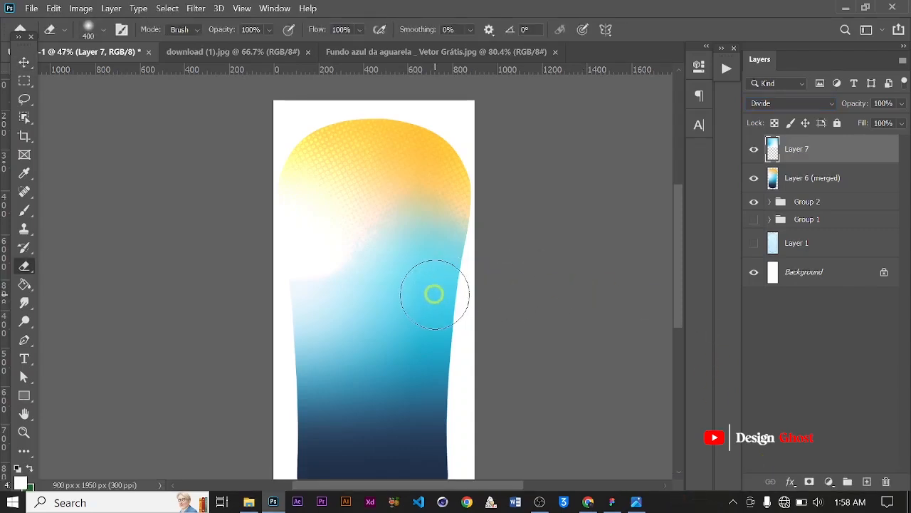
key("bracketright")
key("bracketright")
key("bracketright")
key("bracketright")
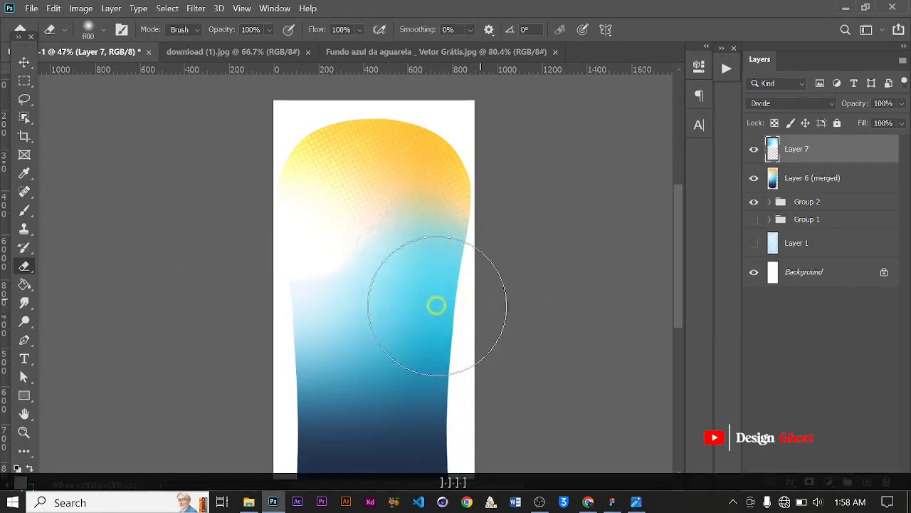
left_click(420, 295)
left_click(313, 260)
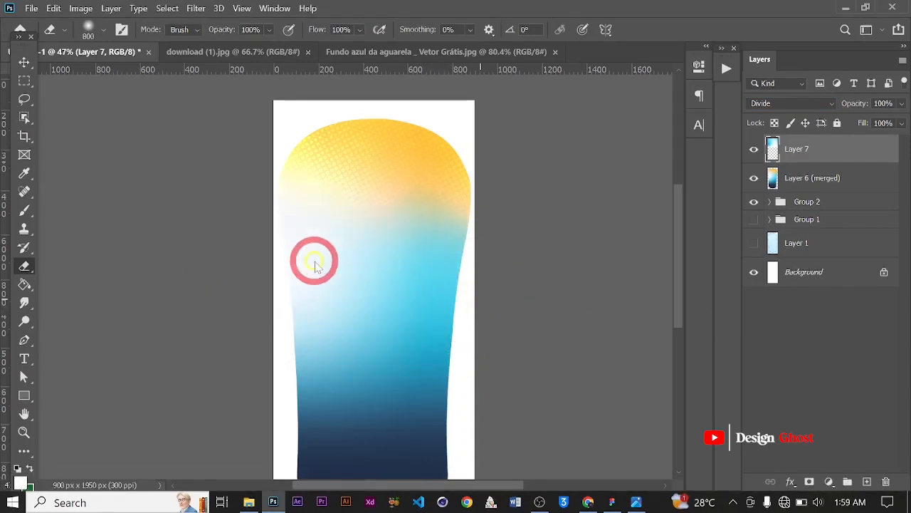
scroll(310, 261, "up", 1)
left_click(295, 230)
left_click(405, 320)
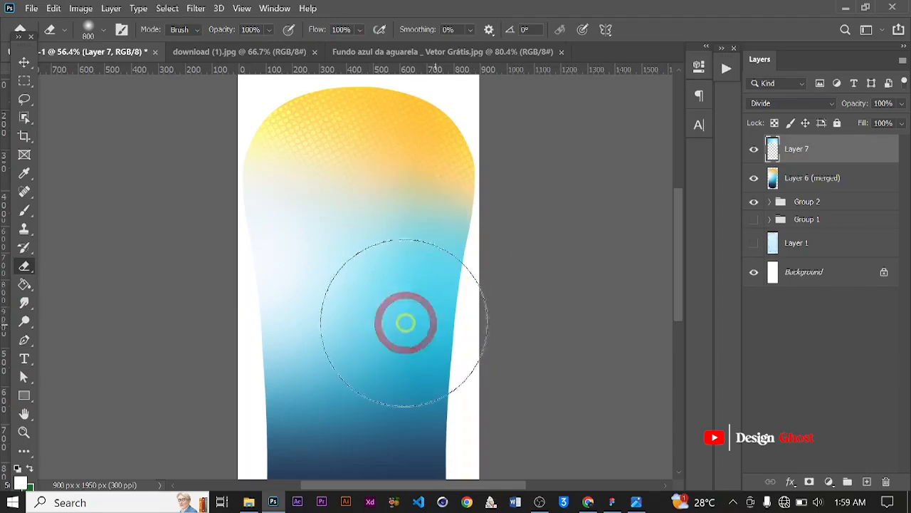
left_click(25, 63)
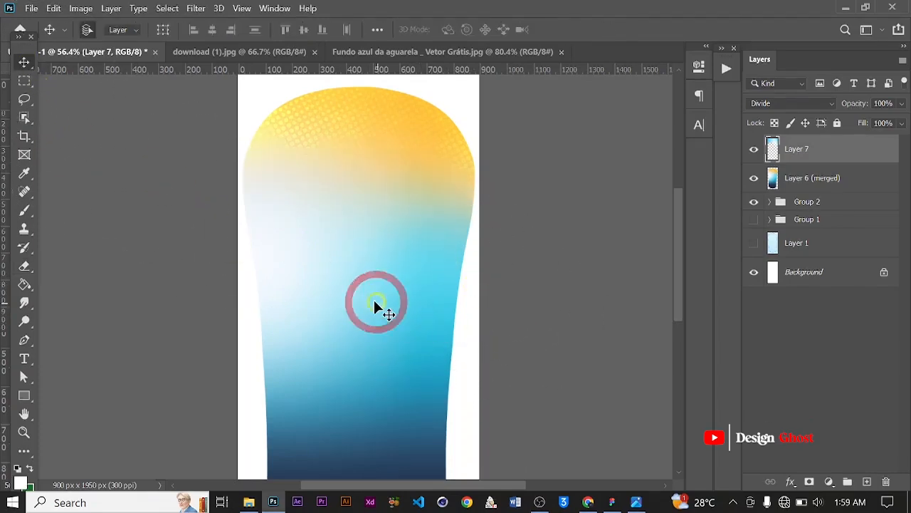
scroll(366, 297, "down", 5)
key("Return")
key("ctrl+0")
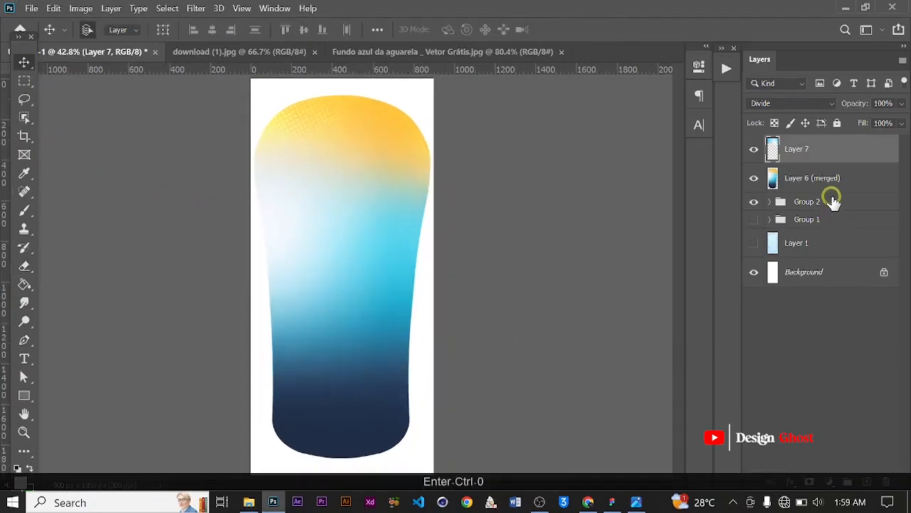
left_click(833, 189, "shift")
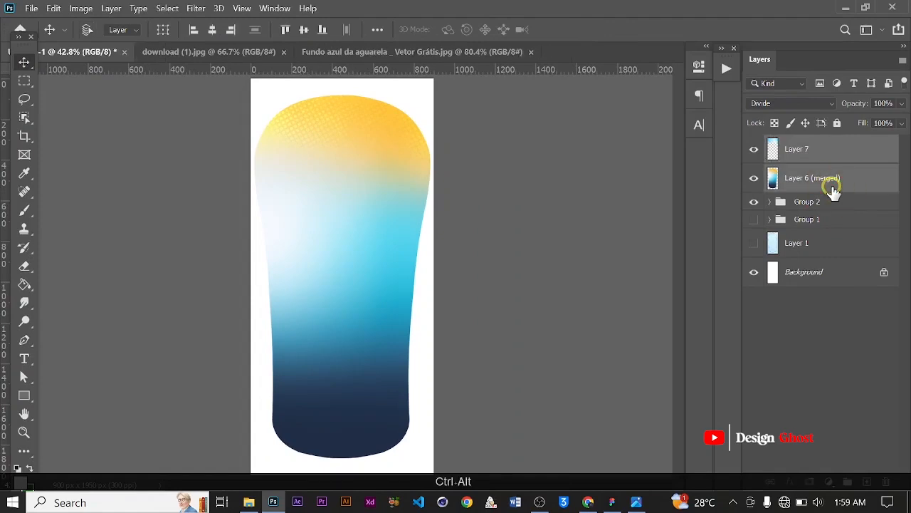
scroll(368, 184, "up", 1)
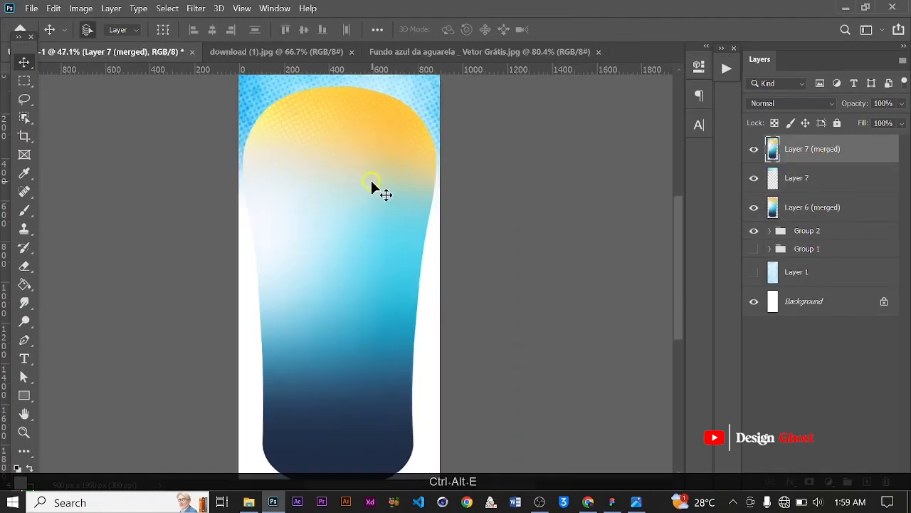
key("ctrl+z")
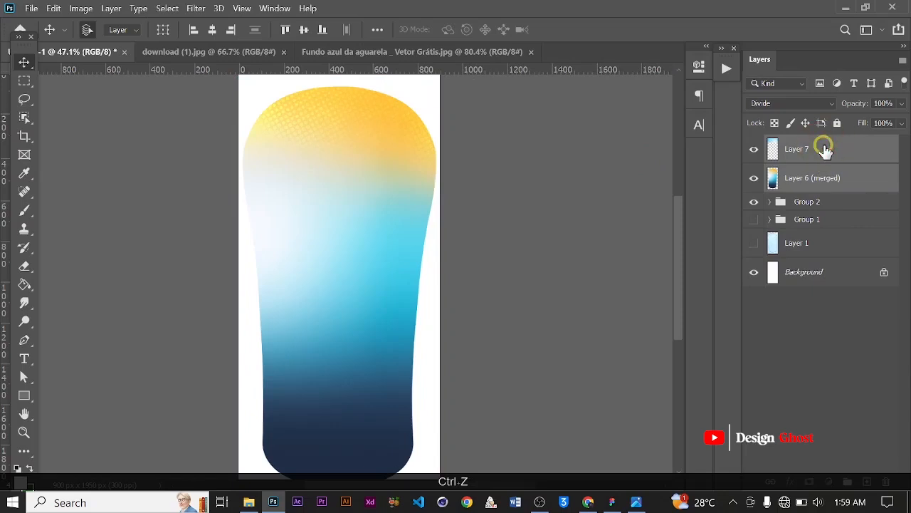
Clip the watercolor layer to the merged bottle layer below it
left_click(865, 156)
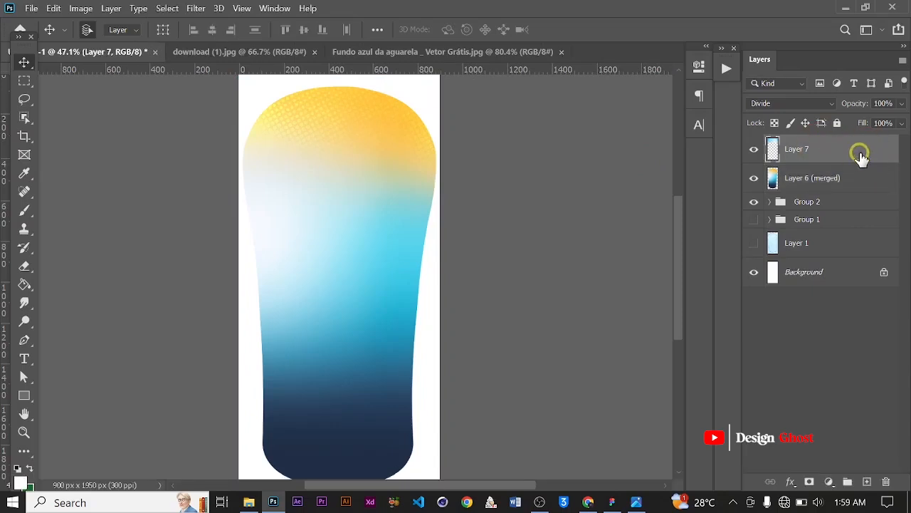
right_click(860, 157)
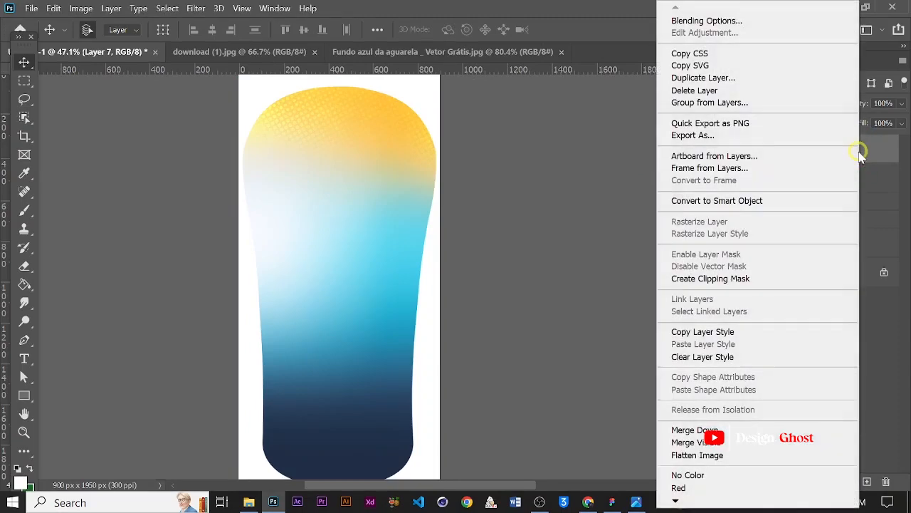
left_click(742, 279)
Stamp the watercolor and merged bottle layers into a new merged layer
left_click(818, 182, "ctrl")
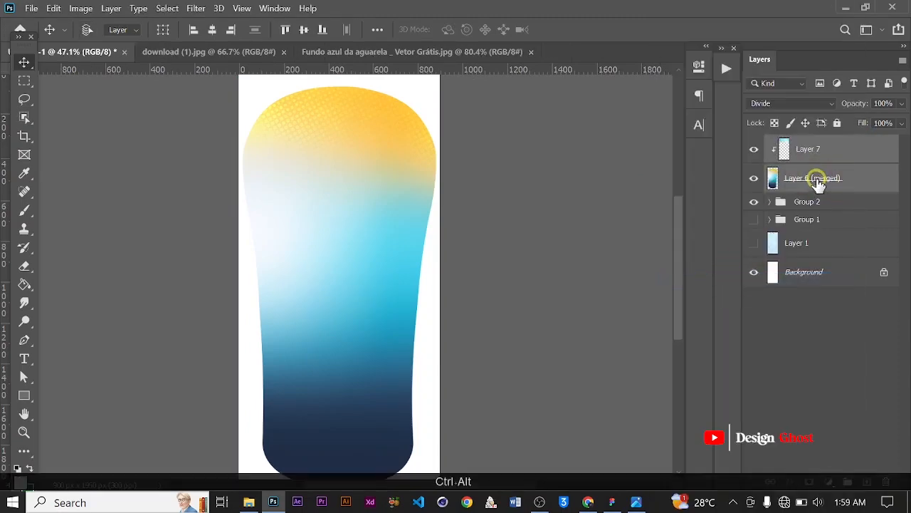
key("ctrl+alt+e")
scroll(317, 206, "down", 1)
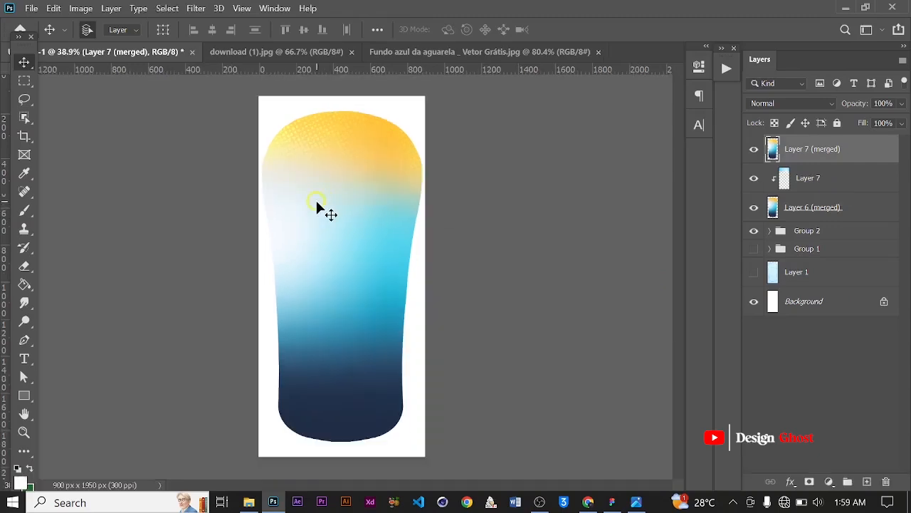
scroll(316, 203, "up", 2)
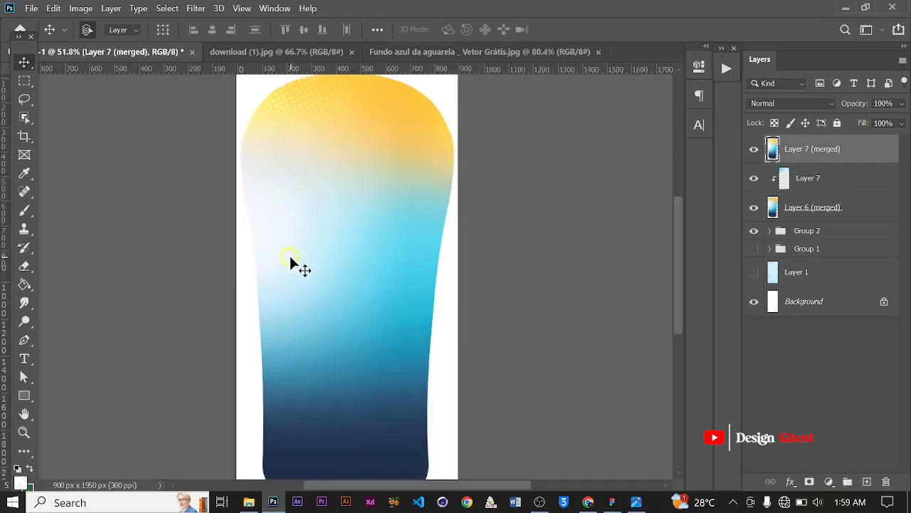
Open the Camera Raw Filter on the new merged layer and browse its color presets
key("ctrl+shift+a")
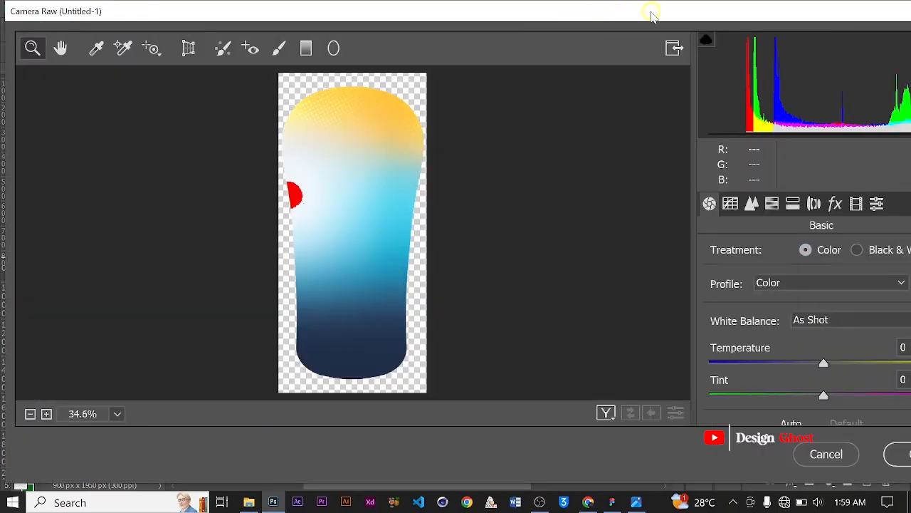
left_click_drag(651, 13, 503, 13)
left_click(726, 205)
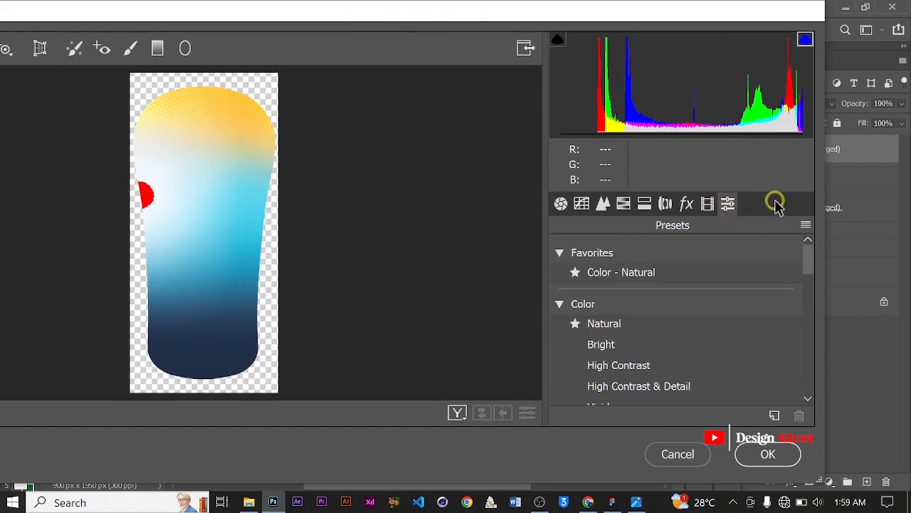
scroll(677, 294, "down", 2)
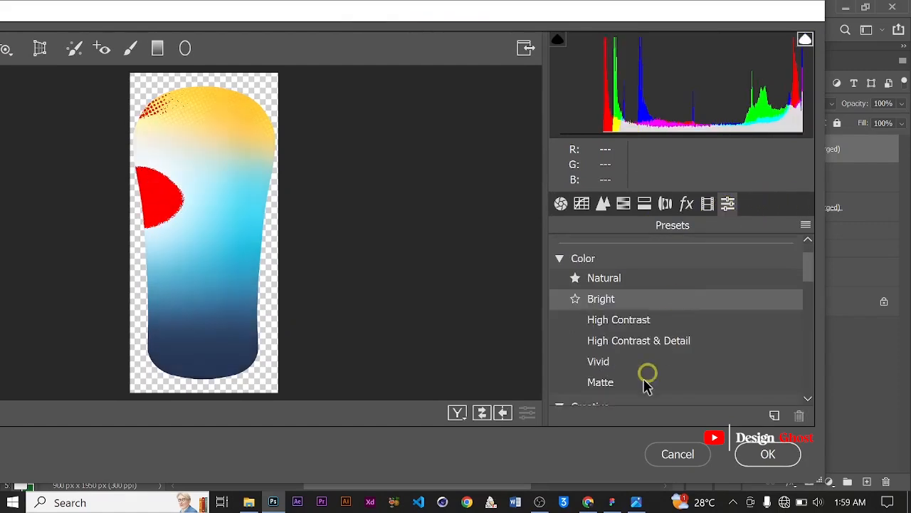
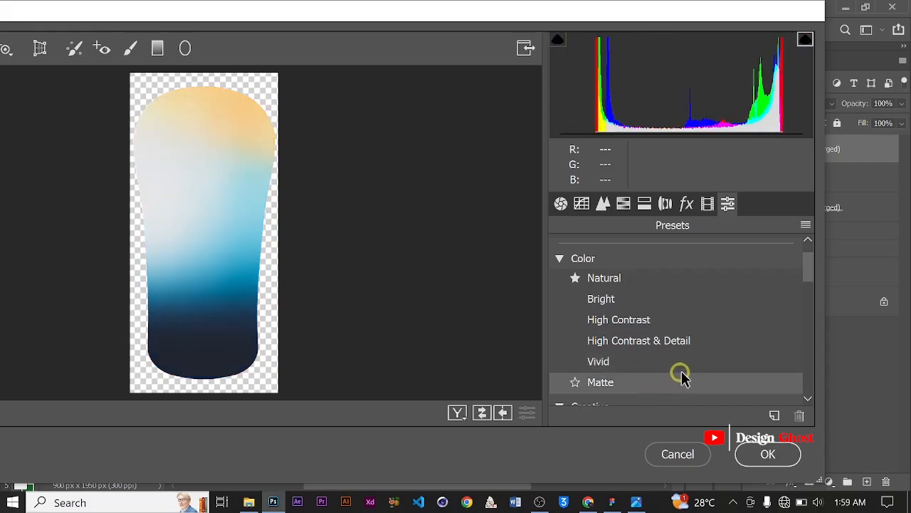
Apply the High Contrast color preset and confirm the Camera Raw Filter
left_click(741, 327)
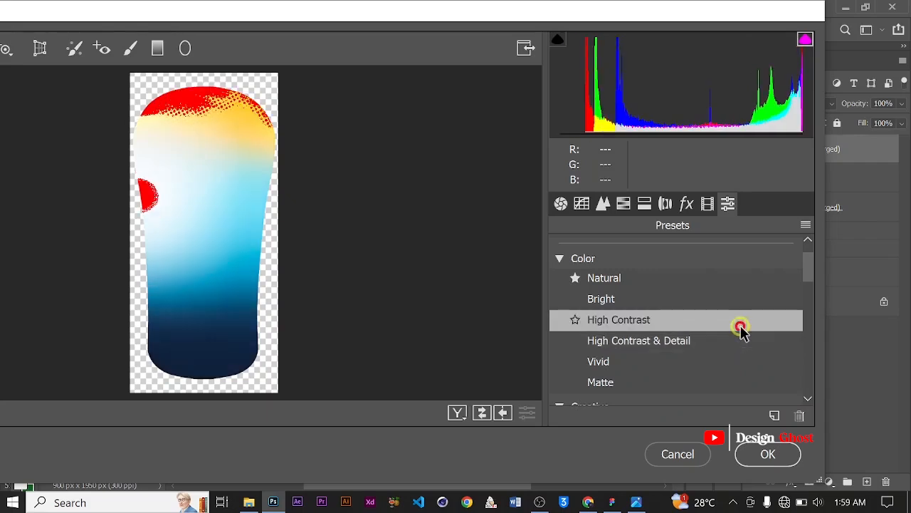
key("Return")
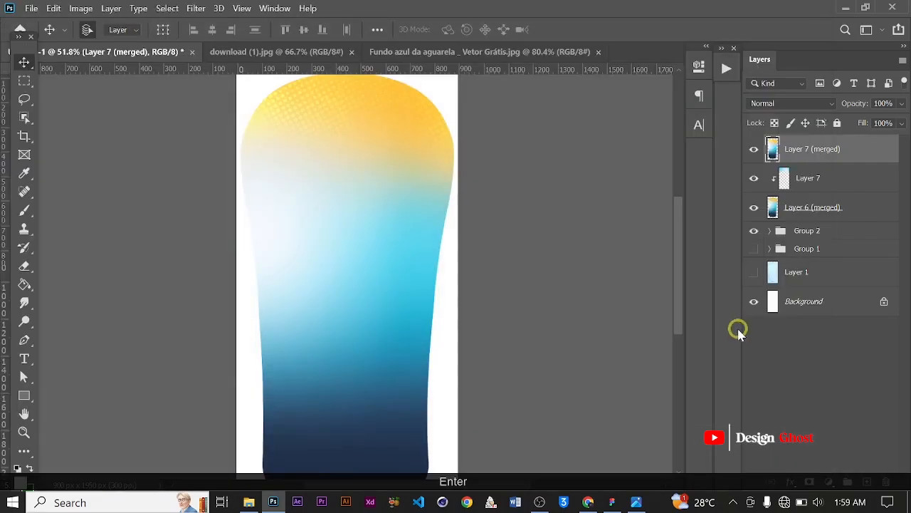
Set the foreground color to light cyan 95f9ff
scroll(356, 234, "up", 2)
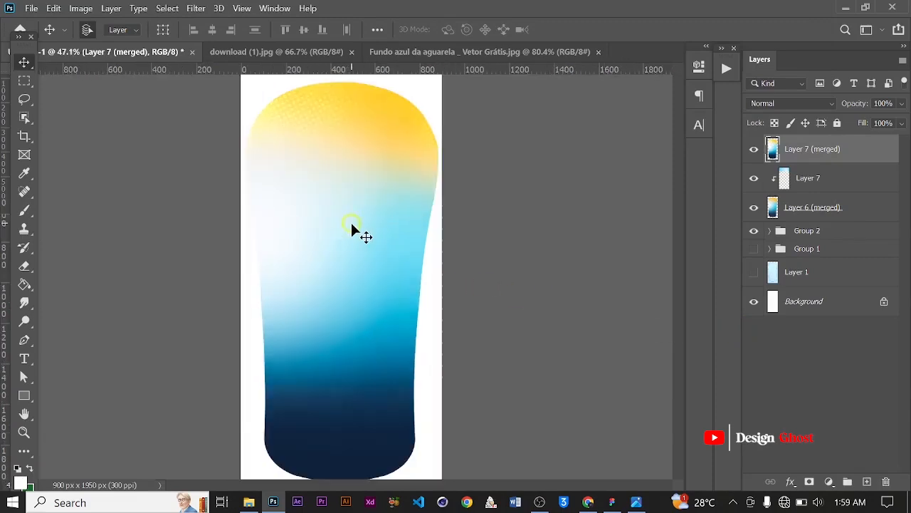
scroll(386, 298, "up", 2)
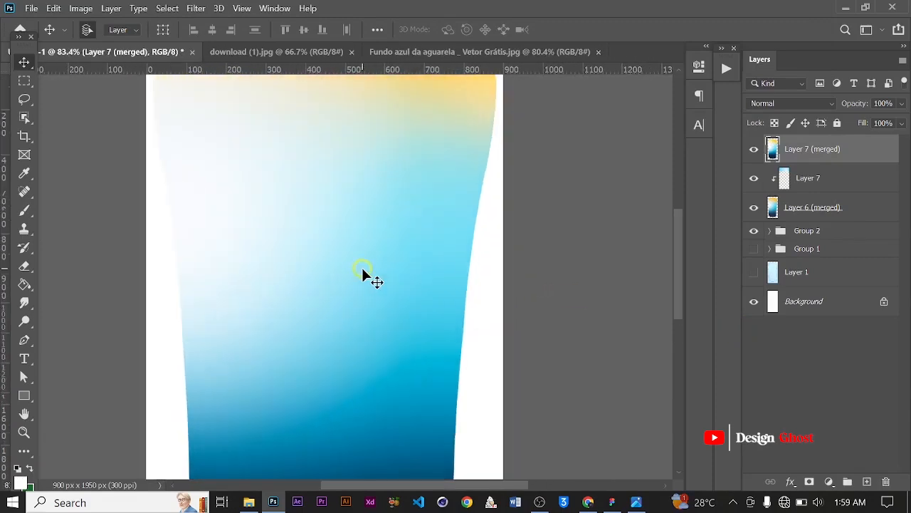
key("ctrl+0")
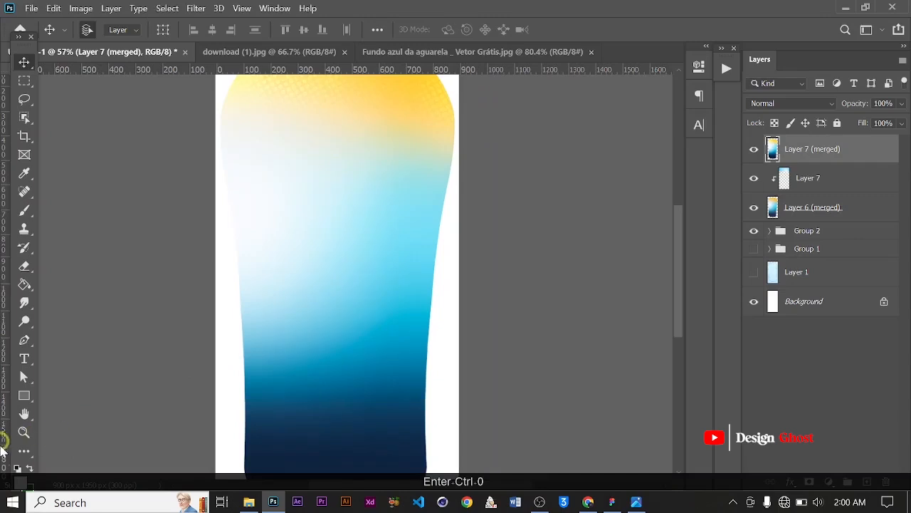
left_click(19, 482)
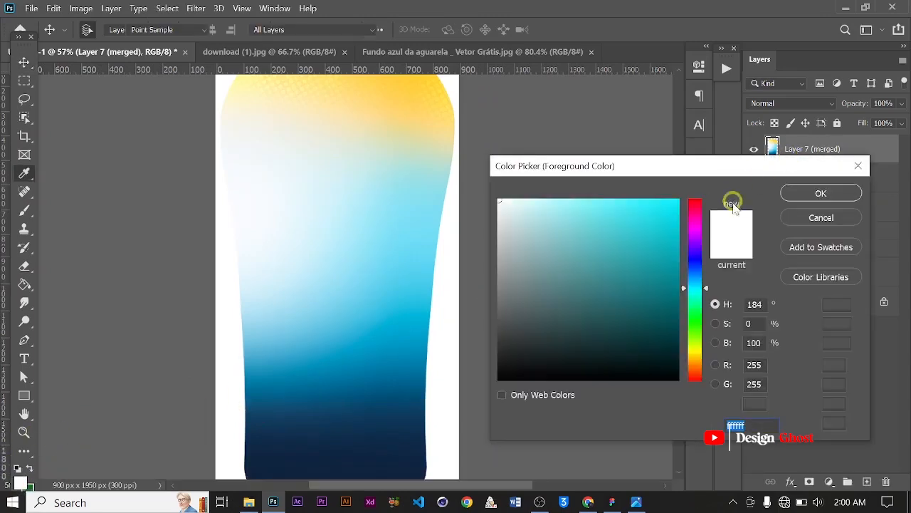
left_click_drag(589, 198, 572, 189)
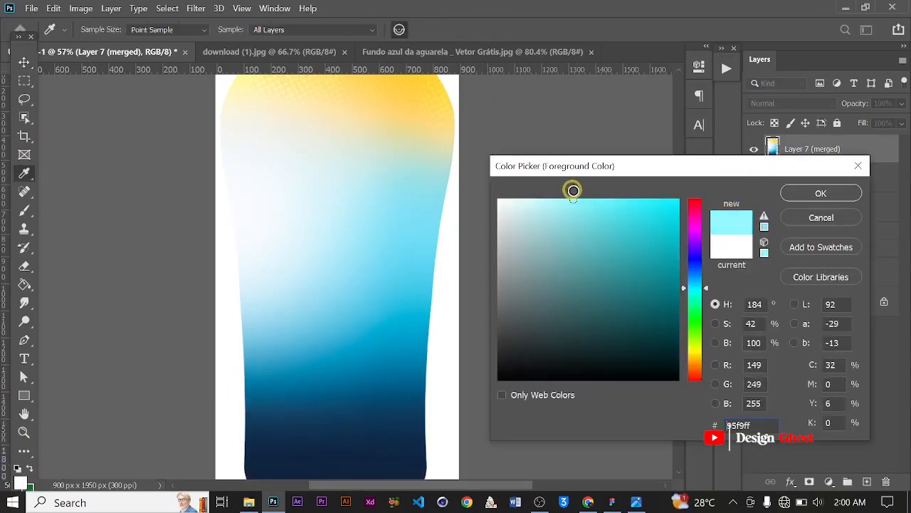
left_click(821, 193)
key("v")
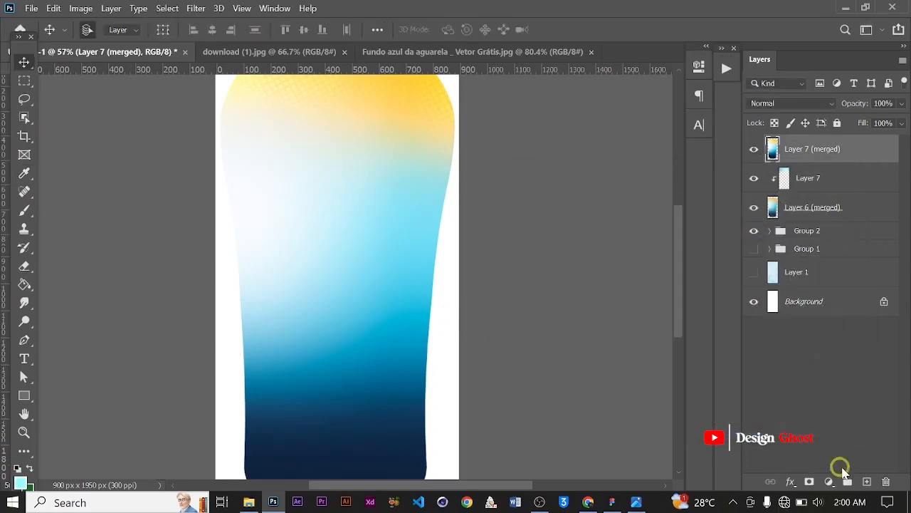
Add a new layer and paint light cyan over the bottle's middle with an 1100 px soft brush
left_click(868, 482)
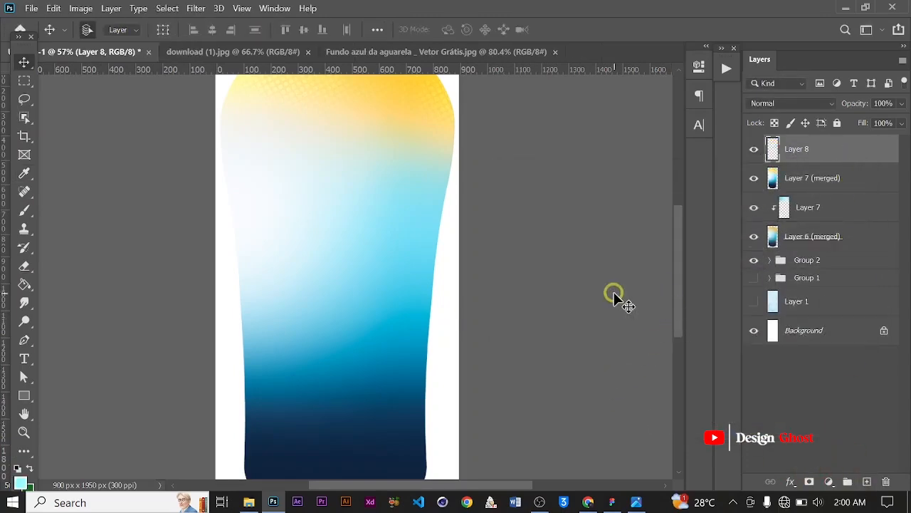
key("b")
scroll(421, 278, "down", 2)
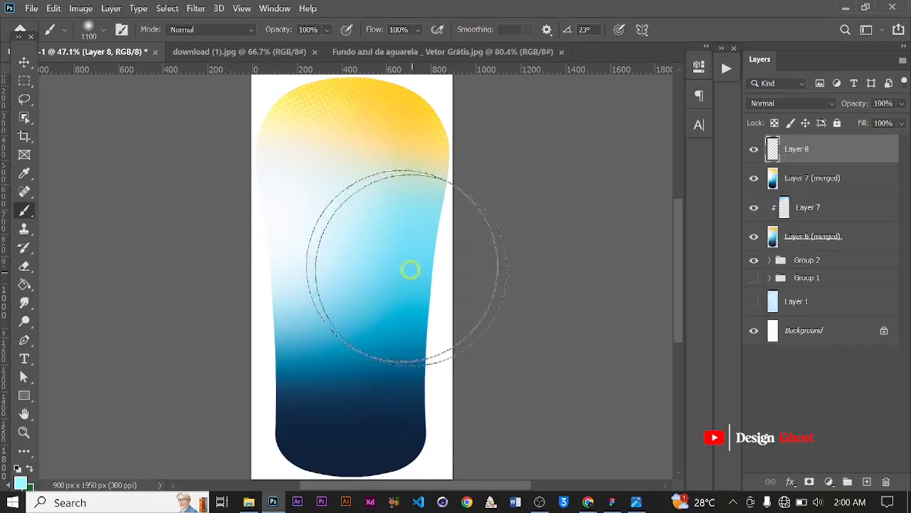
mouse_move(371, 244)
left_mouse_down()
mouse_move(313, 238)
mouse_move(401, 245)
mouse_move(382, 243)
mouse_move(415, 296)
mouse_move(395, 278)
mouse_move(356, 275)
left_mouse_up()
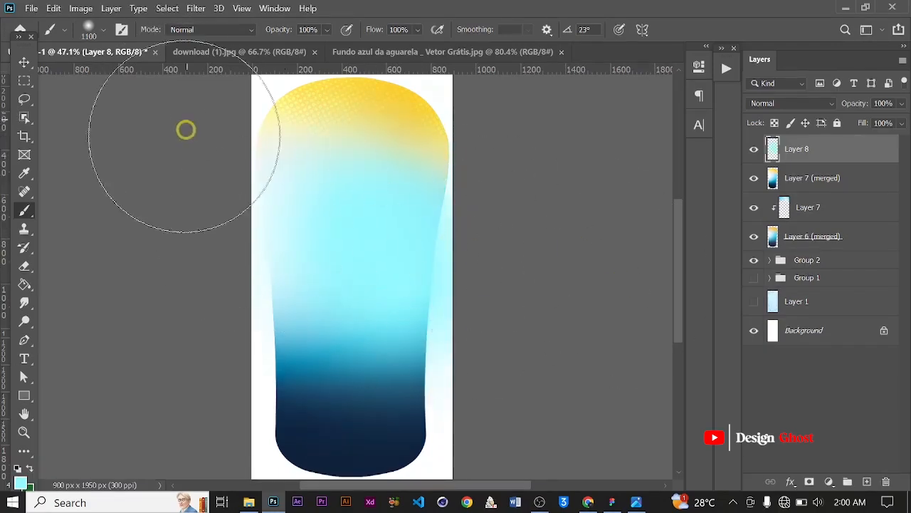
Clip the cyan paint layer to the merged bottle layer below it
left_click(23, 61)
scroll(516, 303, "up", 2)
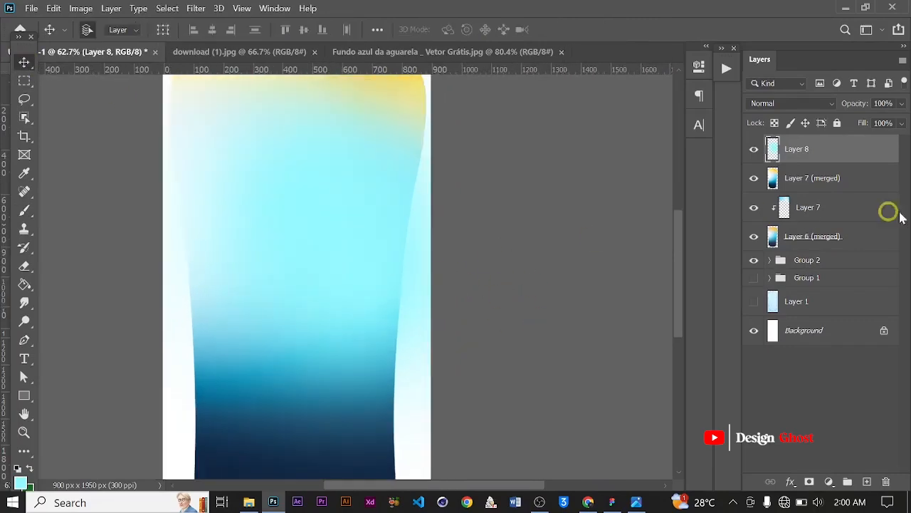
right_click(854, 145)
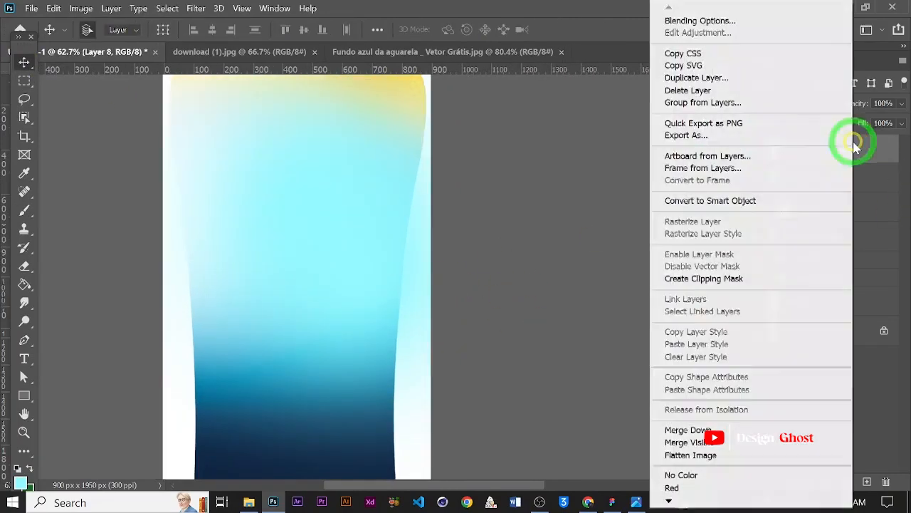
left_click(749, 280)
scroll(321, 228, "down", 2)
scroll(327, 216, "up", 1)
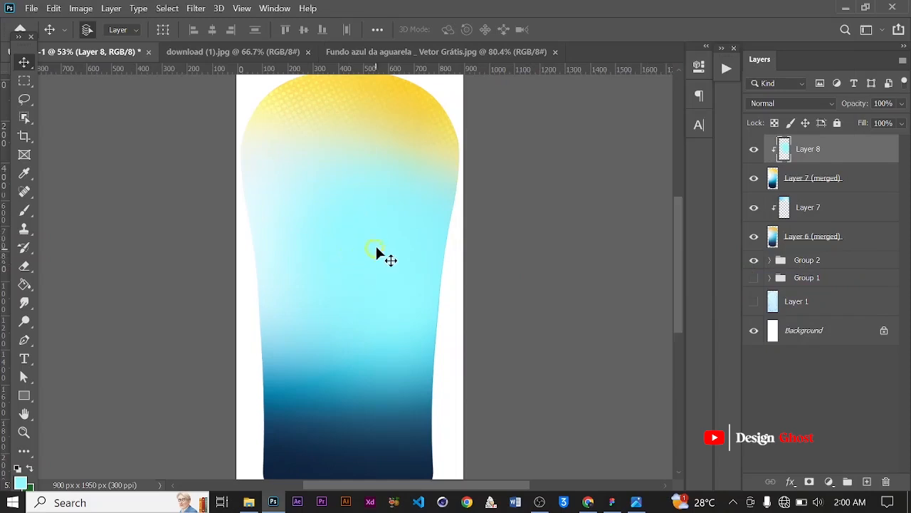
mouse_move(376, 244)
left_mouse_down()
mouse_move(370, 259)
mouse_move(380, 252)
left_mouse_up()
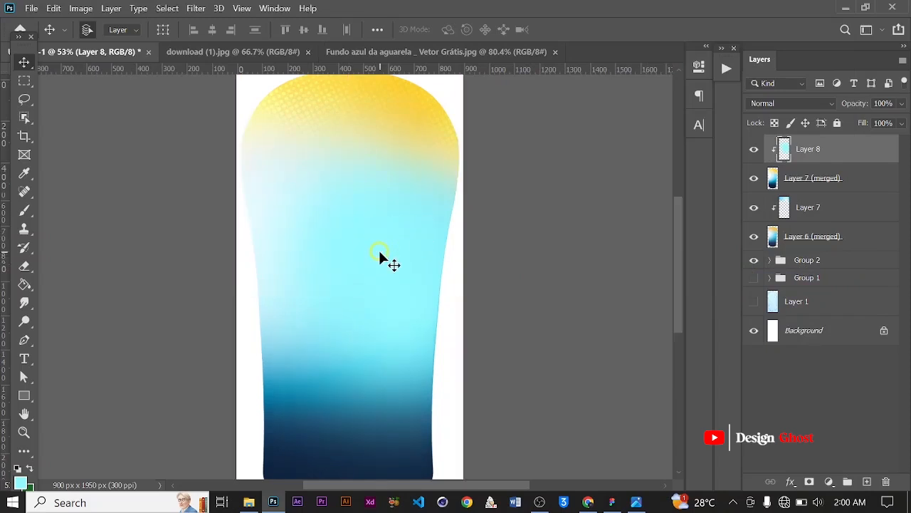
key("Return")
key("ctrl+0")
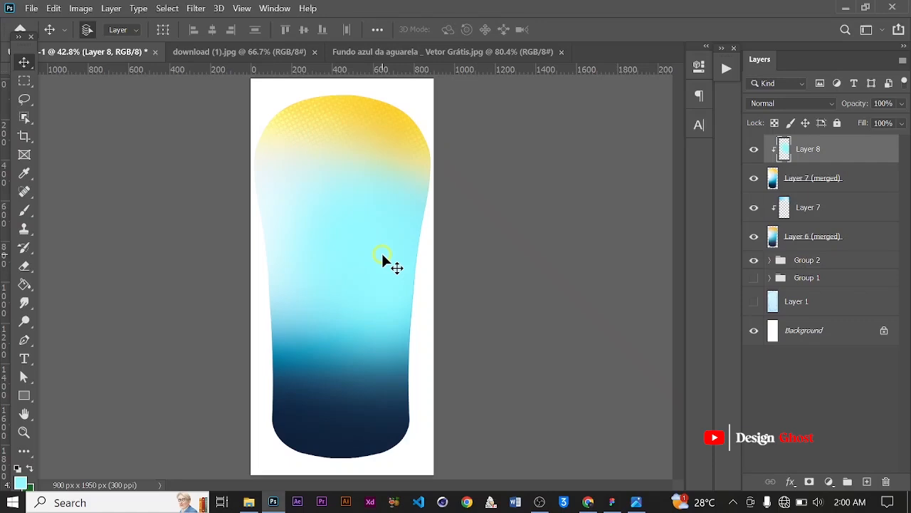
key("ctrl+0")
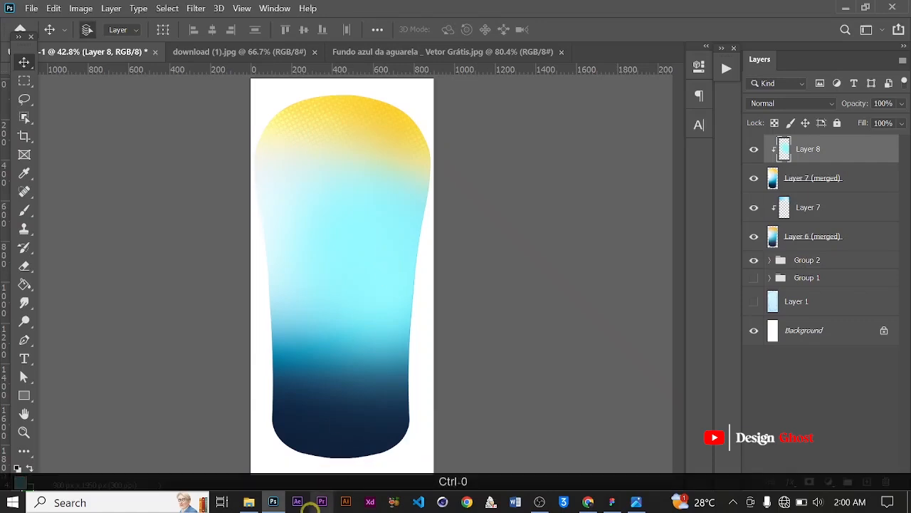
Bring the Bath & Body photo from the Shower Gel folder into the bottle document as a new layer
left_click(248, 502)
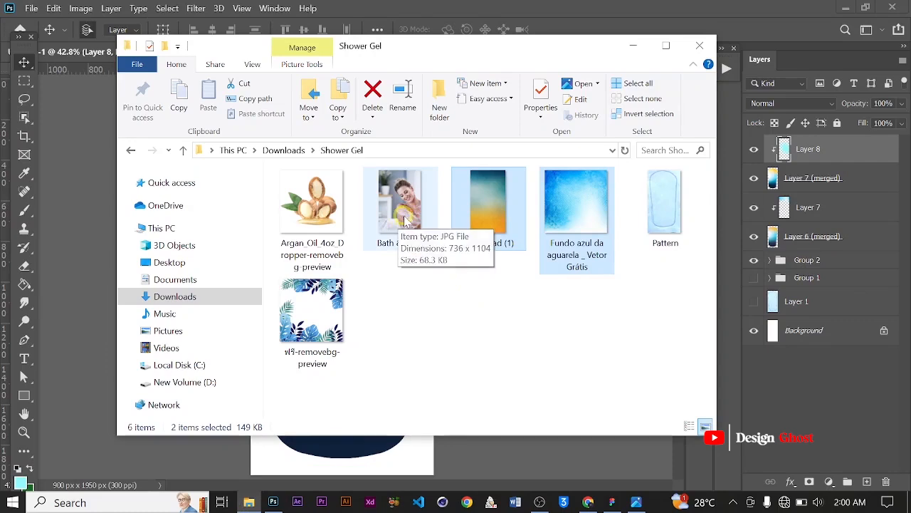
left_click_drag(399, 221, 541, 6)
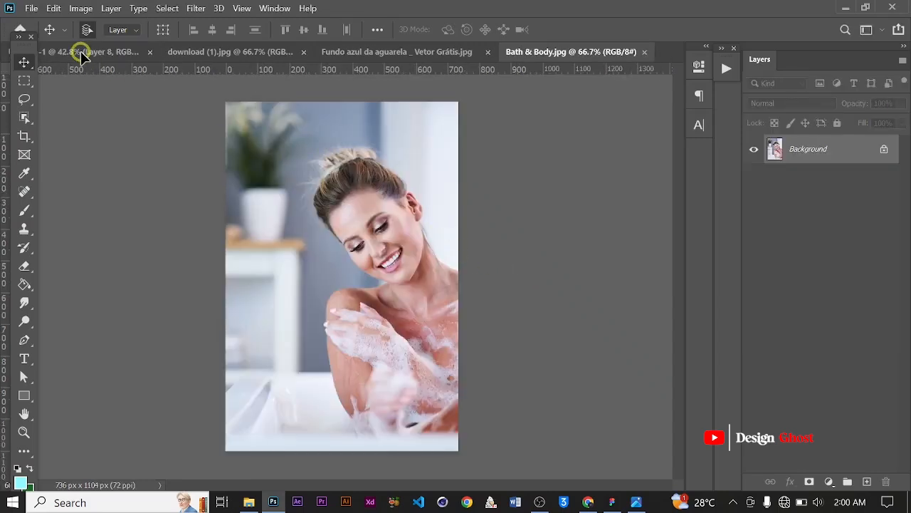
left_click_drag(81, 52, 366, 146)
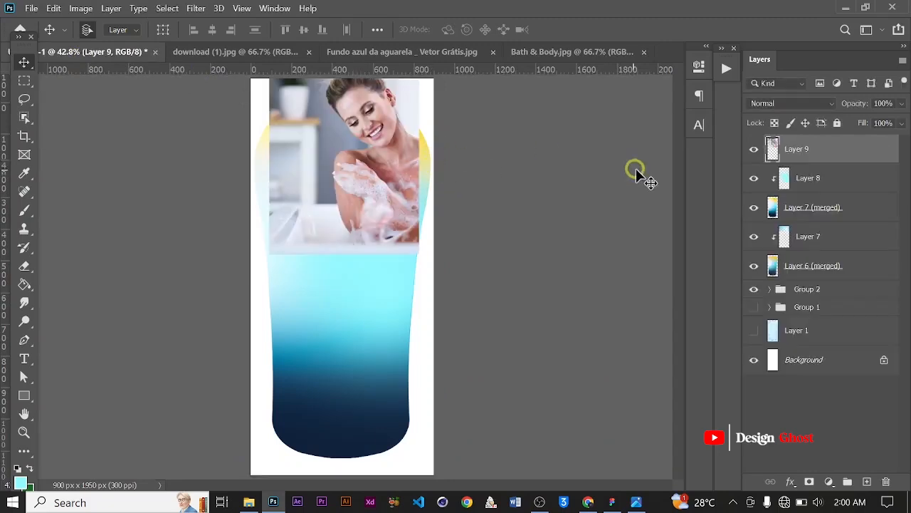
Stamp the layers from the cyan paint layer down to Layer 6 (merged) into a new merged layer
left_click(831, 179)
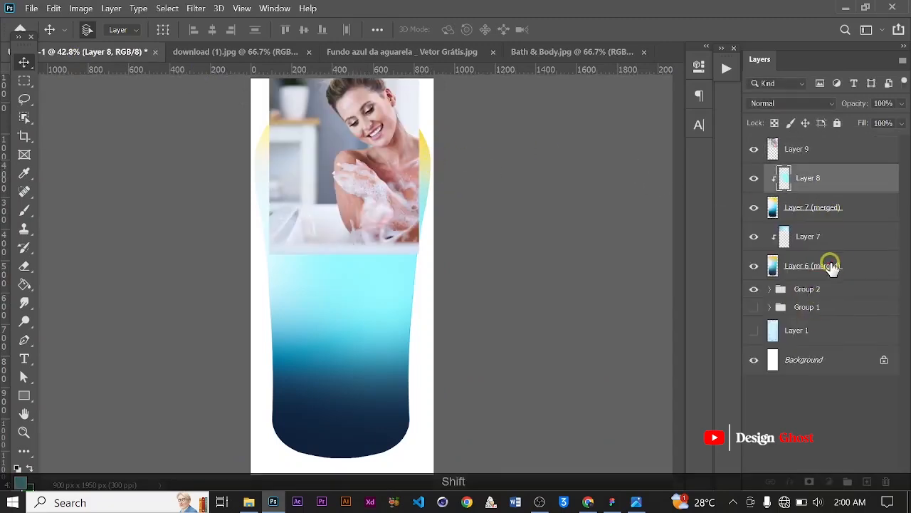
left_click(830, 266, "shift")
key("ctrl+alt+e")
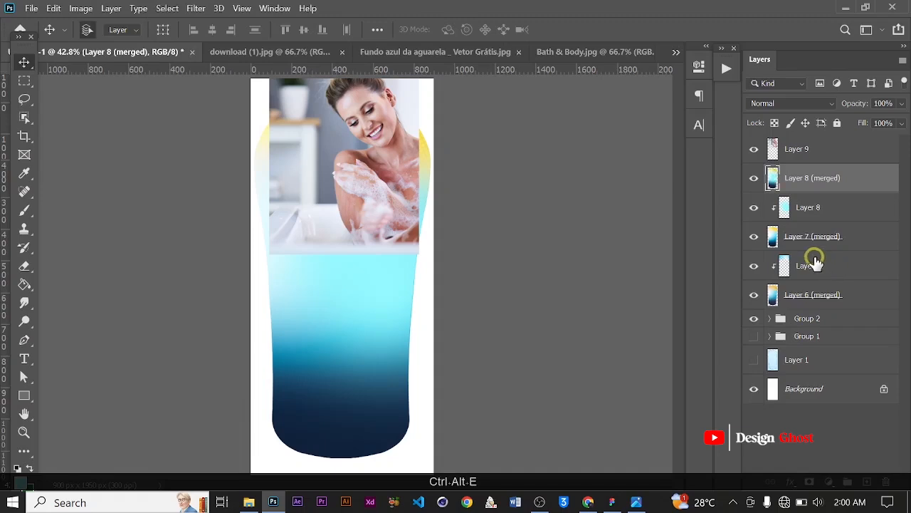
Group the older layers from the cyan paint layer down to Group 2
left_click(806, 210)
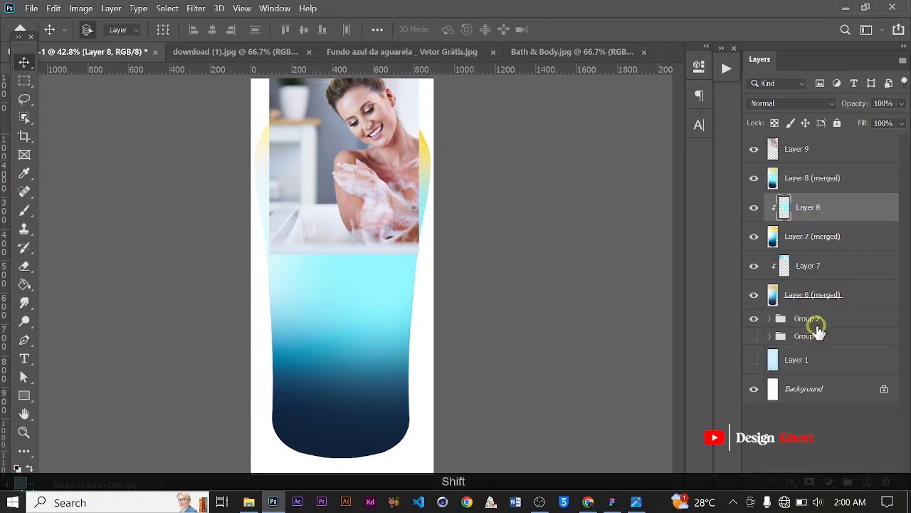
left_click(818, 320, "shift")
key("ctrl+g")
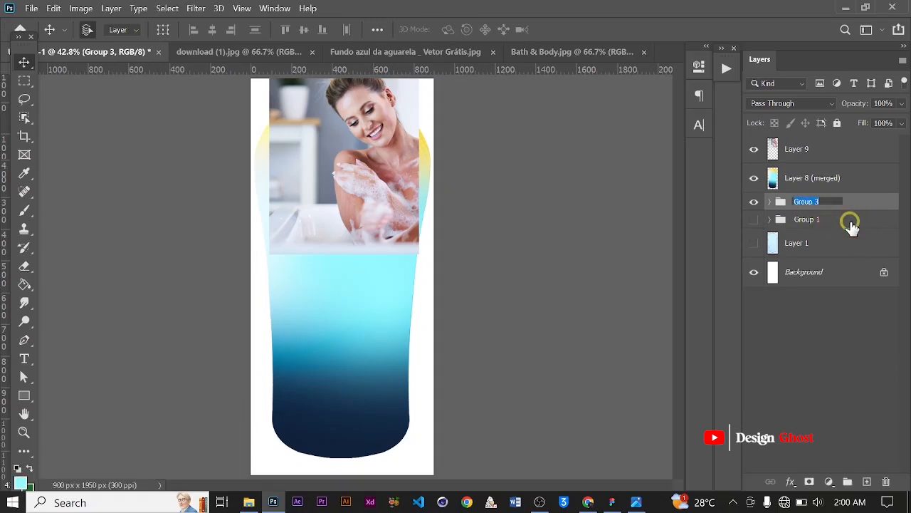
Rename the new group Background
type("Back")
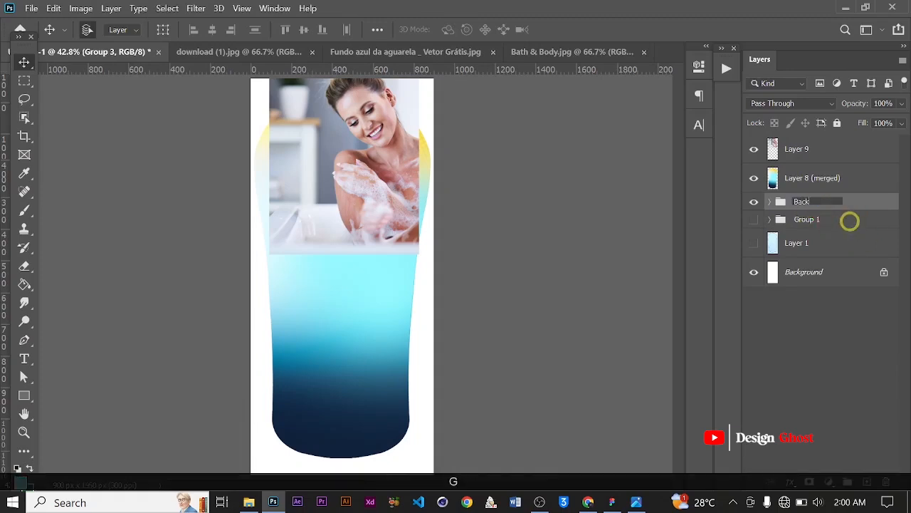
type("ground")
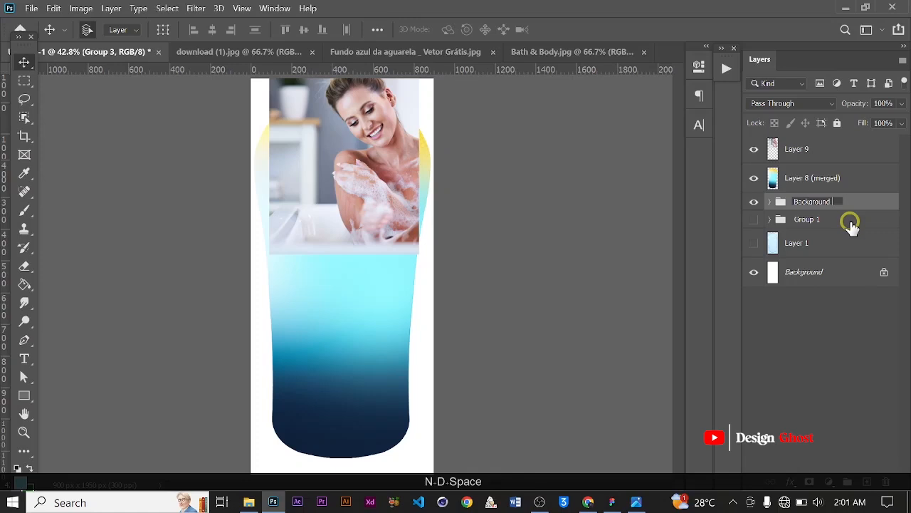
key("Return")
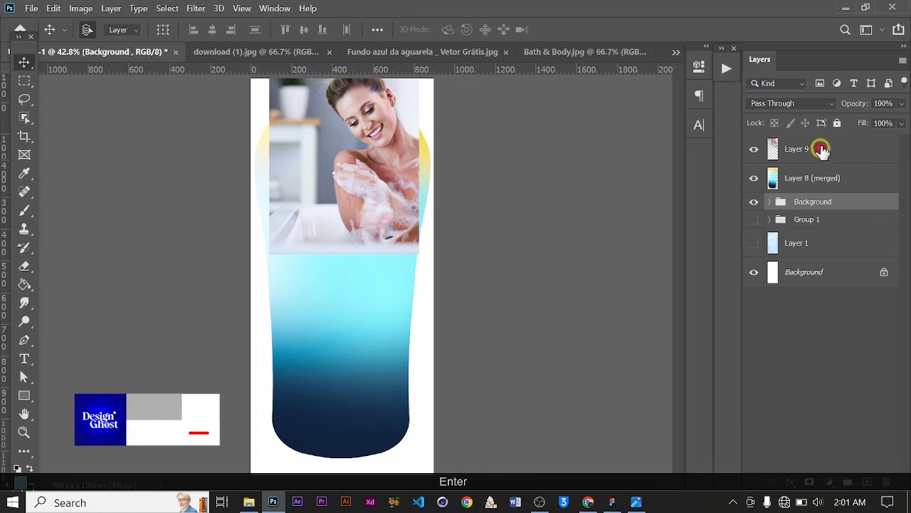
Try several blend modes on the photo layer and set it to Soft Light
left_click(819, 148)
left_click(821, 105)
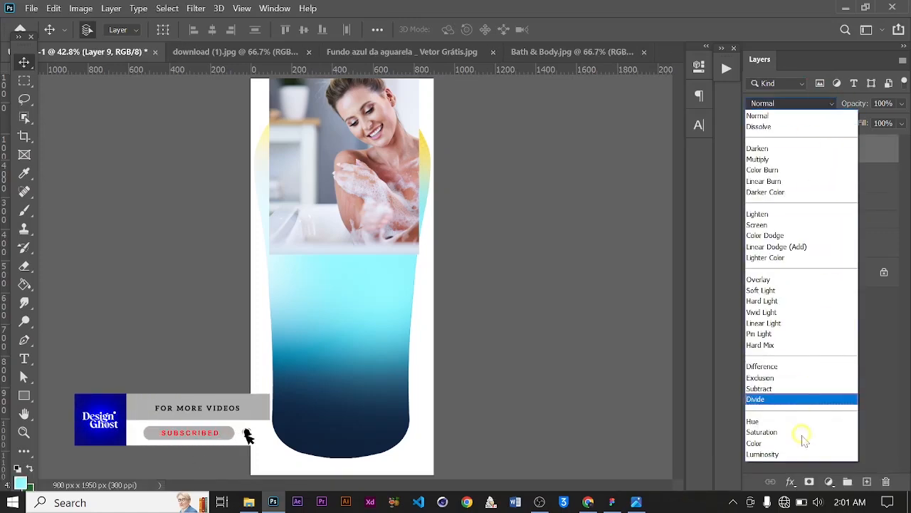
left_click(764, 443)
key("Up")
key("Up")
key("Up")
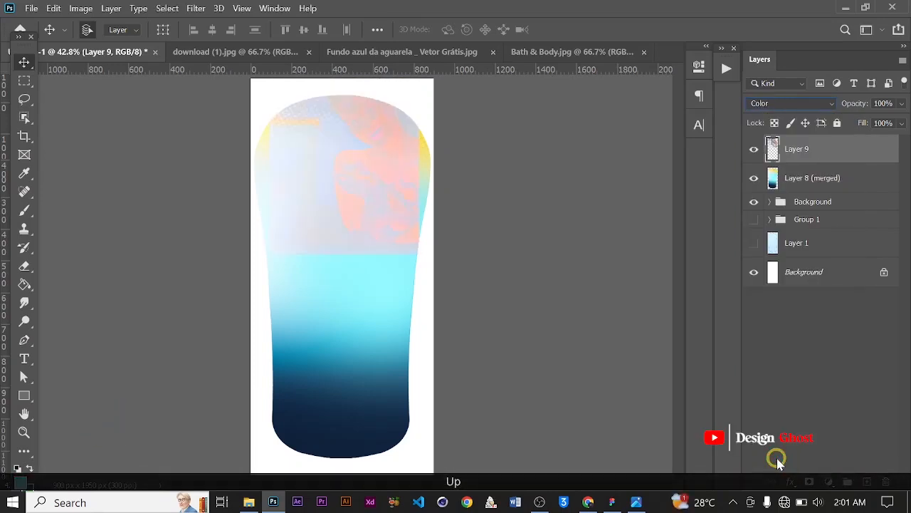
key("Up")
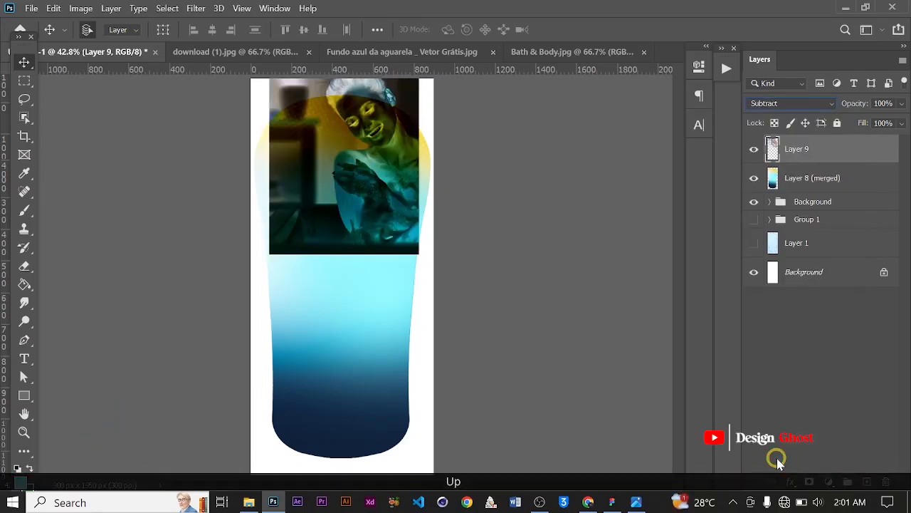
key("Up")
key("Up")
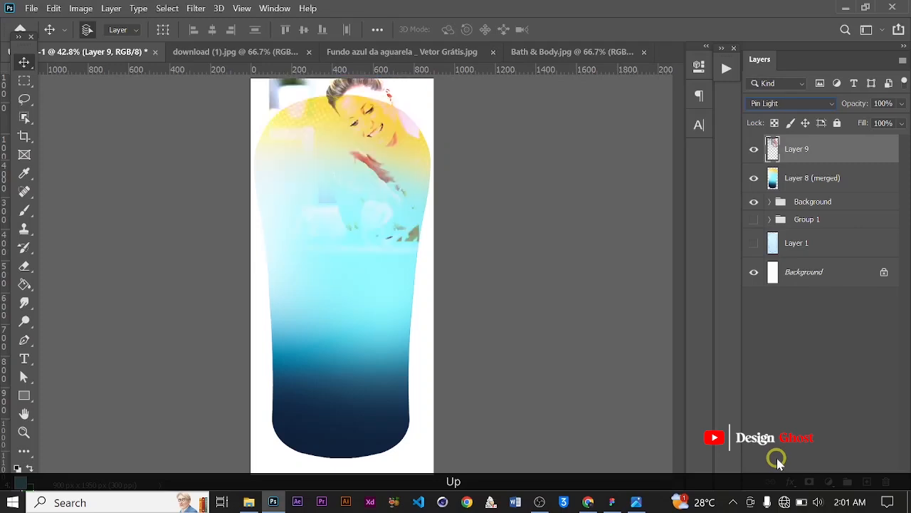
key("Down")
key("Up")
key("Up")
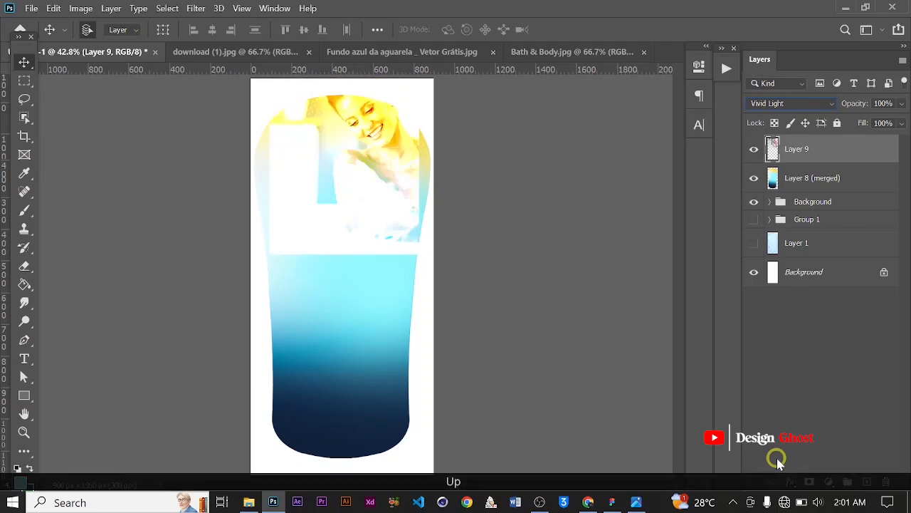
key("Up")
key("Up")
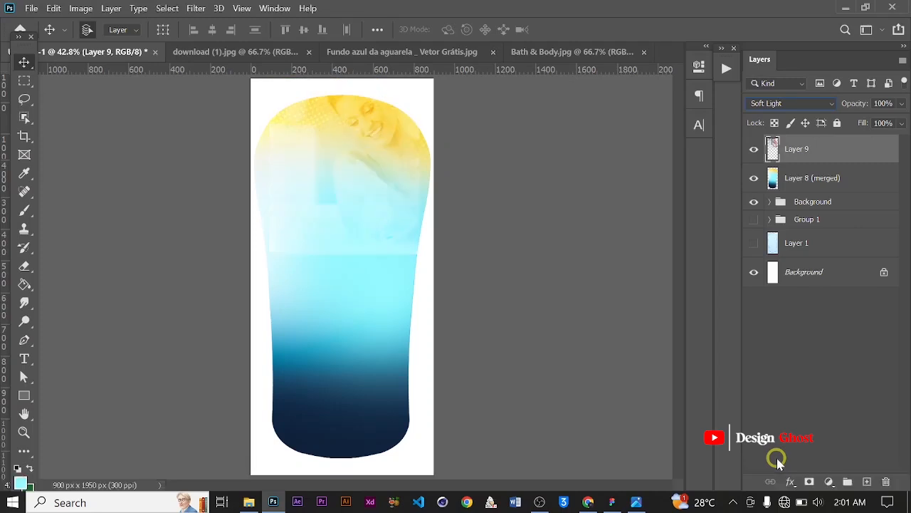
key("Return")
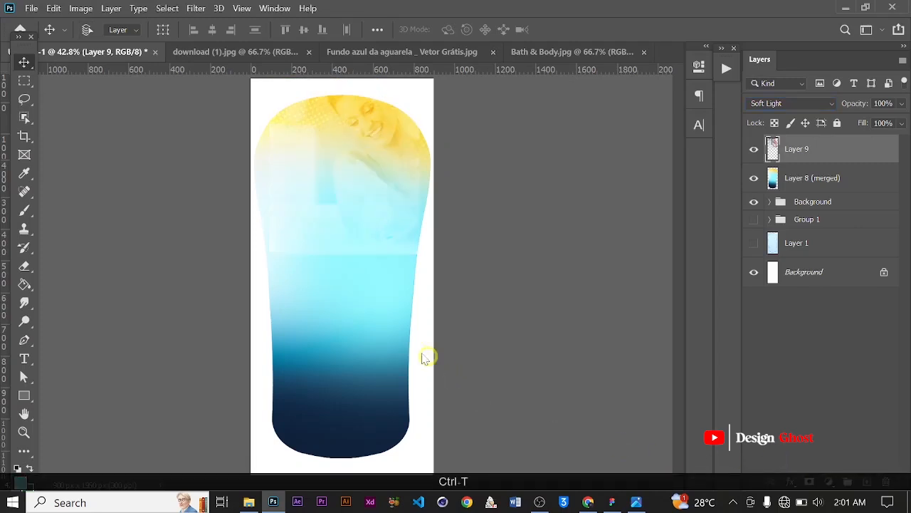
Nudge the photo layer slightly downward with Free Transform
key("ctrl+t")
scroll(364, 207, "down", 4)
left_click_drag(359, 215, 363, 234)
scroll(365, 233, "up", 1)
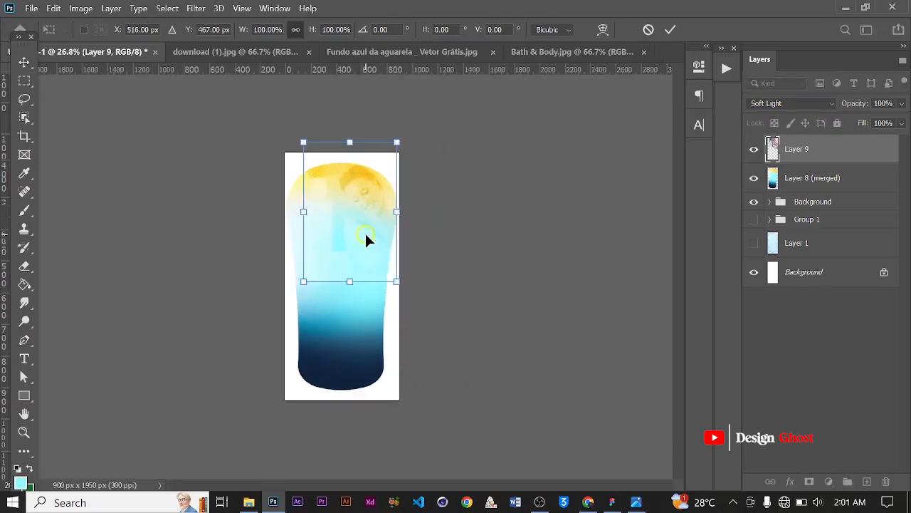
key("Return")
Erase the photo's hard lower edge with a large 800 px soft eraser
key("e")
scroll(306, 221, "up", 2)
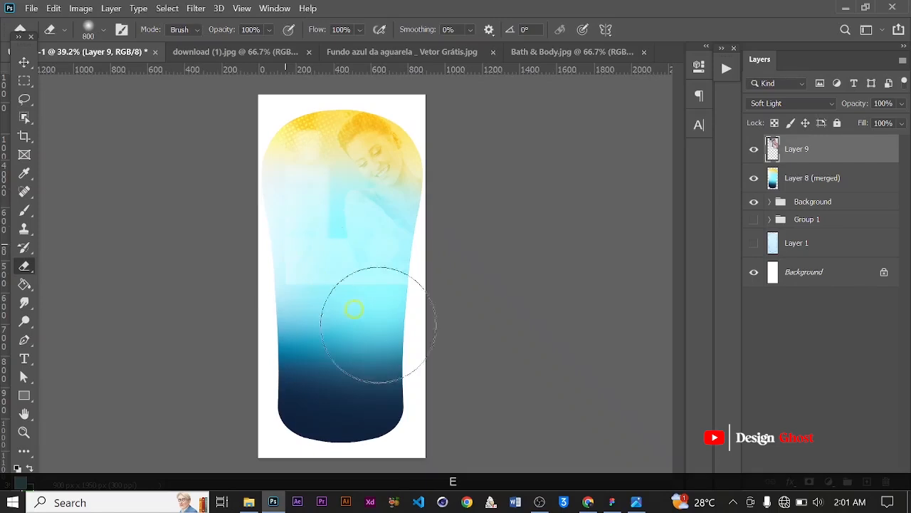
mouse_move(240, 273)
left_mouse_down()
mouse_move(232, 208)
mouse_move(292, 365)
mouse_move(268, 210)
mouse_move(386, 338)
mouse_move(392, 313)
left_mouse_up()
left_click(24, 62)
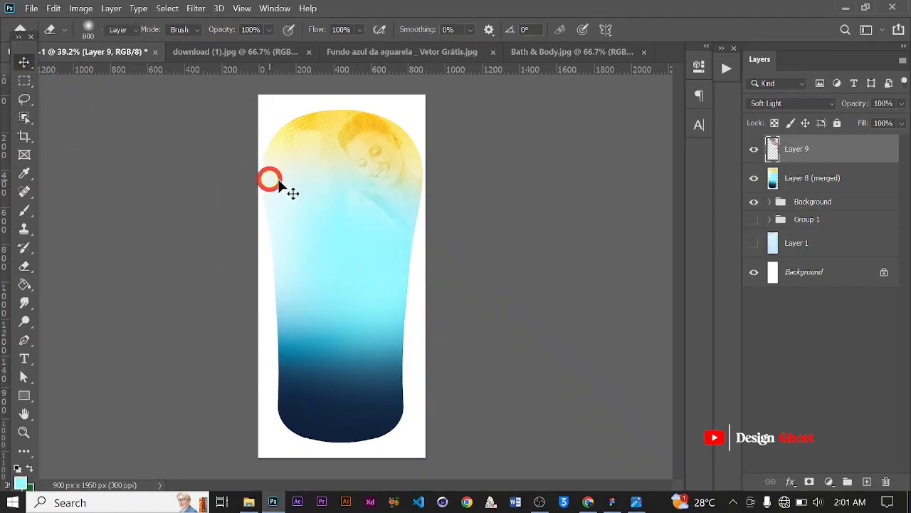
scroll(385, 177, "up", 3)
key("Return")
key("ctrl+0")
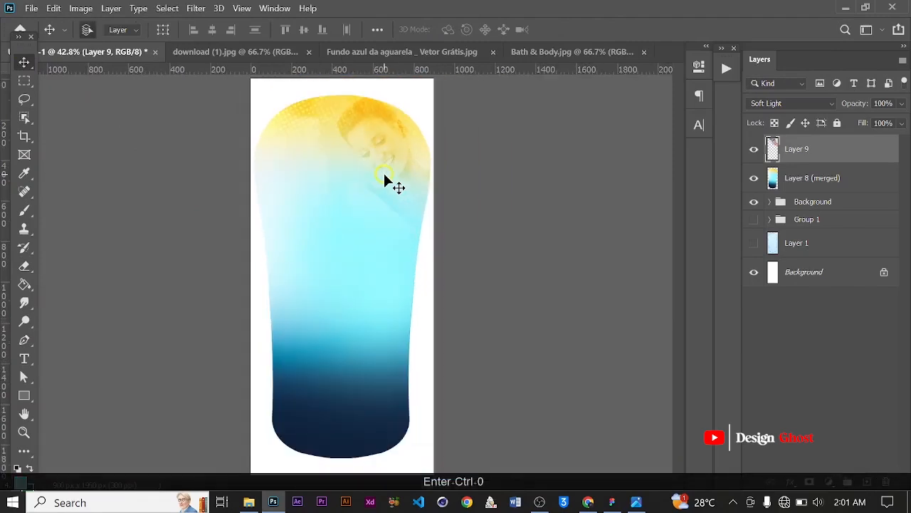
Duplicate the photo layer to strengthen the blended image
key("ctrl+j")
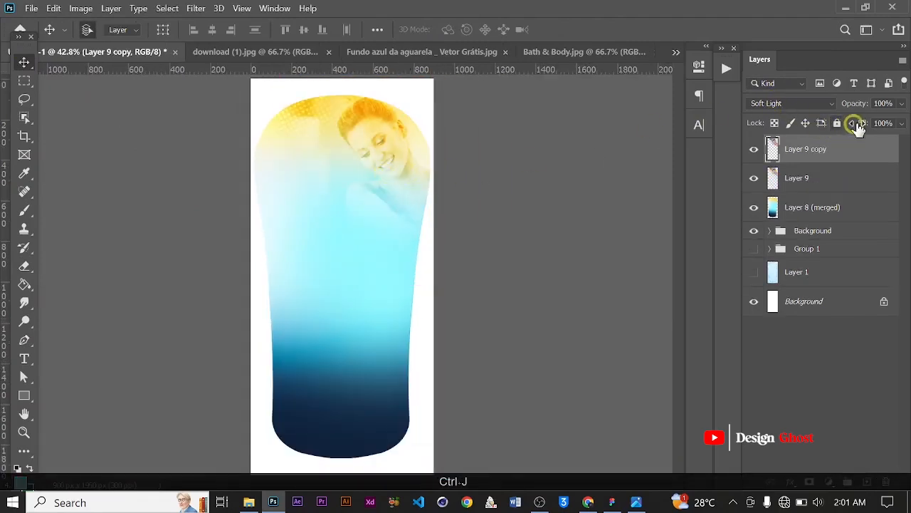
scroll(389, 164, "up", 2)
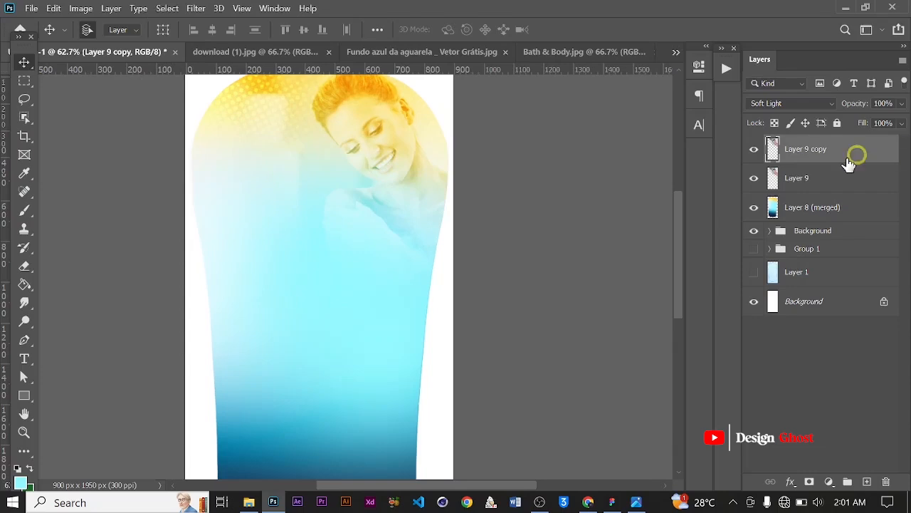
key("Return")
key("ctrl+0")
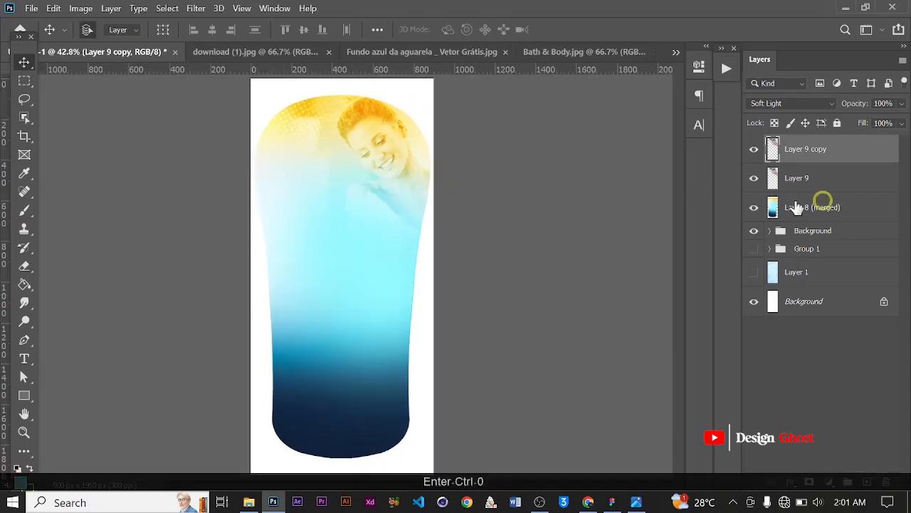
scroll(427, 163, "up", 3)
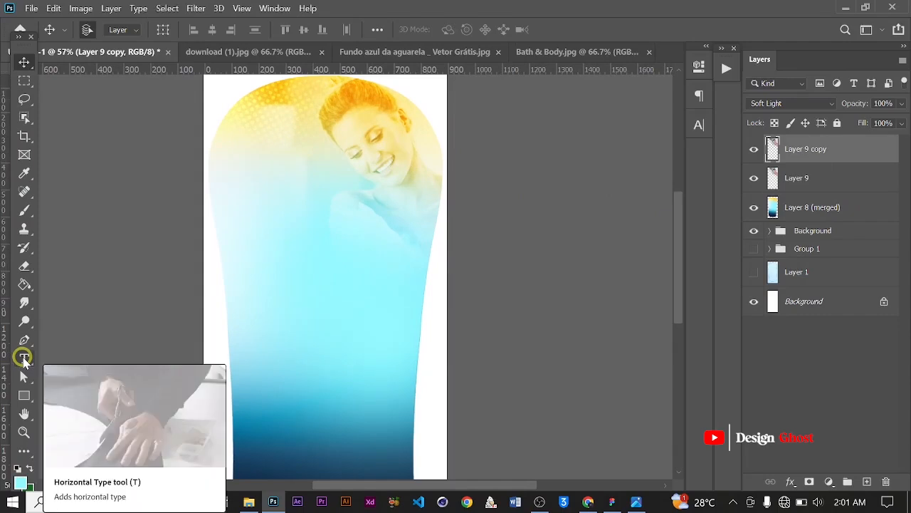
Add a text layer reading Aroma on the upper part of the bottle
left_click(24, 358)
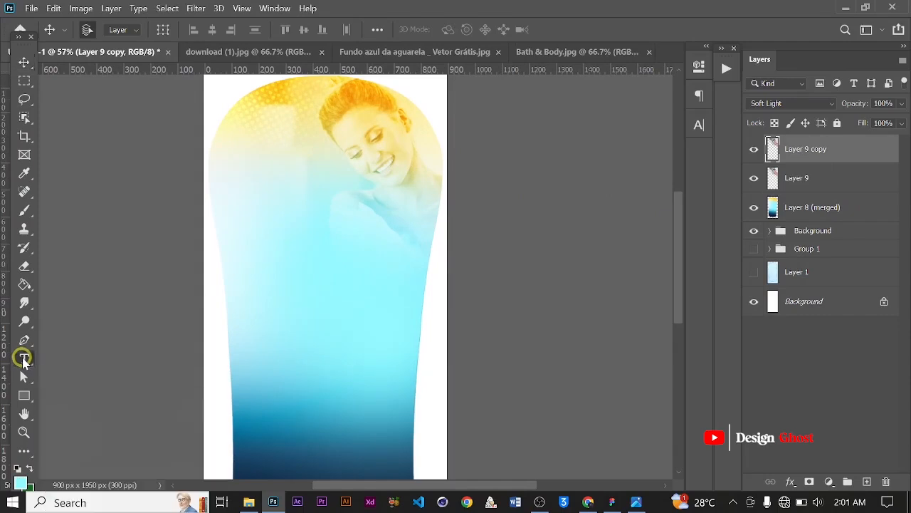
left_click(294, 197)
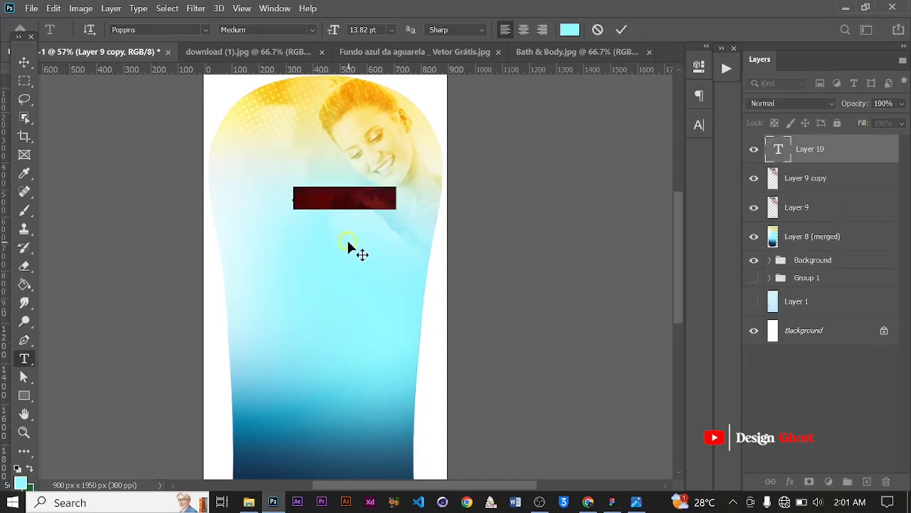
type("Ar")
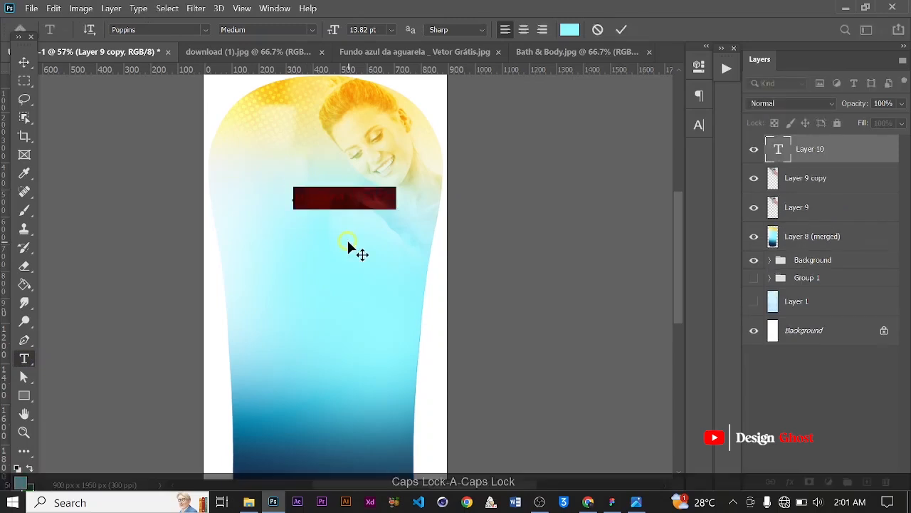
type("OMA")
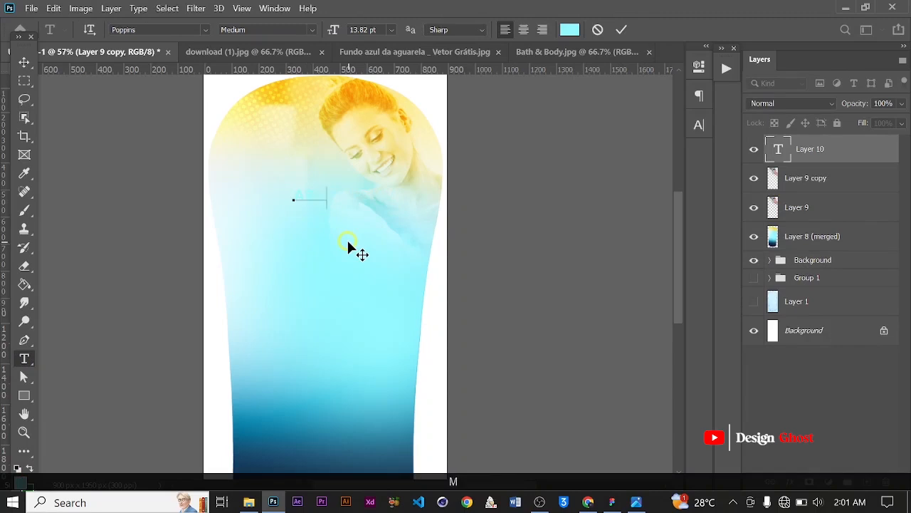
left_click(621, 29)
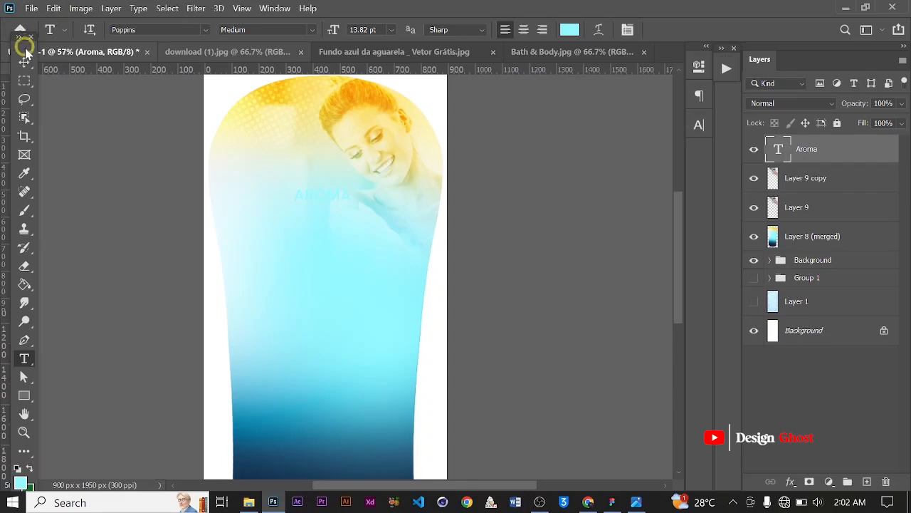
Color the Aroma text with the dark navy sampled from the bottle's base
left_click(22, 62)
key("ctrl+0")
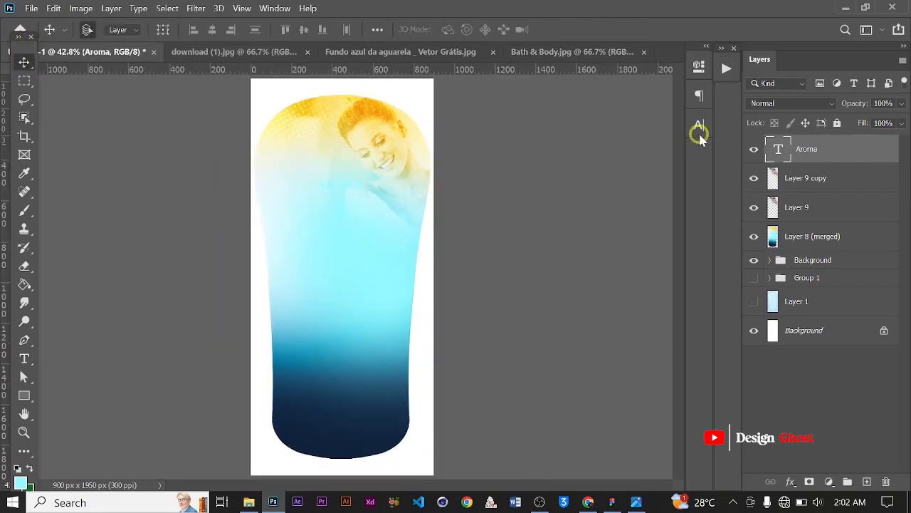
left_click(699, 133)
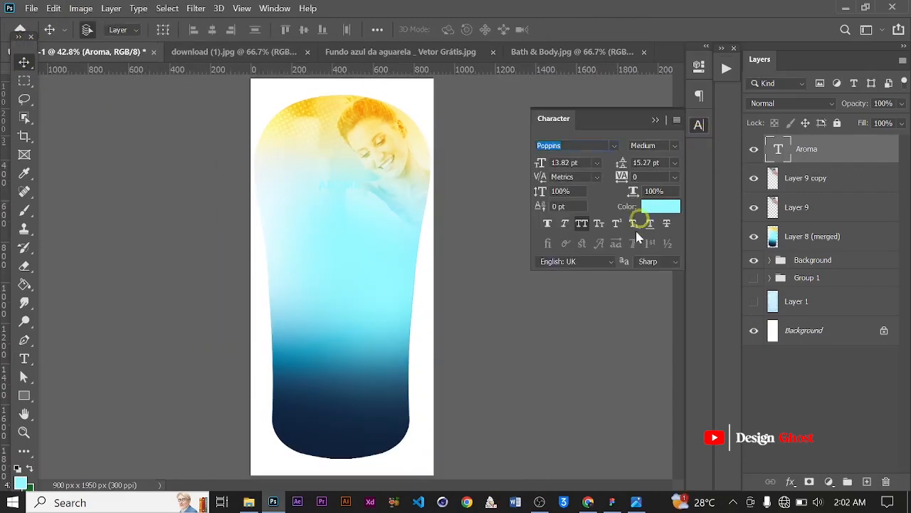
left_click(664, 212)
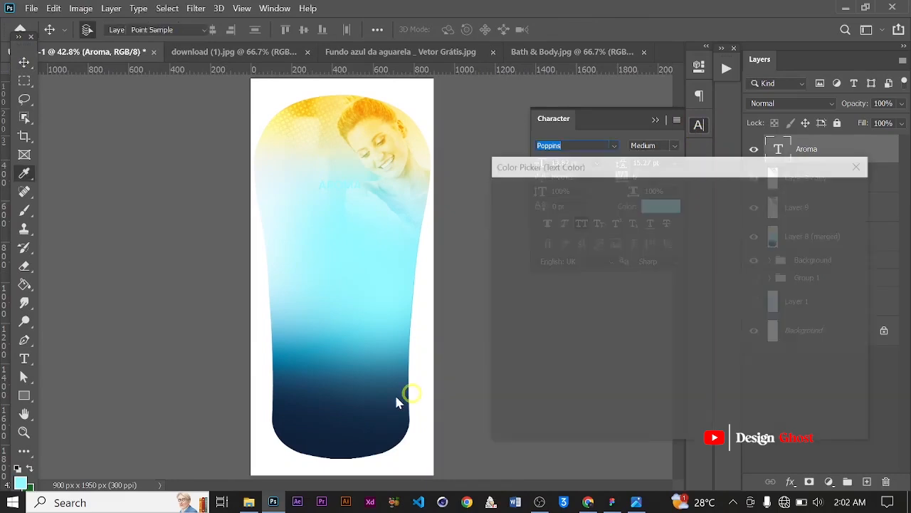
left_click(335, 442)
left_click(803, 199)
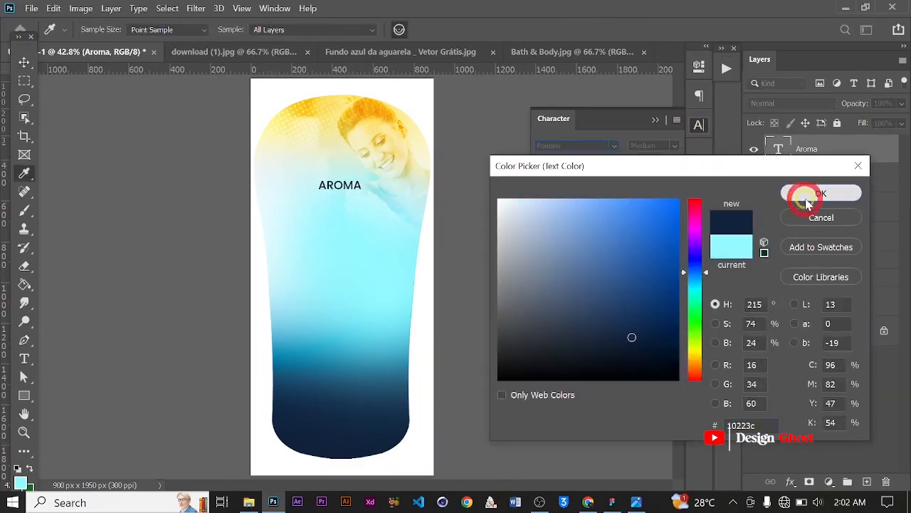
Turn off All Caps and set the text's font to Uncial Antiqua Regular
left_click(583, 229)
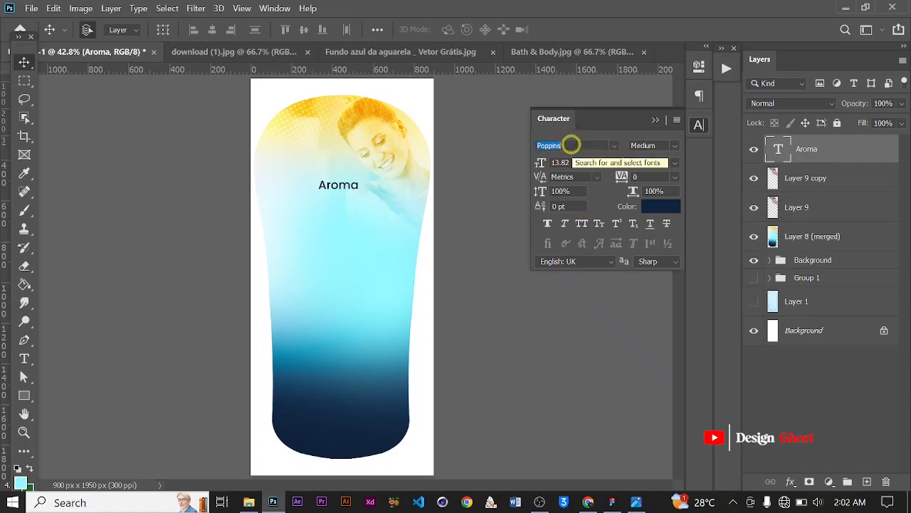
type("Uncial Antiqua")
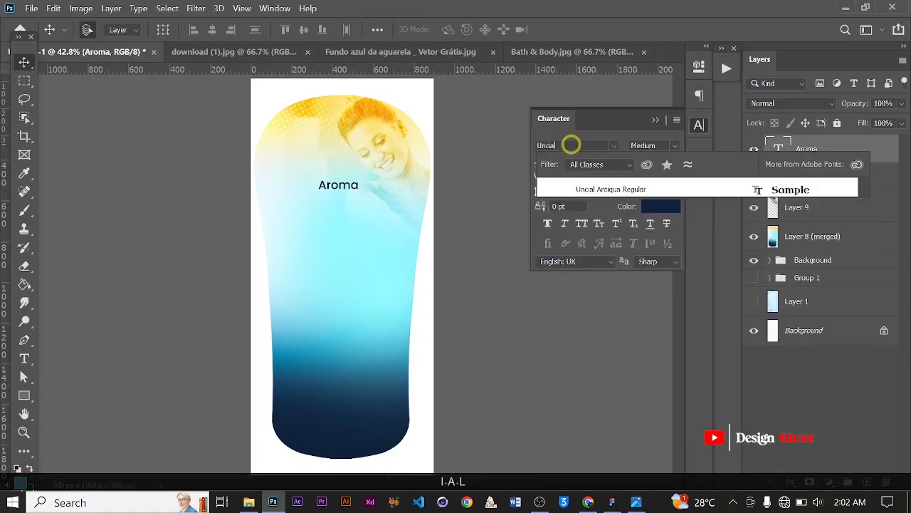
left_click(611, 188)
scroll(373, 184, "up", 2)
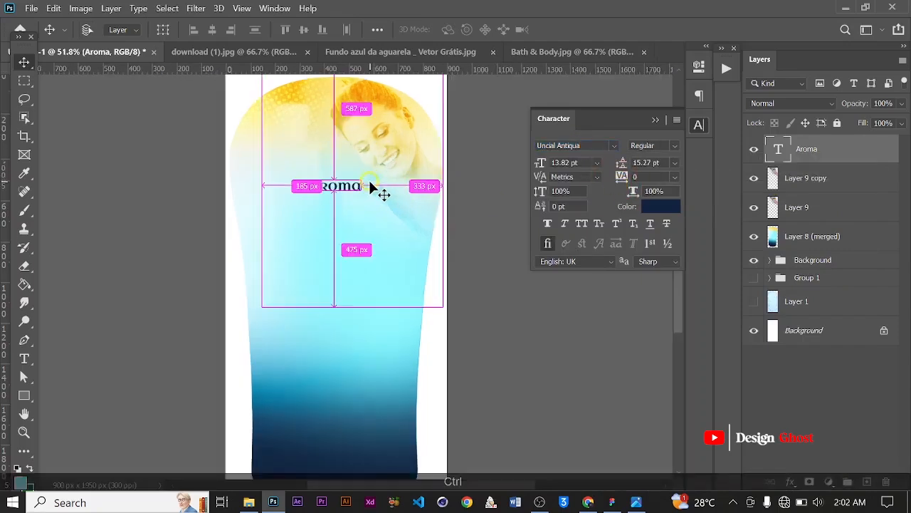
Scale the text up to about 40 pt and move it left on the bottle
key("ctrl+t")
left_click_drag(362, 198, 463, 247)
key("Return")
scroll(358, 188, "up", 1)
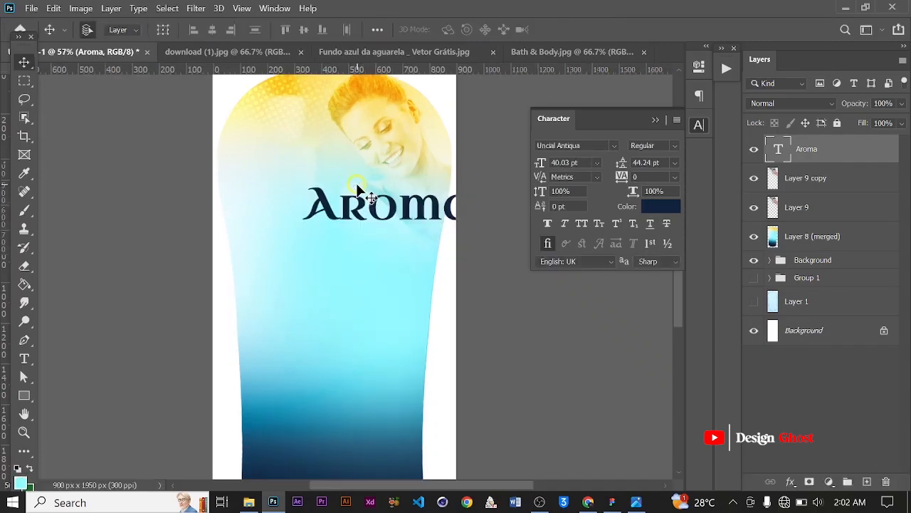
scroll(396, 221, "up", 1)
left_click_drag(403, 217, 345, 204)
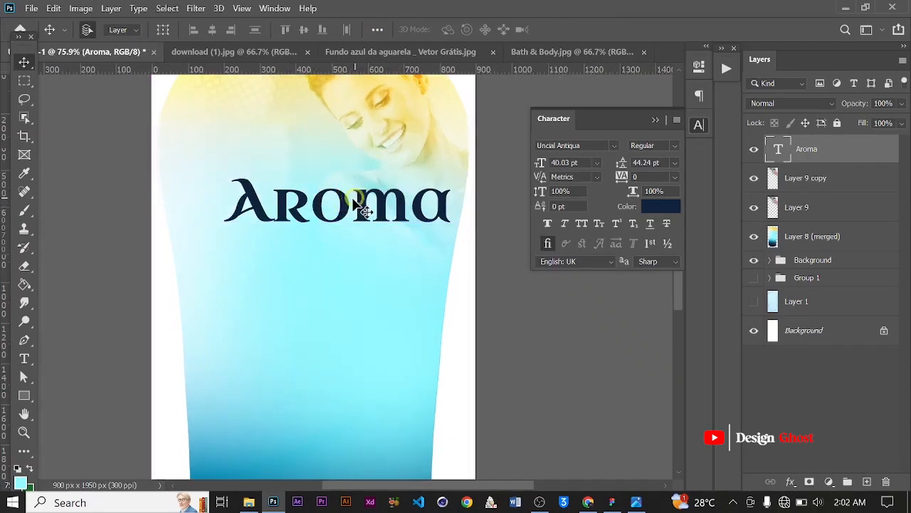
Delete the final letters so the text reads Aro
key("t")
left_click(353, 204)
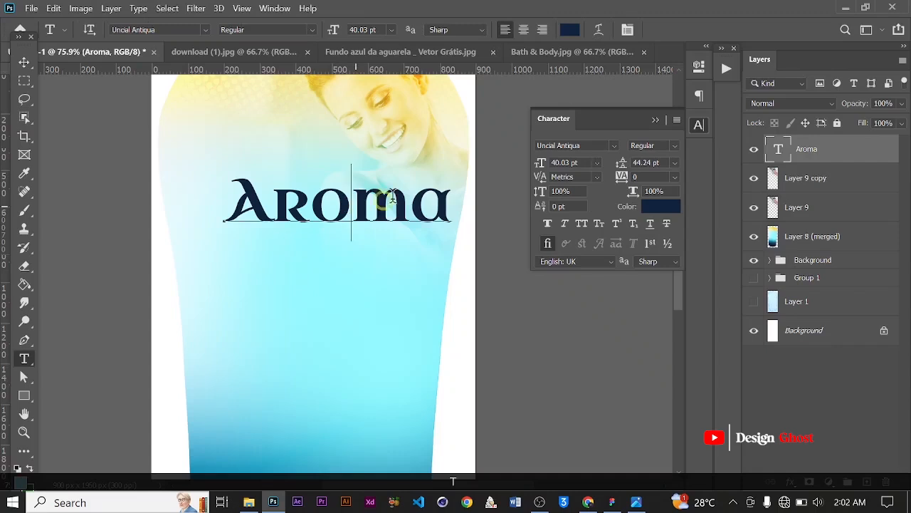
left_click_drag(392, 196, 508, 186)
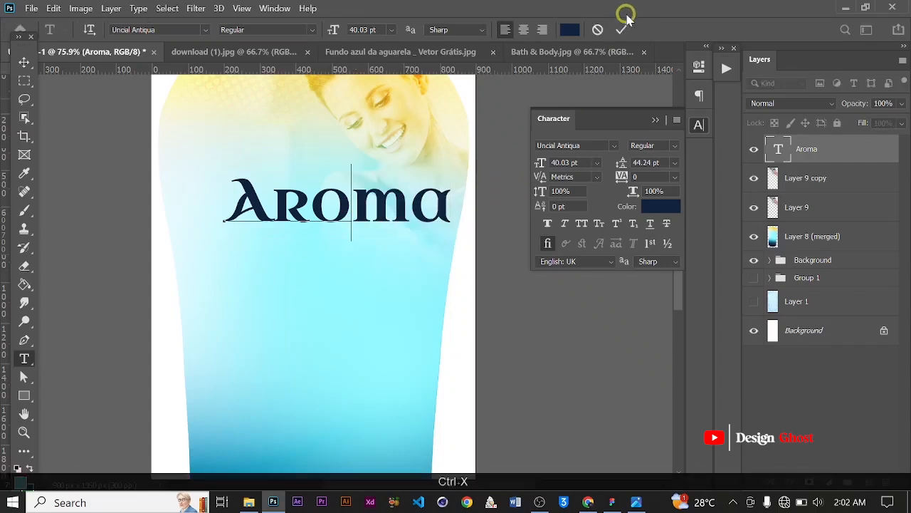
key("Delete")
key("Delete")
left_click(622, 30)
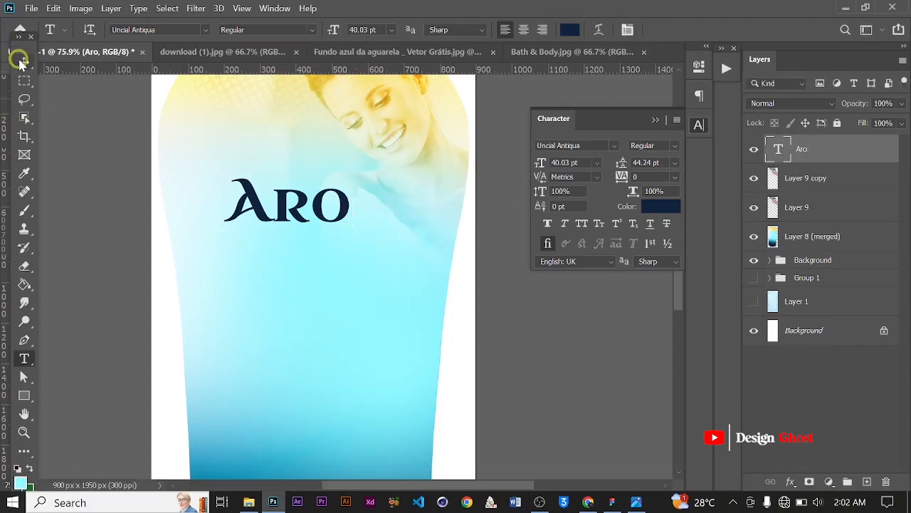
Set the text tracking to -75
left_click(23, 62)
left_click(674, 177)
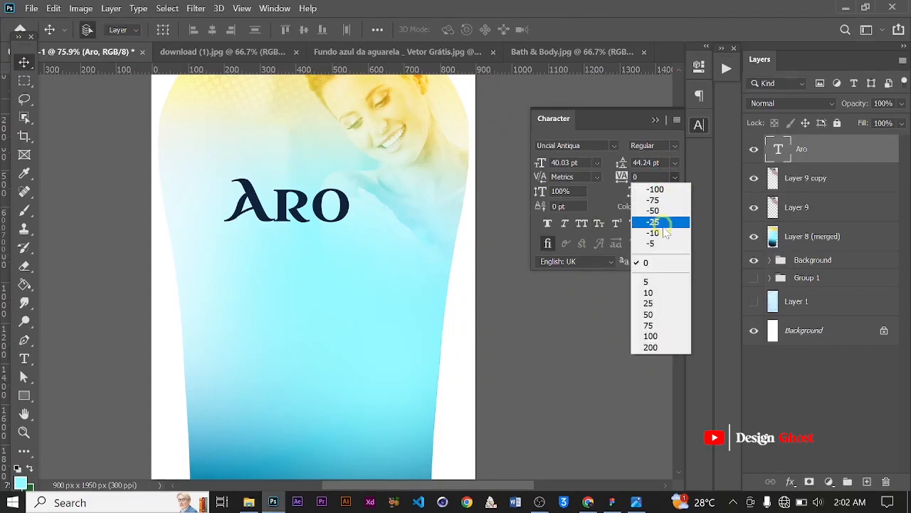
left_click(673, 201)
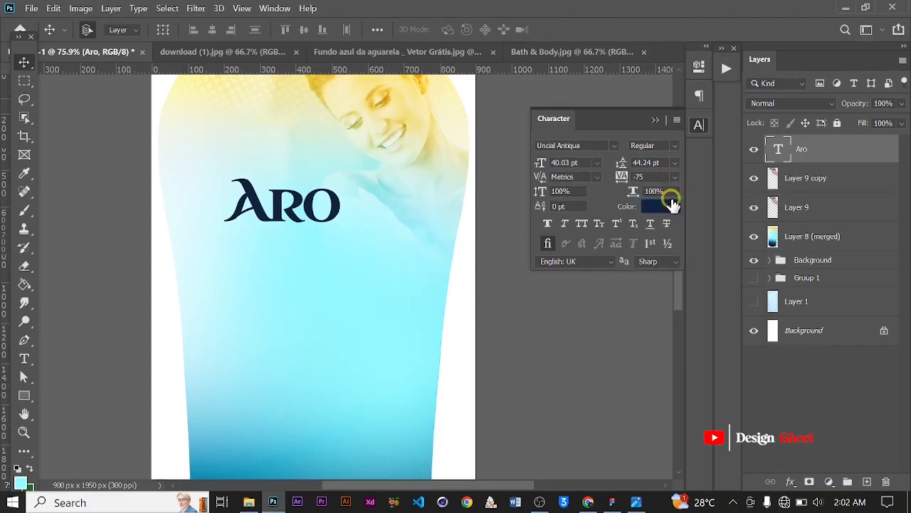
left_click(674, 148)
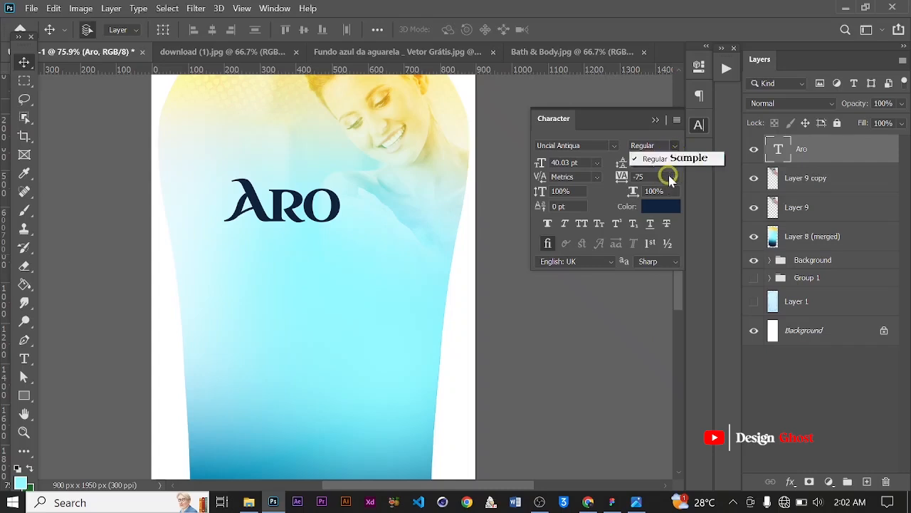
left_click(670, 178)
left_click(674, 177)
left_click(667, 191)
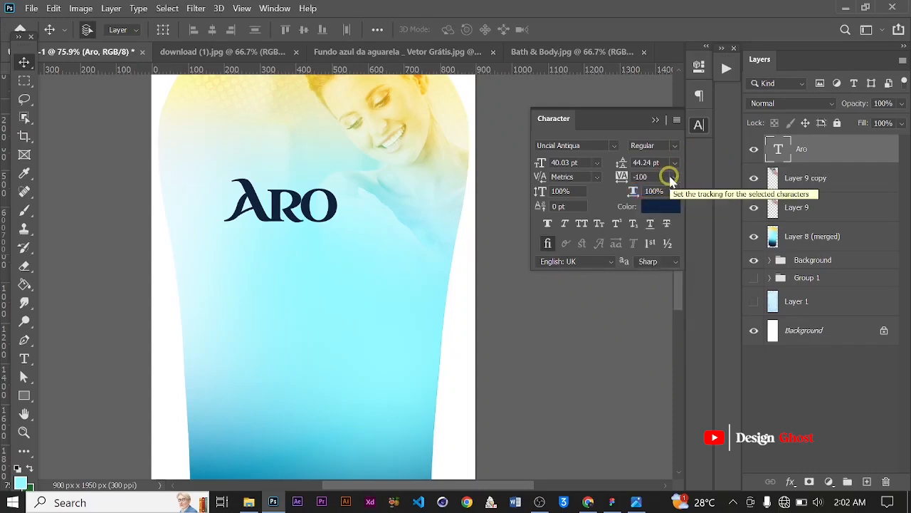
left_click(673, 178)
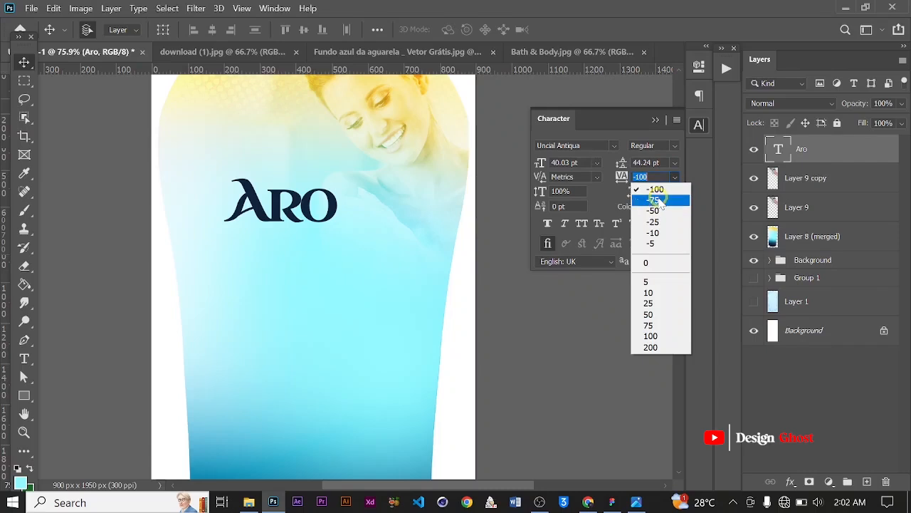
left_click(655, 199)
left_click(655, 210)
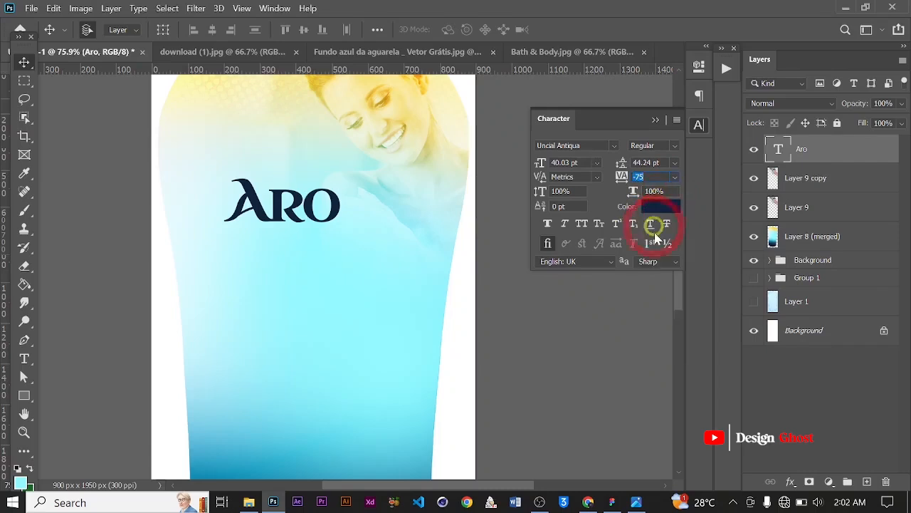
Change the text color to blue #003177
left_click(668, 268)
left_click_drag(668, 268, 680, 294)
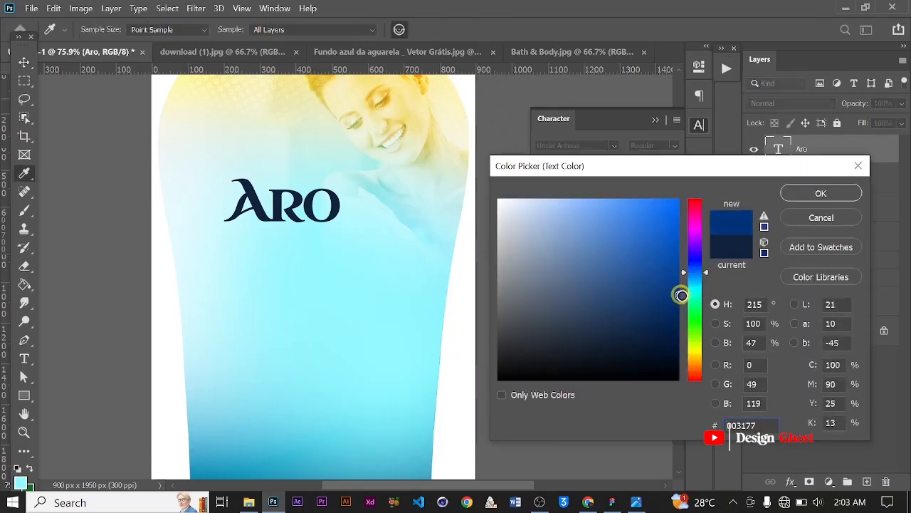
left_click(819, 193)
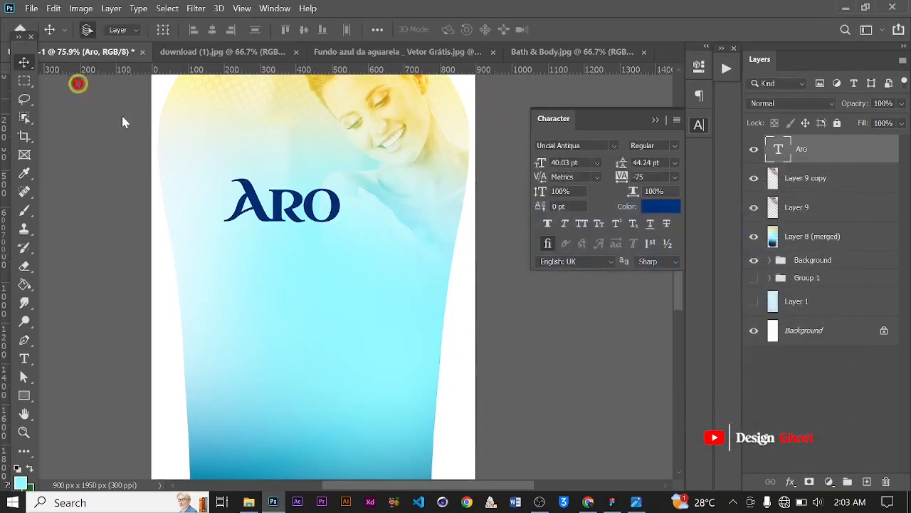
Move the Aro text right and scale it up to about 49 pt
scroll(207, 178, "down", 2)
left_click_drag(269, 203, 292, 203)
key("ctrl+t")
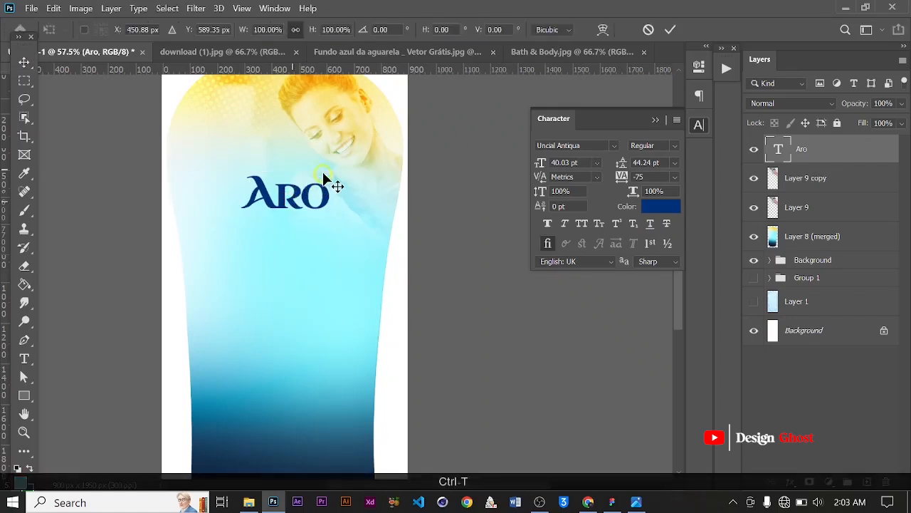
left_click_drag(327, 163, 341, 153)
key("Return")
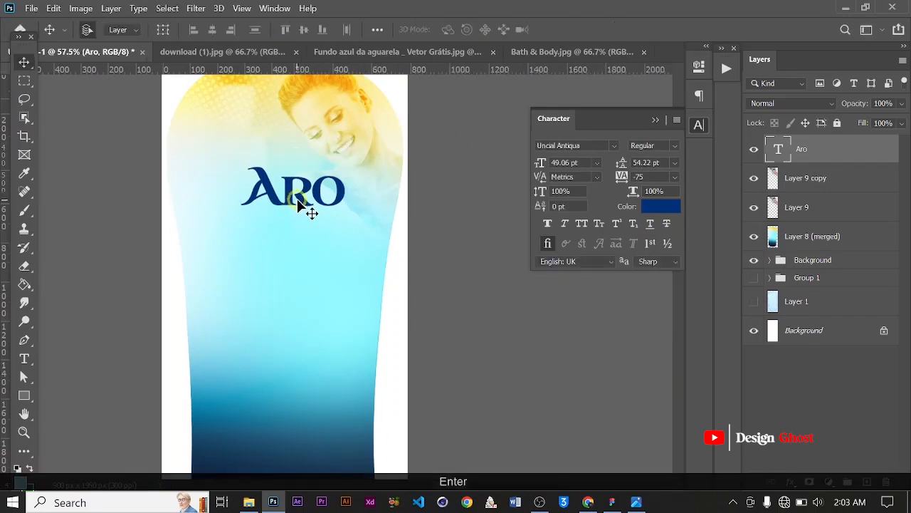
Duplicate the Aro text layer and place the copy below the original
scroll(297, 199, "down", 2)
left_click_drag(356, 216, 345, 243)
scroll(343, 206, "up", 2)
Replace the duplicated text's content with ma and commit the edit
key("t")
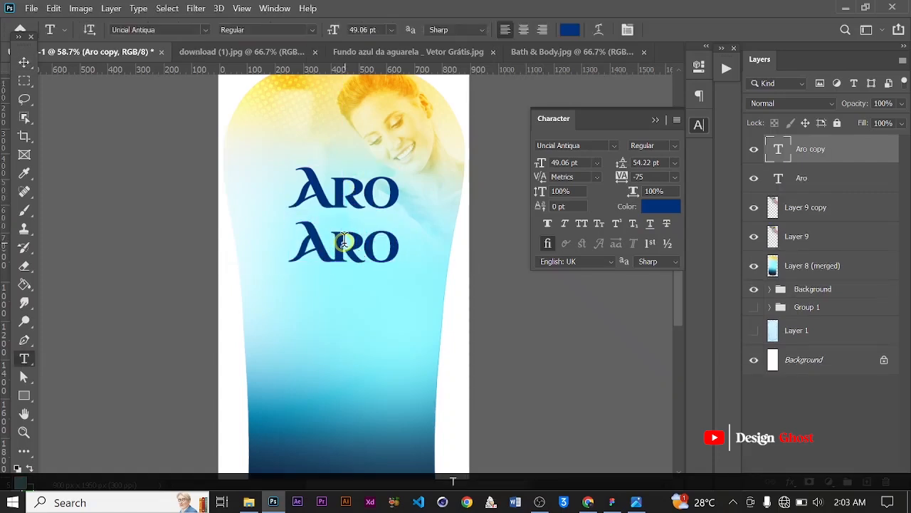
key("ctrl+a")
type("ma")
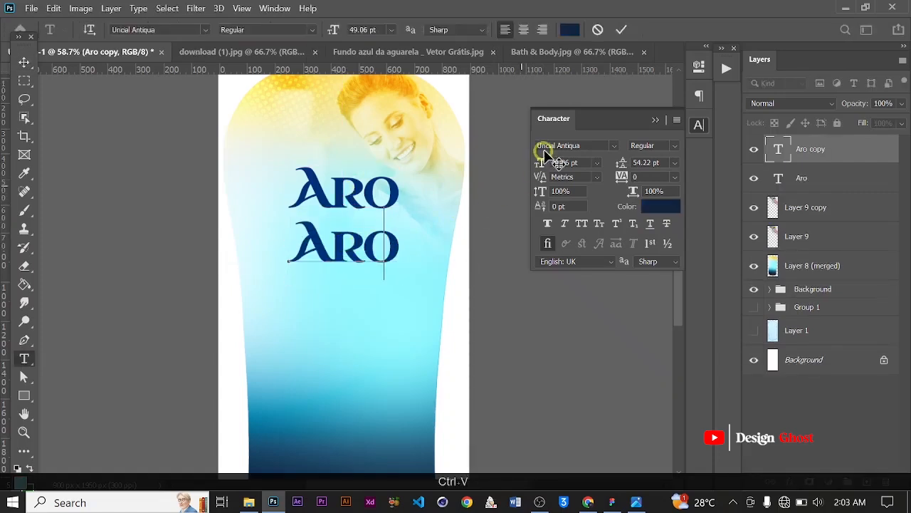
left_click(623, 30)
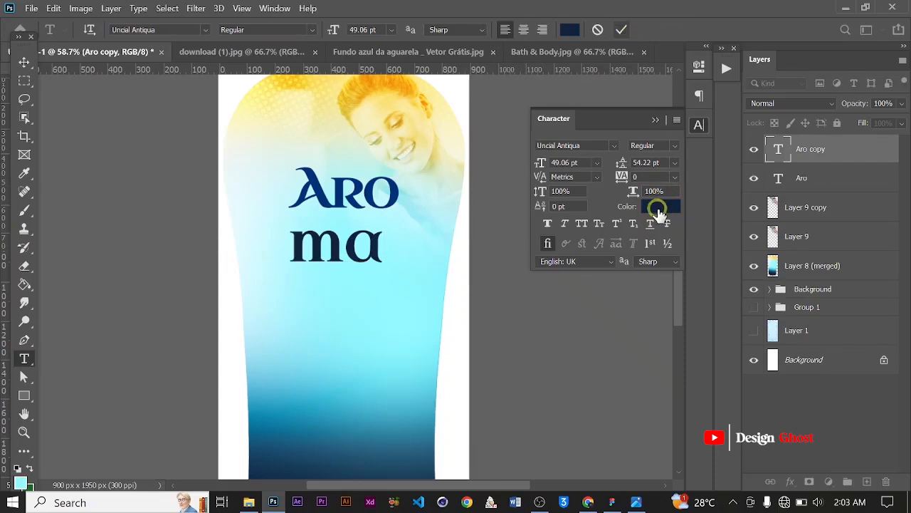
Confirm the text color for the ma layer and set its tracking to -75
left_click(660, 206)
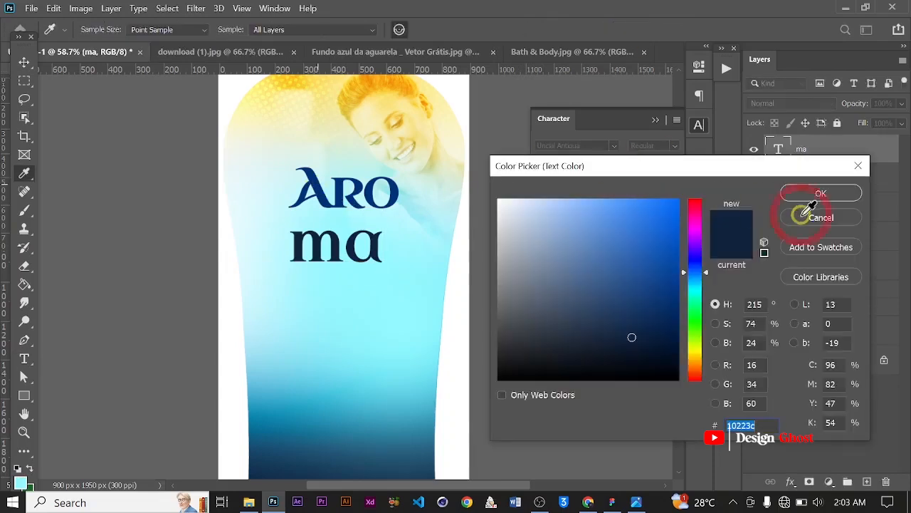
left_click(807, 192)
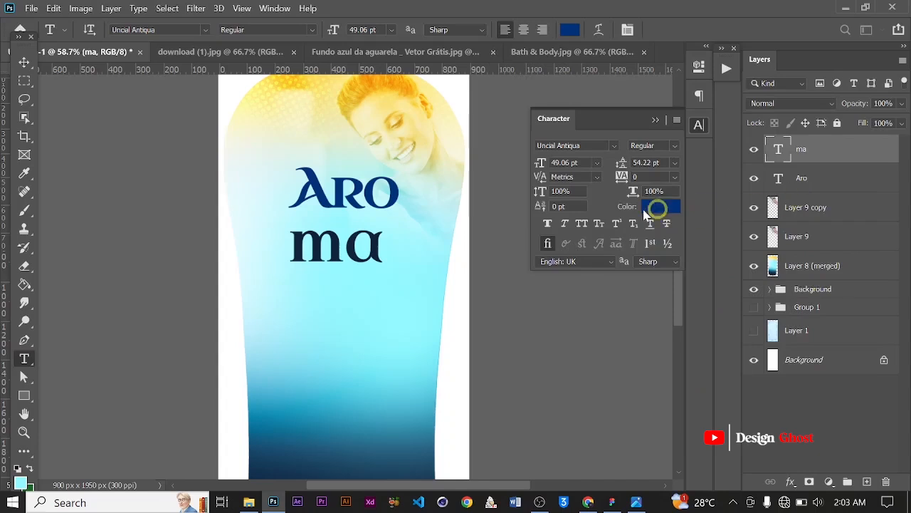
scroll(415, 244, "up", 1)
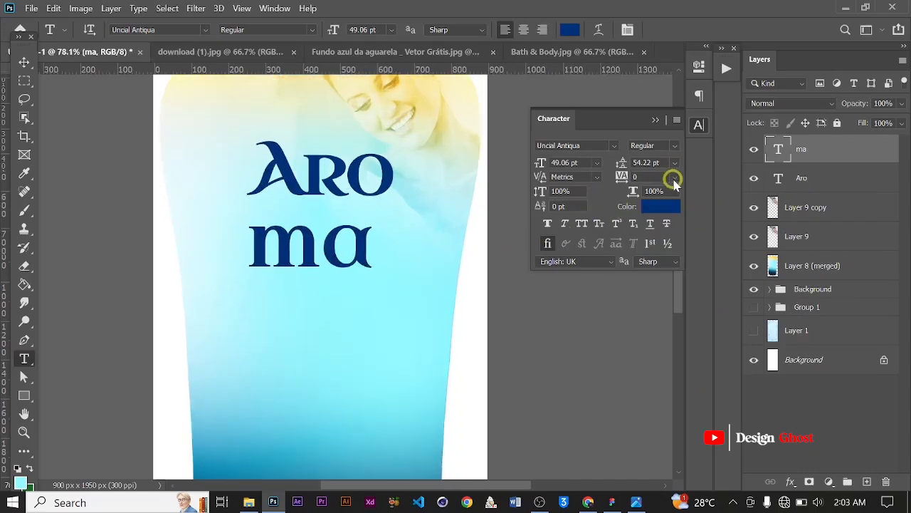
left_click(673, 178)
left_click(655, 195)
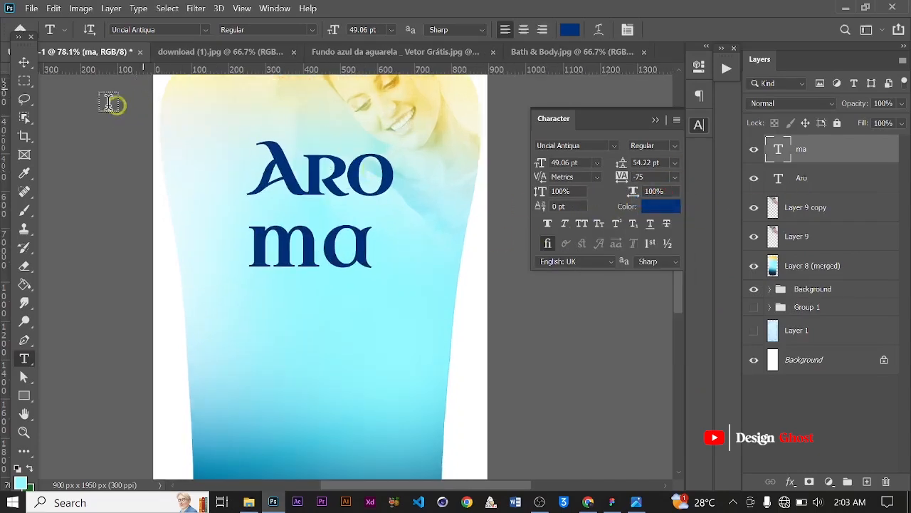
Move the ma text up so it sits directly beneath Aro
left_click(24, 62)
scroll(326, 261, "up", 1)
left_click_drag(324, 251, 325, 227)
scroll(395, 232, "up", 2)
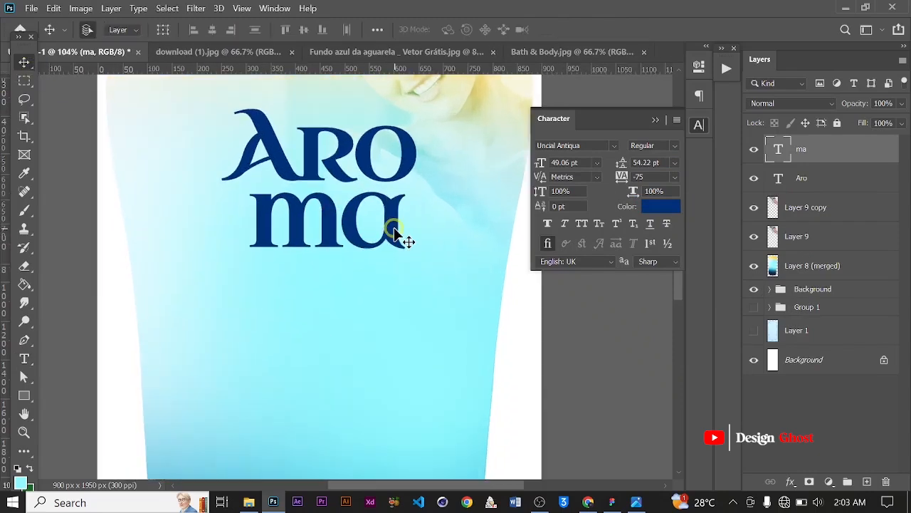
scroll(396, 235, "down", 1)
scroll(372, 238, "up", 3)
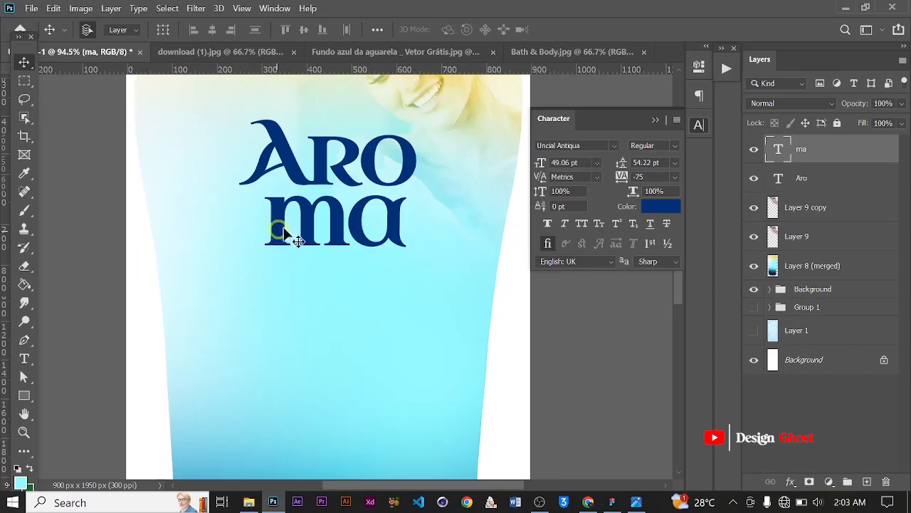
Scale the ma text down to about 45.85 pt with Free Transform
key("ctrl+t")
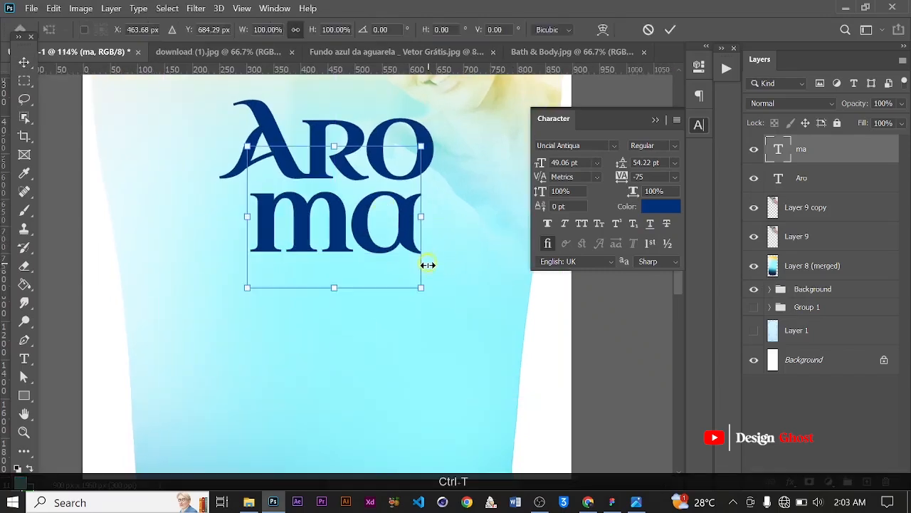
left_click_drag(418, 284, 413, 266)
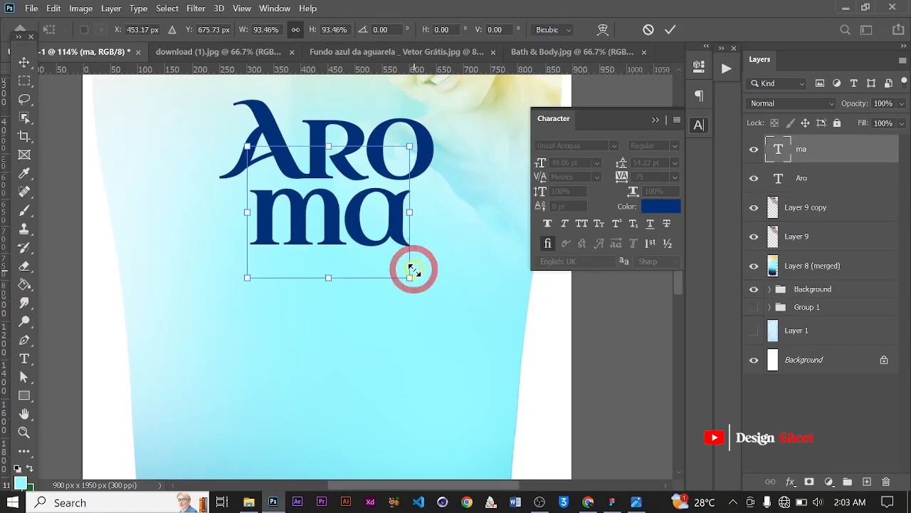
key("Return")
key("ctrl+0")
scroll(428, 228, "up", 5)
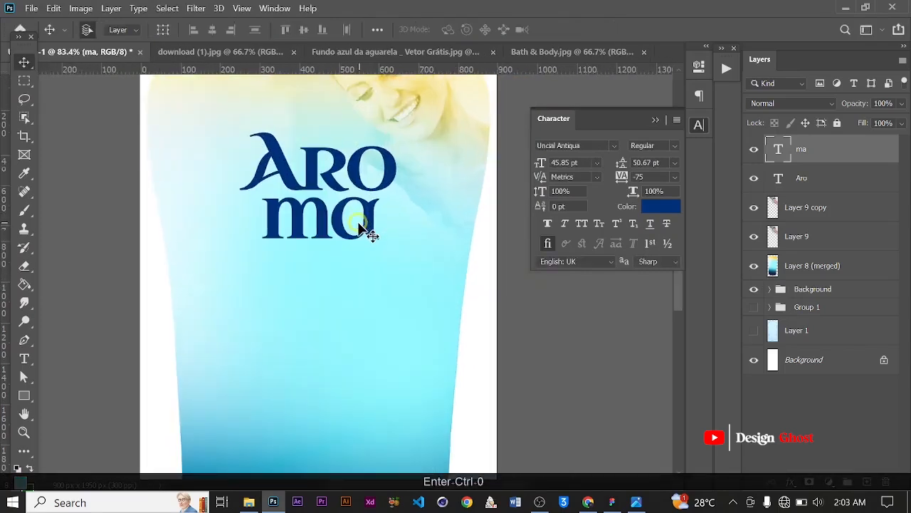
scroll(368, 225, "down", 2)
scroll(368, 224, "up", 1)
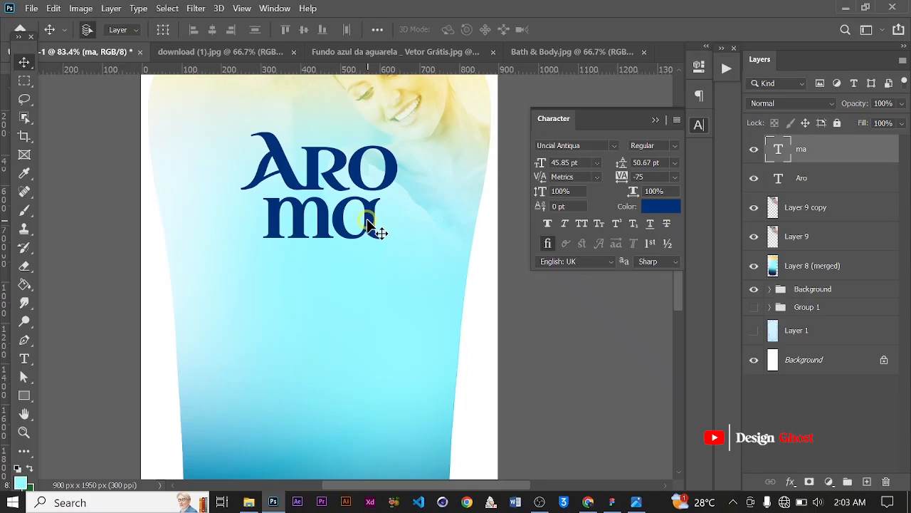
Duplicate the ma text below and change the copy's font to Afolkalips Swash
left_click_drag(376, 218, 363, 291)
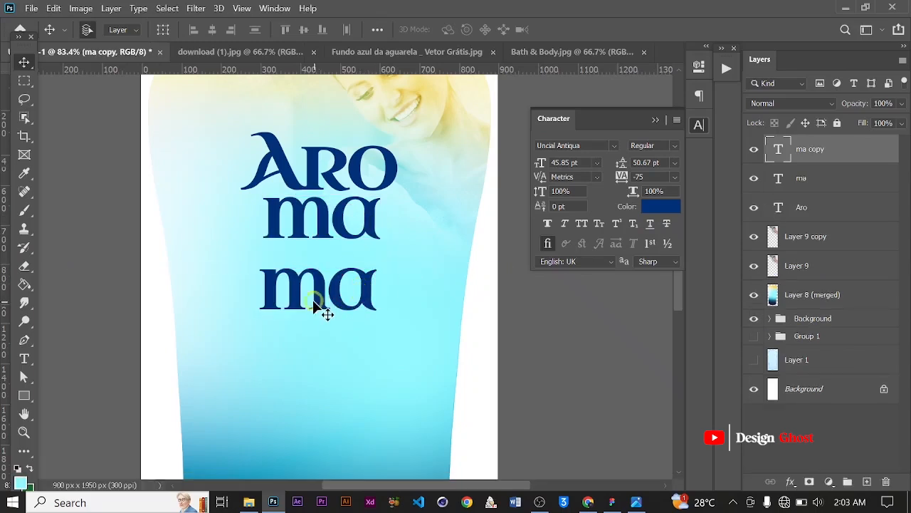
key("t")
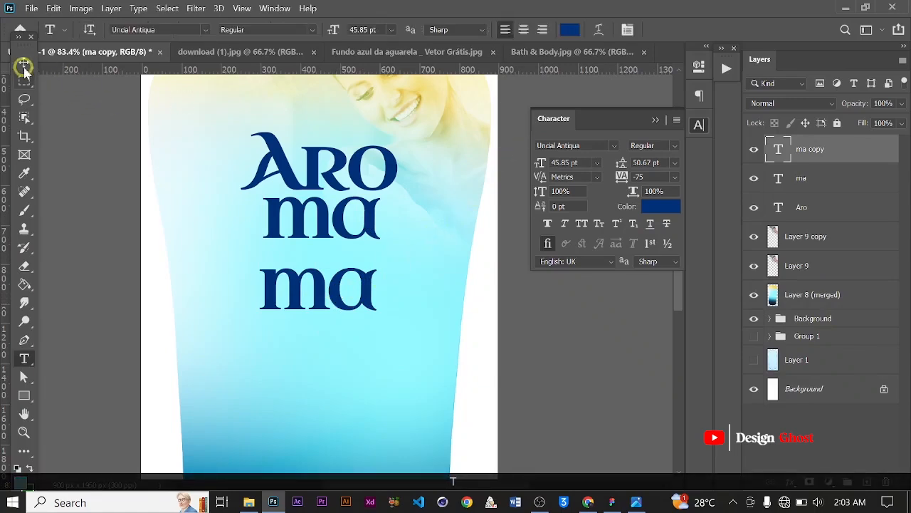
left_click(555, 163)
key("v")
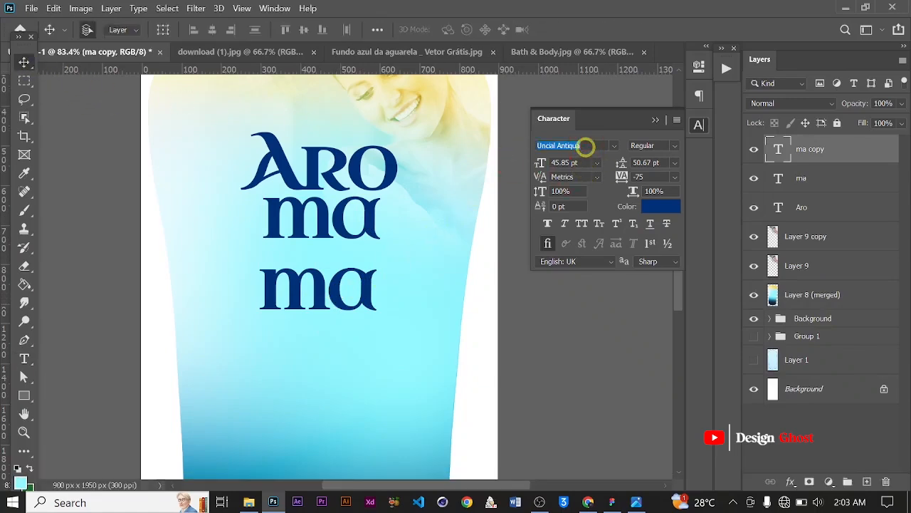
type("Afr")
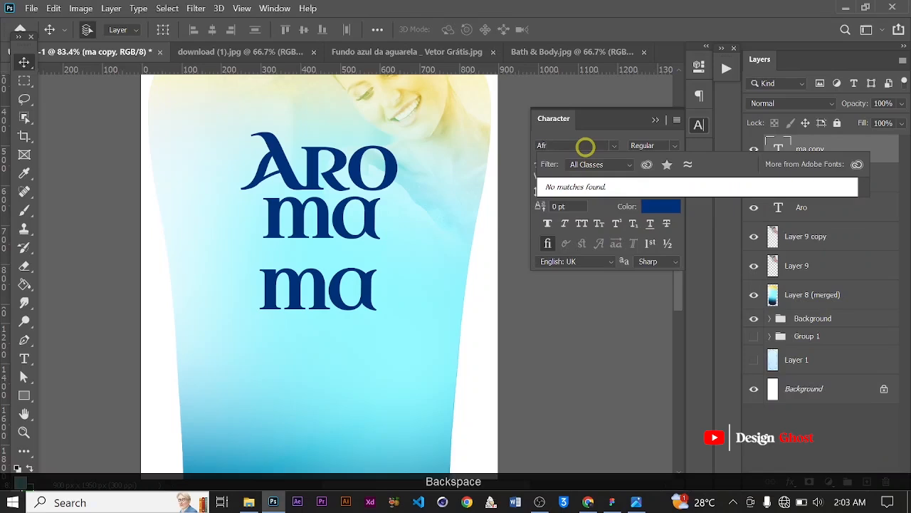
key("BackSpace")
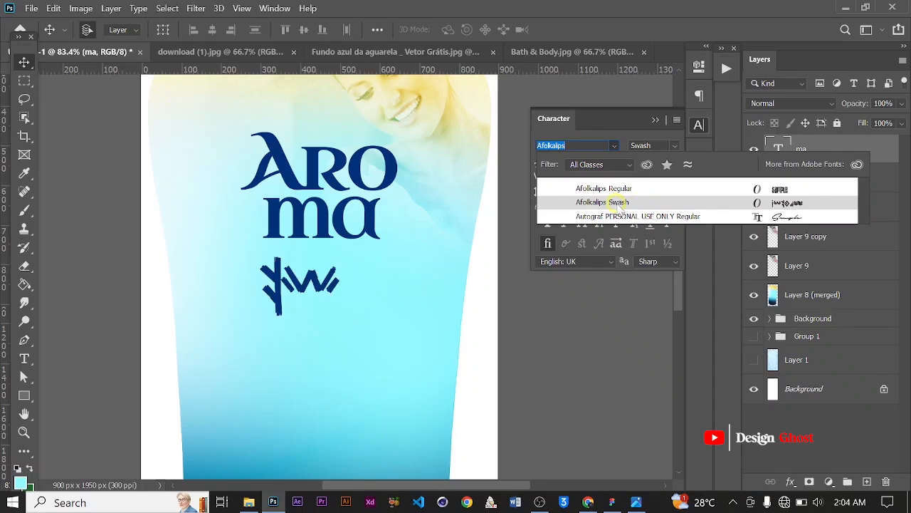
left_click(621, 203)
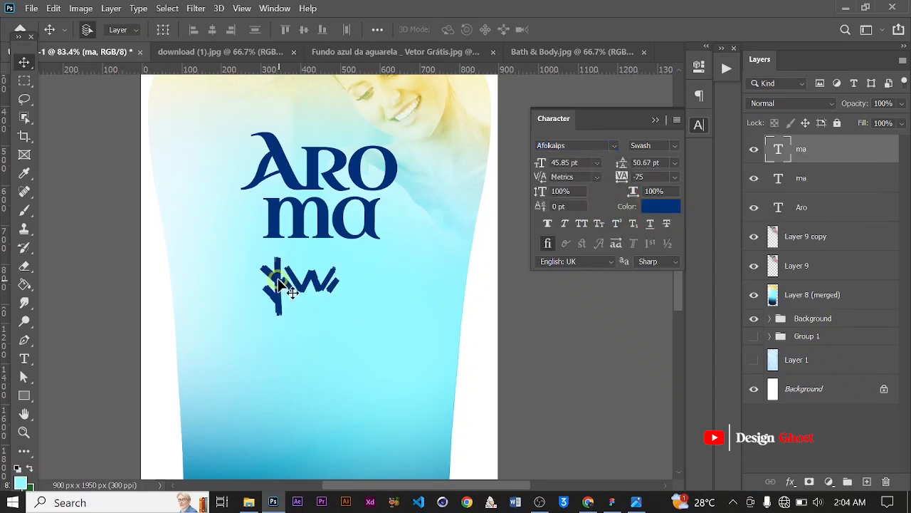
Delete all but the first swash character in the duplicated text
key("t")
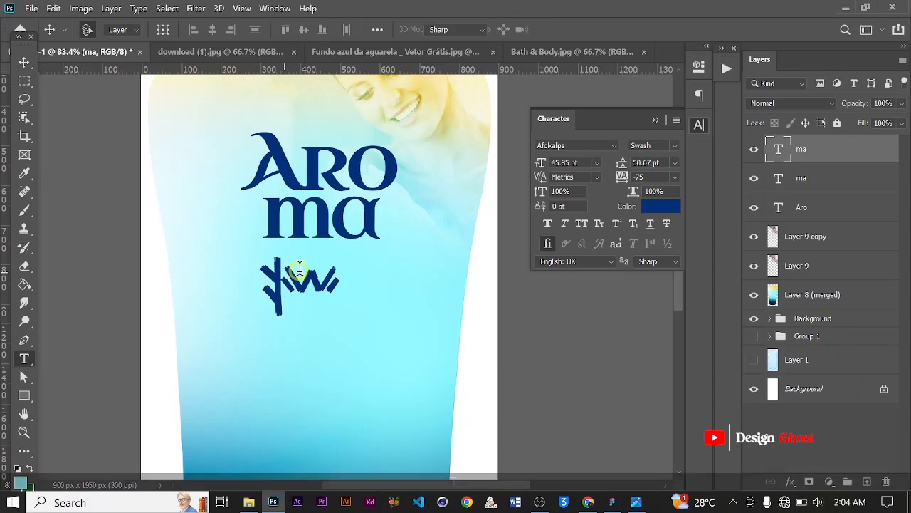
left_click_drag(282, 281, 378, 274)
key("BackSpace")
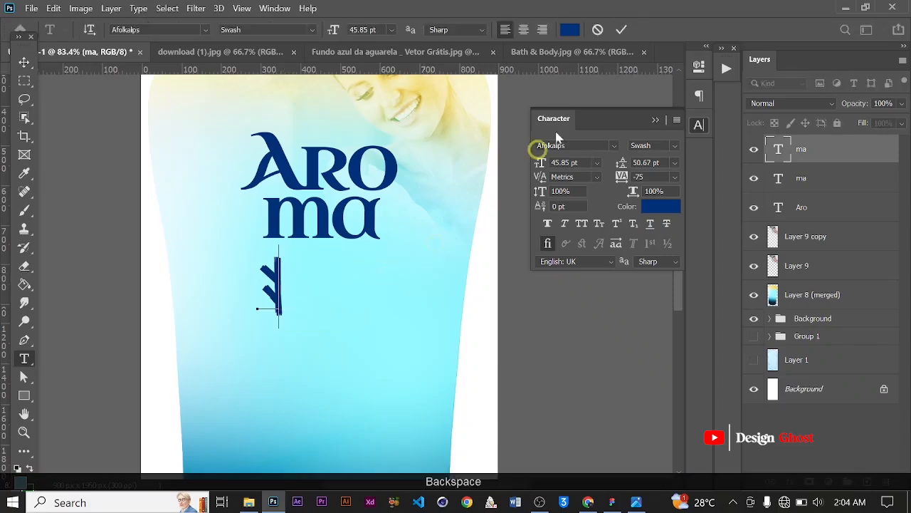
left_click(23, 62)
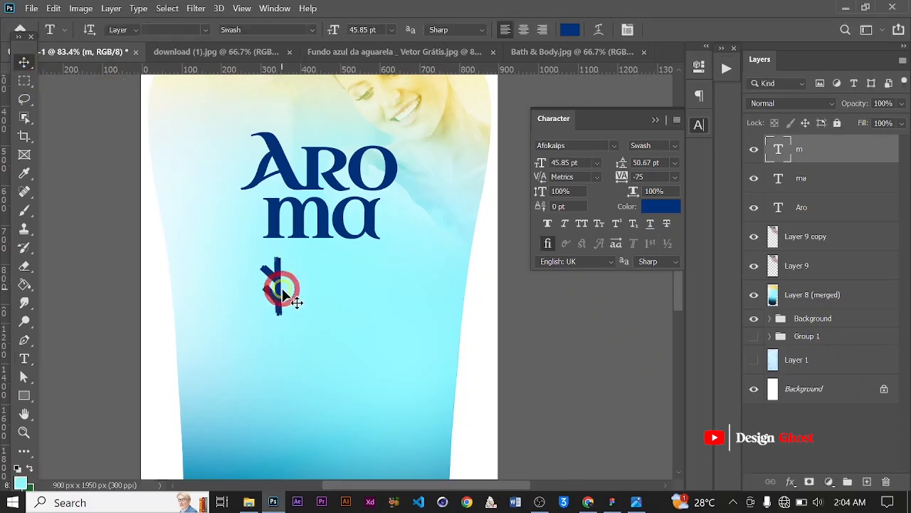
Move the swash glyph to the right end of the ma line
scroll(278, 296, "up", 3)
mouse_move(278, 297)
left_mouse_down()
mouse_move(428, 224)
mouse_move(438, 205)
left_mouse_up()
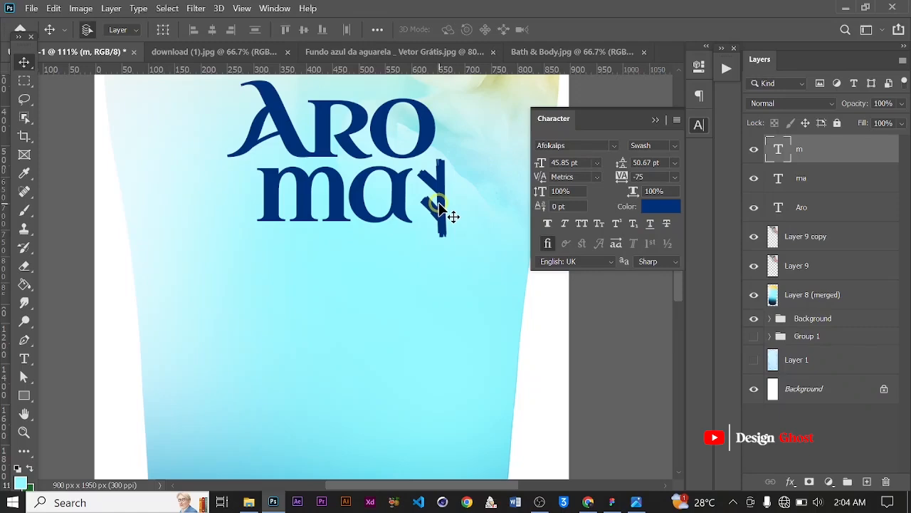
key("Return")
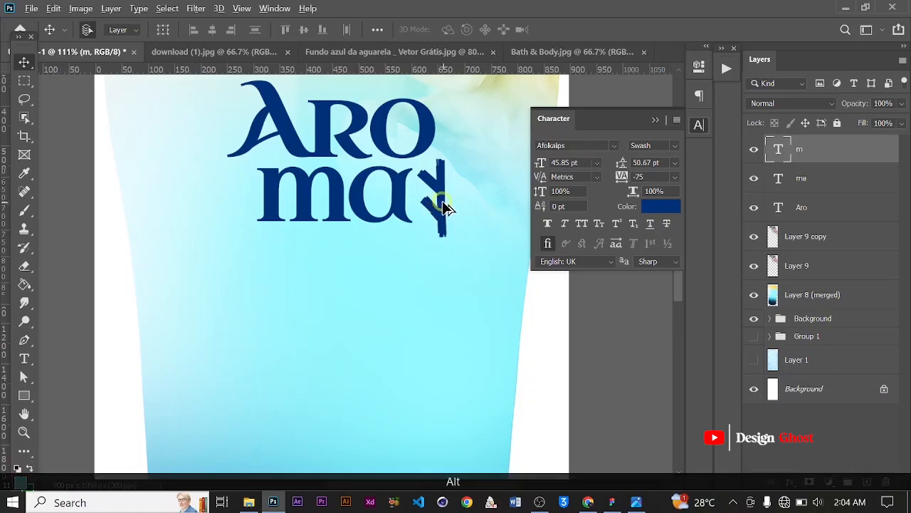
Duplicate the swash glyph to the left of ma and flip the copy horizontally
left_click_drag(435, 204, 235, 206)
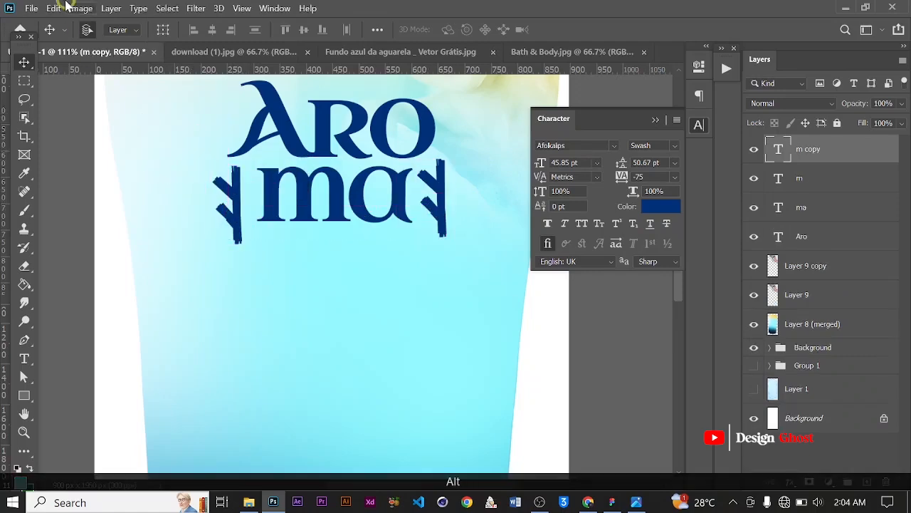
left_click(55, 10)
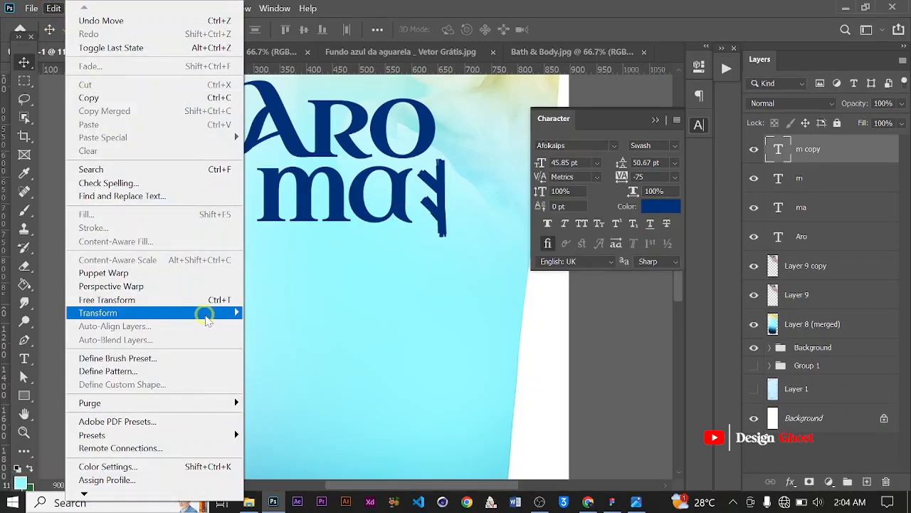
mouse_move(210, 313)
left_click(327, 303)
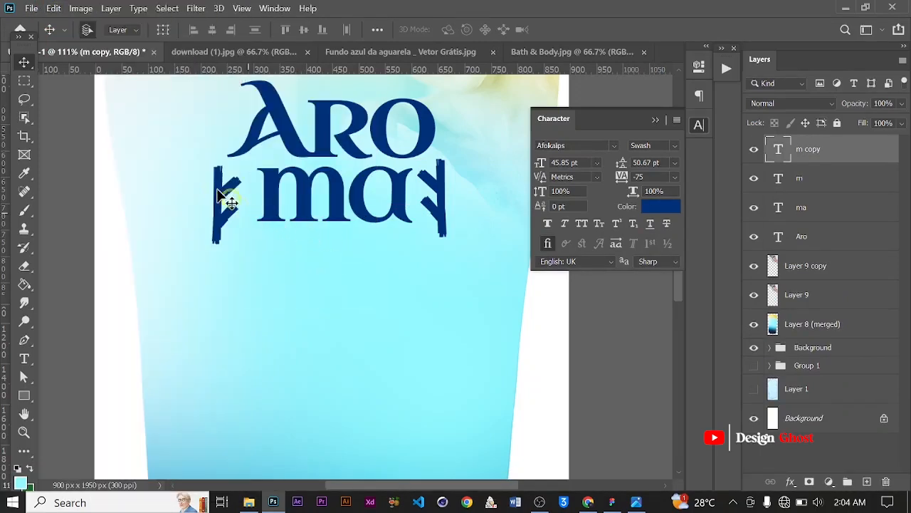
Nudge the left swash glyph slightly to the right
key("Right")
key("Right")
key("Right")
key("Right")
key("Right")
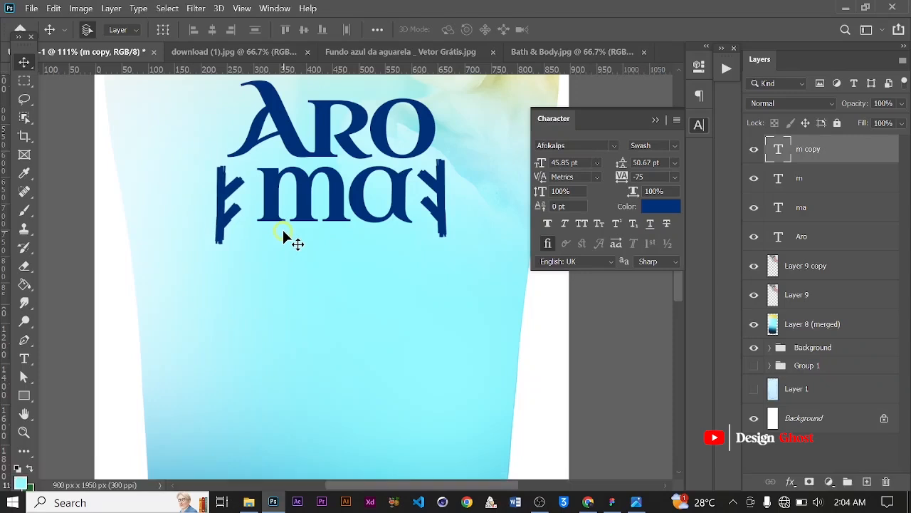
Align the left swash glyph's top with the right one using a temporary horizontal guide, then remove the guide
left_click_drag(347, 71, 346, 157)
key("Up")
key("Up")
key("Up")
key("Up")
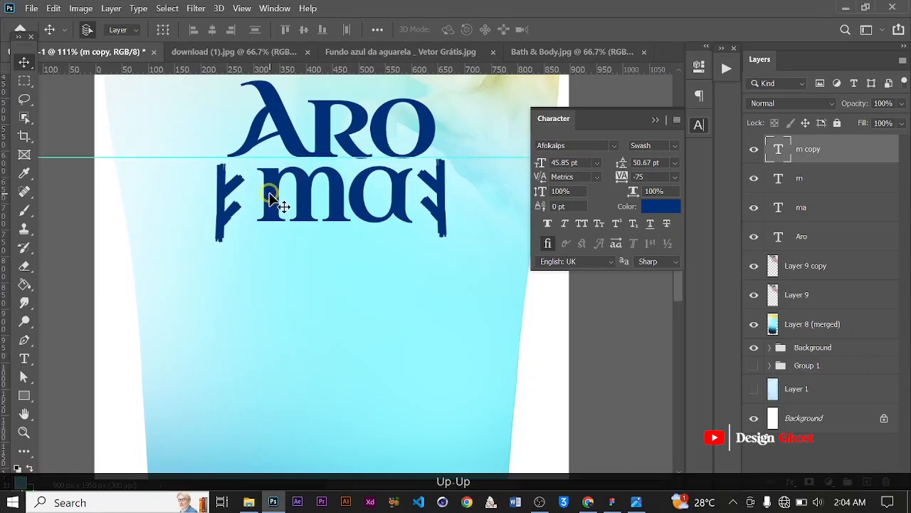
key("Up")
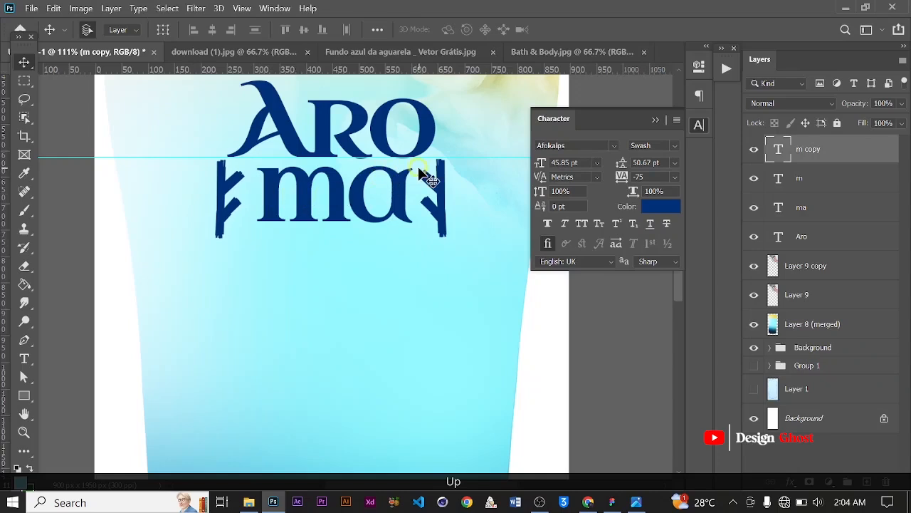
left_click_drag(433, 159, 460, 71)
scroll(356, 171, "down", 3)
Group the Aro, ma and both swash glyph text layers together
left_click(821, 243, "shift")
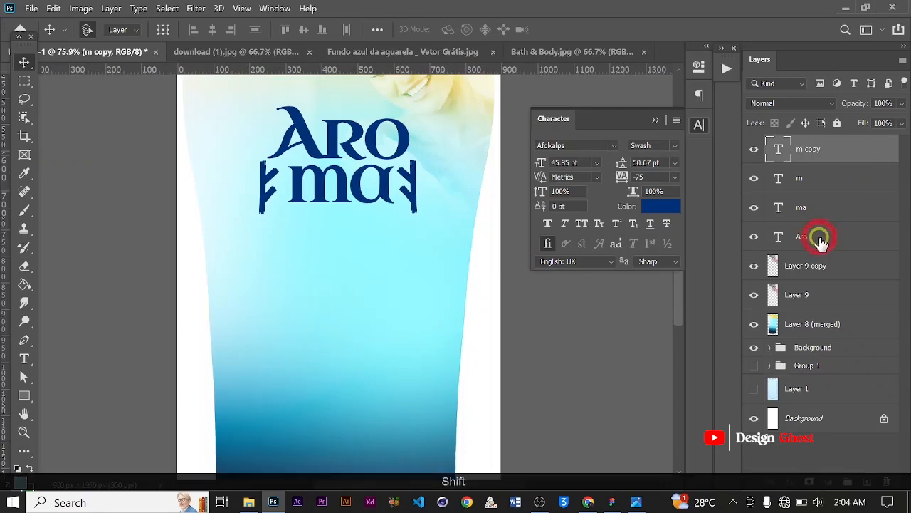
key("ctrl+g")
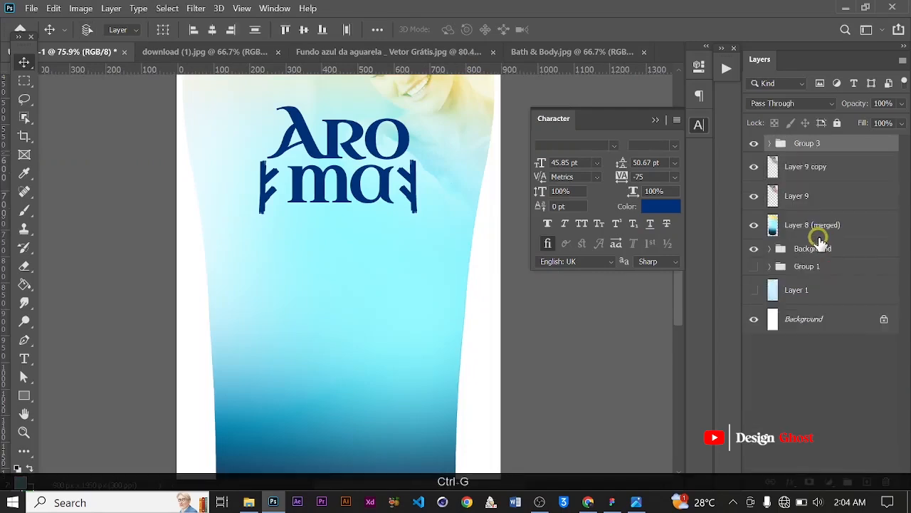
Nudge the left swash glyph slightly to the right
scroll(281, 195, "up", 3)
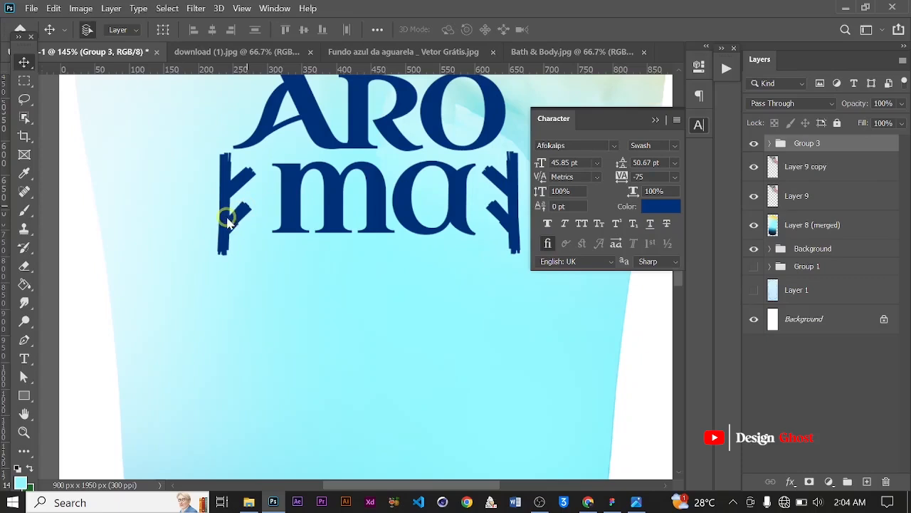
left_click(242, 213)
key("Right")
key("Right")
key("Right")
Nudge the right swash glyph slightly to the right
scroll(344, 217, "down", 4)
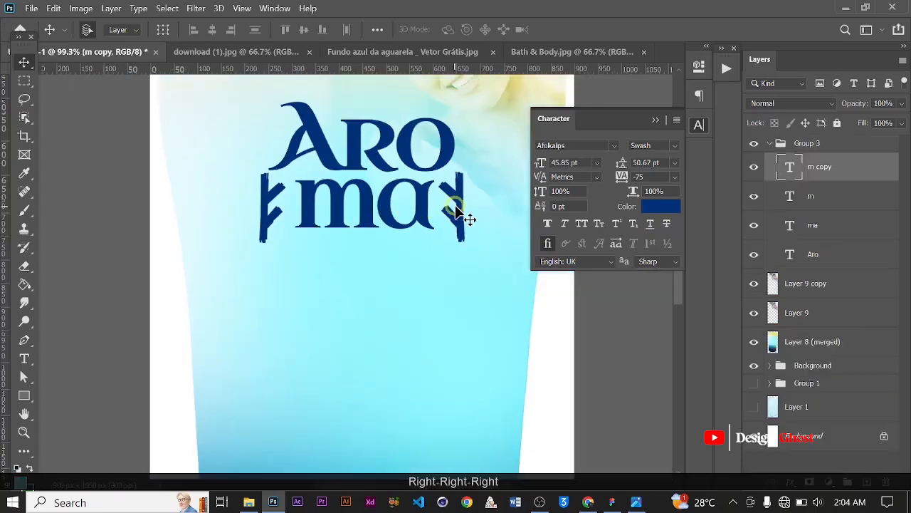
left_click(455, 206)
key("Right")
key("Right")
key("Right")
key("Right")
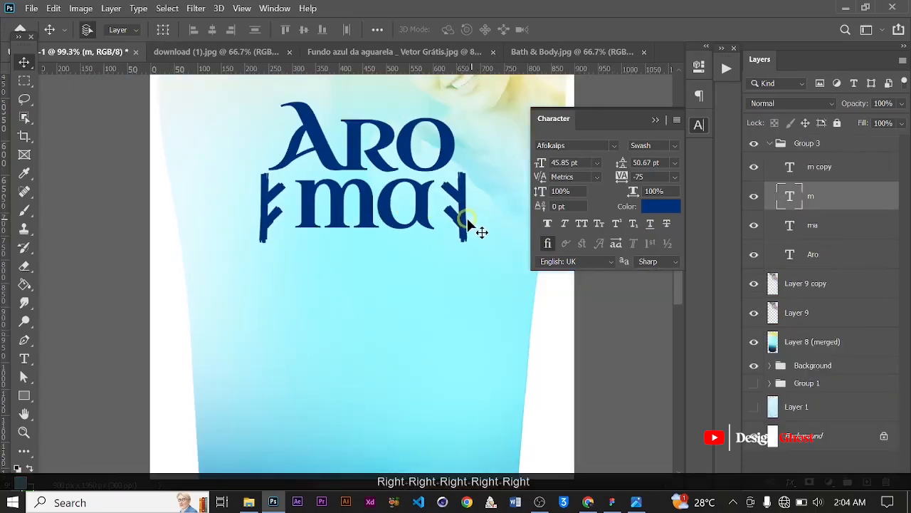
Nudge the right swash glyph a few more steps to the right
scroll(489, 262, "down", 3)
key("Right")
key("Right")
key("Right")
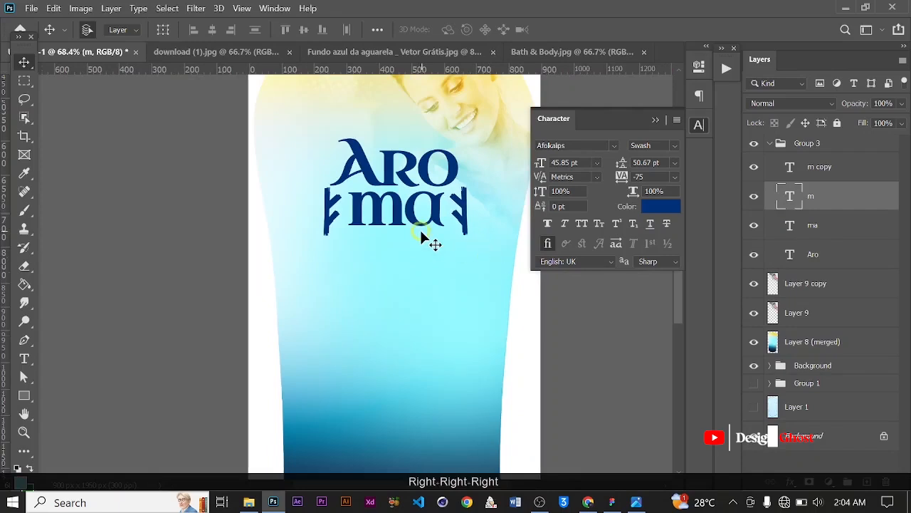
scroll(424, 235, "down", 2)
scroll(420, 226, "up", 1)
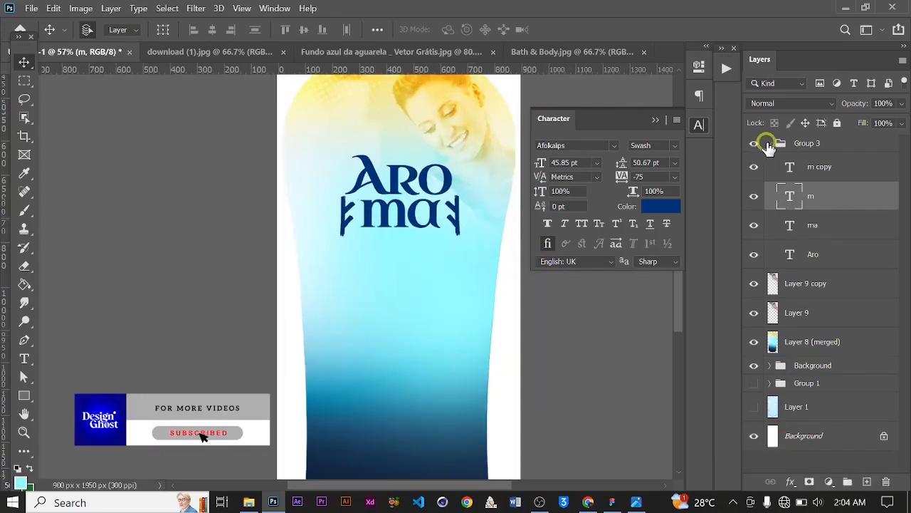
Add a white 32 px outside Stroke effect to Group 3
left_click(768, 144)
left_click(791, 481)
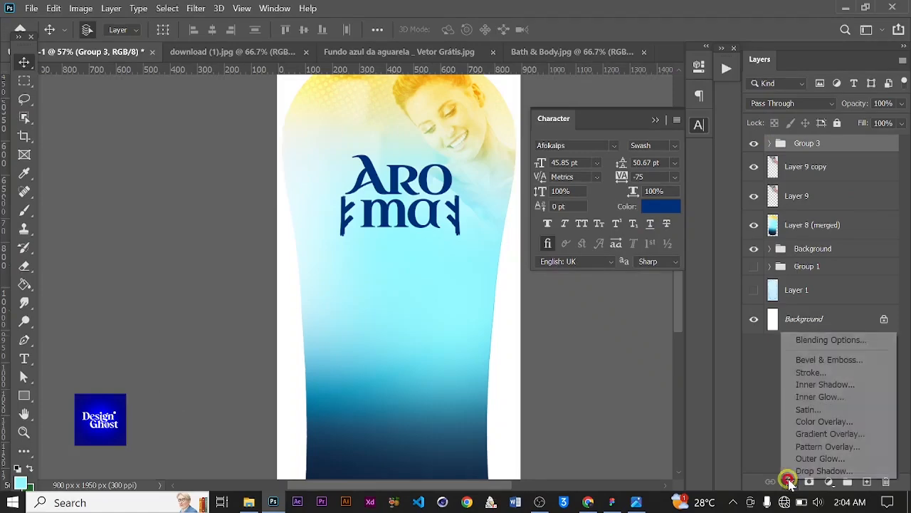
left_click(821, 372)
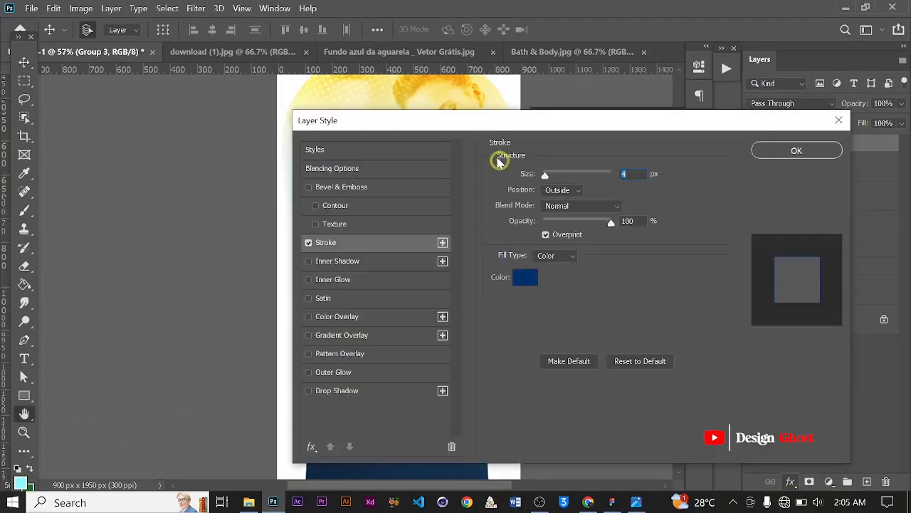
left_click_drag(495, 123, 663, 126)
left_click(693, 283)
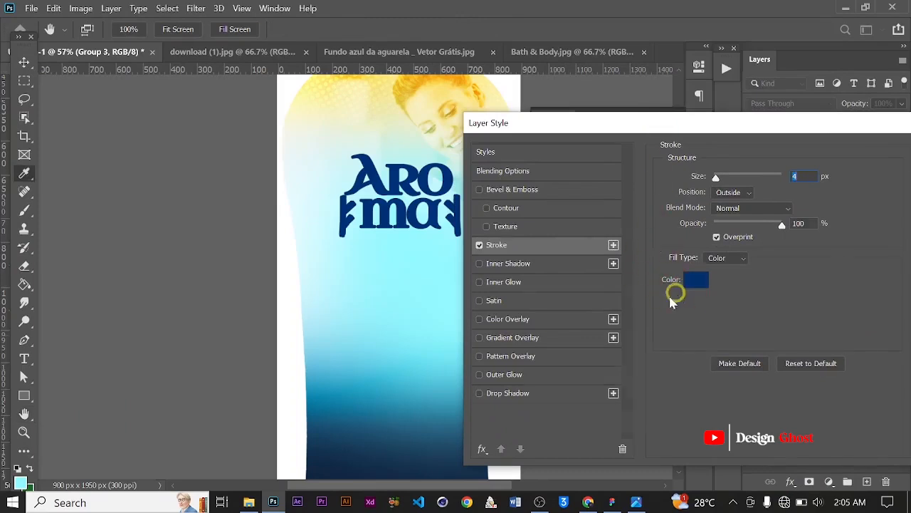
left_click_drag(554, 305, 499, 201)
left_click(797, 194)
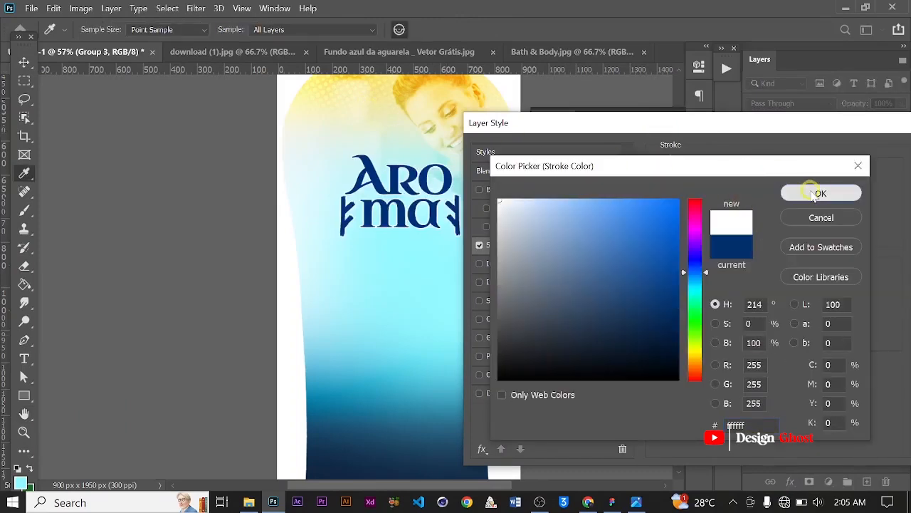
left_click(746, 194)
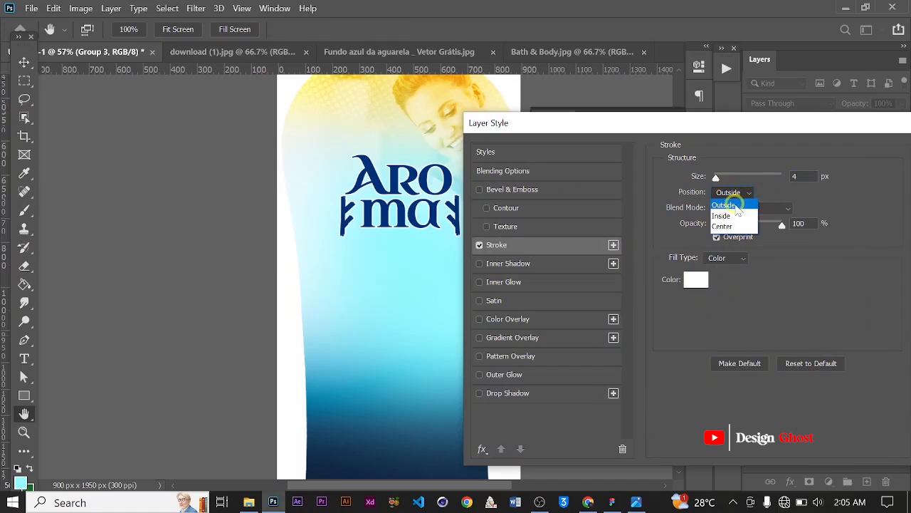
left_click(736, 207)
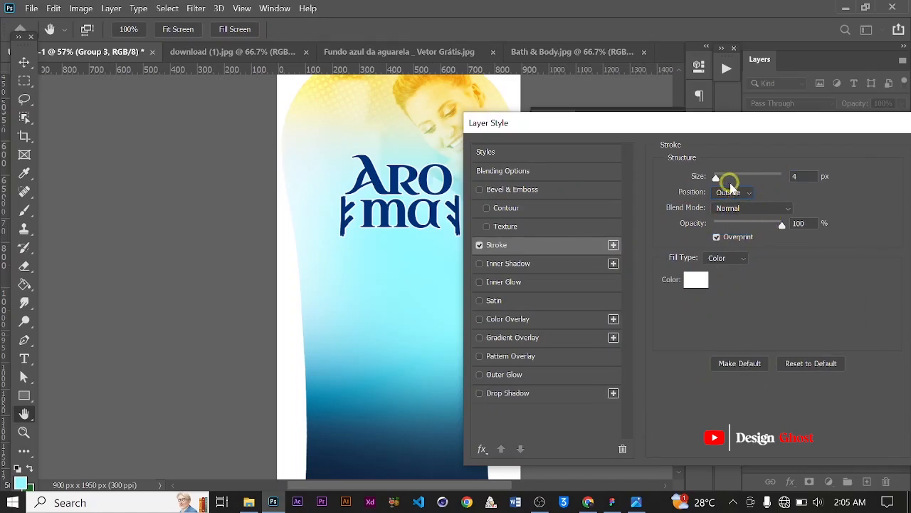
left_click_drag(719, 179, 728, 178)
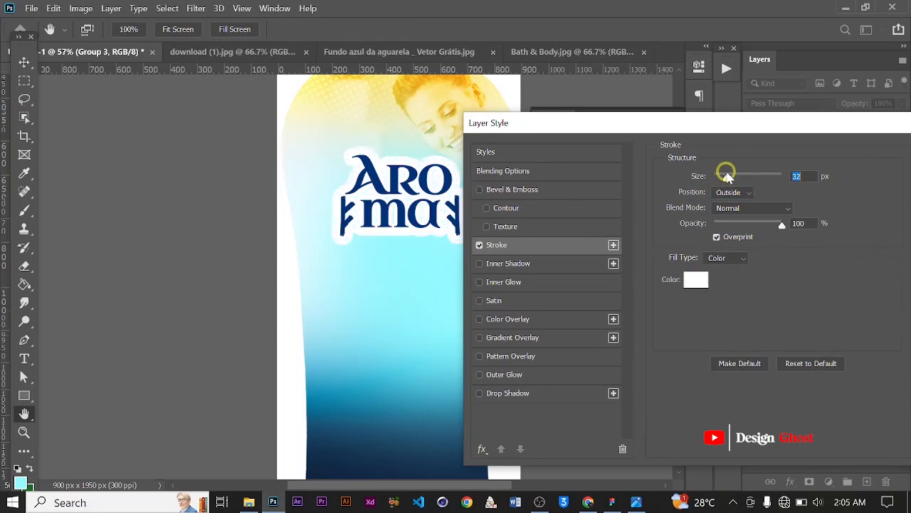
left_click_drag(792, 125, 705, 122)
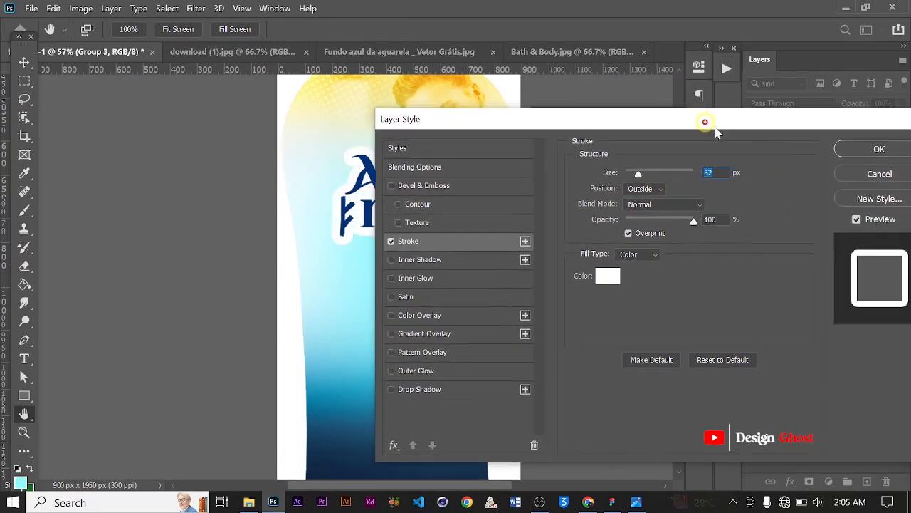
left_click(870, 151)
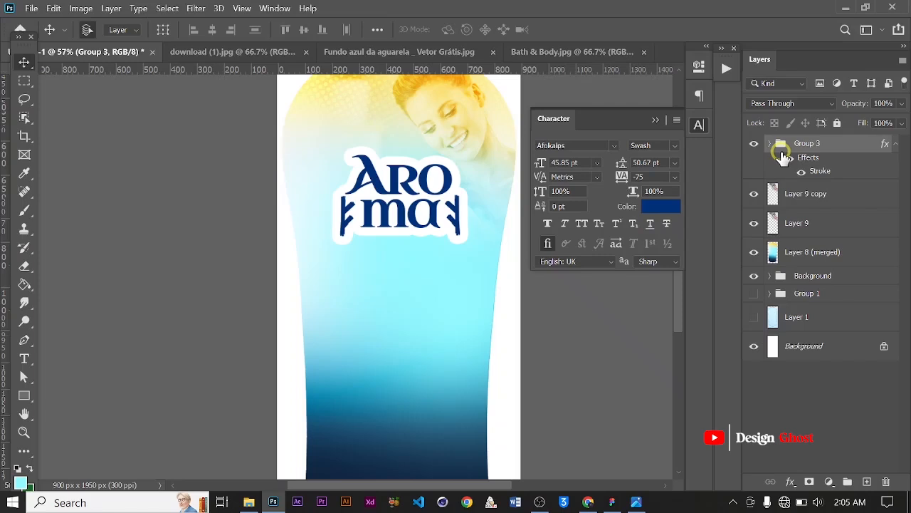
Stamp Group 3 into a merged layer and give it a 5 px outside Stroke sampled from the logo's dark blue
key("ctrl")
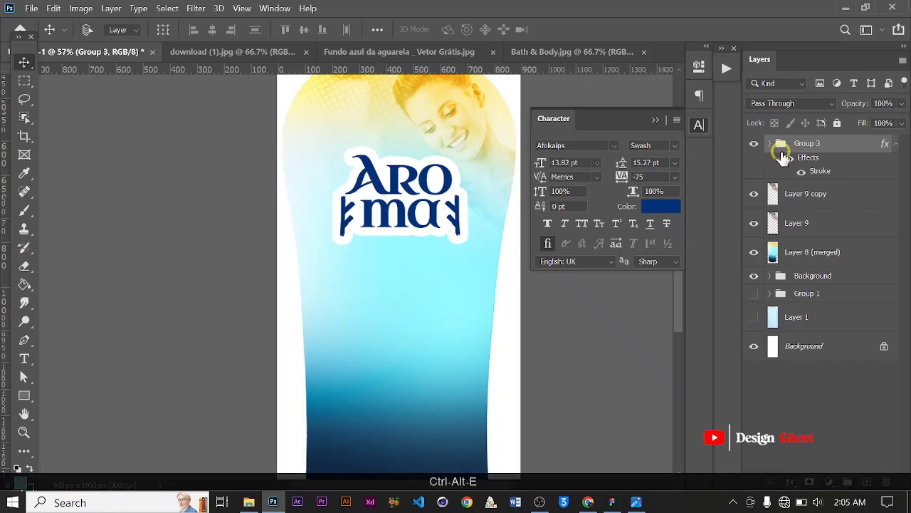
key("ctrl+alt+e")
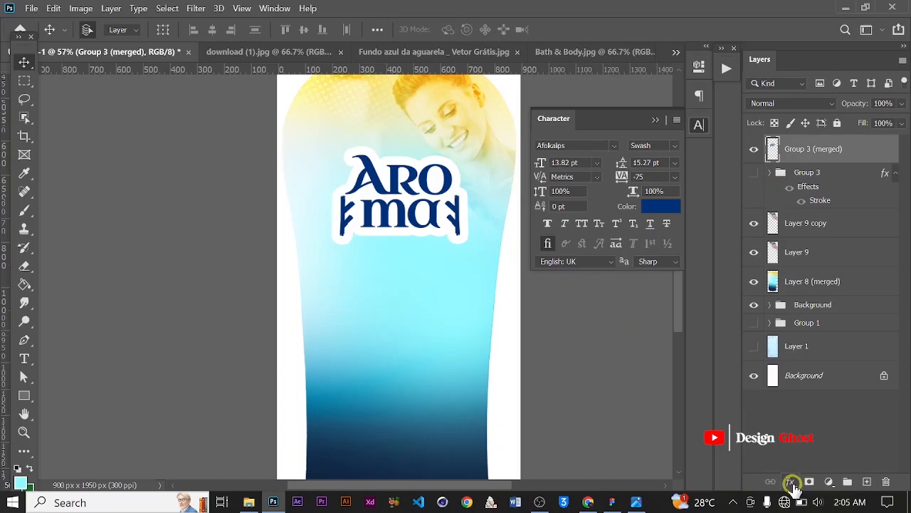
left_click(791, 483)
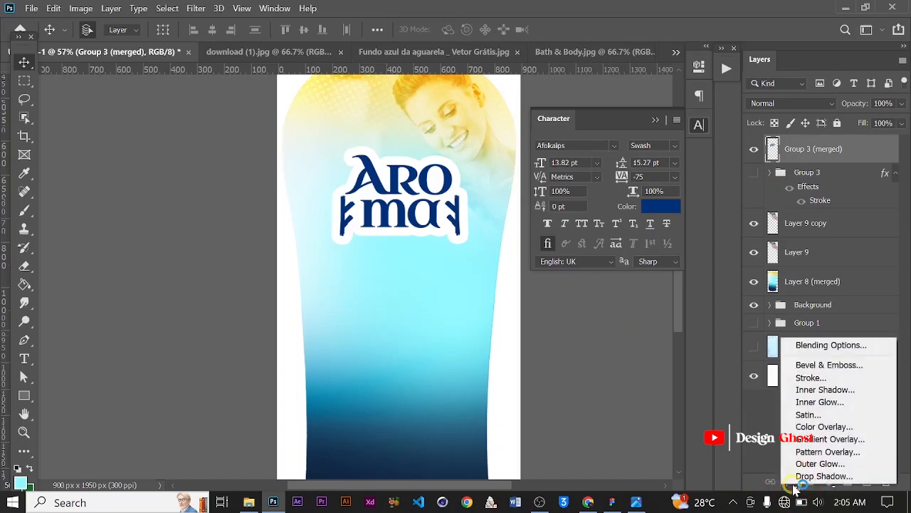
left_click(826, 377)
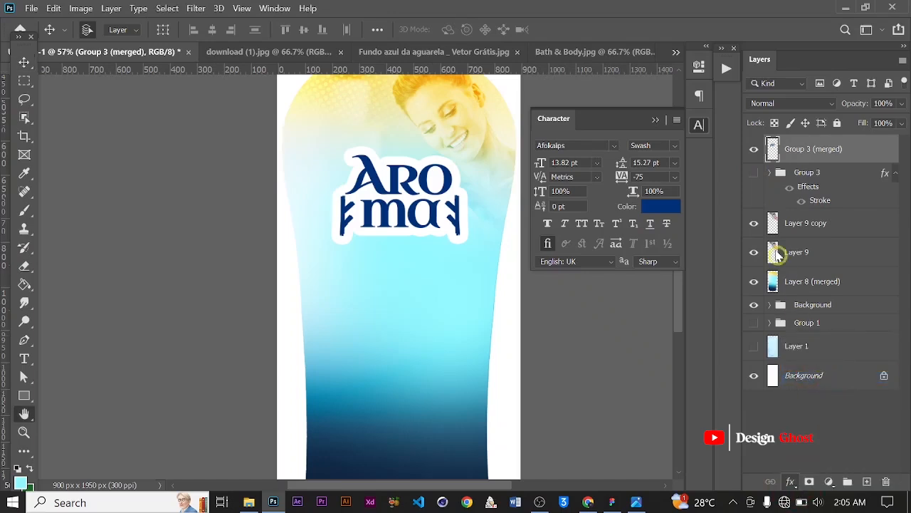
left_click_drag(602, 122, 799, 103)
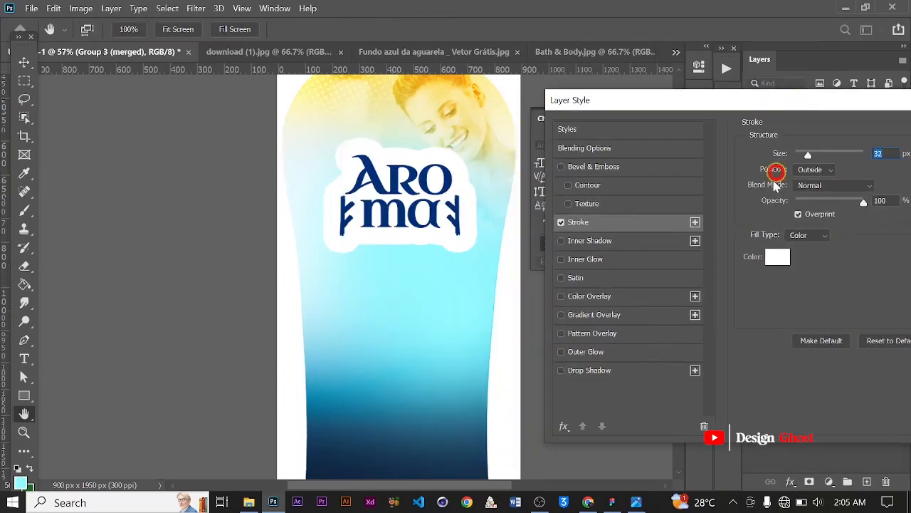
left_click(778, 256)
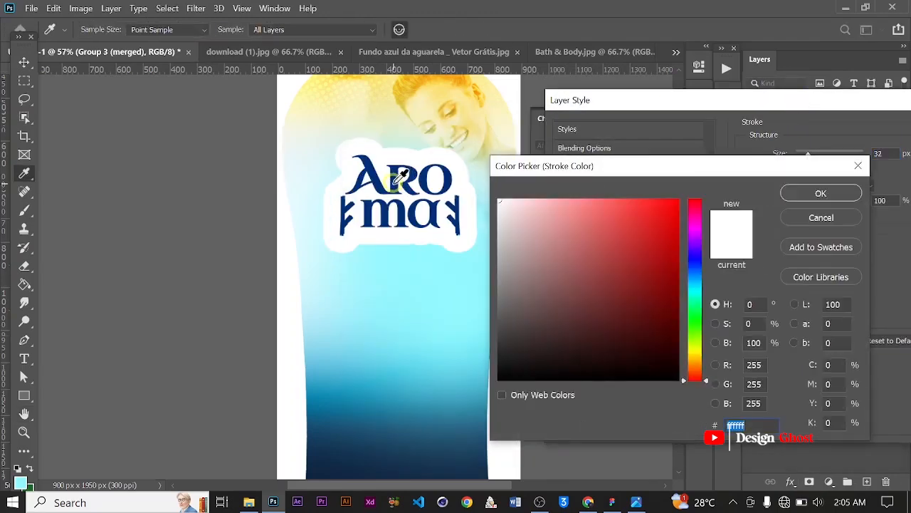
left_click(399, 179)
left_click(819, 192)
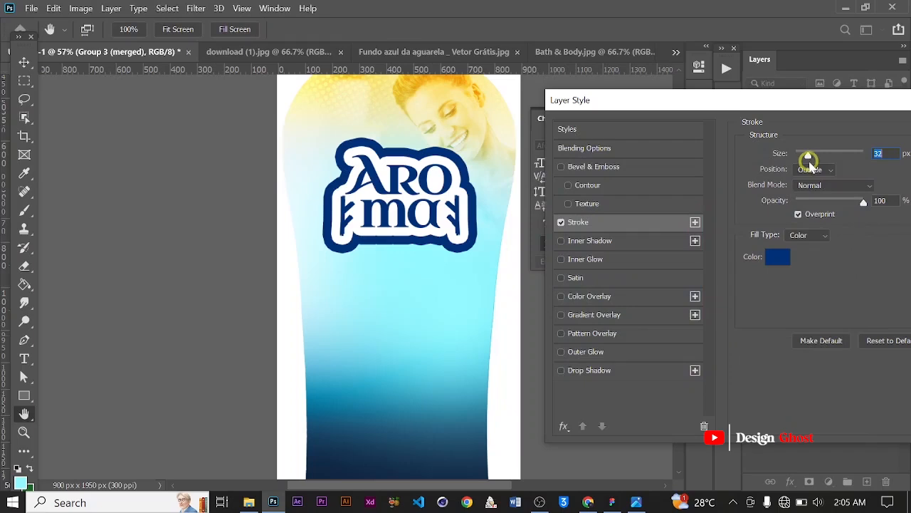
left_click_drag(810, 160, 799, 164)
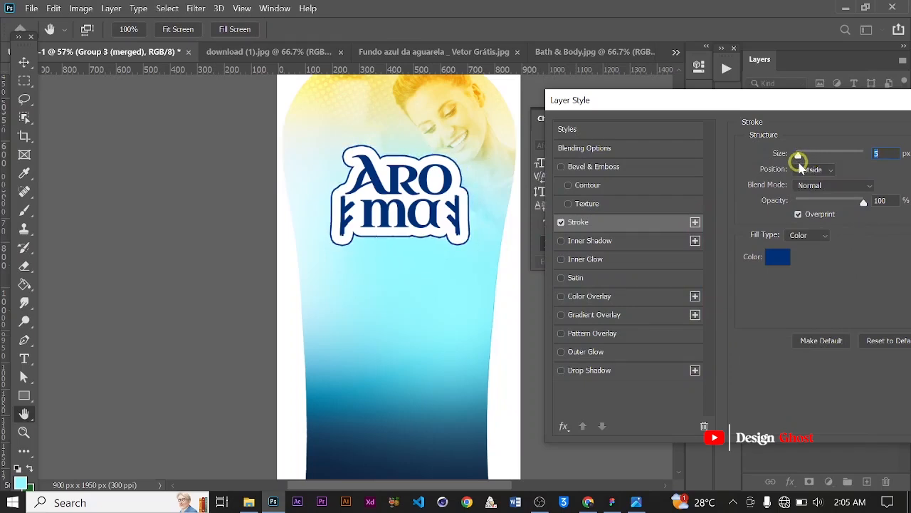
left_click_drag(837, 114, 753, 124)
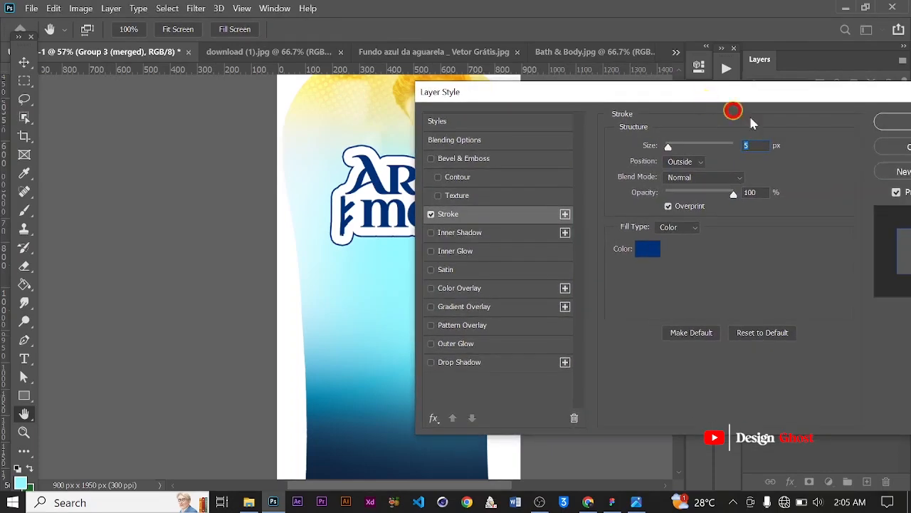
left_click(896, 120)
Scale the merged logo layer down to about 86%
key("ctrl+t")
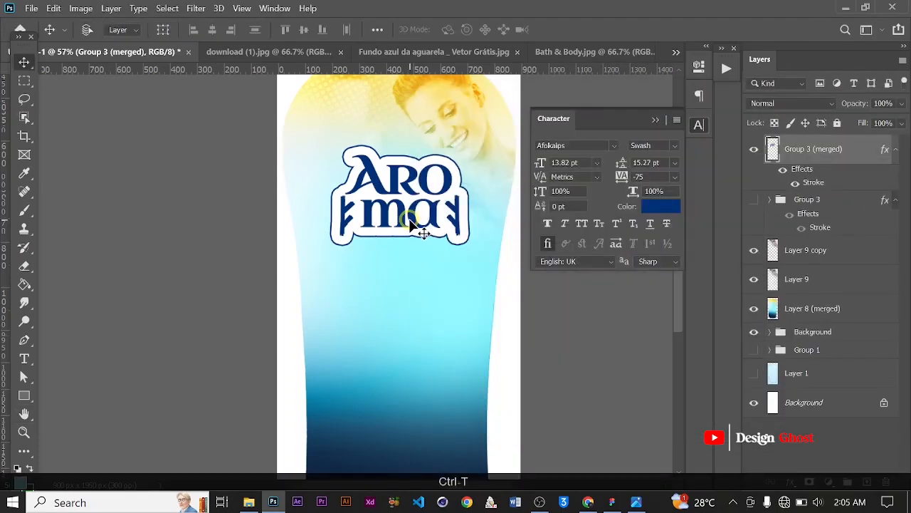
scroll(427, 221, "up", 2)
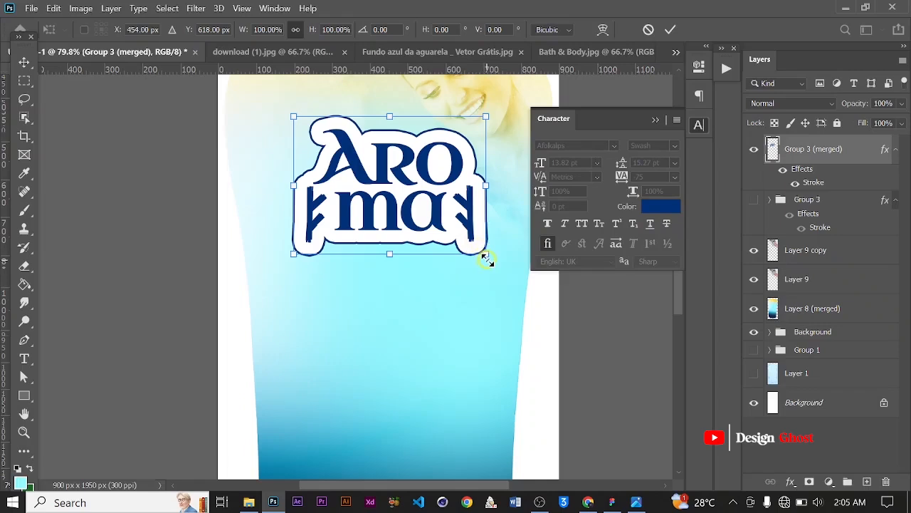
left_click_drag(477, 238, 459, 235)
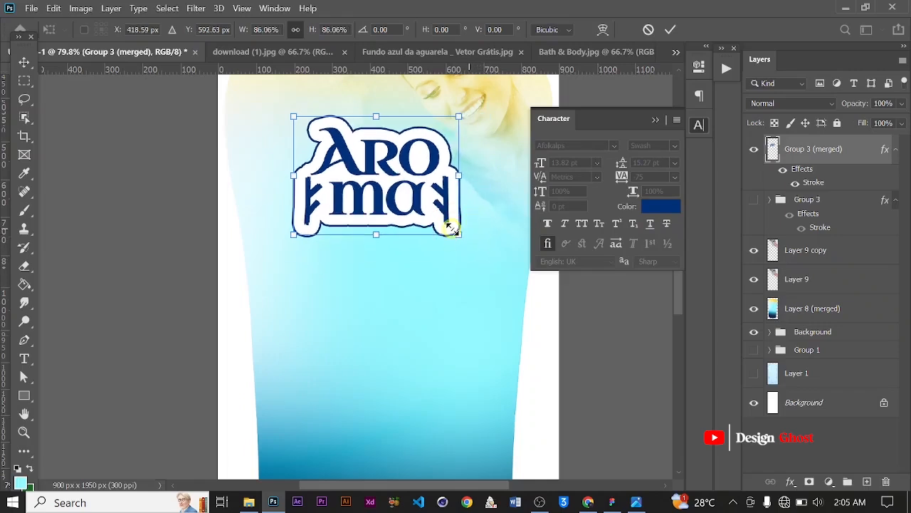
scroll(459, 235, "down", 2)
key("Return")
Center the logo horizontally on the canvas and nudge it down five steps
key("ctrl+0")
key("ctrl+a")
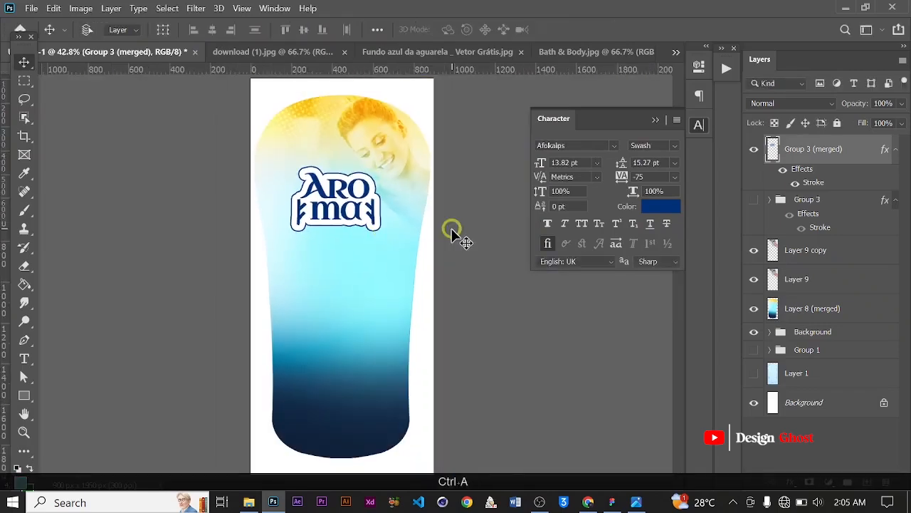
left_click(211, 29)
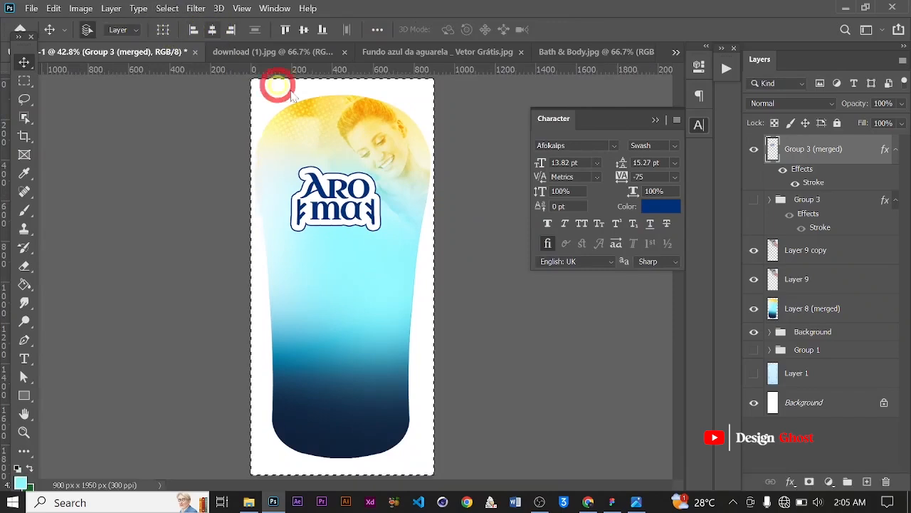
key("ctrl+d")
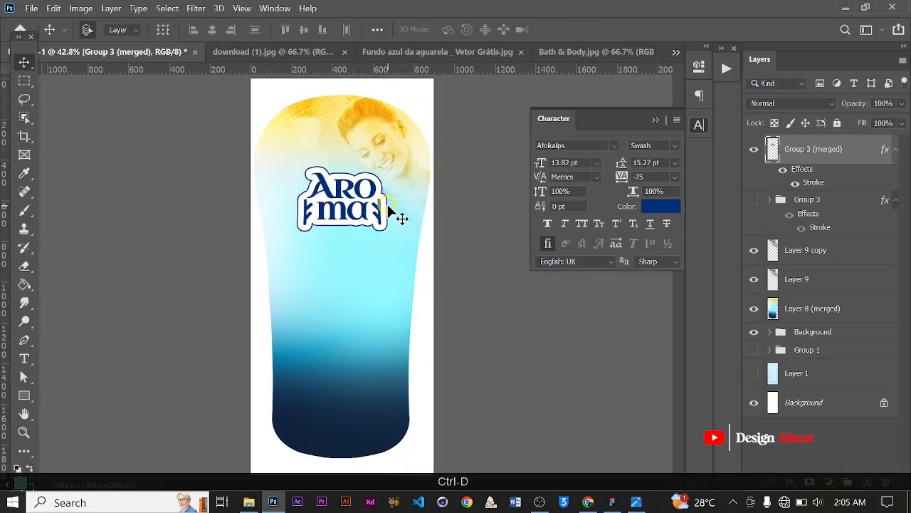
key("Down")
key("Down")
key("Down")
key("Down")
key("Down")
key("Down")
key("Return")
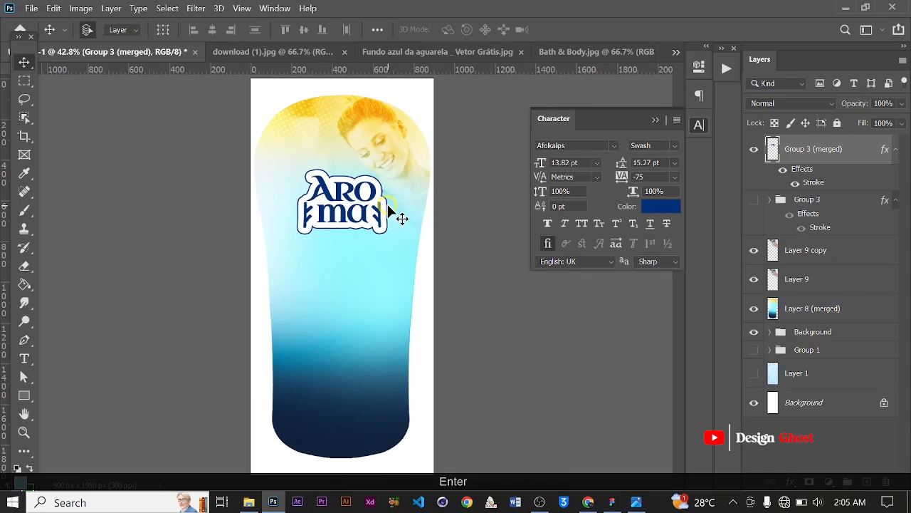
Start a new text layer just below the logo and clear its placeholder text
key("ctrl+0")
scroll(307, 191, "up", 1)
left_click_drag(348, 324, 345, 316)
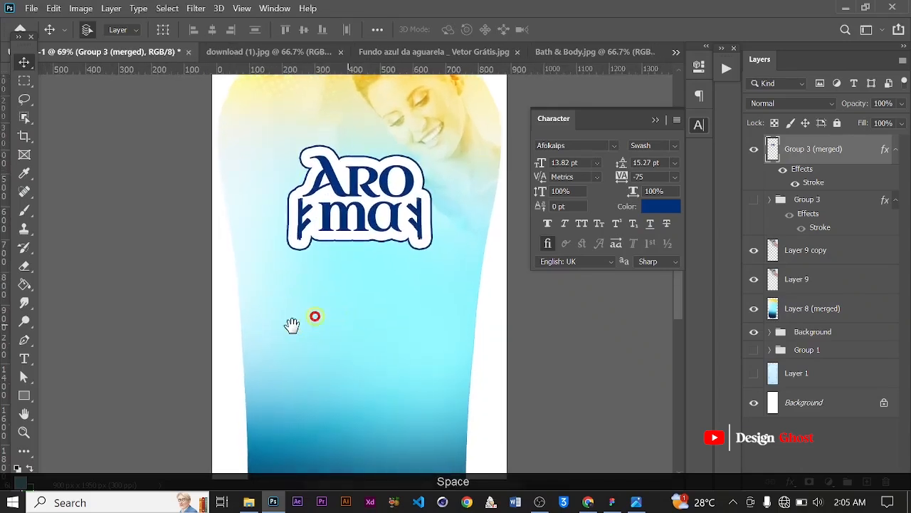
scroll(130, 388, "up", 2)
left_click(24, 354)
left_click(362, 248)
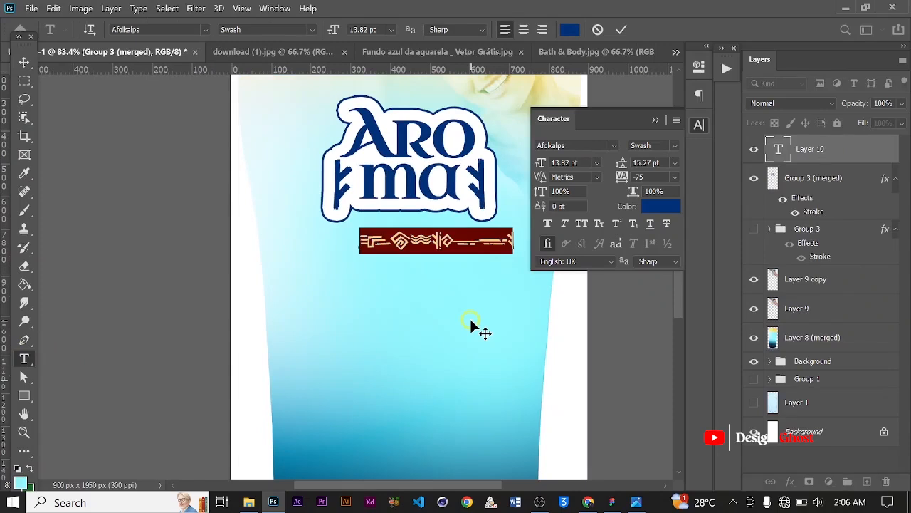
key("Caps_Lock")
key("BackSpace")
key("Caps_Lock")
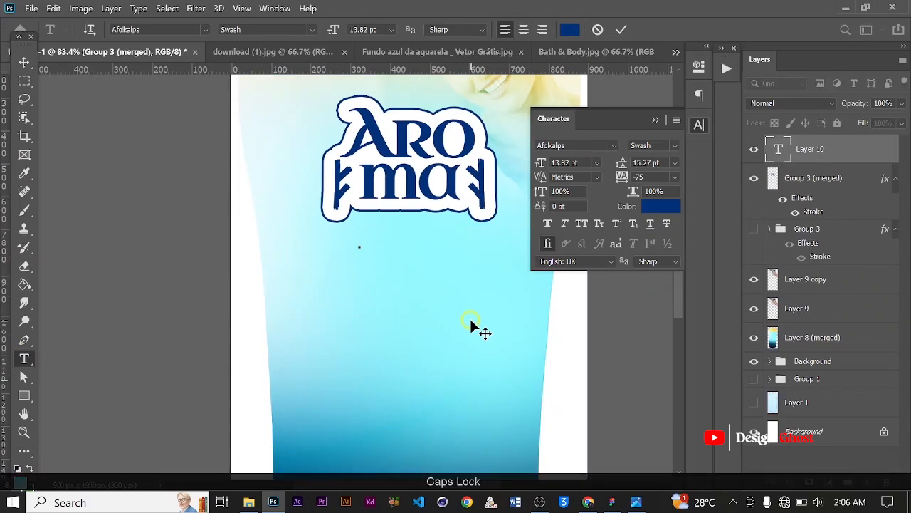
Type the subtitle "Boady Wash Gel" in the new text layer and commit it
type("Body Wa")
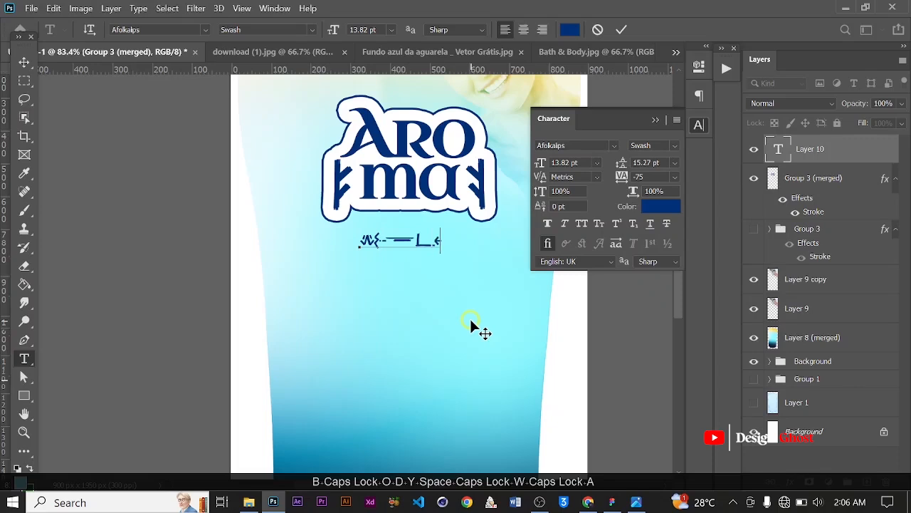
type("sh Gel")
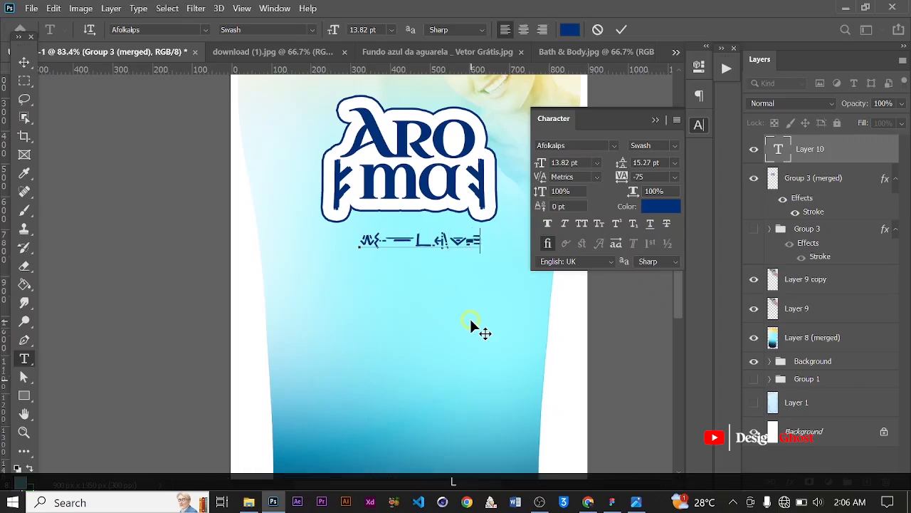
key("BackSpace")
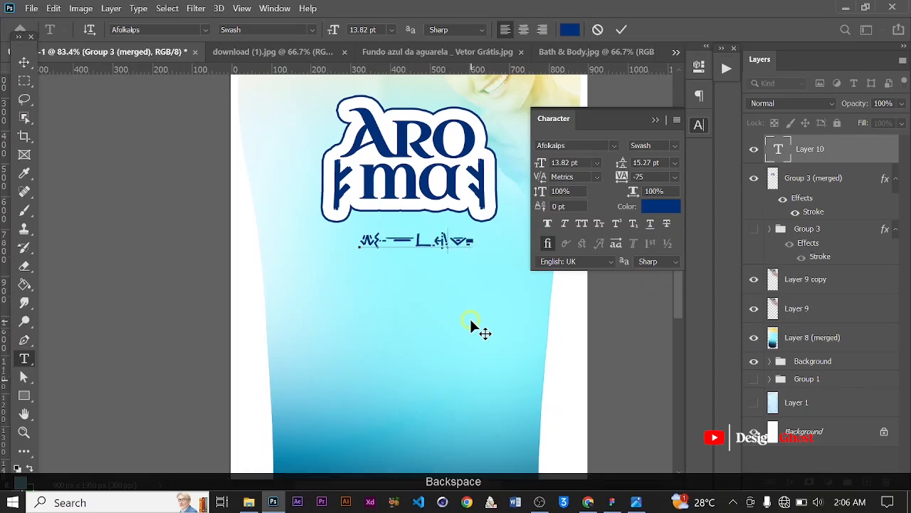
key("Left")
key("Left")
key("Left")
key("Left")
key("Left")
key("Left")
key("Left")
type("Bo")
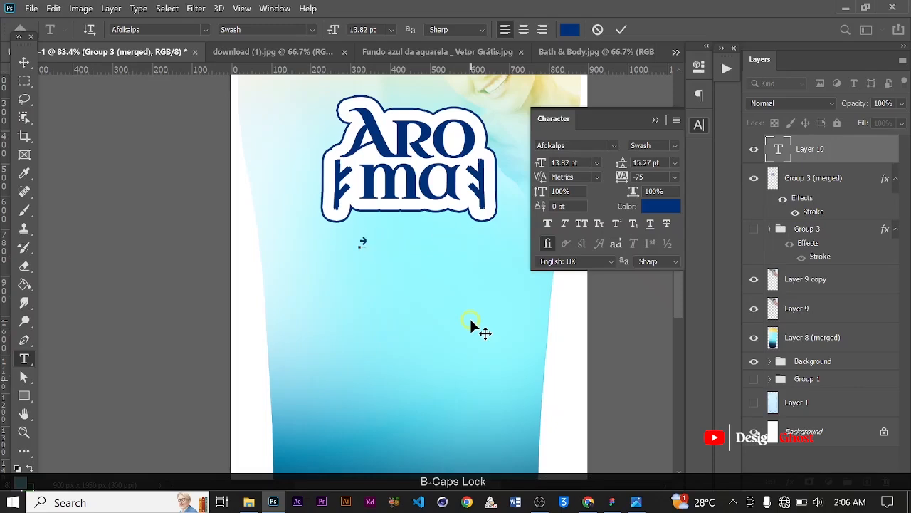
type("dy Wash")
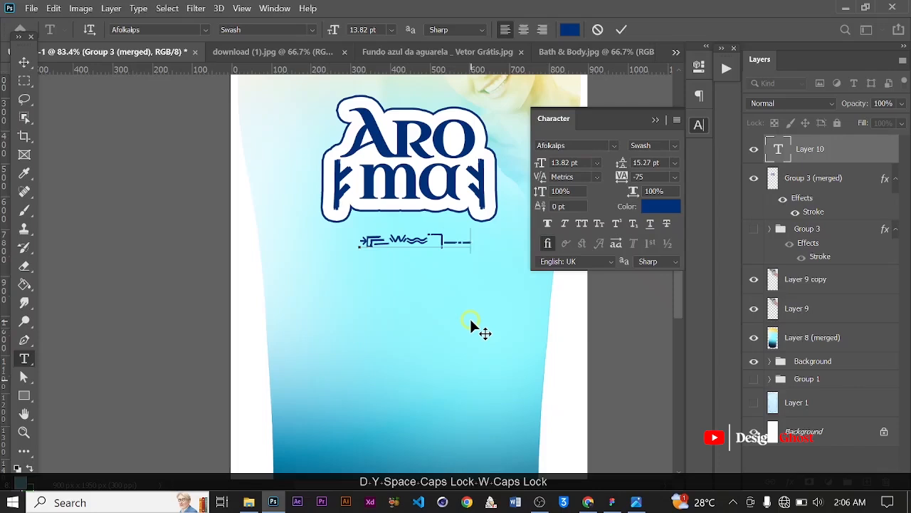
type(" Gel")
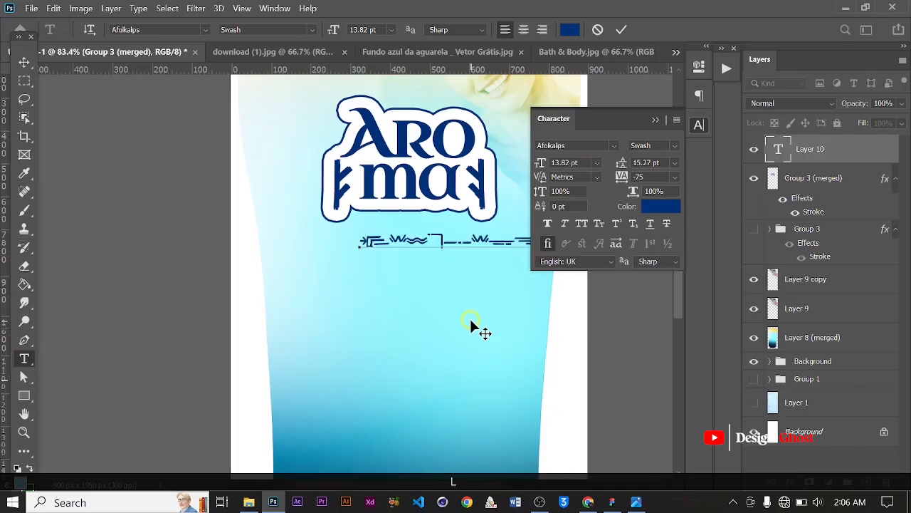
left_click(625, 32)
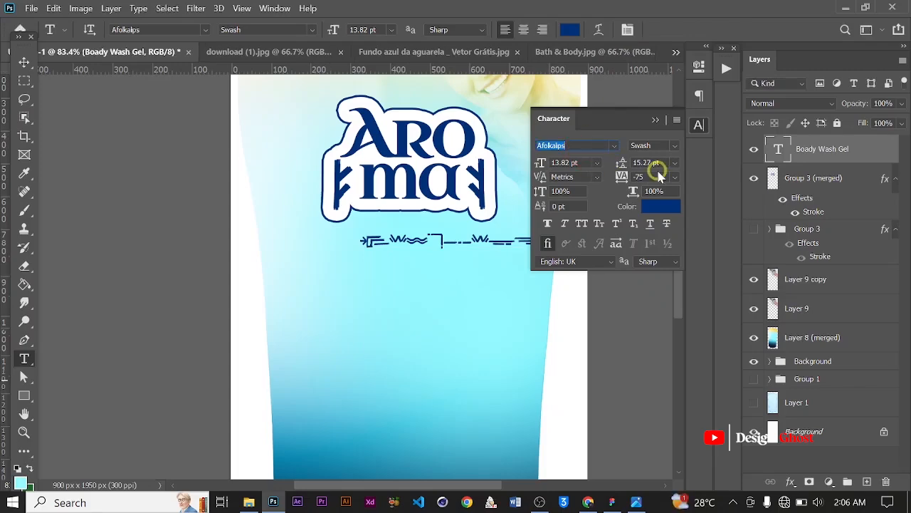
Change the subtitle's font to Along Sans s2 ExtraBold
type("Alo")
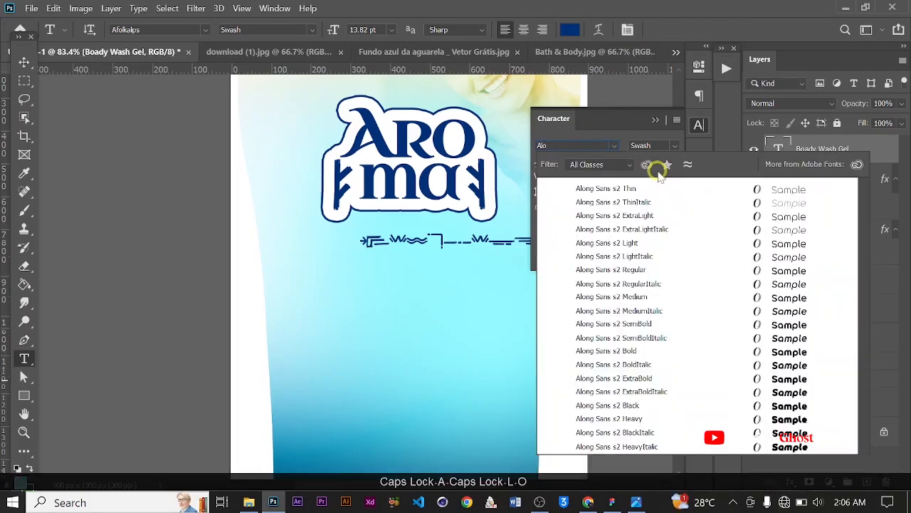
type("nf")
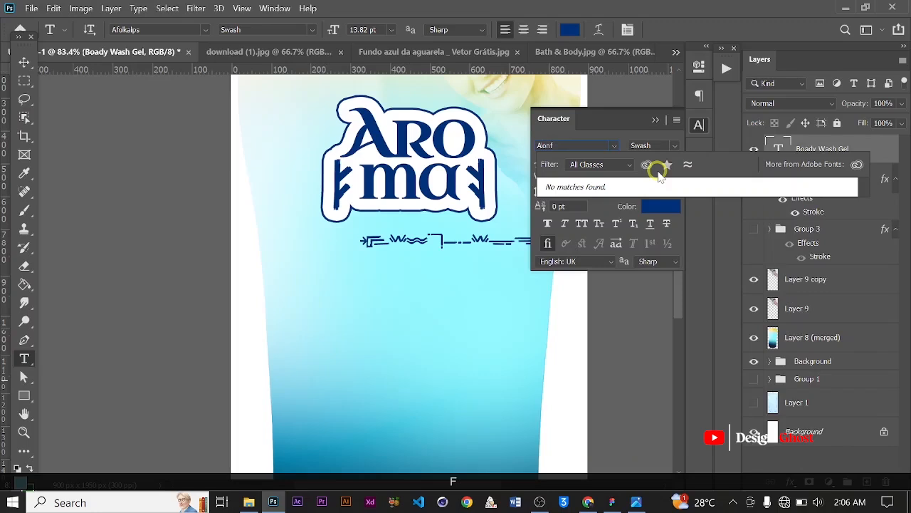
key("BackSpace")
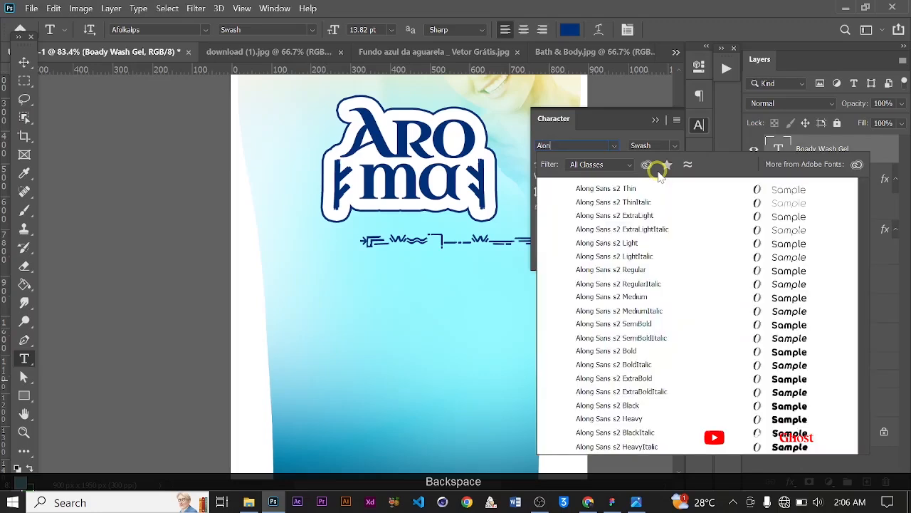
left_click(726, 383)
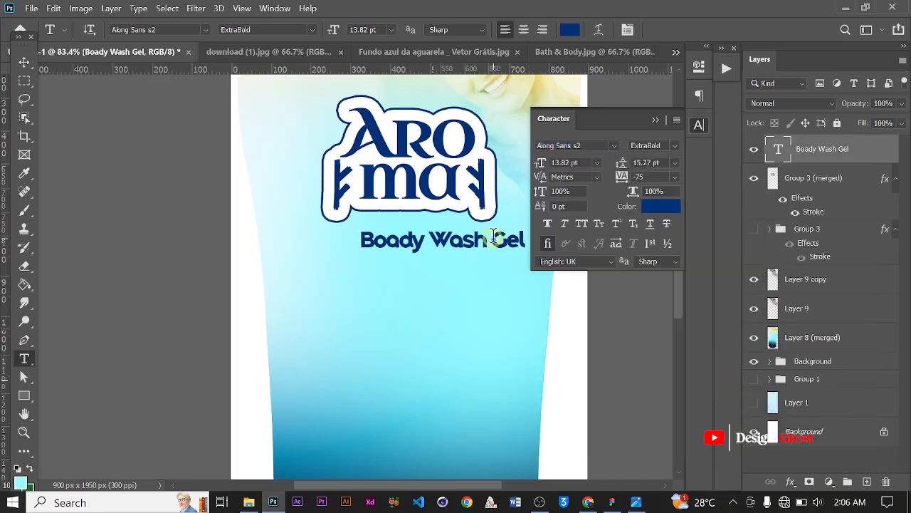
Break the subtitle onto a second line before "Gel", center-align the text, and commit it
scroll(493, 237, "up", 1)
left_click(493, 237)
key("Return")
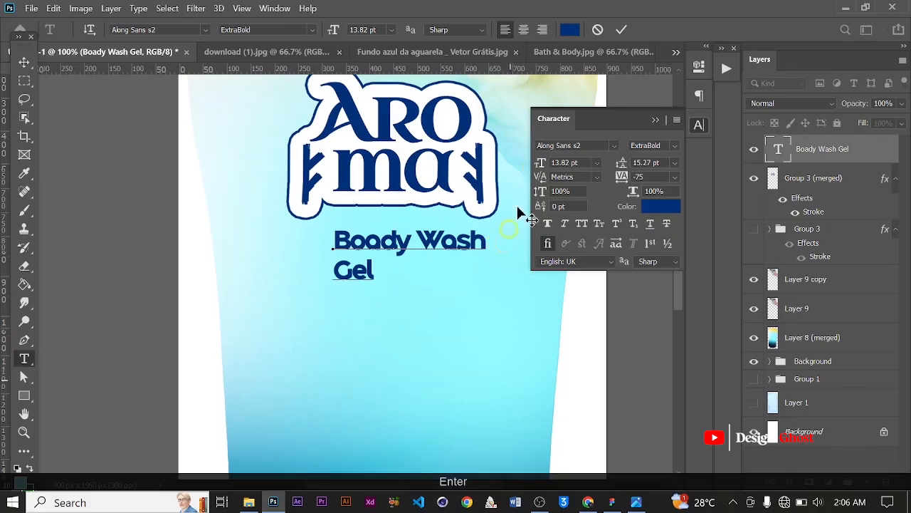
key("ctrl+a")
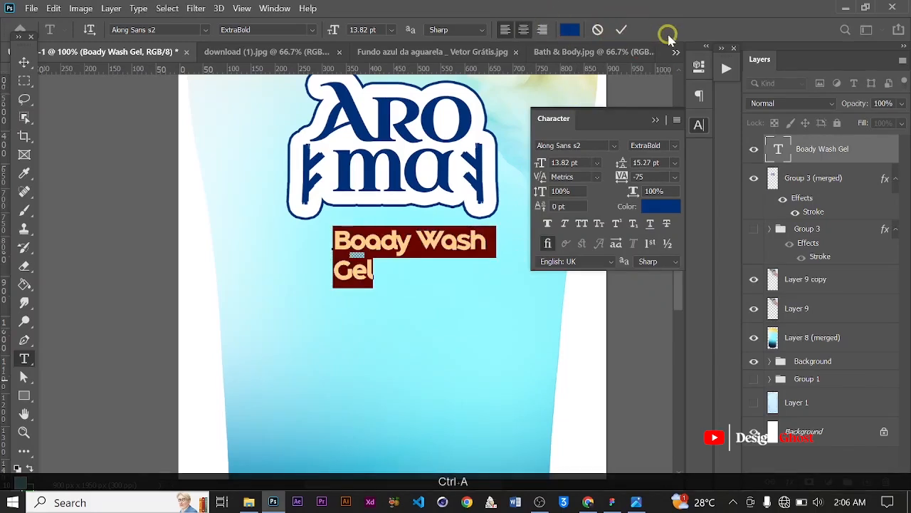
left_click(621, 29)
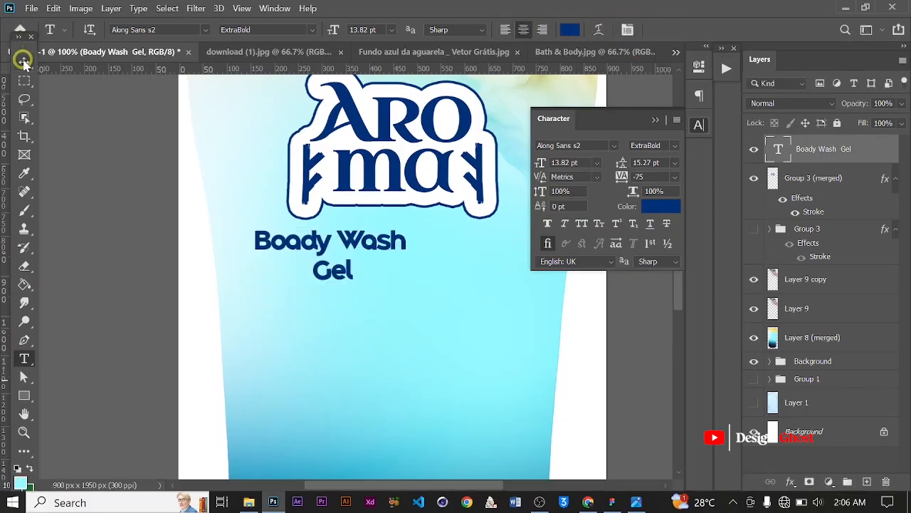
Move the subtitle so it sits centered beneath the logo
left_click(24, 61)
left_click(653, 119)
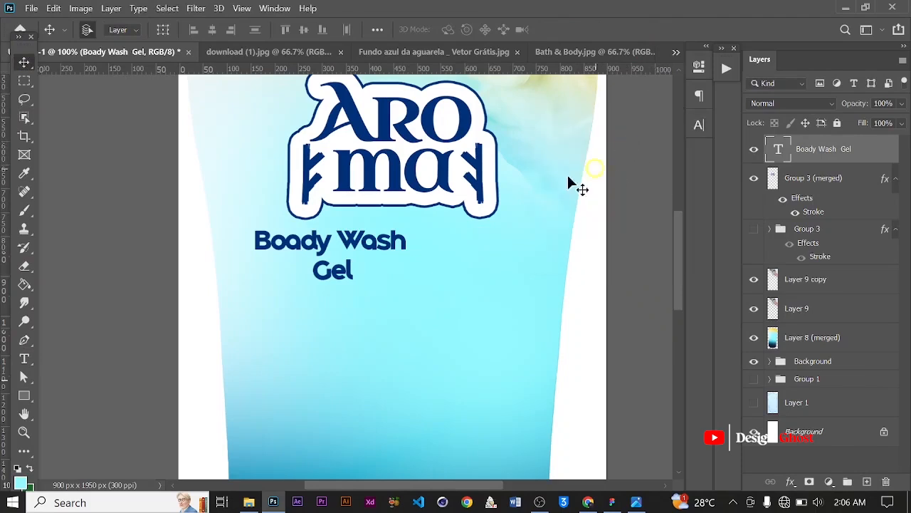
left_click_drag(351, 247, 414, 252)
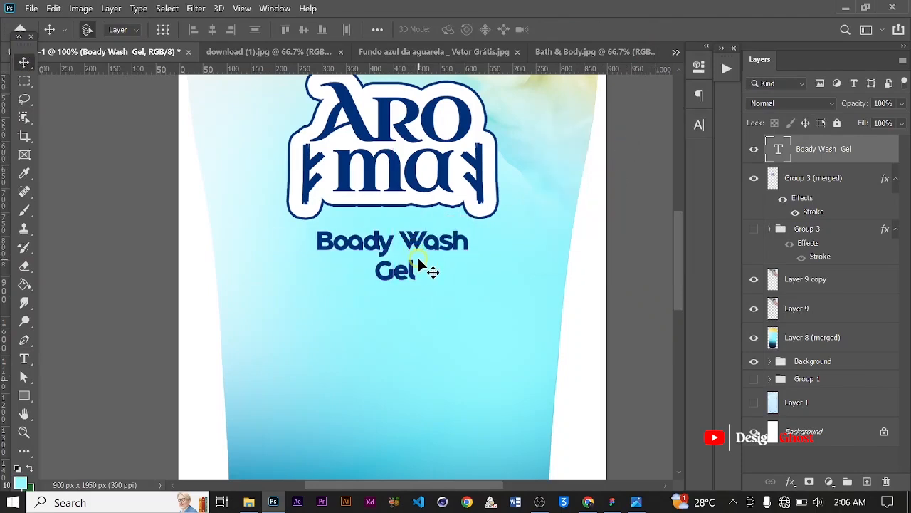
Scale the subtitle down to about 89%
scroll(418, 256, "down", 1)
scroll(432, 255, "up", 1)
key("ctrl+t")
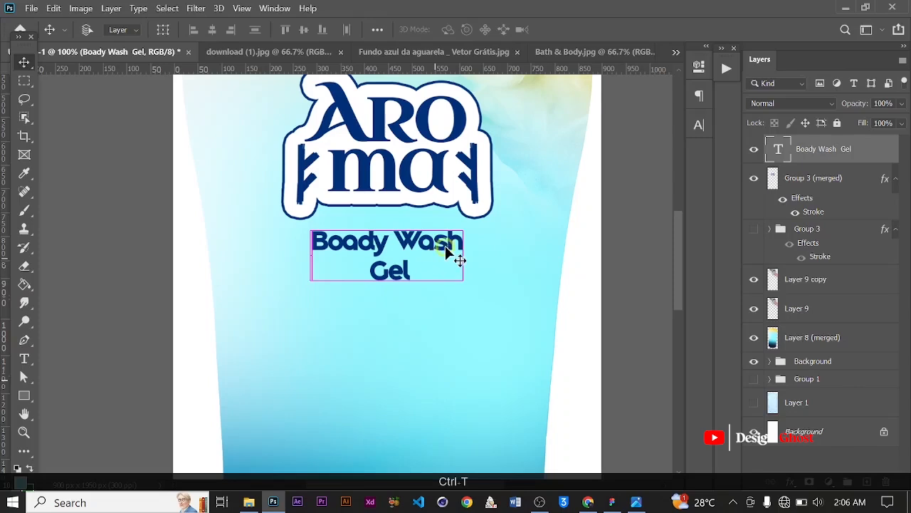
left_click_drag(464, 227, 429, 244)
key("Return")
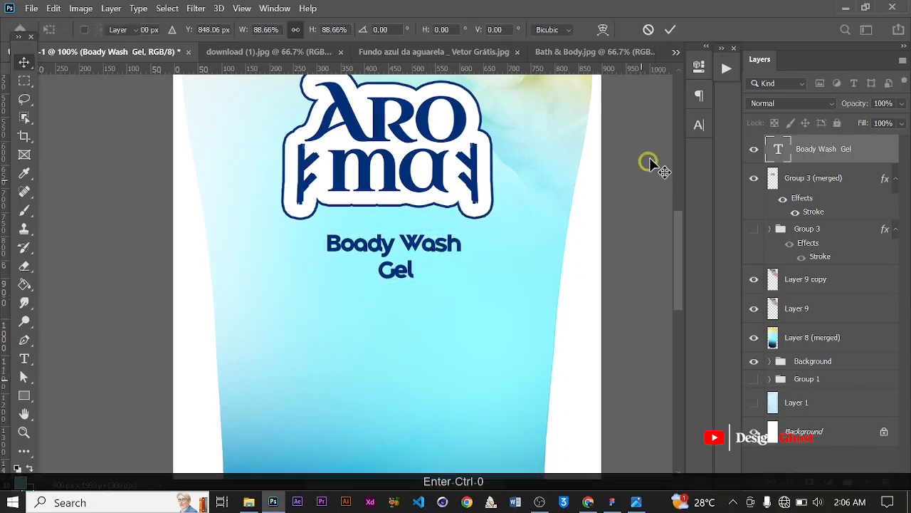
Change the subtitle's font style to Bold
key("ctrl+0")
left_click(697, 130)
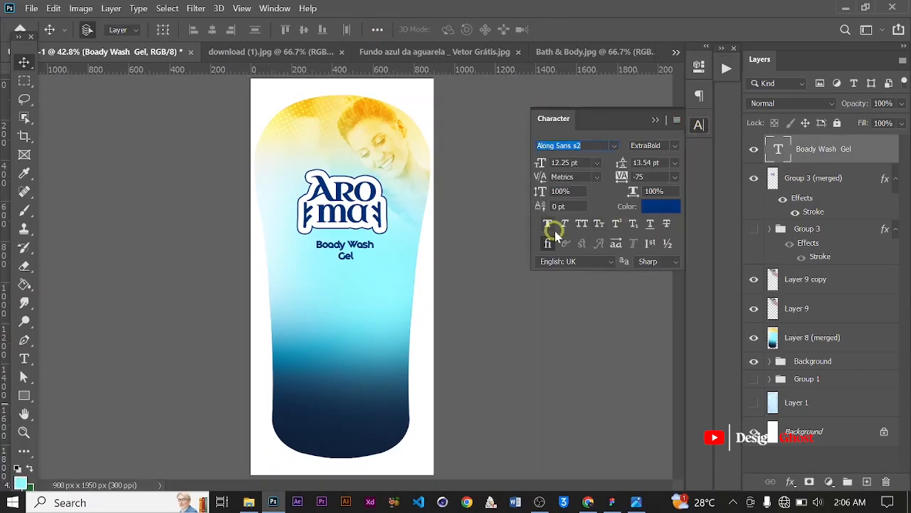
left_click(670, 156)
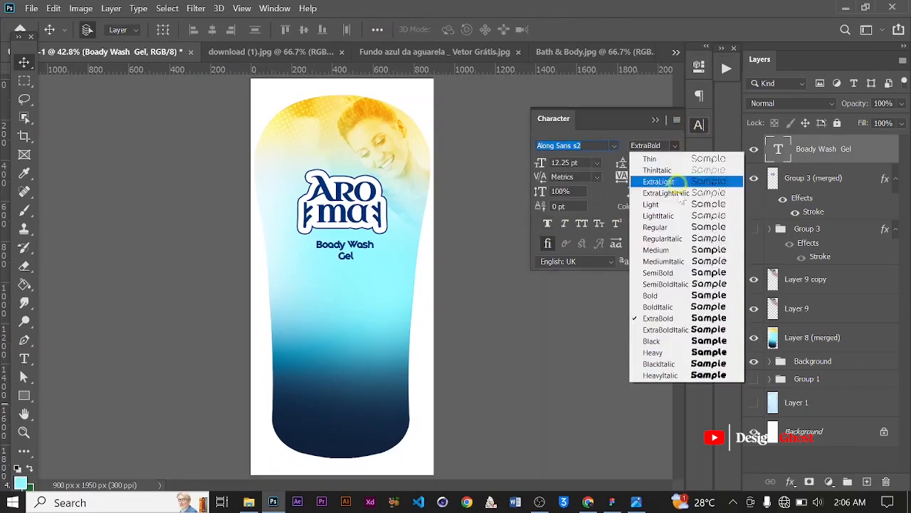
left_click(673, 294)
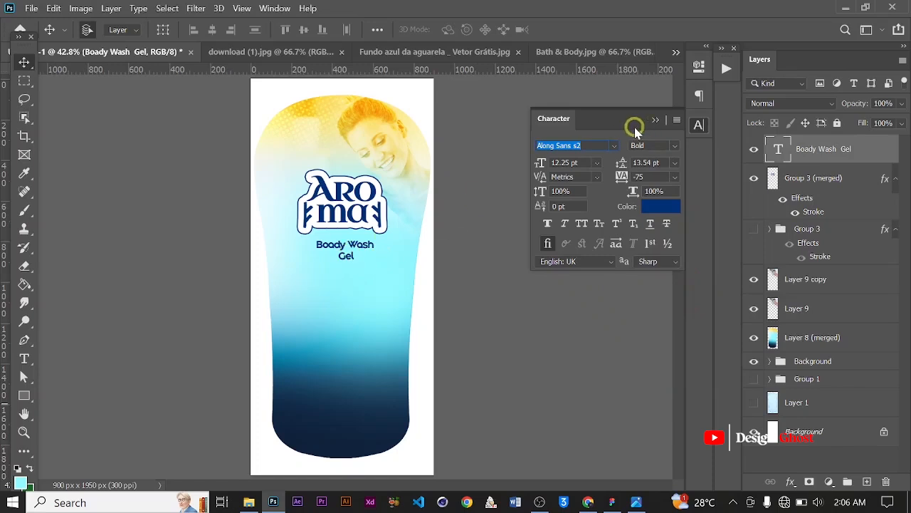
key("Return")
Center the subtitle horizontally on the canvas and deselect
scroll(356, 256, "up", 3)
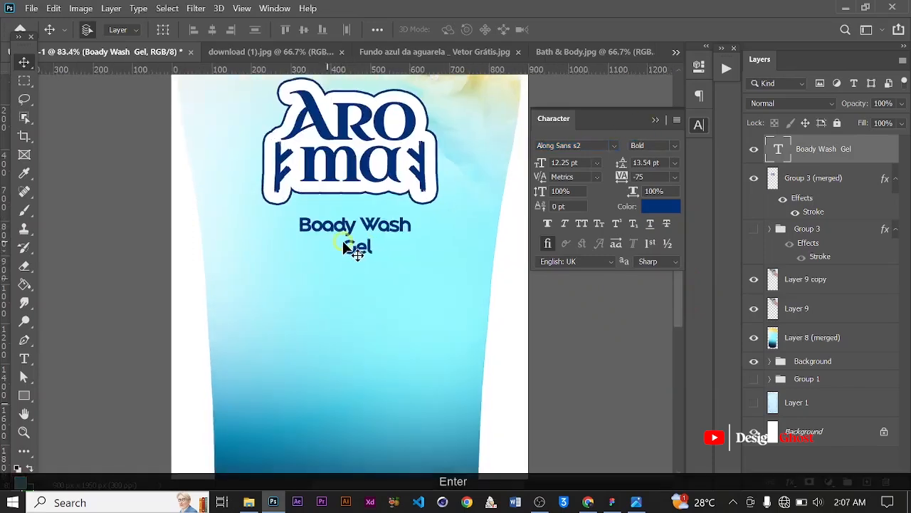
scroll(344, 243, "up", 1)
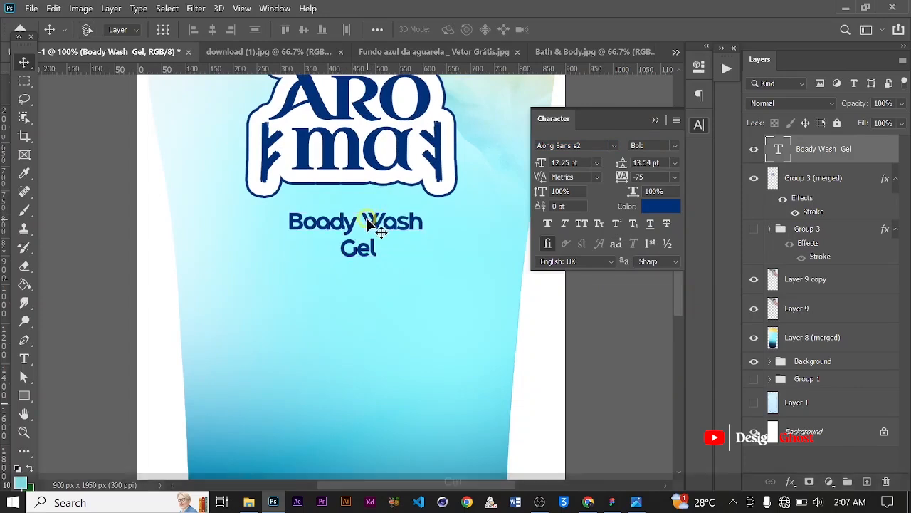
key("ctrl+a")
left_click(212, 30)
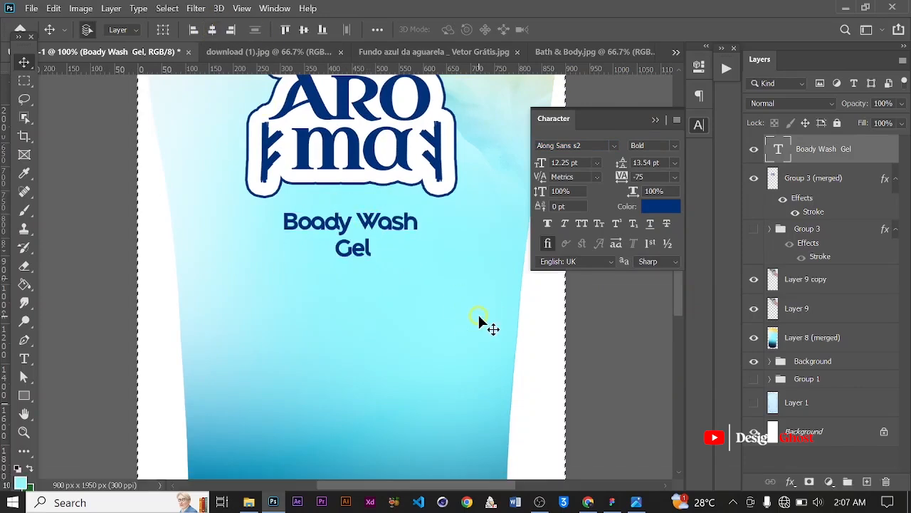
key("ctrl+d")
scroll(444, 312, "down", 2)
scroll(443, 312, "down", 2)
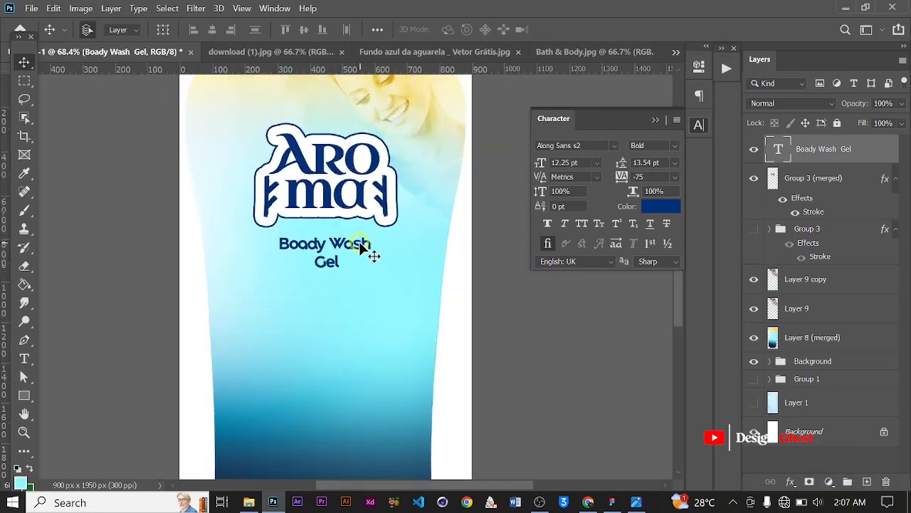
key("Return")
key("ctrl+0")
left_click_drag(315, 300, 321, 289)
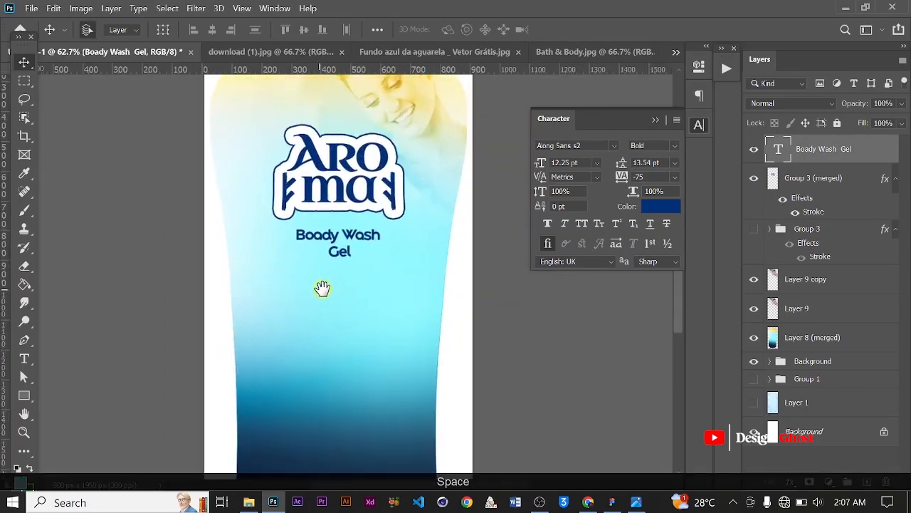
Open the Argan_Oil_4oz_Dropper-removebg-preview image from the Shower Gel folder in Photoshop
scroll(322, 288, "down", 2)
left_click(251, 503)
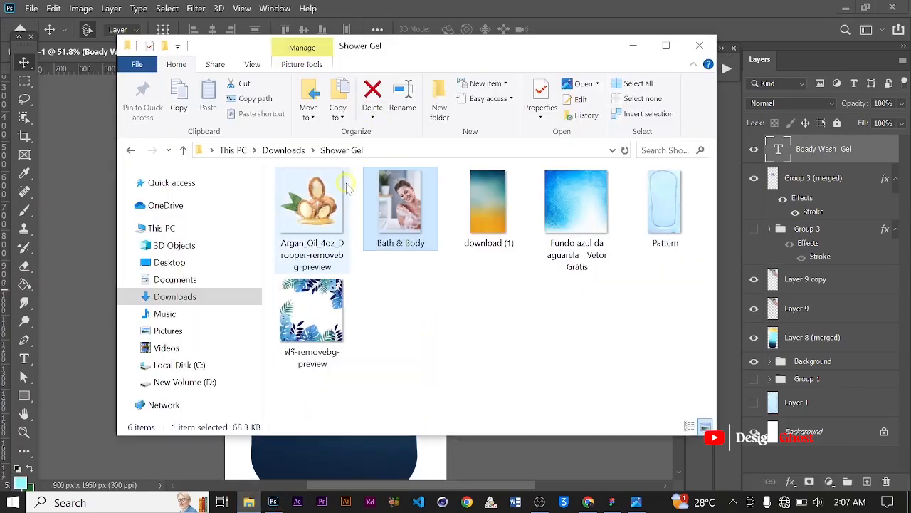
left_click(324, 209)
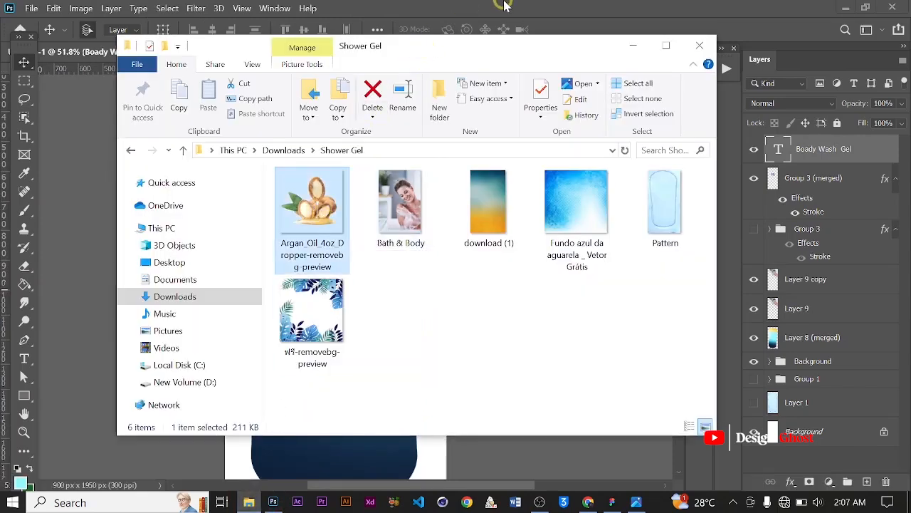
left_click(504, 5)
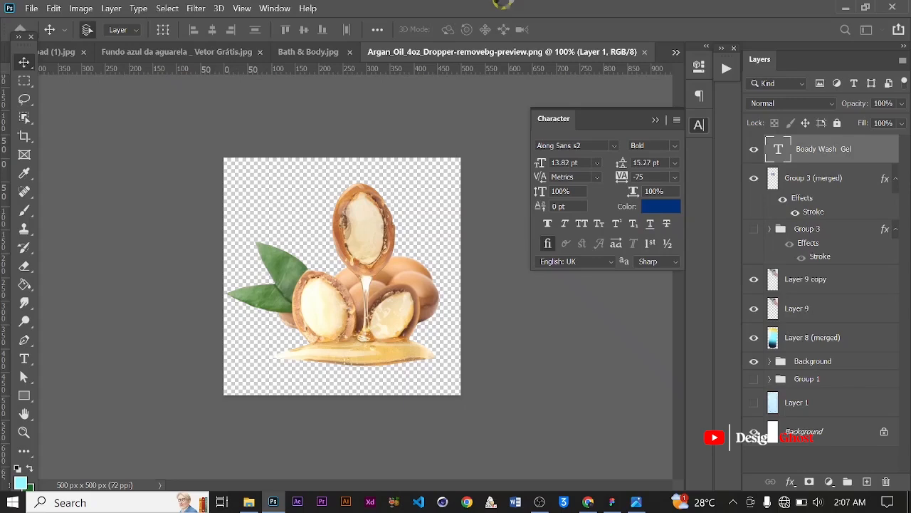
Drag the argan oil image into the bottle artwork, placing it below the subtitle
key("ctrl+0")
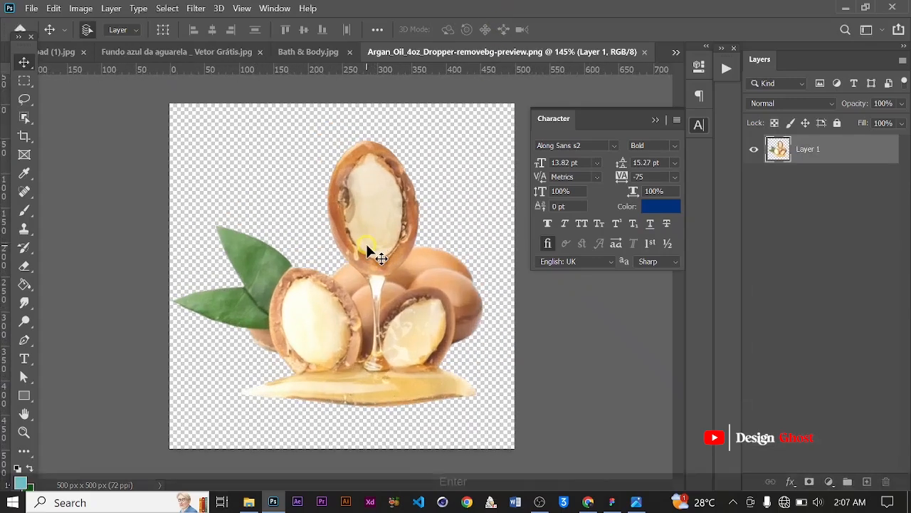
scroll(365, 244, "down", 2)
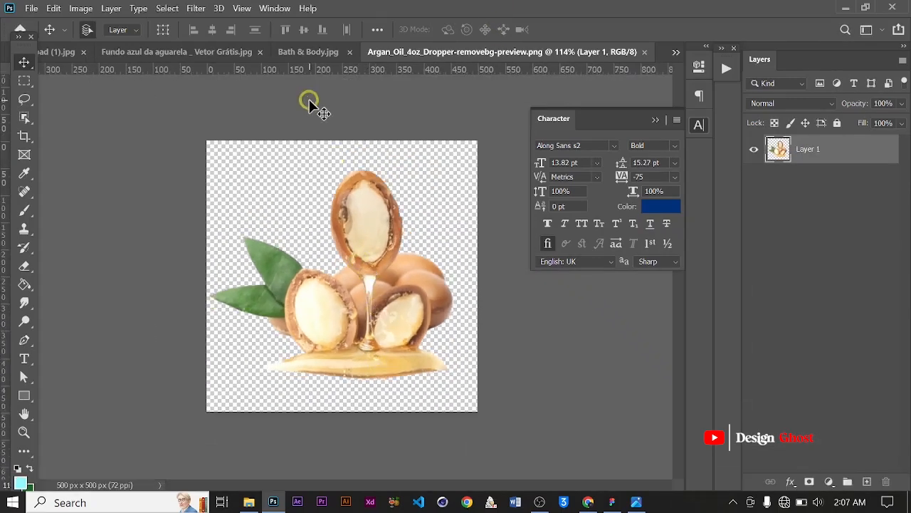
left_click_drag(355, 227, 213, 61)
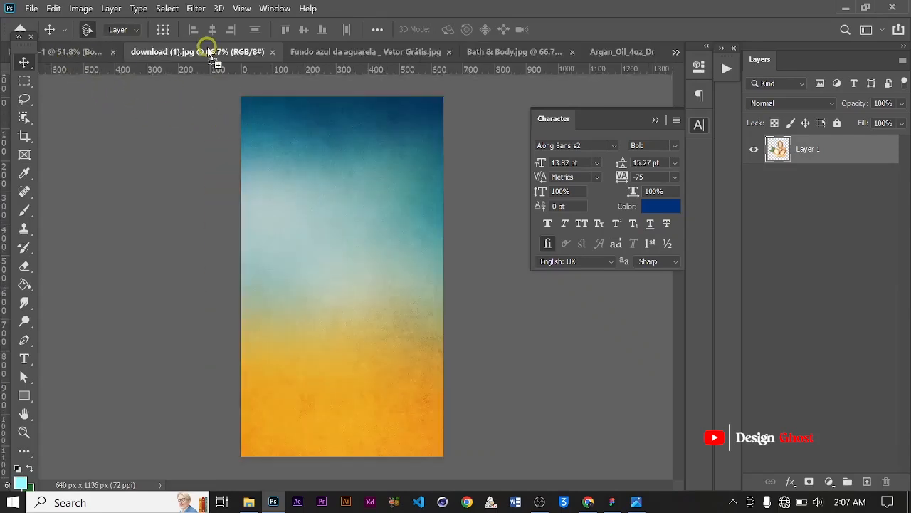
left_click_drag(83, 51, 337, 295)
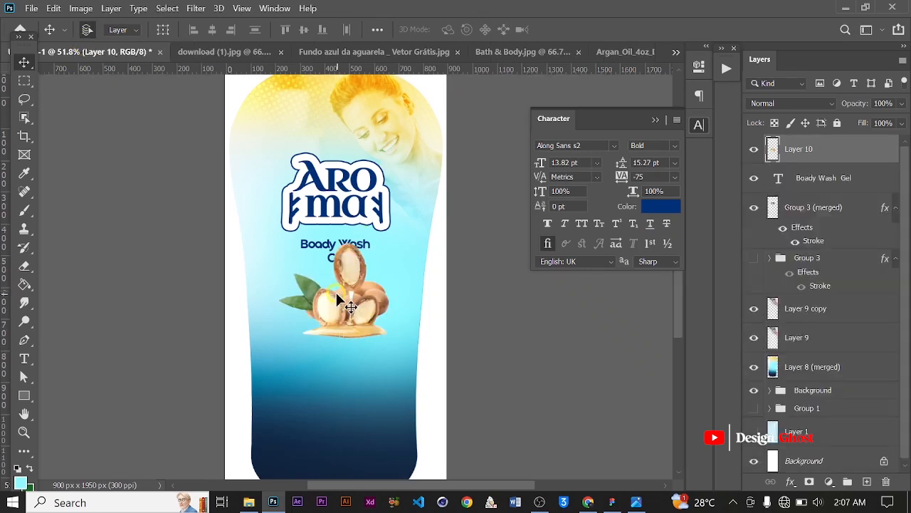
left_click(244, 51)
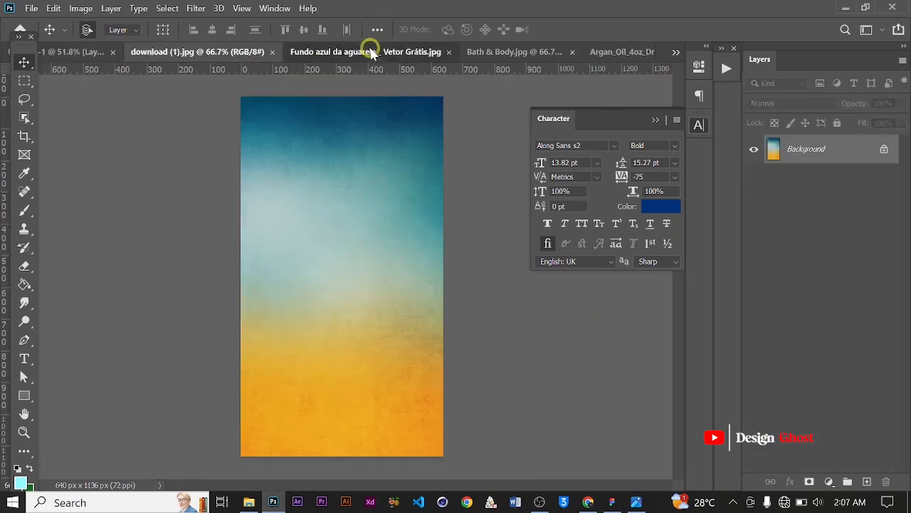
left_click(544, 54)
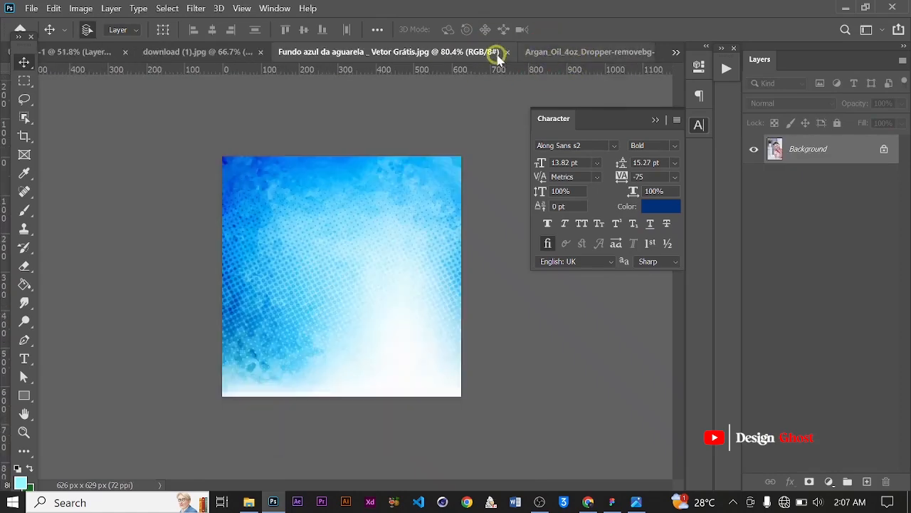
Close the watercolor and gradient source documents and return to the bottle artwork
left_click(507, 54)
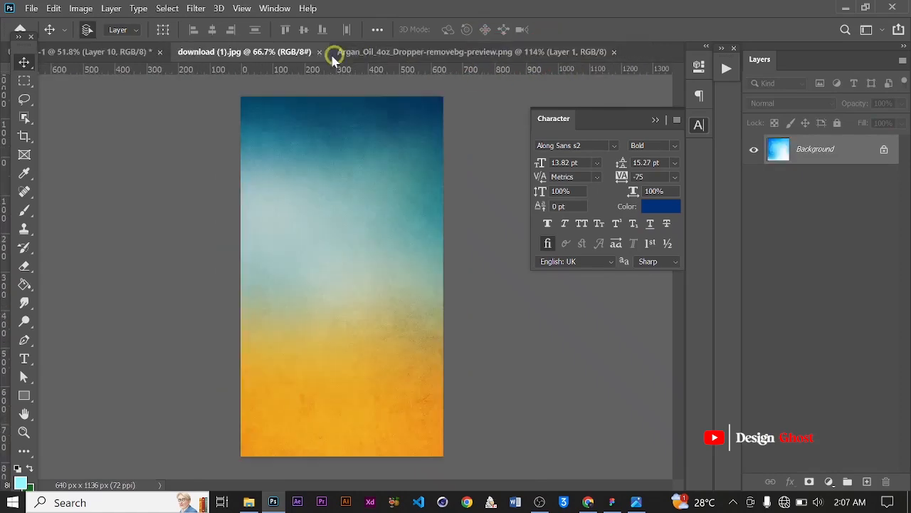
left_click(488, 55)
left_click(319, 51)
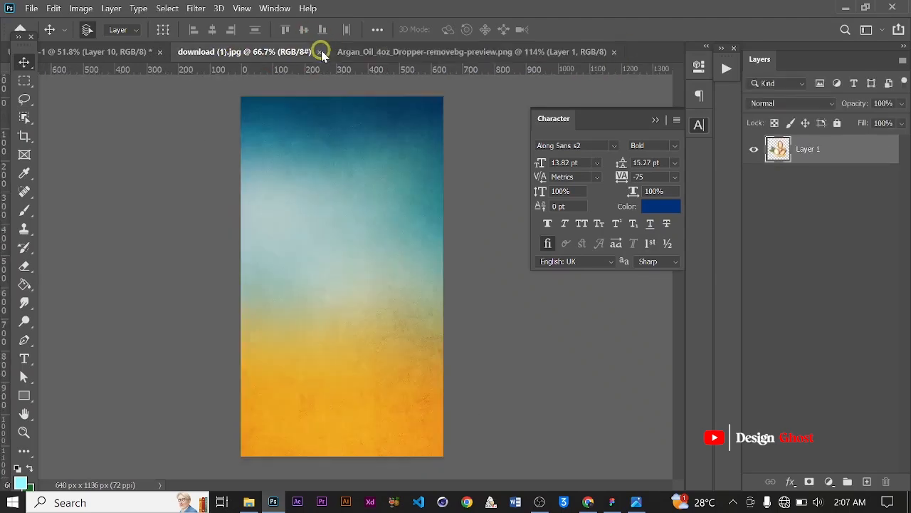
left_click(121, 57)
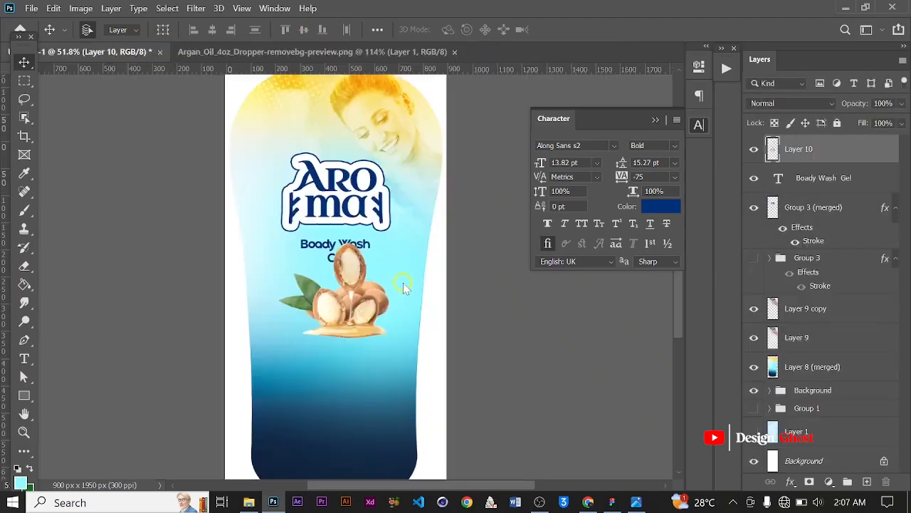
Scale the argan oil image to about 90% and position it just below the subtitle
scroll(348, 316, "up", 4)
left_click_drag(349, 316, 360, 259)
left_click_drag(353, 222, 332, 254)
scroll(325, 239, "down", 3)
scroll(332, 254, "up", 2)
key("ctrl+t")
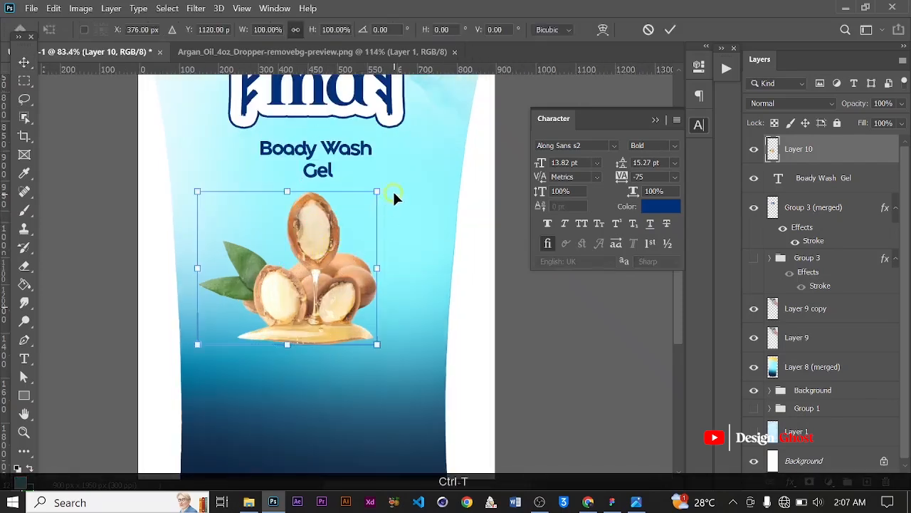
scroll(392, 189, "up", 2)
left_click_drag(394, 165, 373, 186)
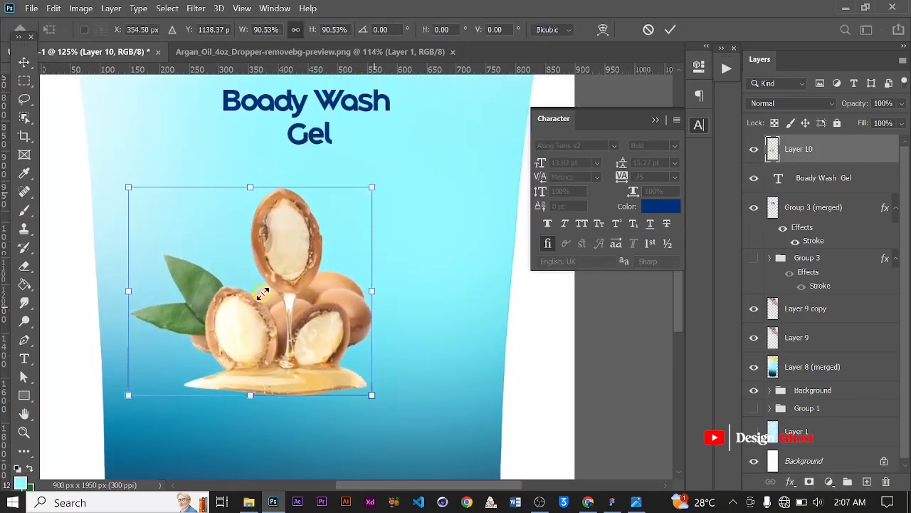
left_click_drag(257, 294, 288, 266)
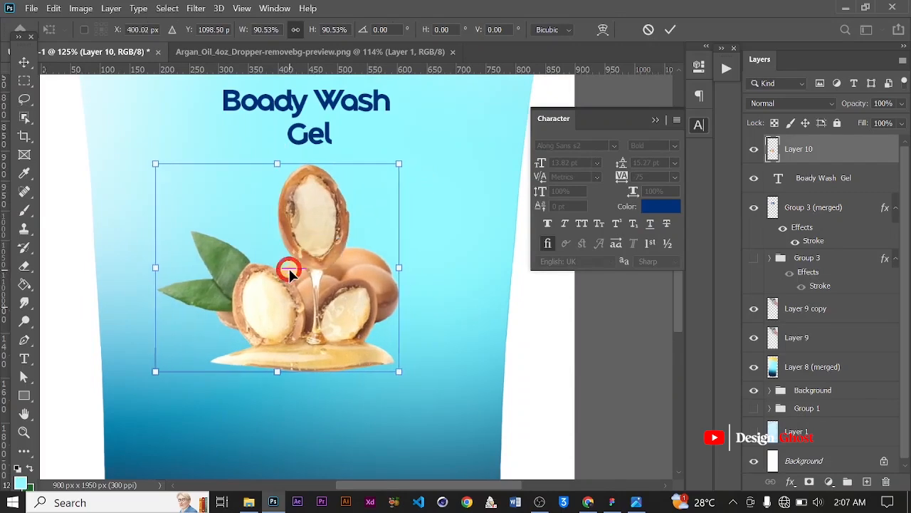
key("Return")
Nudge the argan oil image a few pixels to the left
key("ctrl+0")
key("Right")
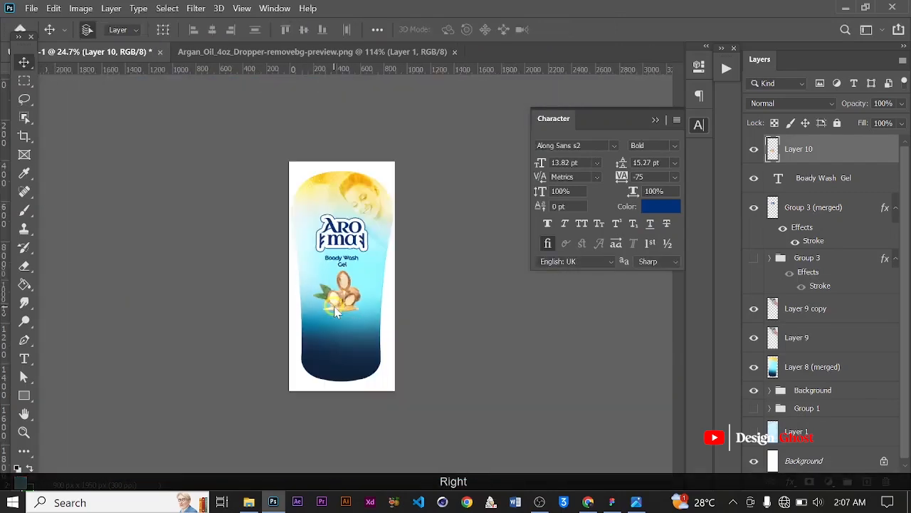
scroll(328, 308, "up", 3)
key("Left")
key("Left")
key("Left")
key("Left")
key("Left")
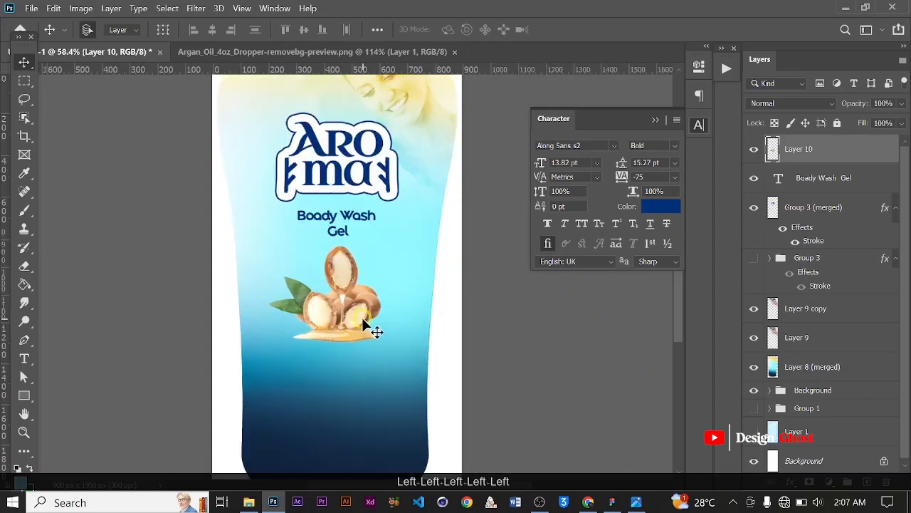
scroll(363, 324, "up", 4)
key("Left")
key("Left")
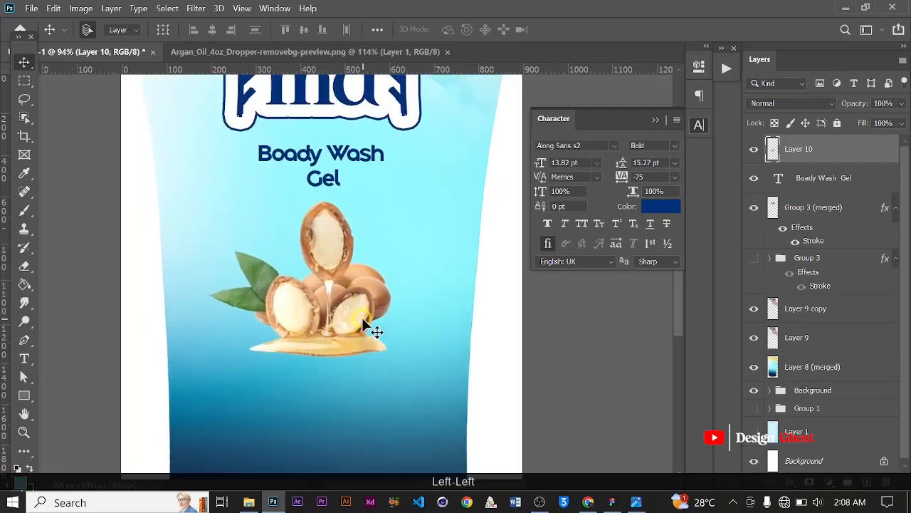
Duplicate the argan oil layer and flip the copy vertically
key("ctrl+j")
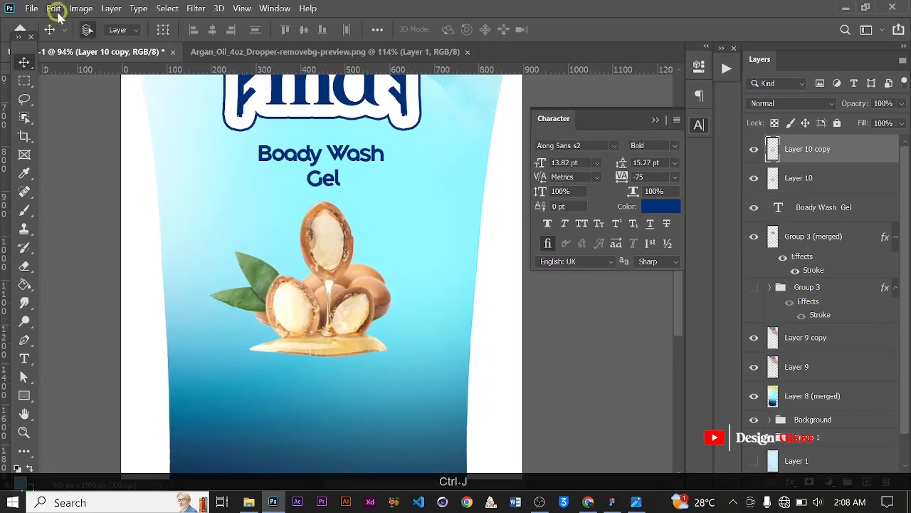
left_click(55, 10)
mouse_move(168, 315)
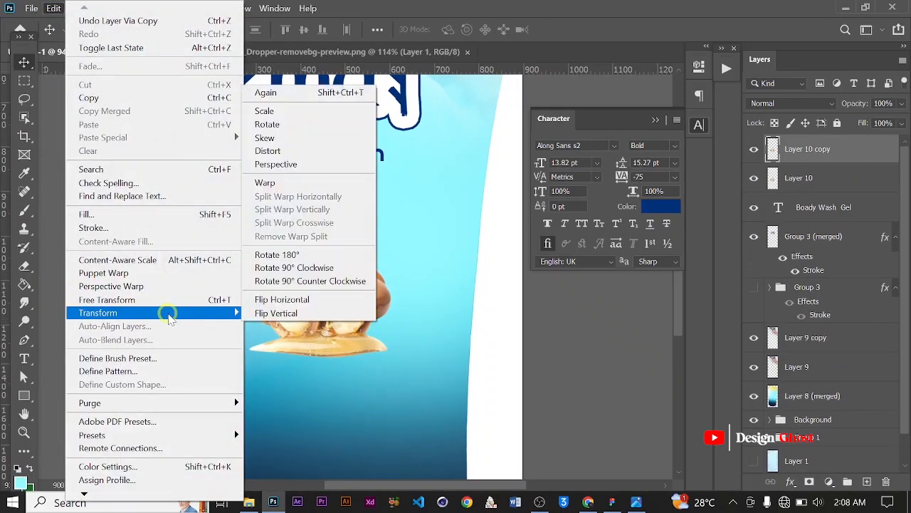
left_click(284, 314)
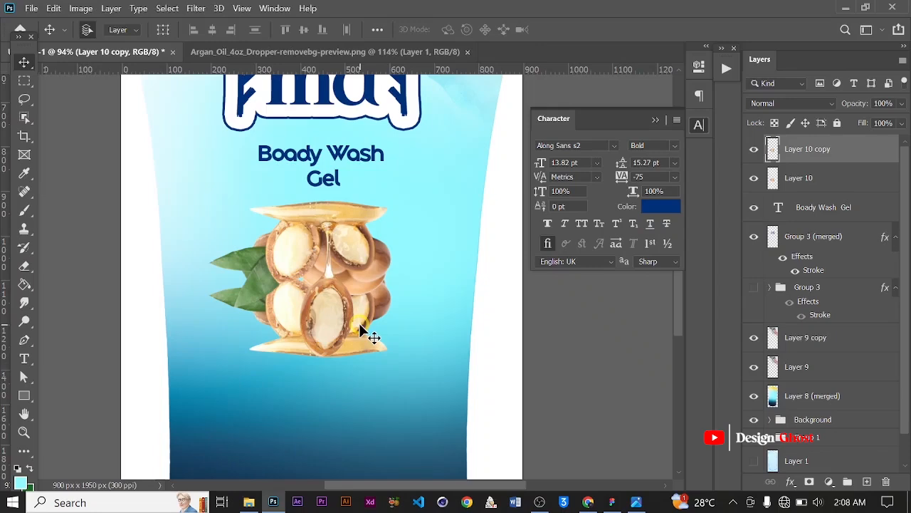
Erase the upper part of the flipped copy with a 400 px soft eraser
key("e")
key("bracketleft")
key("bracketleft")
key("bracketleft")
key("bracketleft")
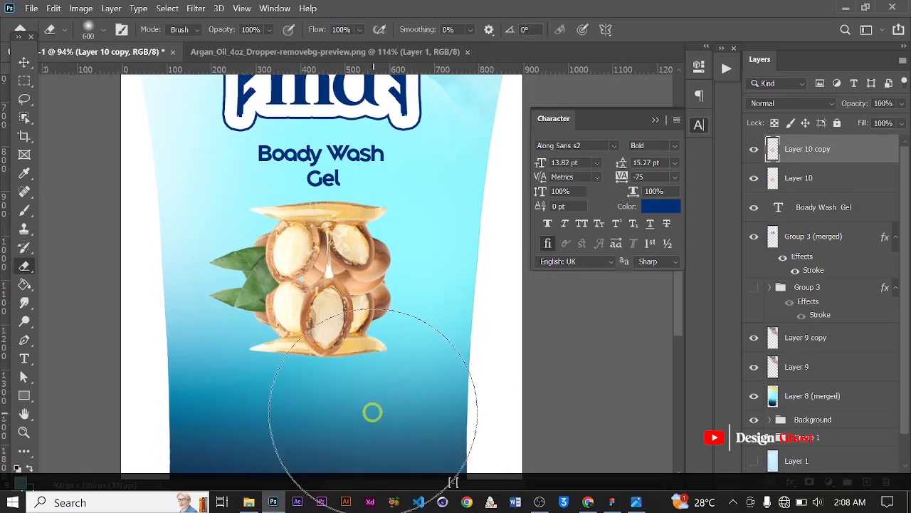
mouse_move(430, 370)
left_mouse_down()
mouse_move(168, 362)
mouse_move(349, 335)
mouse_move(476, 332)
mouse_move(360, 310)
mouse_move(281, 309)
mouse_move(90, 203)
left_mouse_up()
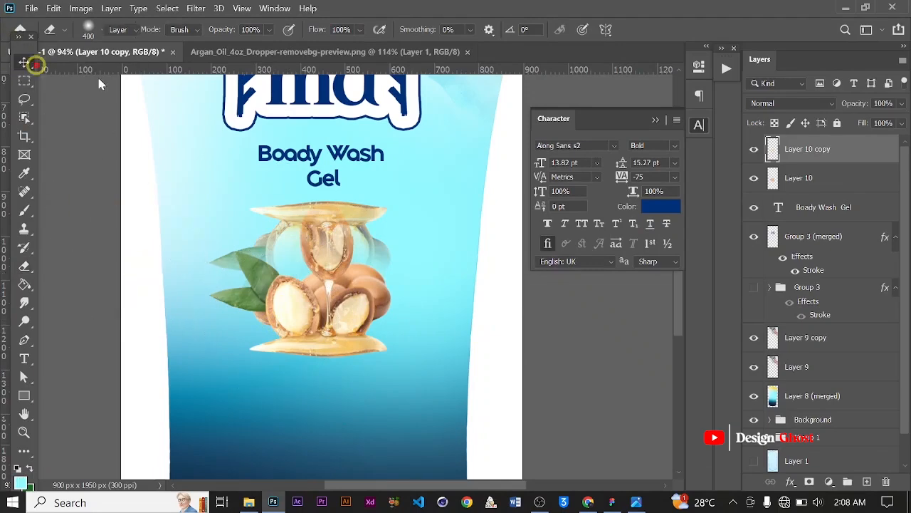
Move the flipped copy beneath the original layer and drag it down under the argan image as a reflection
key("ctrl+bracketleft")
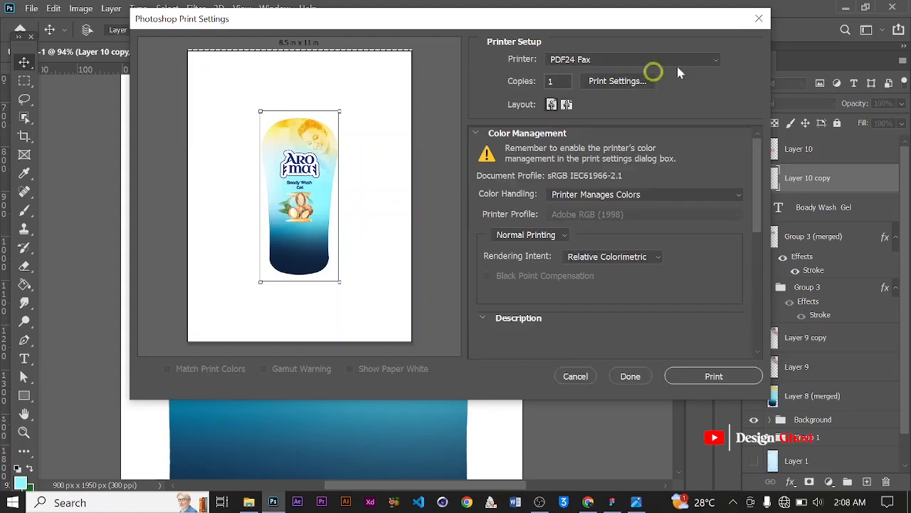
key("Escape")
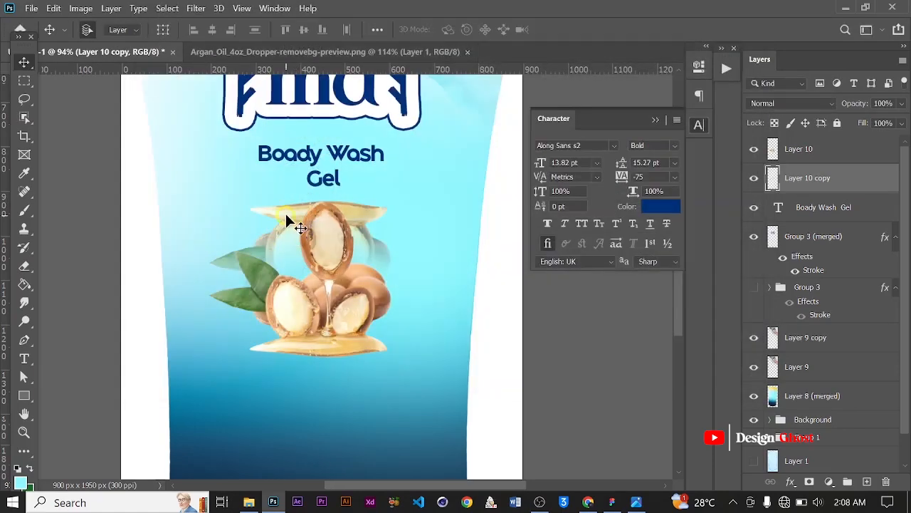
left_click_drag(289, 304, 290, 351)
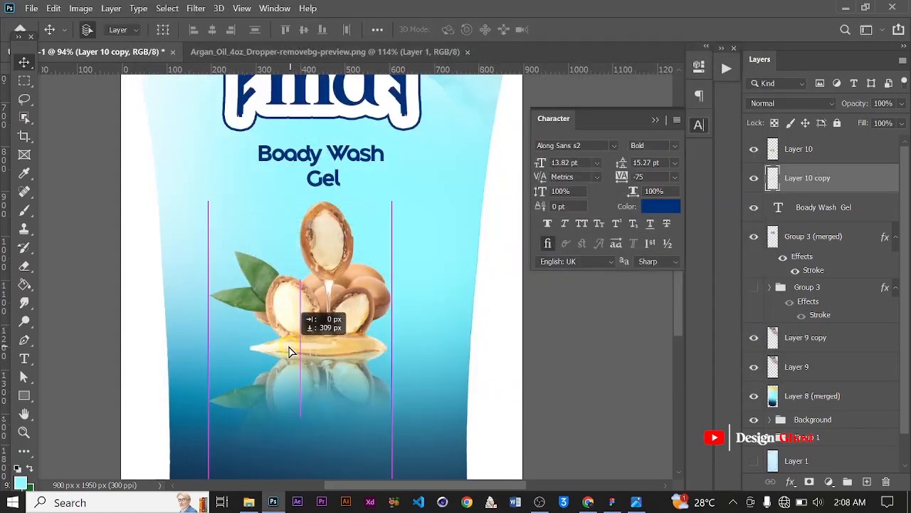
Set the eraser flow to 43% and fade out the lower part of the reflection
scroll(341, 340, "up", 5)
left_click_drag(315, 391, 325, 327)
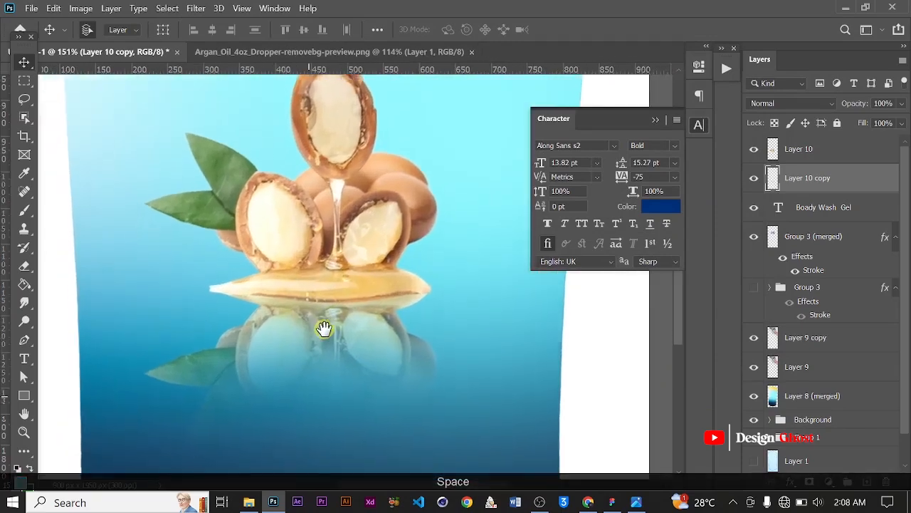
scroll(341, 346, "up", 2)
scroll(341, 352, "down", 2)
key("e")
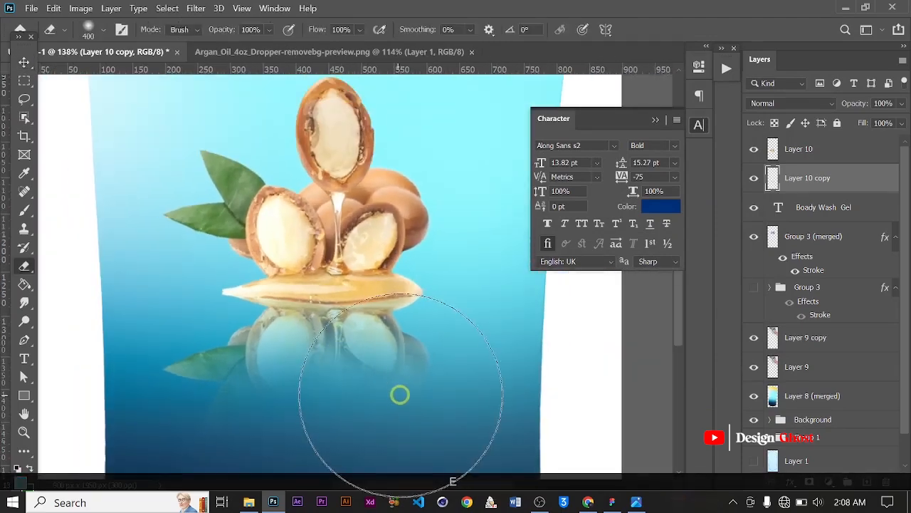
scroll(399, 393, "up", 1)
left_click(360, 30)
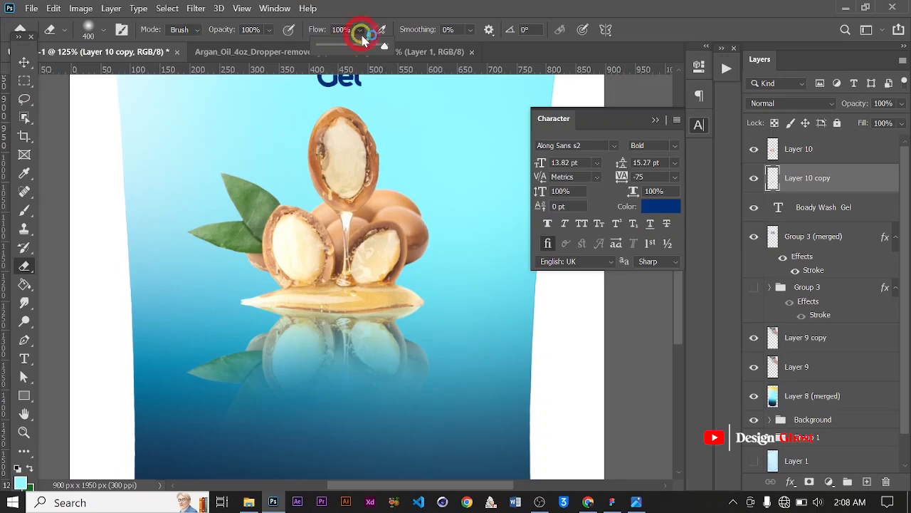
mouse_move(395, 434)
left_mouse_down()
mouse_move(193, 409)
mouse_move(291, 432)
mouse_move(283, 428)
left_mouse_up()
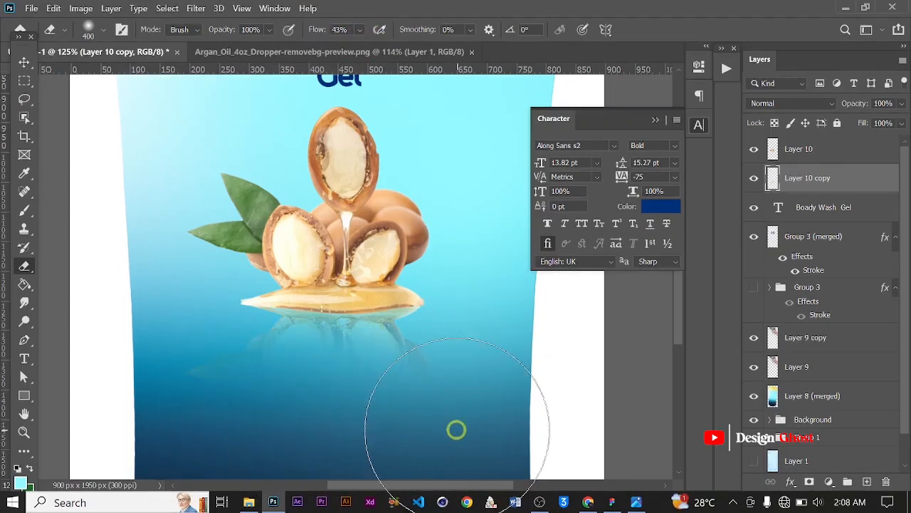
left_click(24, 62)
scroll(420, 311, "down", 3)
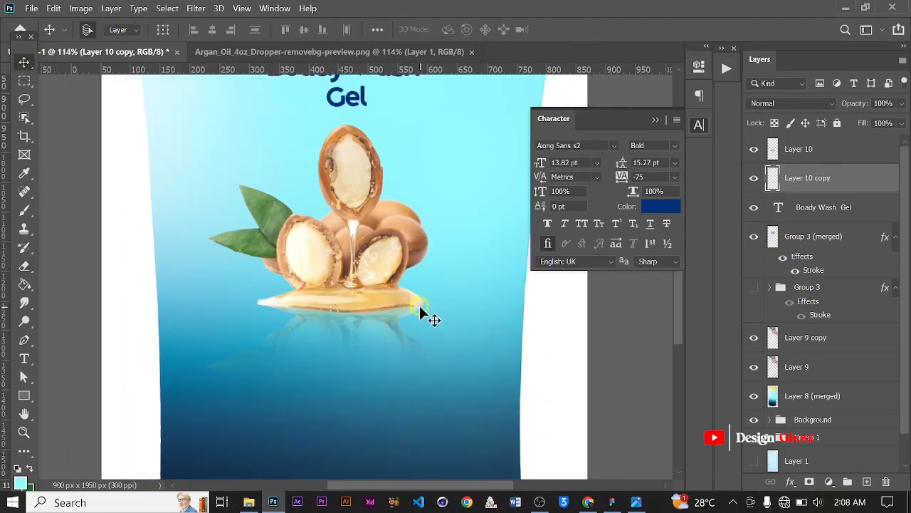
scroll(389, 284, "up", 3)
scroll(389, 286, "down", 2)
key("Return")
Open the leaf frame removebg-preview image from the Shower Gel folder in Photoshop
key("ctrl+0")
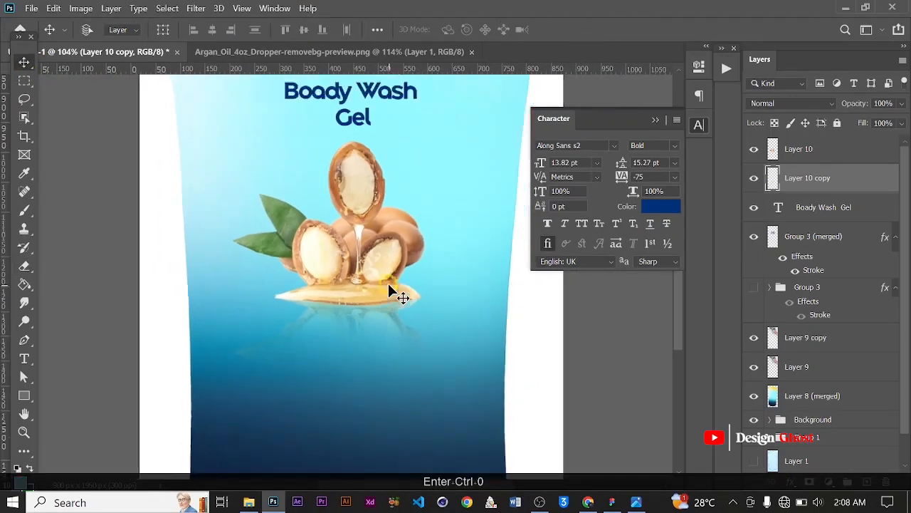
left_click(249, 502)
left_click(311, 324)
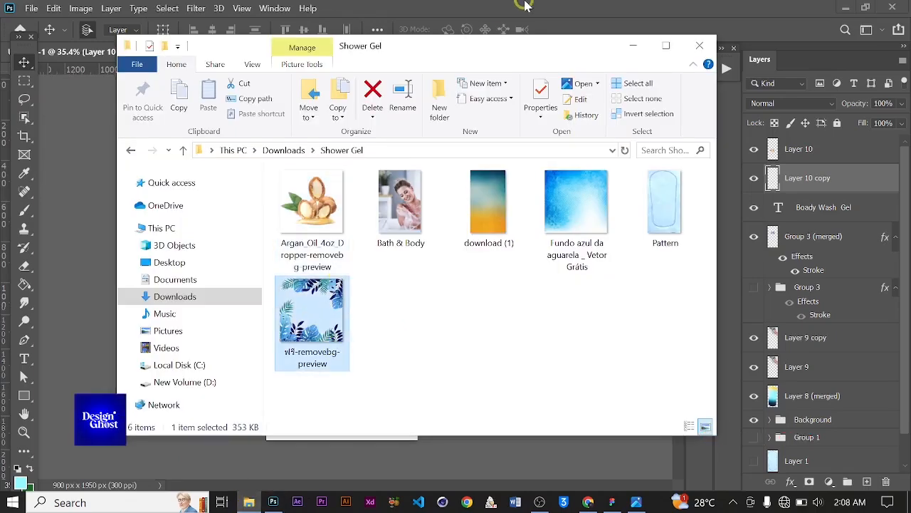
left_click_drag(311, 324, 525, 6)
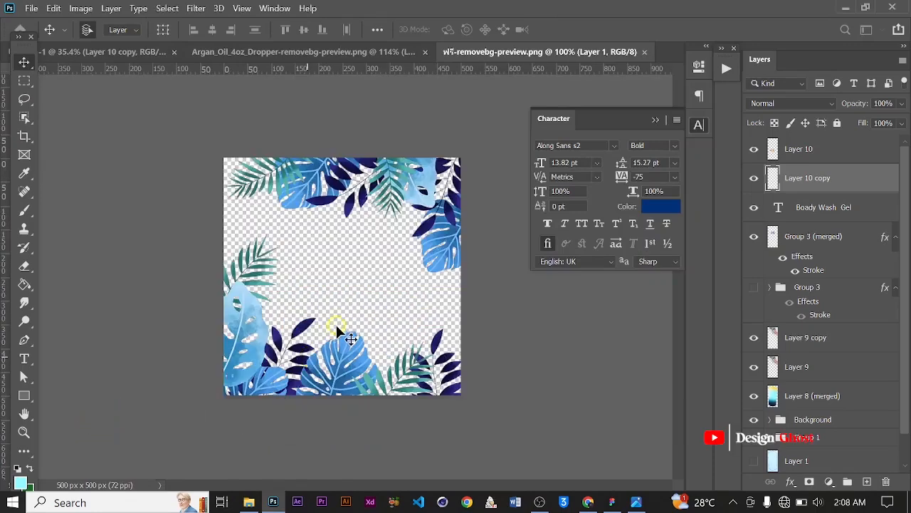
Drag the leaf frame image into the bottle artwork
scroll(361, 379, "down", 1)
left_click_drag(338, 341, 353, 268)
scroll(354, 404, "up", 6)
key("space")
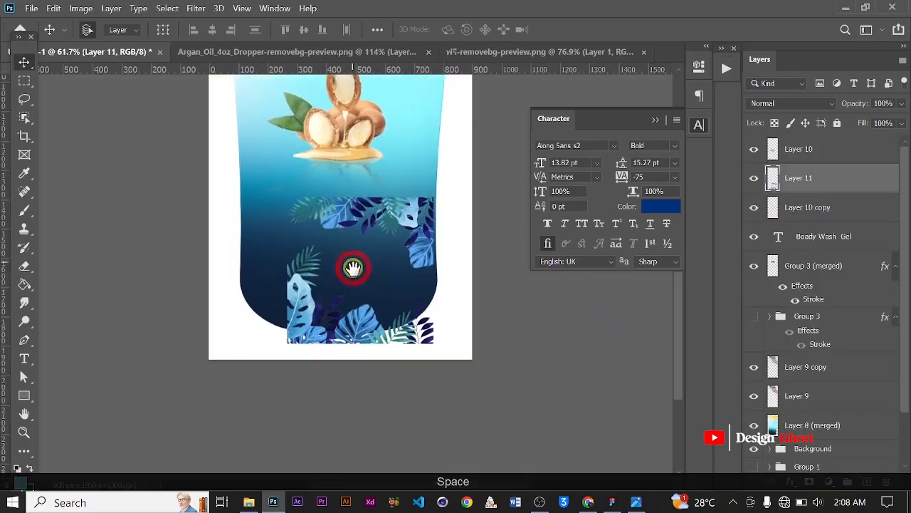
Scale the leaf frame to about 135% and place it over the bottle's lower section
scroll(358, 320, "up", 3)
left_click_drag(349, 320, 306, 285)
key("ctrl+t")
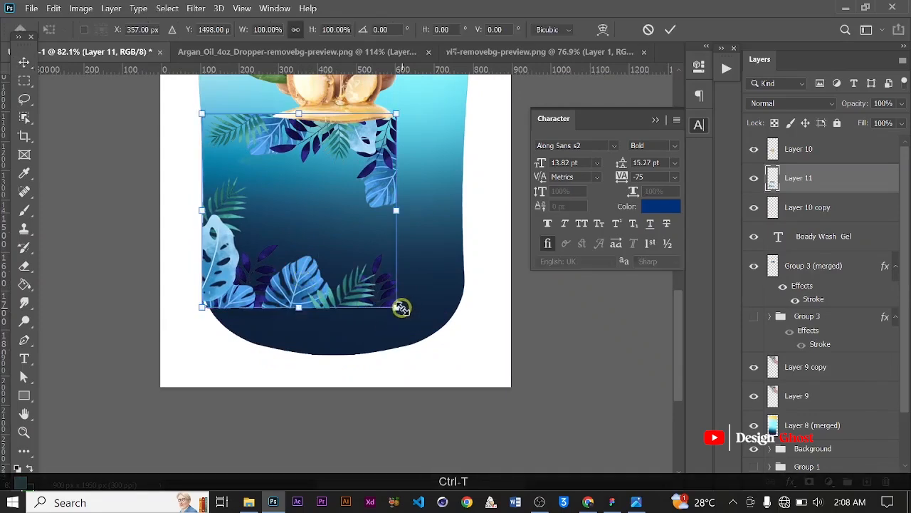
left_click_drag(430, 321, 474, 342)
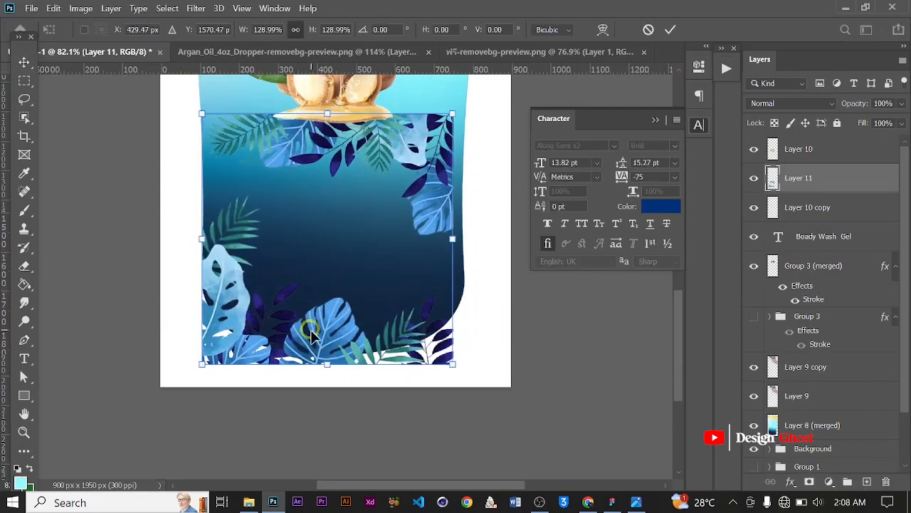
mouse_move(309, 323)
left_mouse_down()
mouse_move(335, 338)
mouse_move(322, 318)
mouse_move(324, 326)
left_mouse_up()
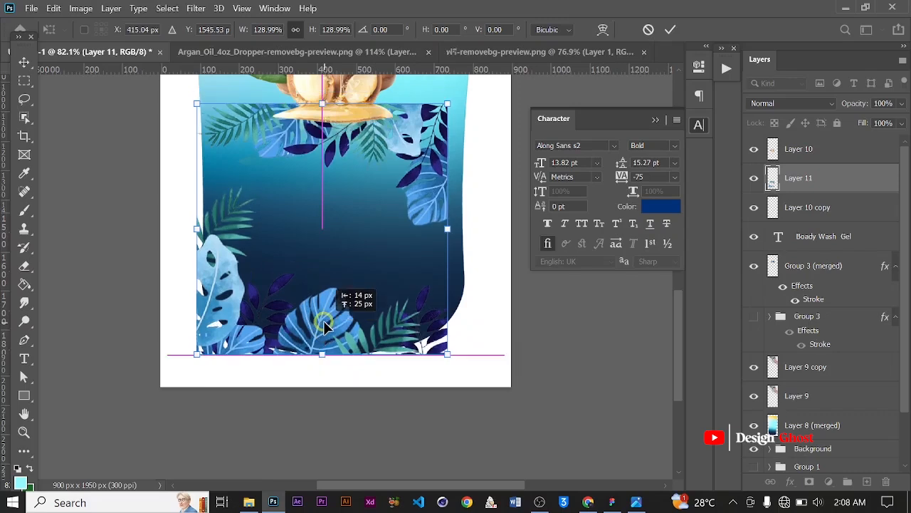
left_click_drag(451, 358, 467, 365)
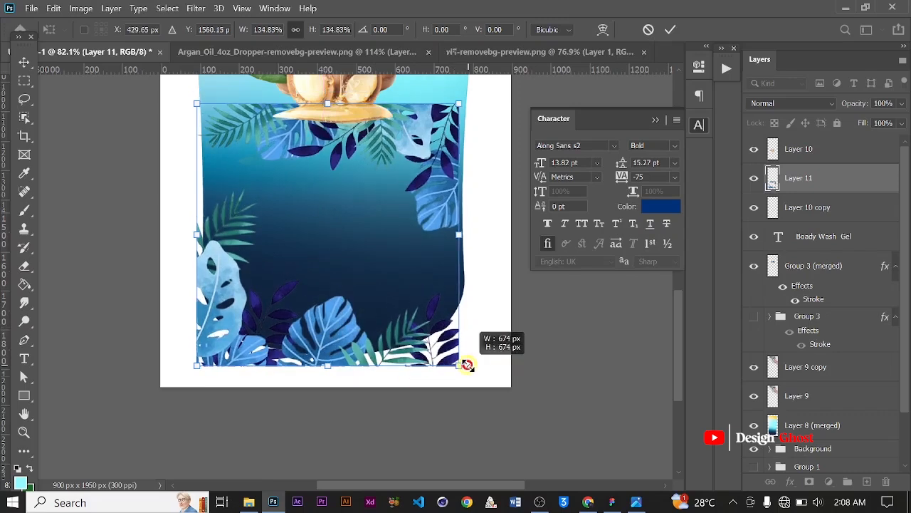
left_click(672, 28)
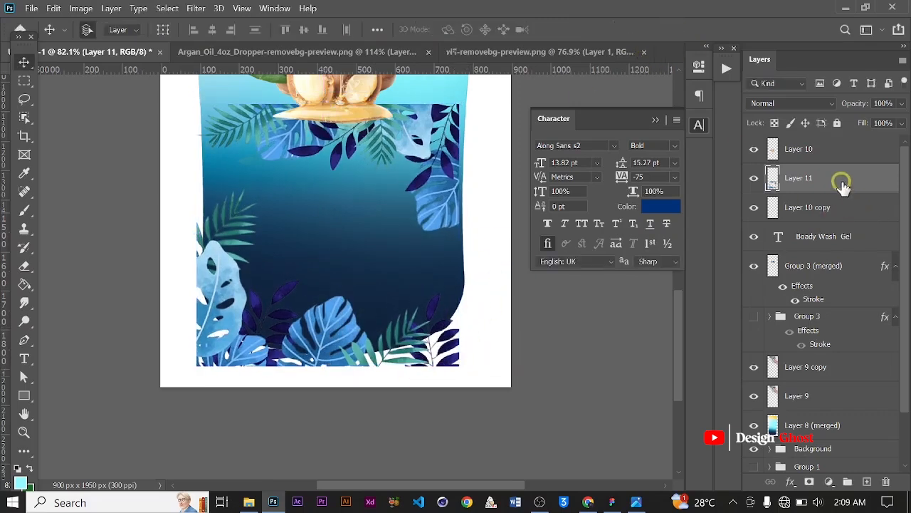
Move the leaf layer directly above the bottle gradient layer and clip it to that layer
left_click_drag(840, 179, 811, 399)
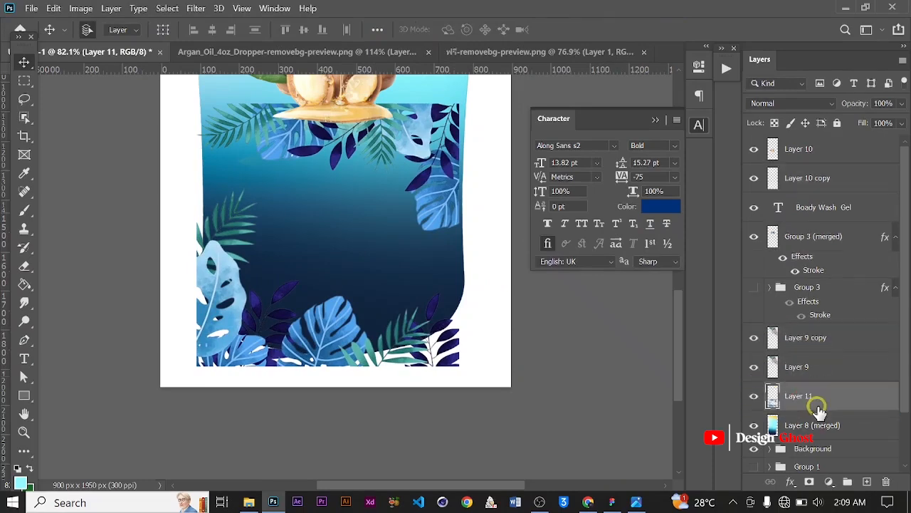
right_click(824, 405)
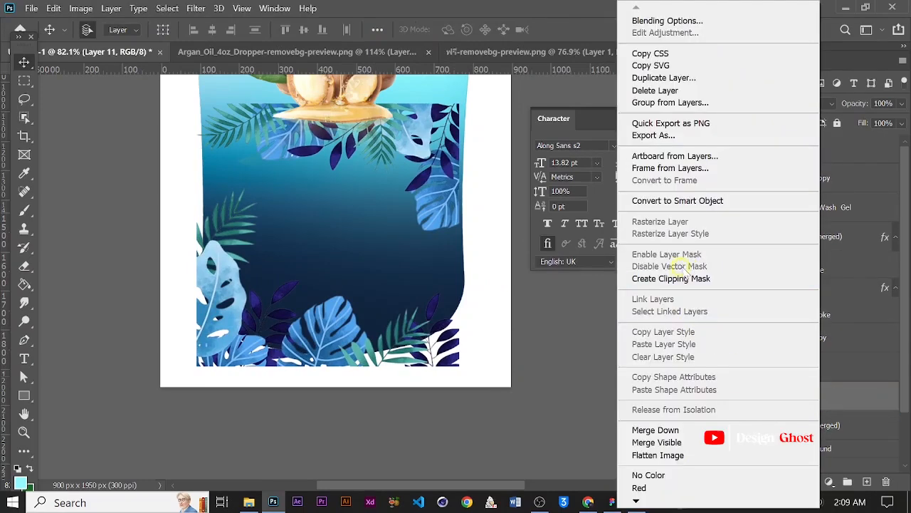
left_click(680, 278)
scroll(372, 199, "down", 2)
scroll(377, 199, "up", 4)
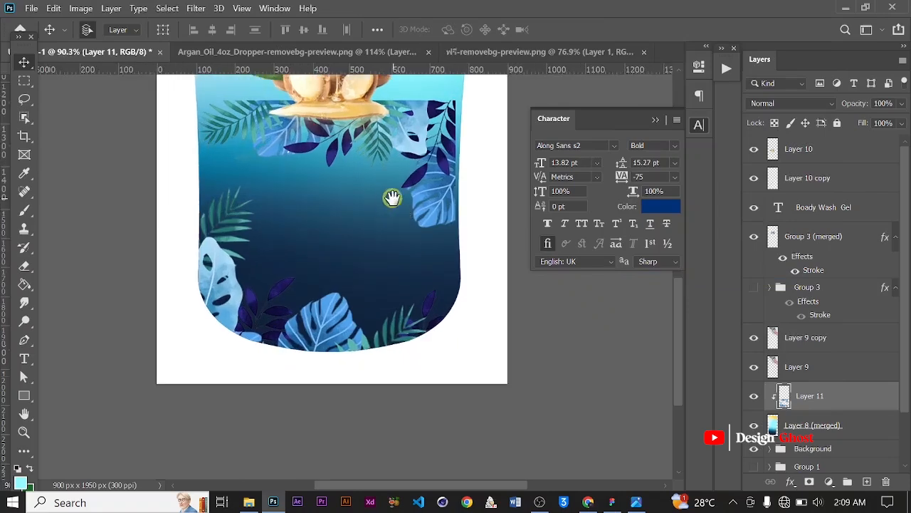
Erase the upper leaves of the leaf frame with a soft 400 px eraser at 100% flow
key("space")
key("e")
right_click(364, 337)
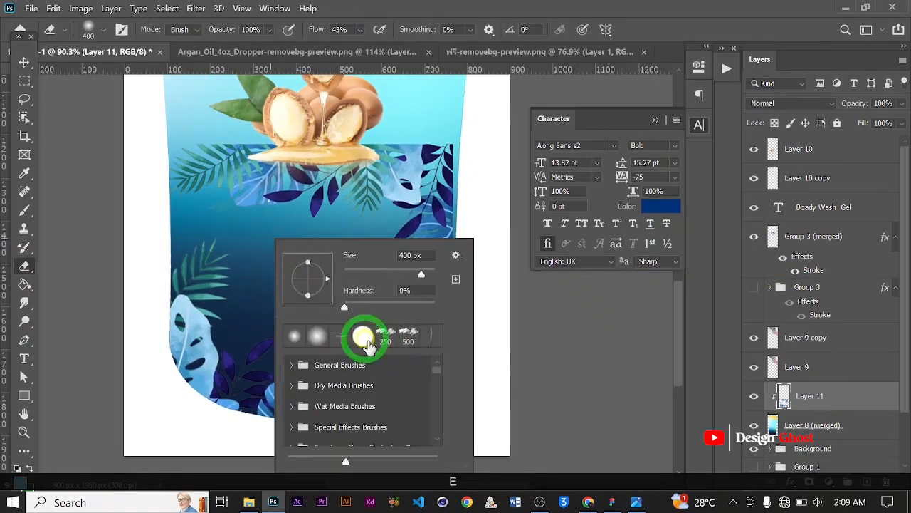
left_click(364, 335)
left_click(665, 30)
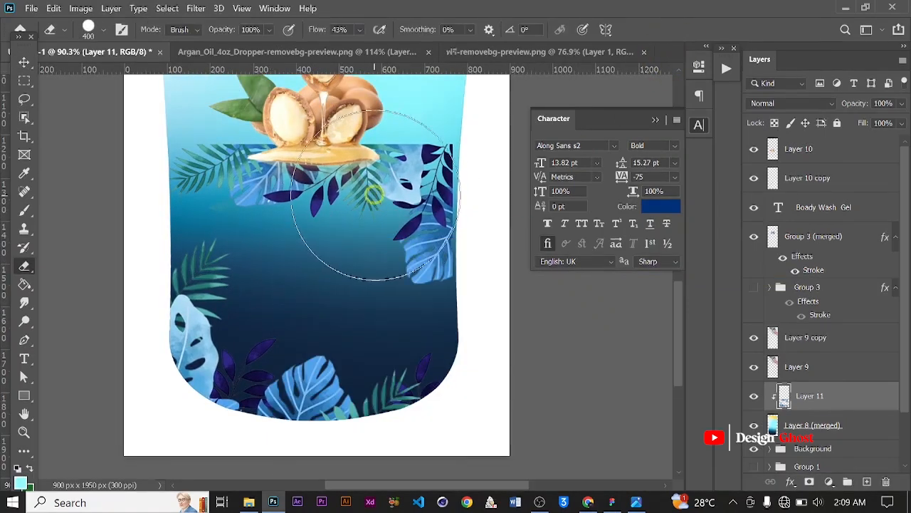
left_click_drag(411, 217, 407, 212)
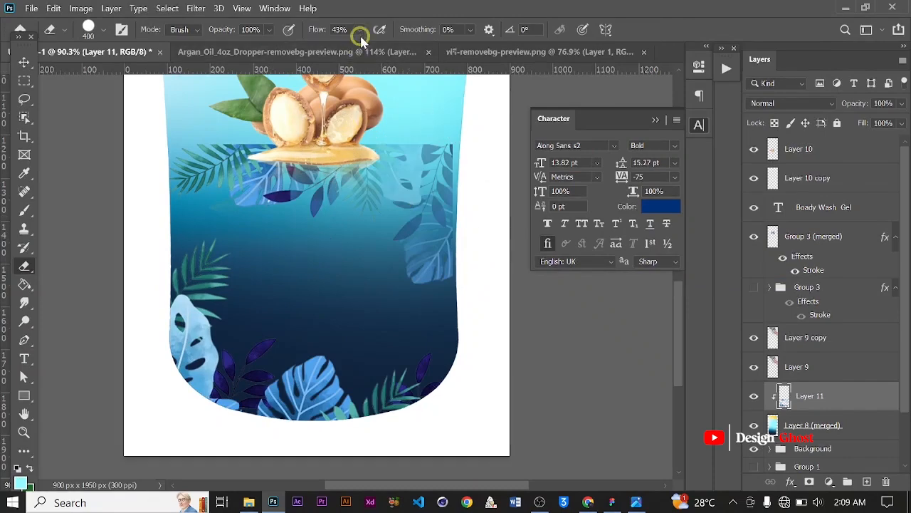
left_click_drag(413, 55, 421, 47)
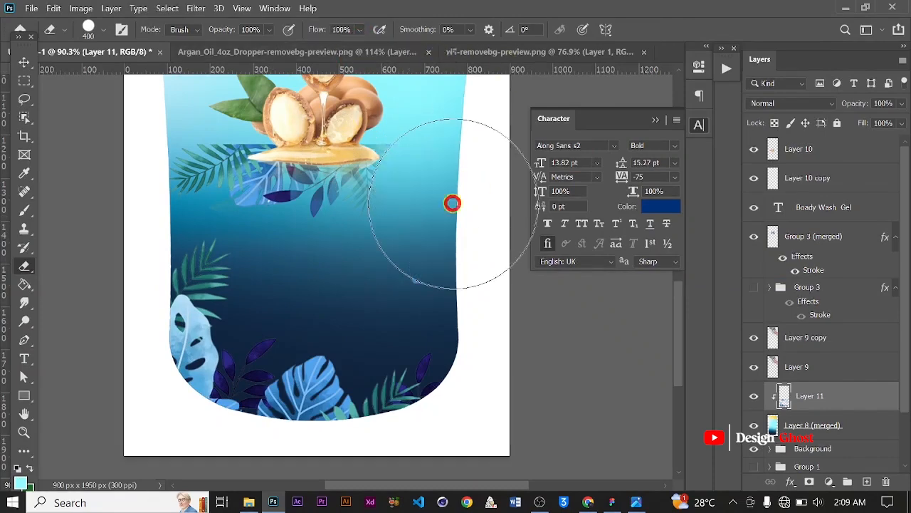
mouse_move(433, 209)
left_mouse_down()
mouse_move(305, 150)
mouse_move(152, 111)
left_mouse_up()
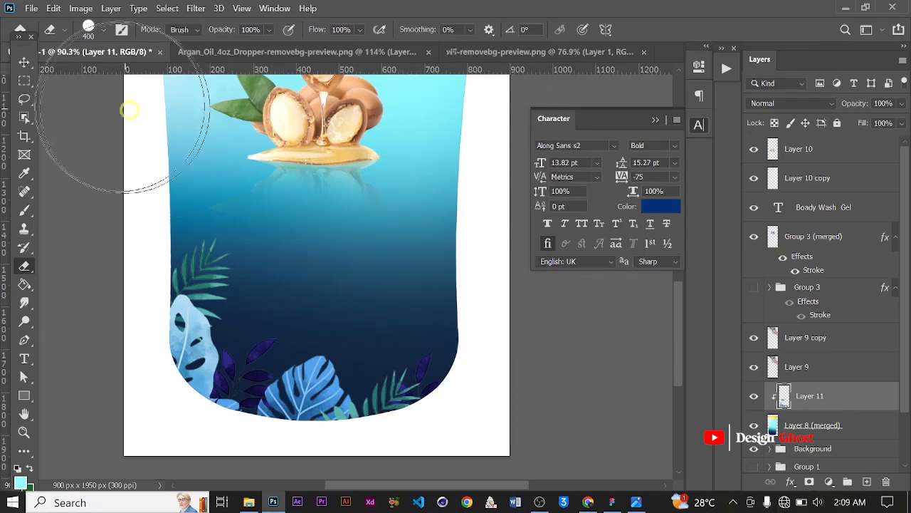
Scale the leaf frame to about 116% and reposition it to fill the bottle's lower section
left_click(24, 62)
scroll(388, 285, "down", 1)
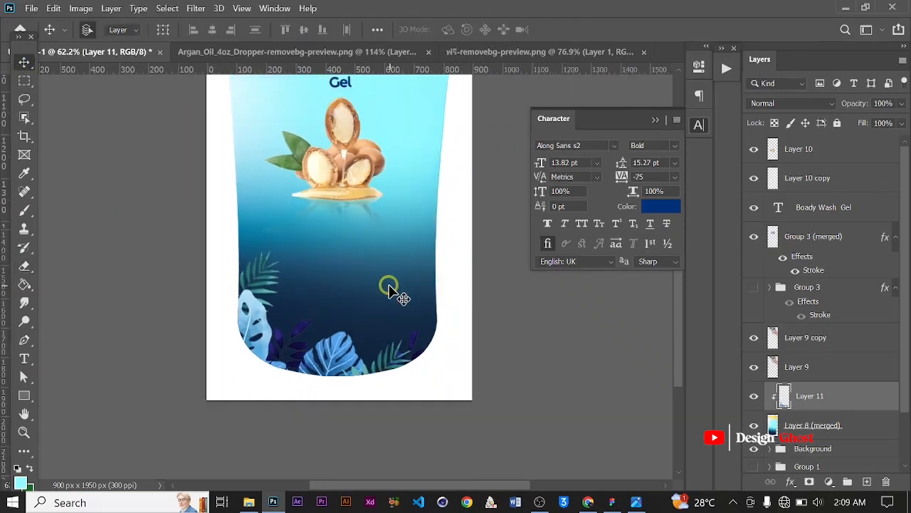
key("ctrl+0")
scroll(389, 318, "up", 5)
scroll(400, 368, "up", 1)
left_click_drag(333, 393, 356, 279)
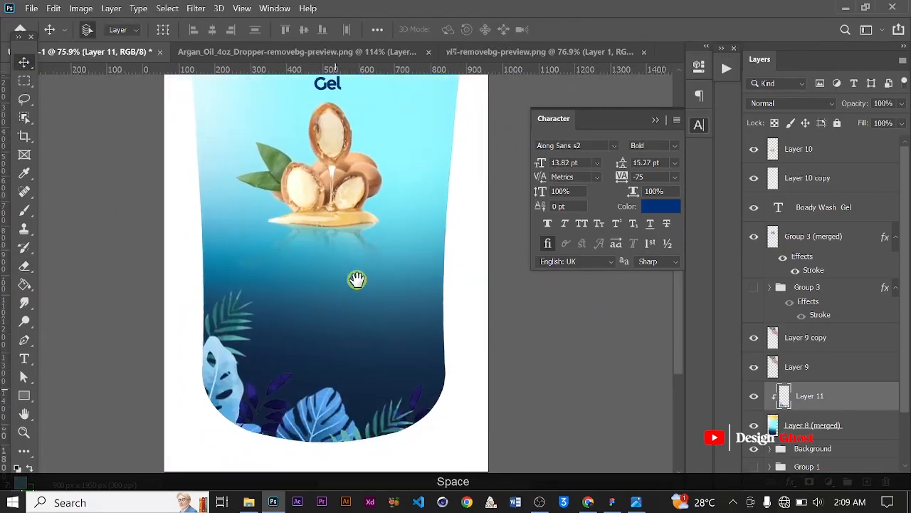
scroll(244, 342, "up", 2)
left_click(223, 320)
key("ctrl+t")
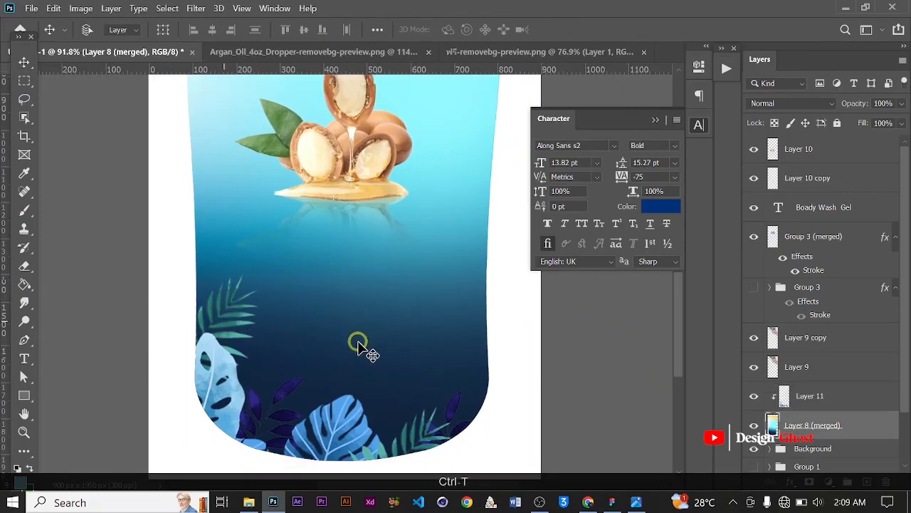
scroll(309, 326, "down", 6)
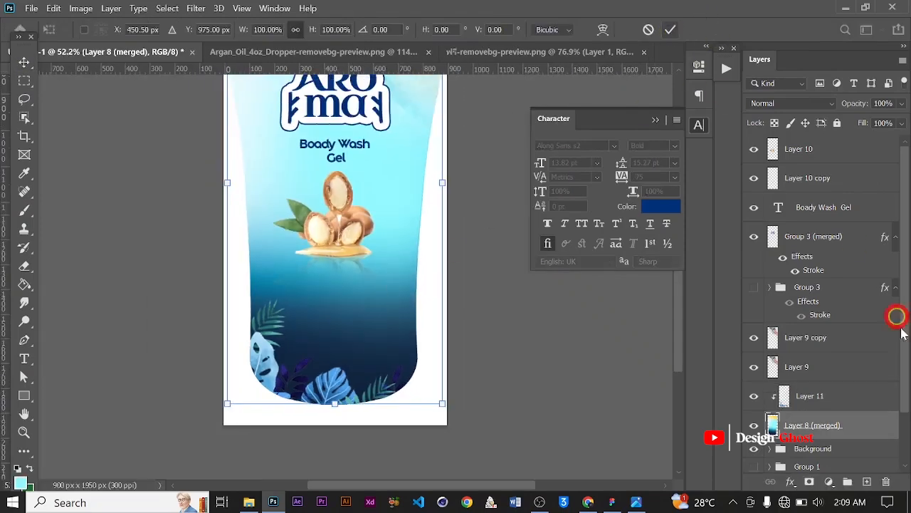
left_click(812, 398)
key("ctrl+t")
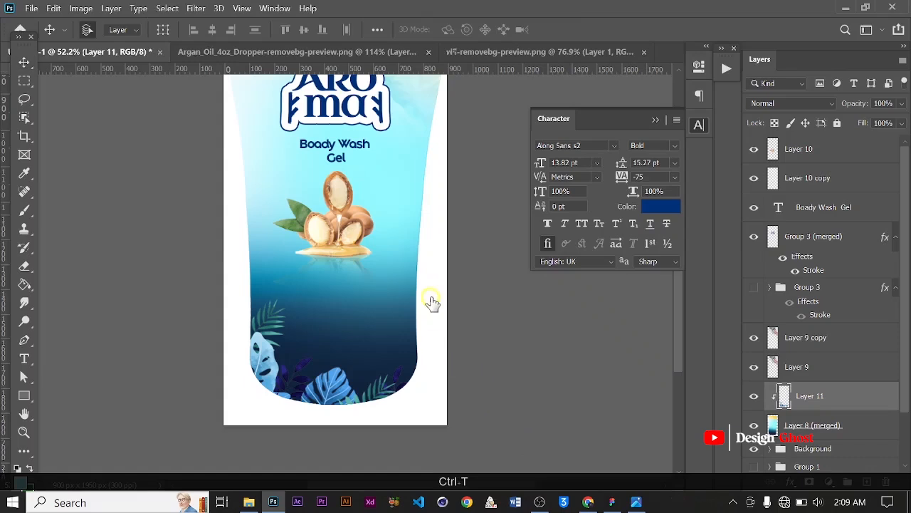
left_click_drag(248, 296, 236, 257)
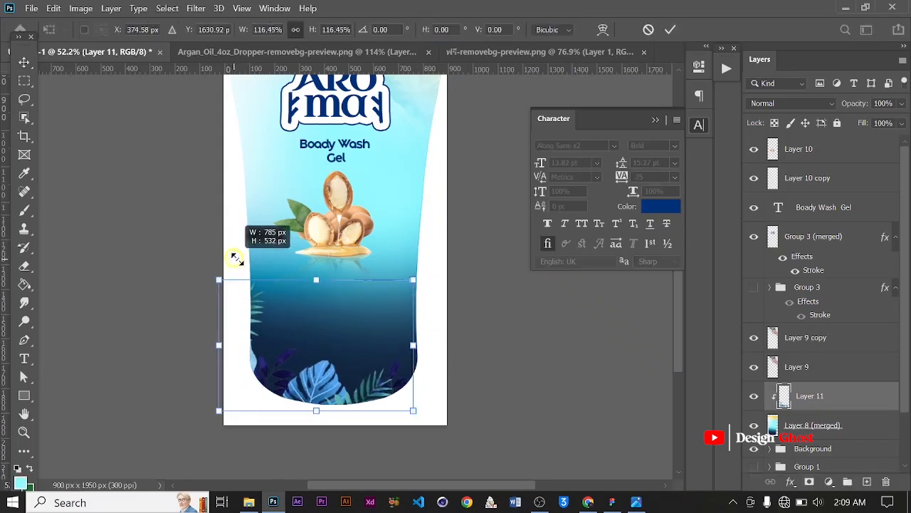
left_click_drag(356, 376, 380, 372)
left_click_drag(431, 277, 441, 257)
key("Return")
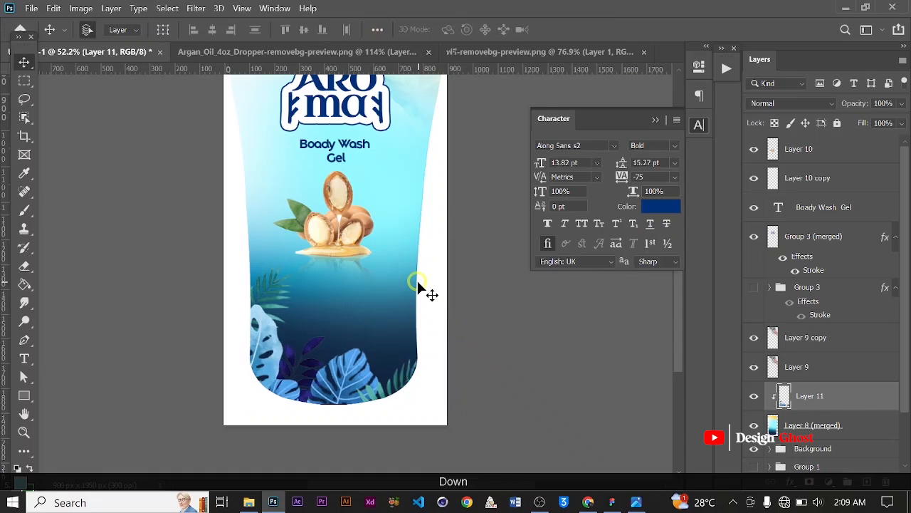
Nudge the leaf frame slightly to the left
scroll(285, 367, "up", 2)
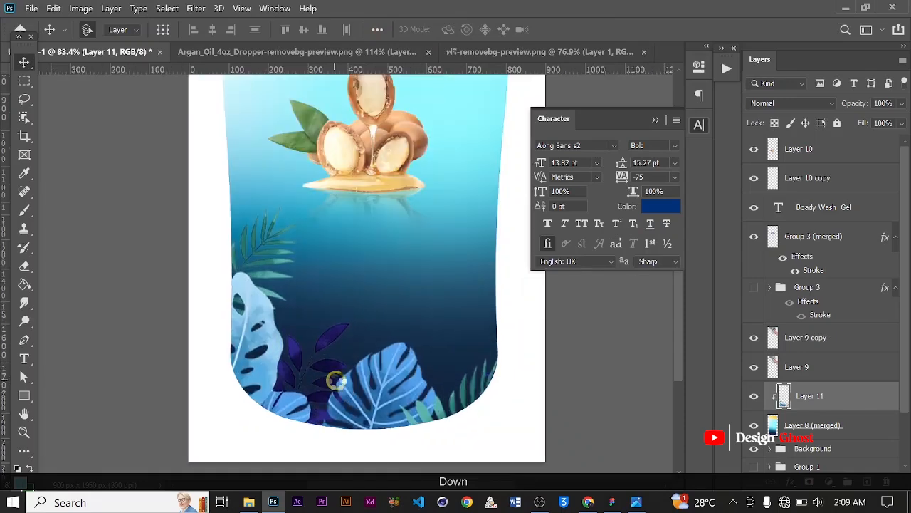
scroll(338, 385, "down", 3)
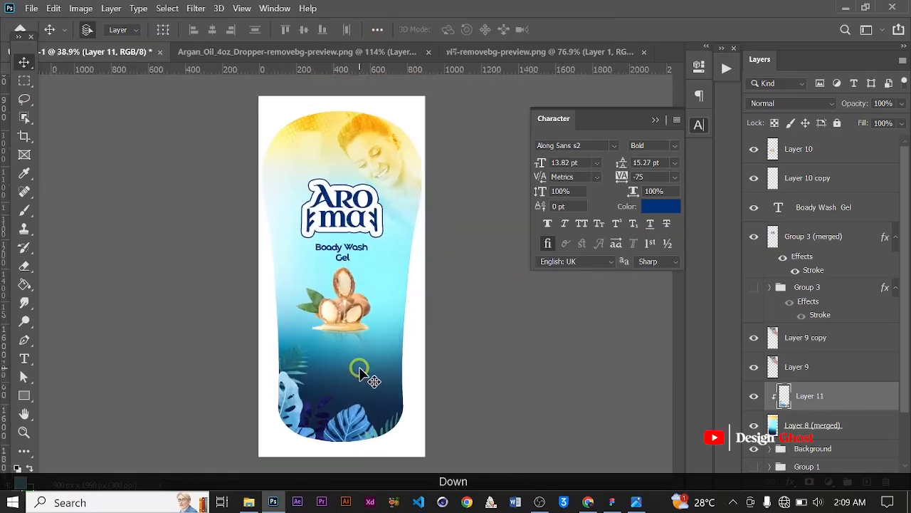
scroll(361, 374, "up", 3)
scroll(285, 335, "up", 2)
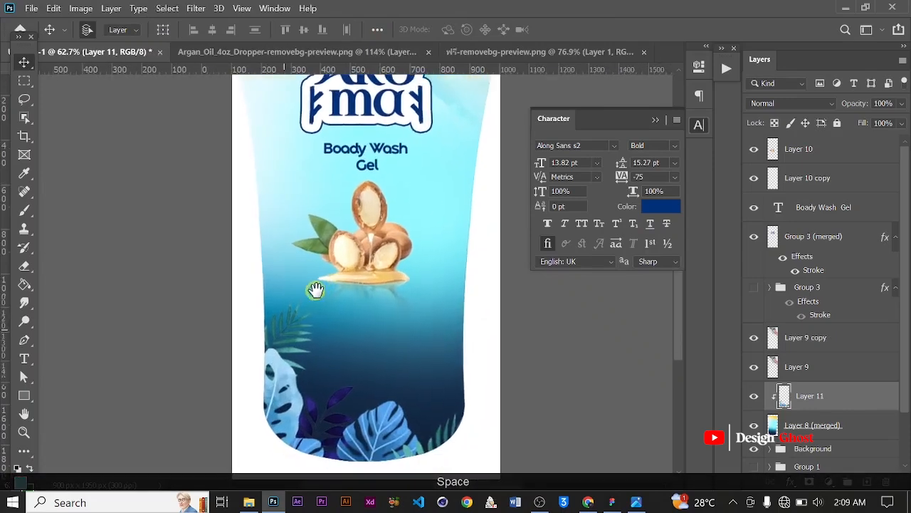
left_click_drag(400, 329, 327, 350)
scroll(289, 411, "down", 1)
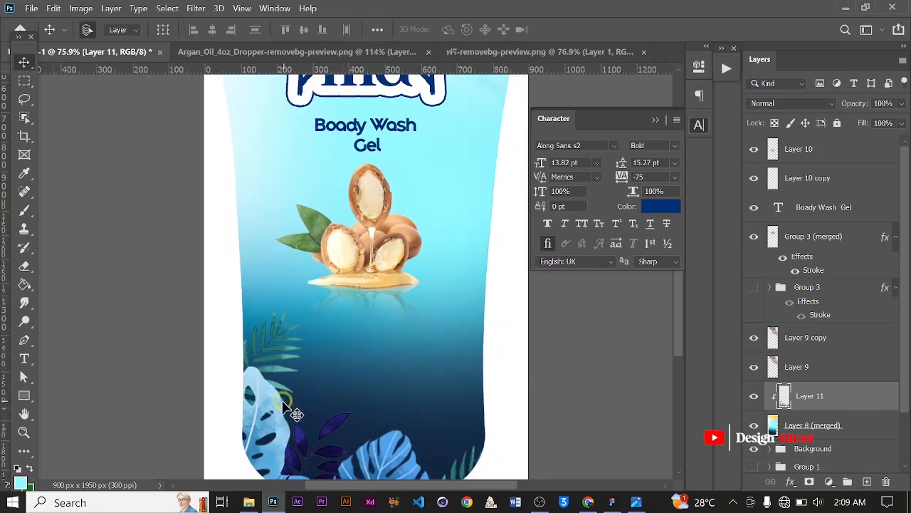
key("Left")
key("Left")
key("Left")
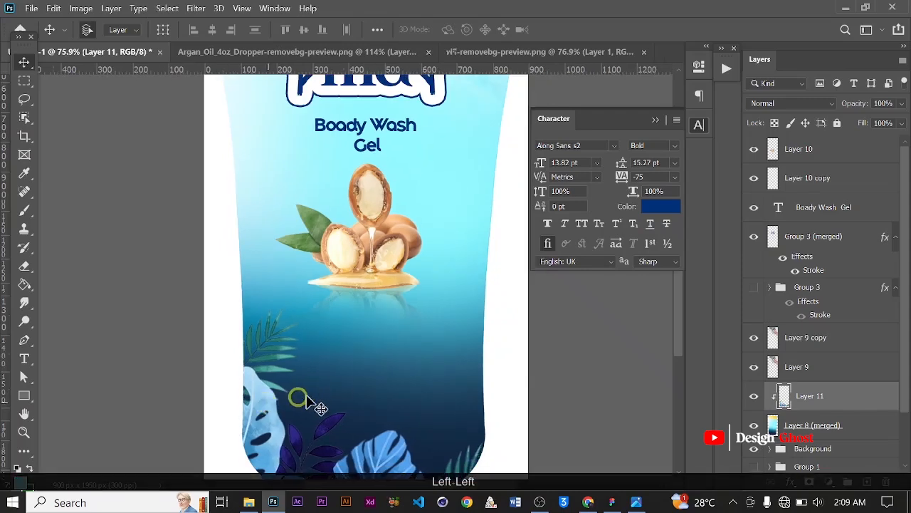
key("Return")
Group the argan oil image with its reflection copy and nudge the group slightly upward
key("ctrl+0")
key("space")
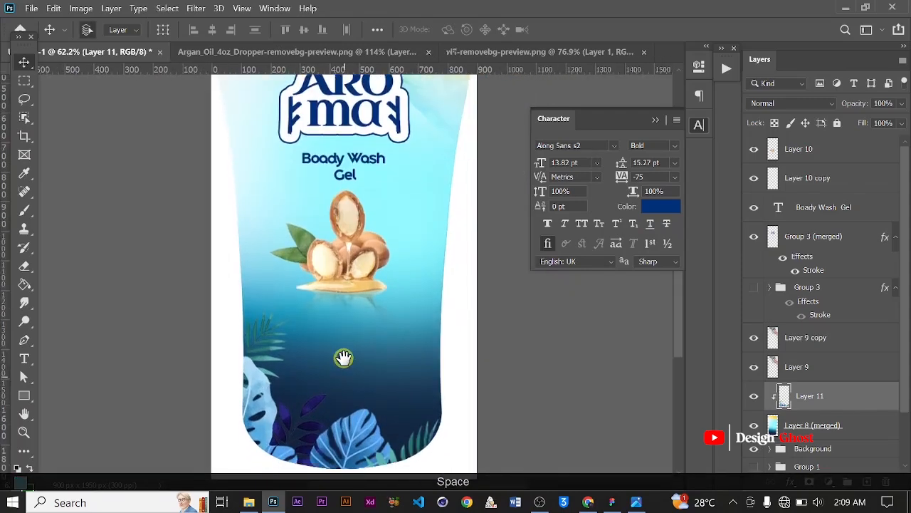
left_click(350, 239)
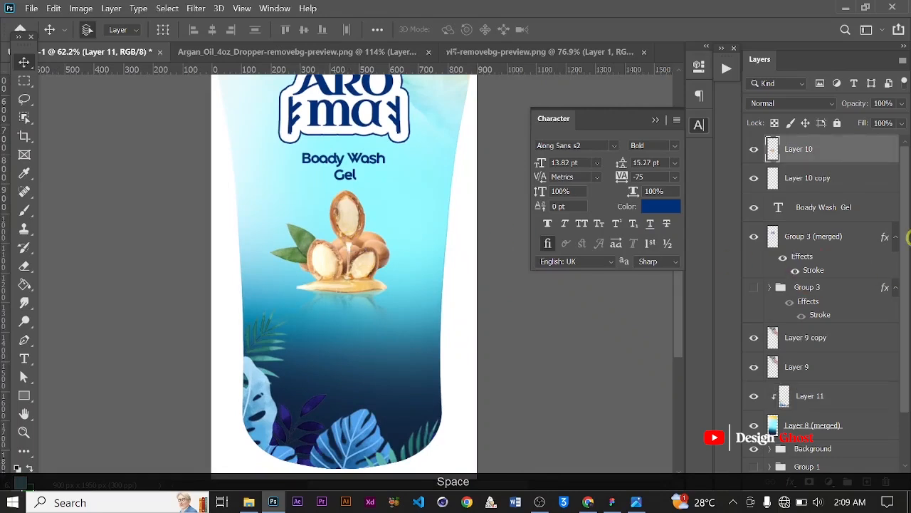
left_click(823, 179, "ctrl")
key("ctrl+g")
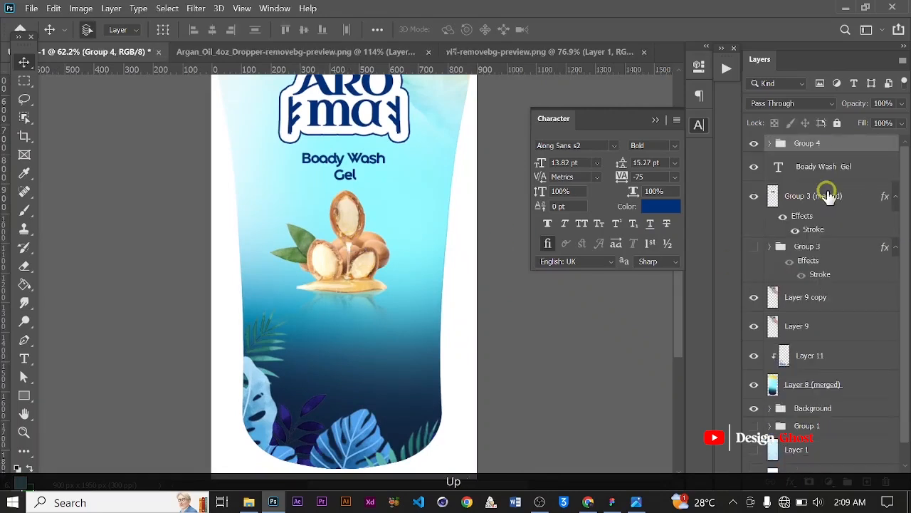
key("Up")
key("Up")
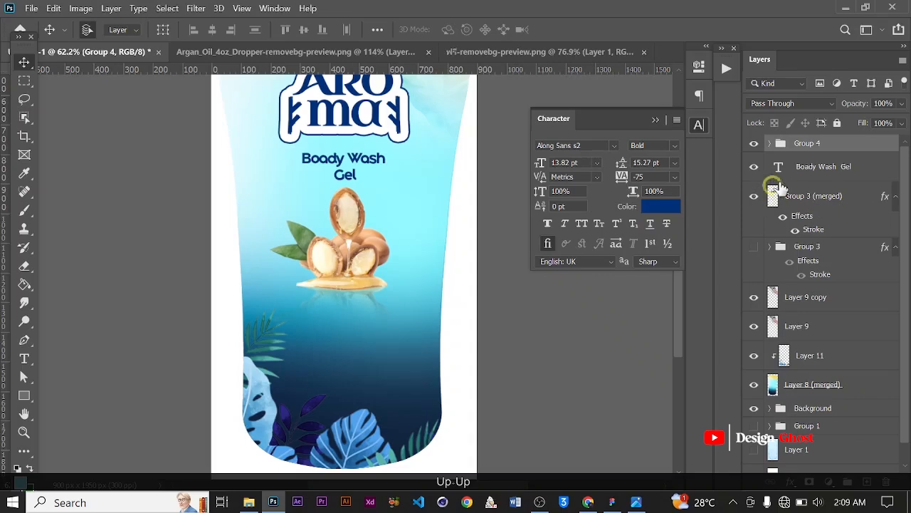
Nudge the Boady Wash Gel subtitle and Aroma logo slightly upward together
left_click(833, 206, "shift")
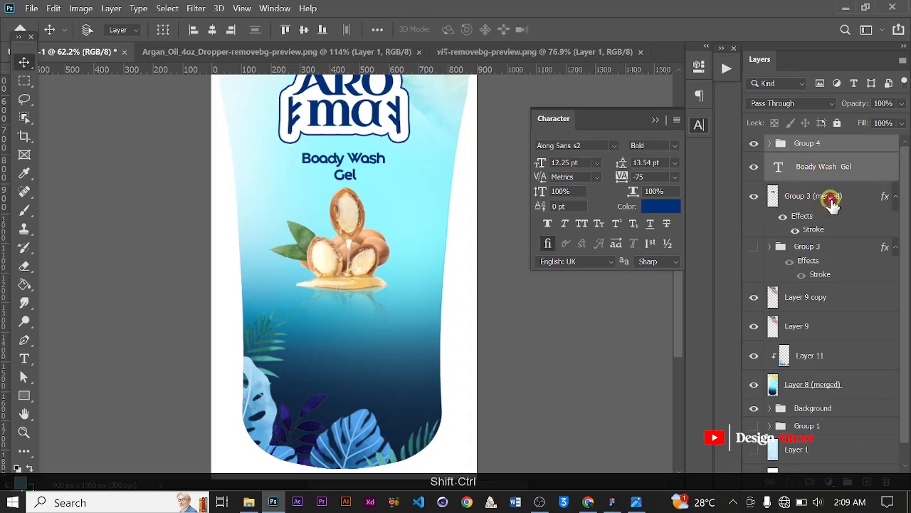
left_click(830, 201, "ctrl")
key("Up")
scroll(409, 244, "down", 3)
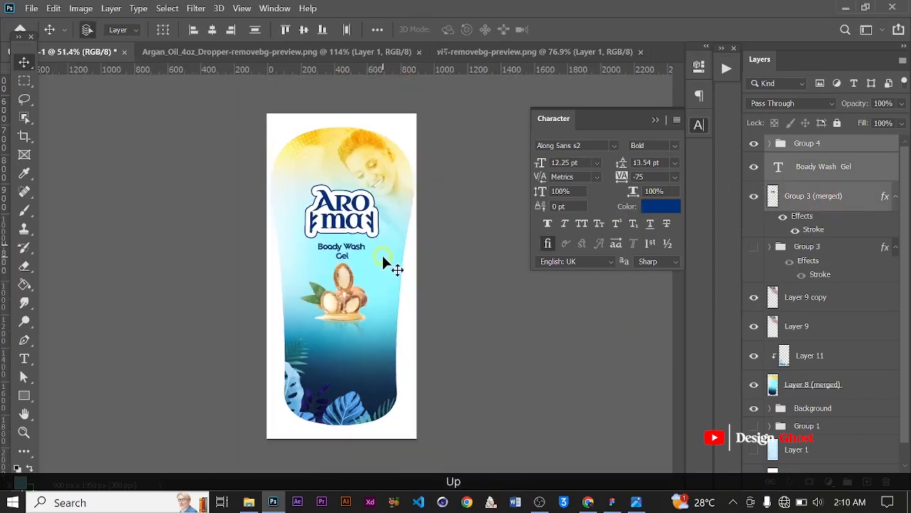
key("Up")
key("Up")
scroll(327, 304, "up", 3)
key("space")
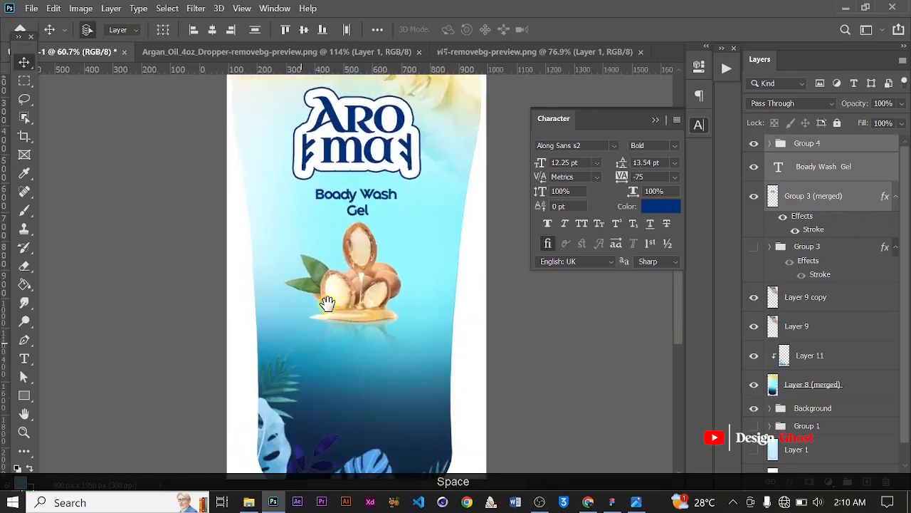
Draw a paragraph text box with placeholder text below the argan oil image
left_click(24, 363)
scroll(346, 347, "up", 3)
key("space")
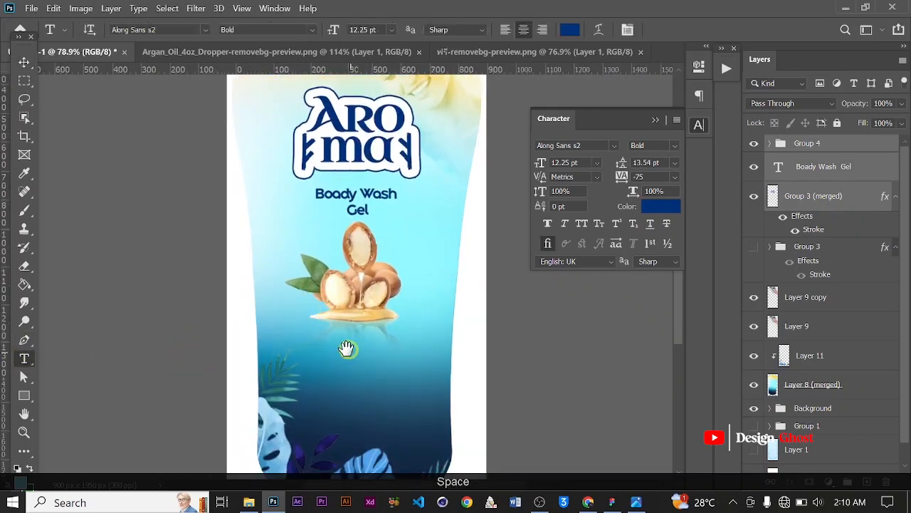
left_click_drag(313, 348, 463, 362)
scroll(308, 281, "up", 2)
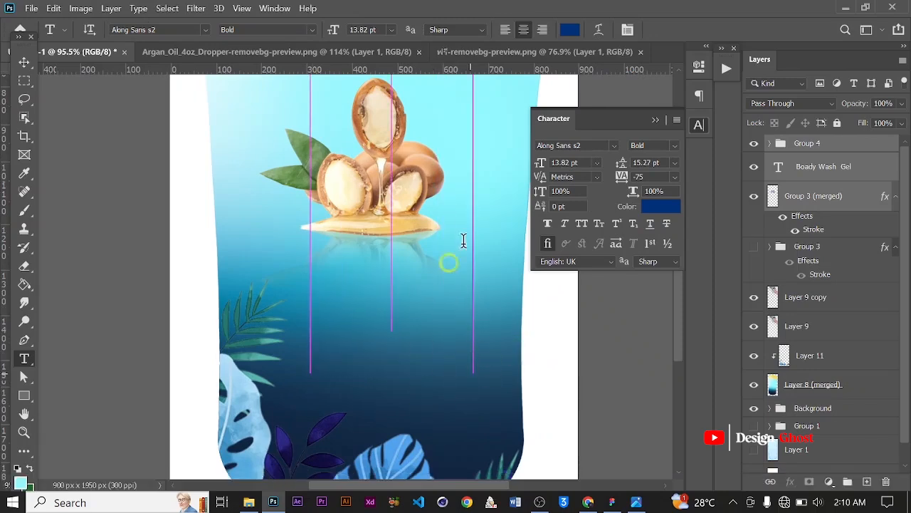
Set the paragraph's font to Nexa Text Demo Bold
left_click(595, 145)
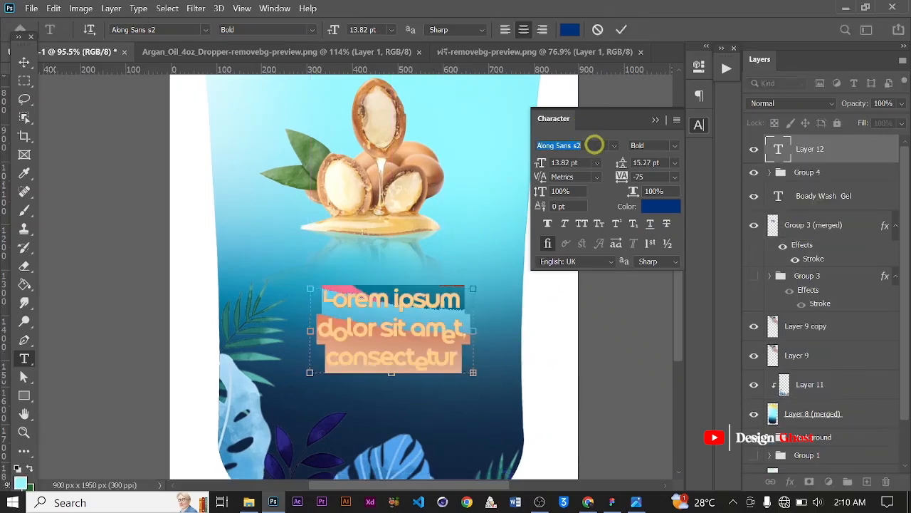
key("Caps_Lock")
type("N")
key("Caps_Lock")
type("r")
key("BackSpace")
type("e")
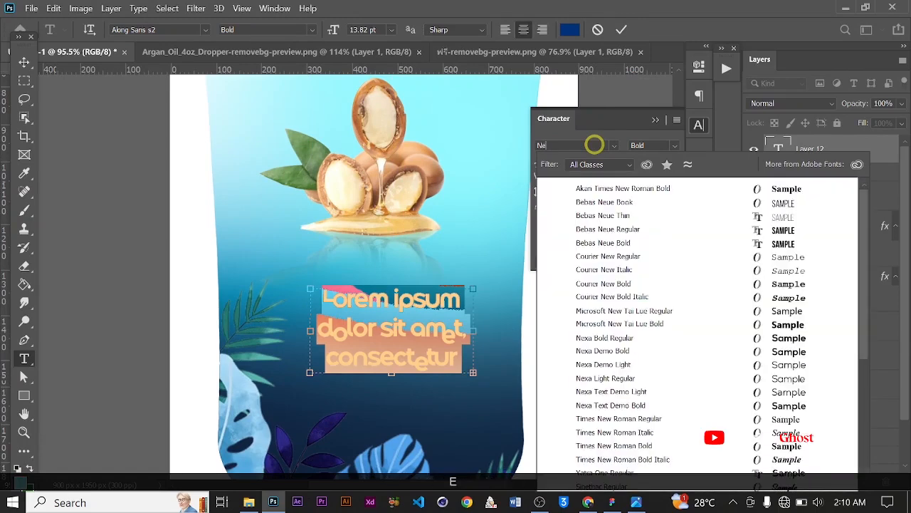
type("x")
type("a Text Demo")
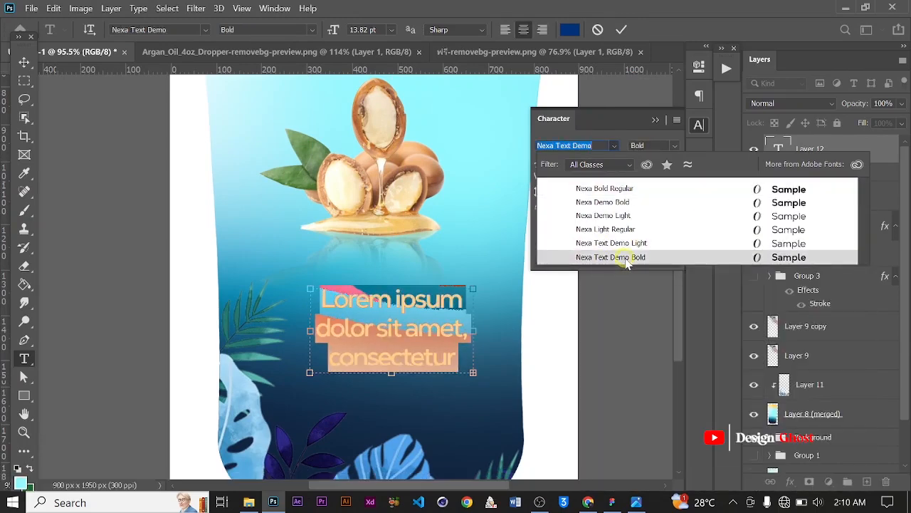
left_click(626, 258)
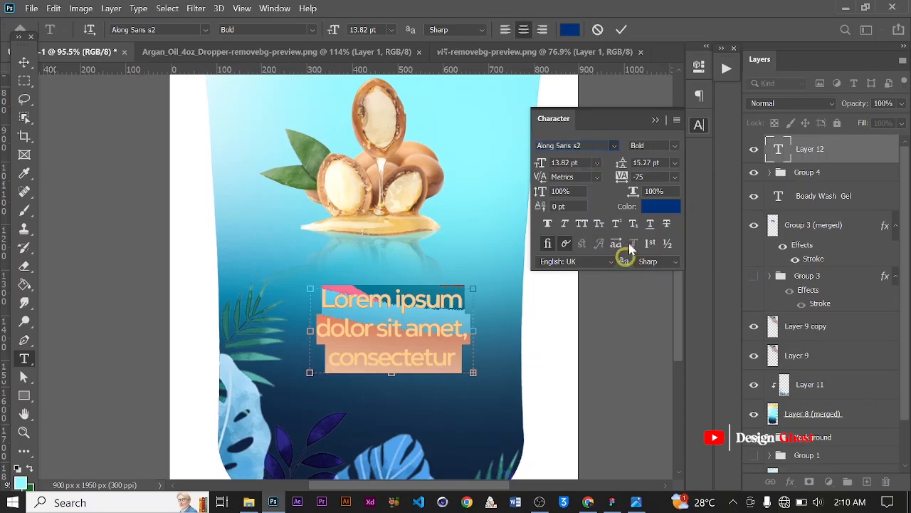
Set the paragraph text colour to white, ffffff
left_click(655, 205)
type("ffffff")
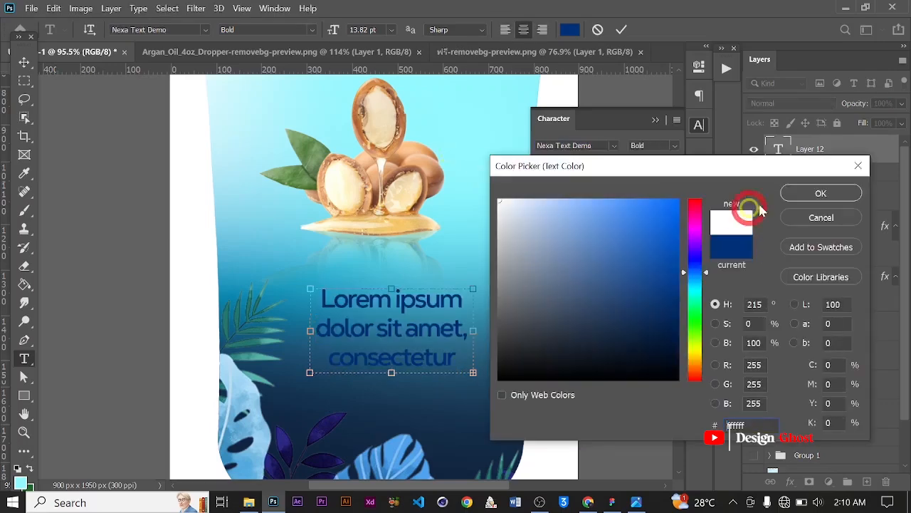
left_click(821, 192)
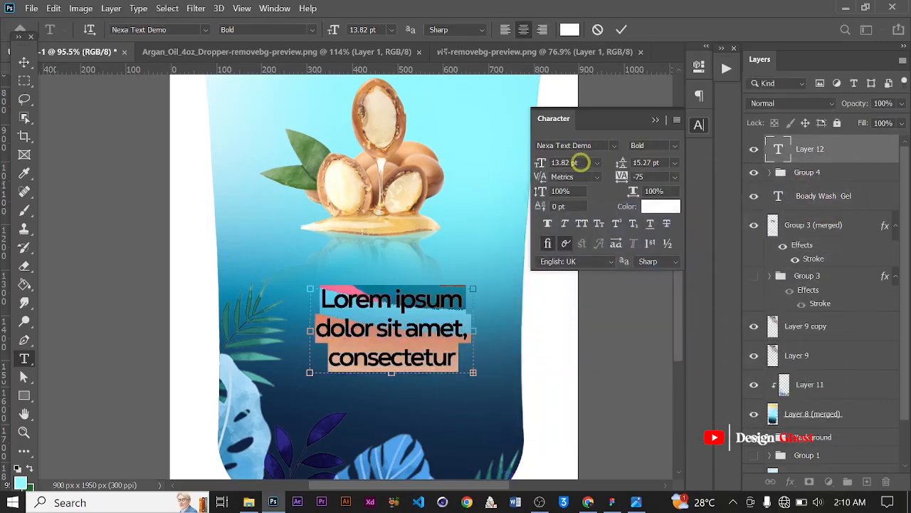
Set the paragraph font size to 8 pt and left-align the text
type("10")
key("Return")
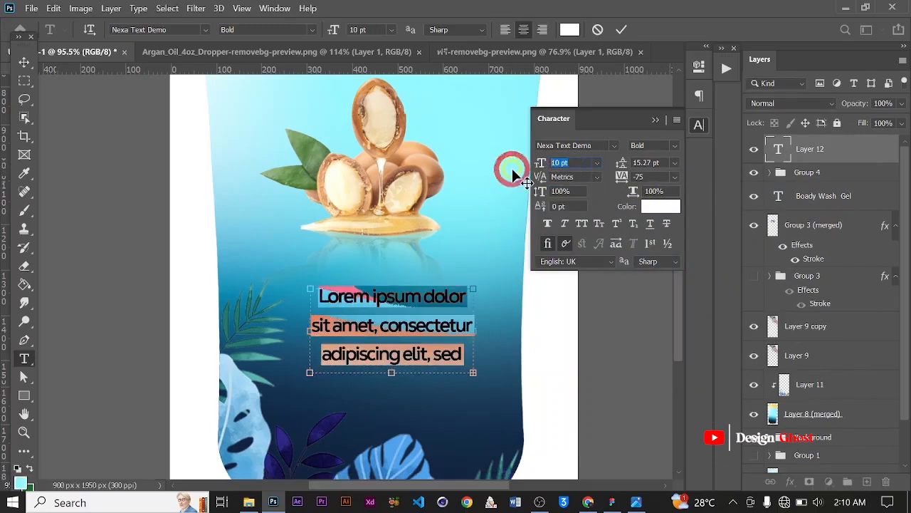
type("8")
key("Return")
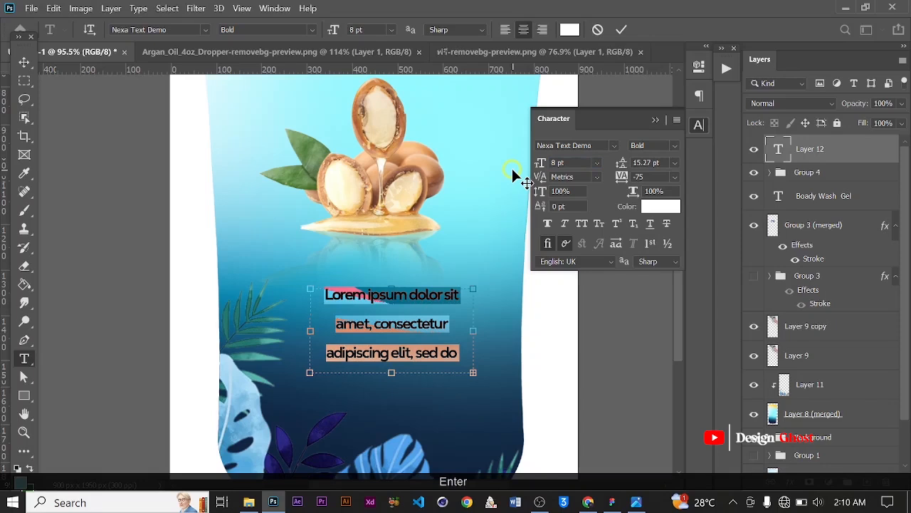
left_click(505, 29)
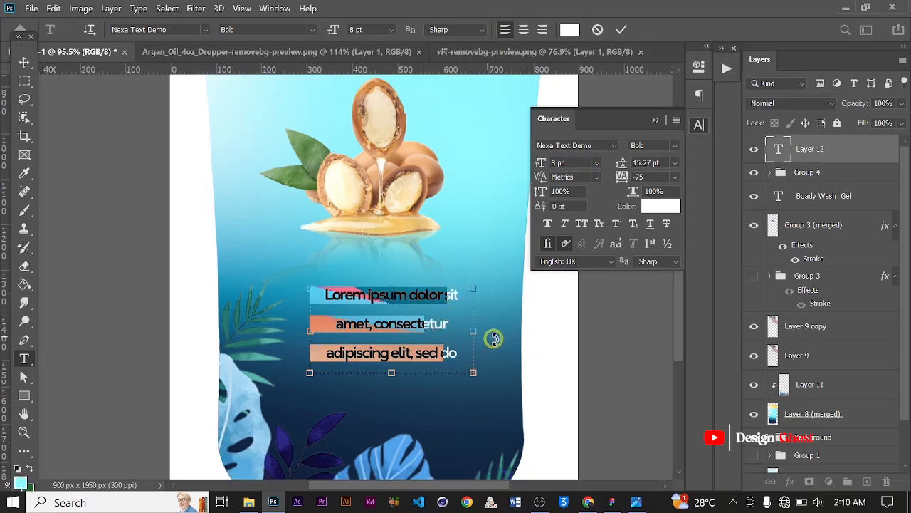
Widen the paragraph text box and set its leading to 9 pt
left_click_drag(487, 328, 497, 329)
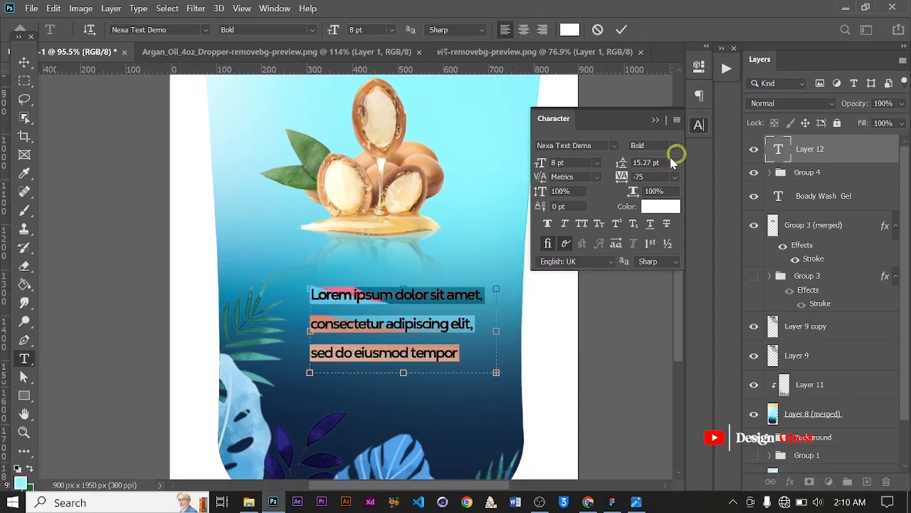
type("9")
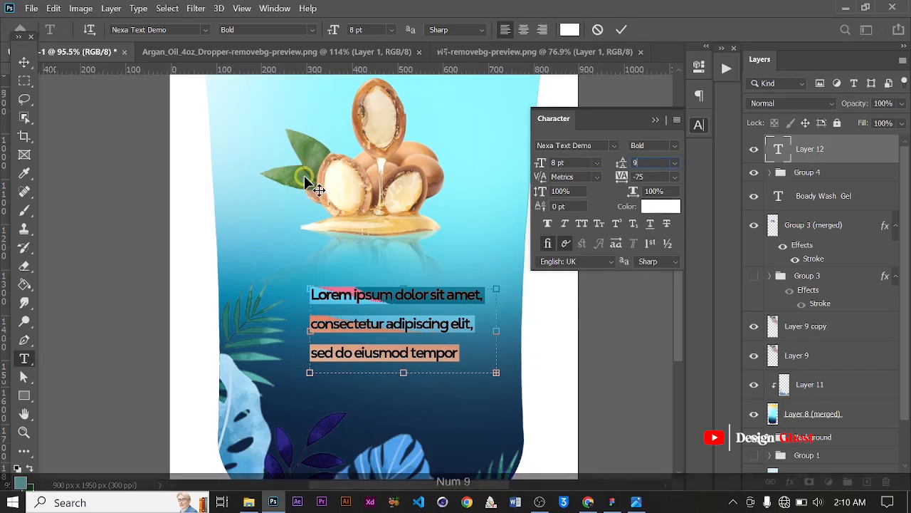
key("Return")
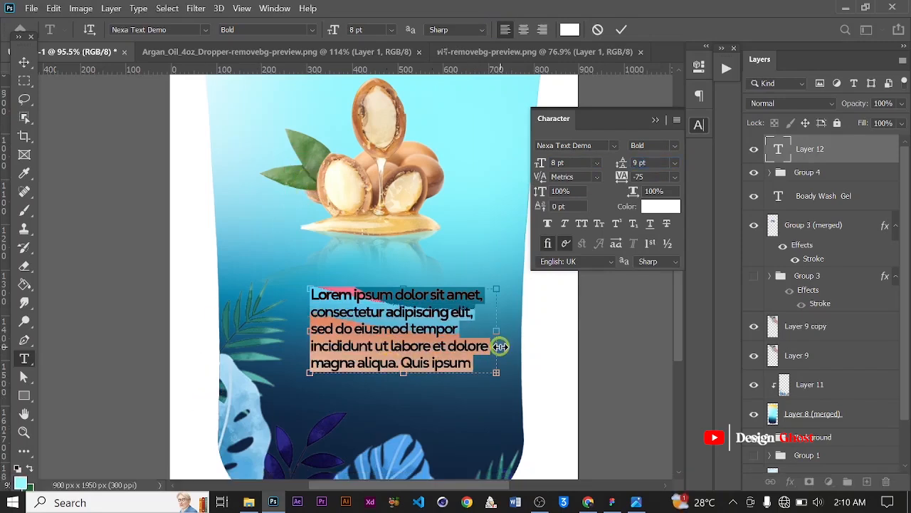
Resize the paragraph box wider and shorter so the text fits, then commit the text
left_click_drag(497, 334, 519, 330)
left_click_drag(414, 369, 421, 354)
left_click(615, 30)
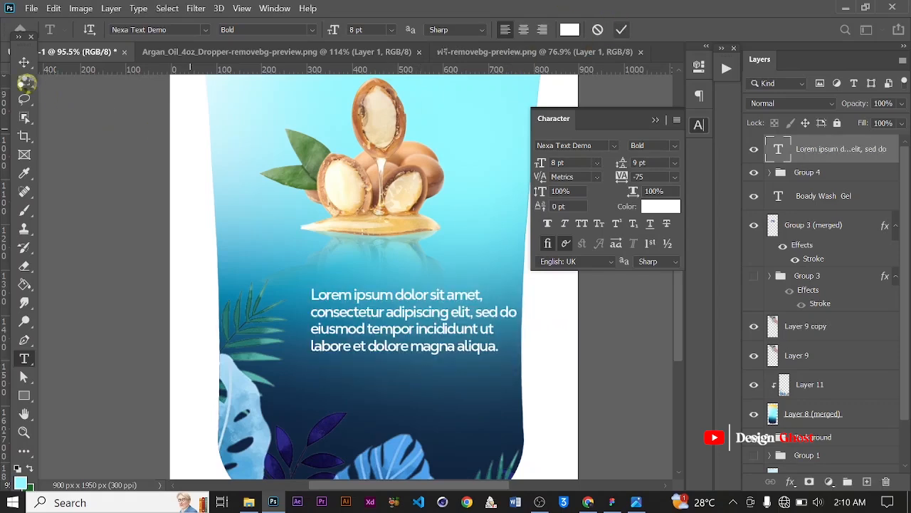
Set the paragraph's tracking to 0
left_click(24, 62)
scroll(299, 342, "down", 1)
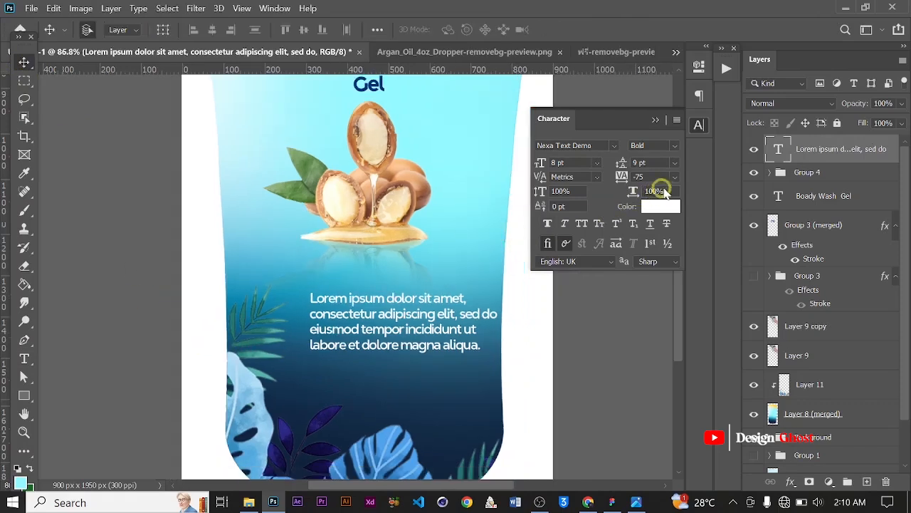
left_click(675, 177)
left_click(651, 261)
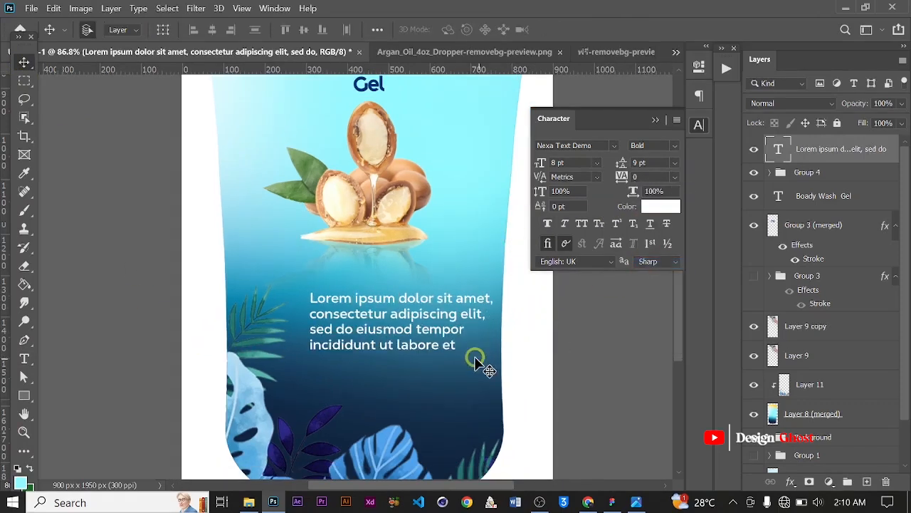
Scale the paragraph down slightly with Free Transform
key("ctrl+t")
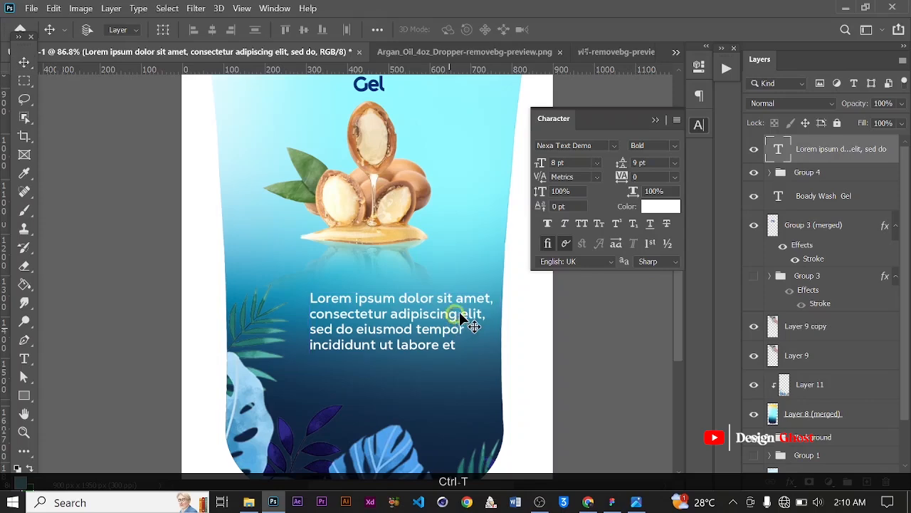
scroll(502, 294, "up", 1)
left_click_drag(502, 293, 476, 300)
key("Return")
key("ctrl+0")
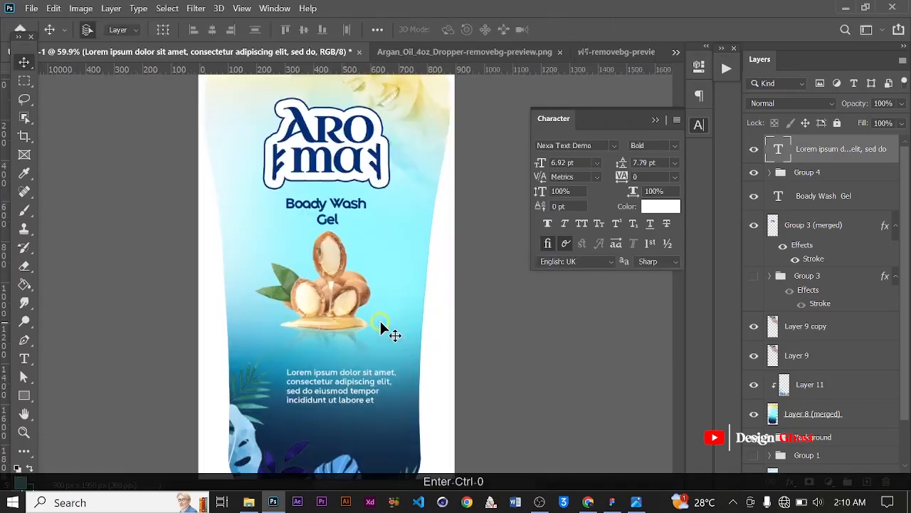
scroll(333, 377, "up", 1)
key("t")
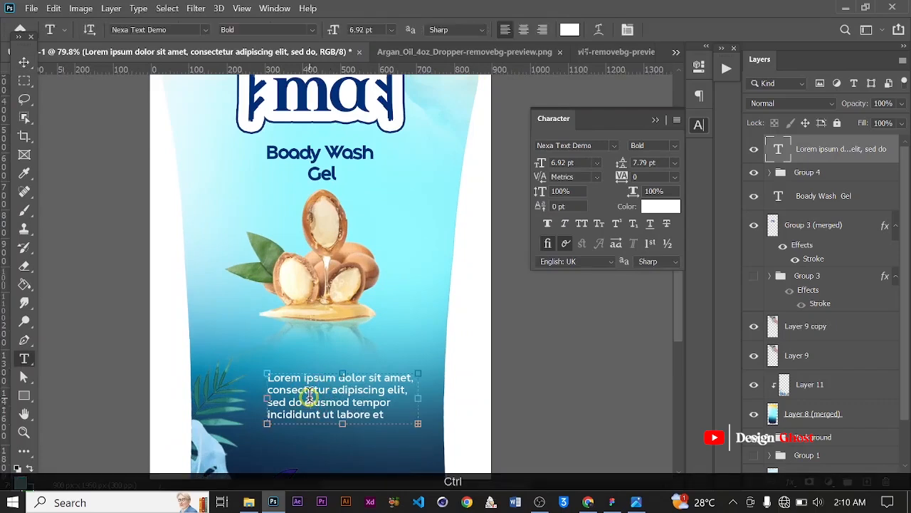
left_click(311, 397)
key("ctrl+a")
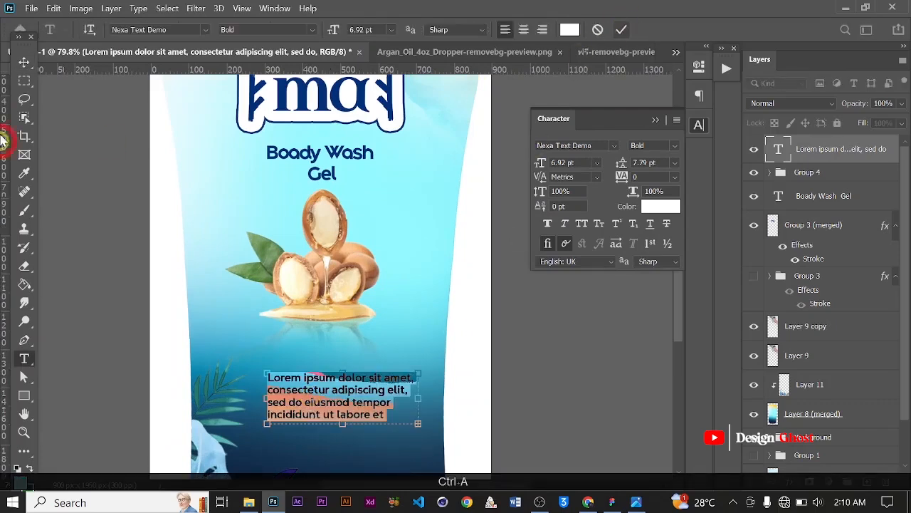
left_click(24, 62)
Nudge the paragraph slightly up and to the right
scroll(261, 311, "down", 3)
scroll(298, 372, "up", 3)
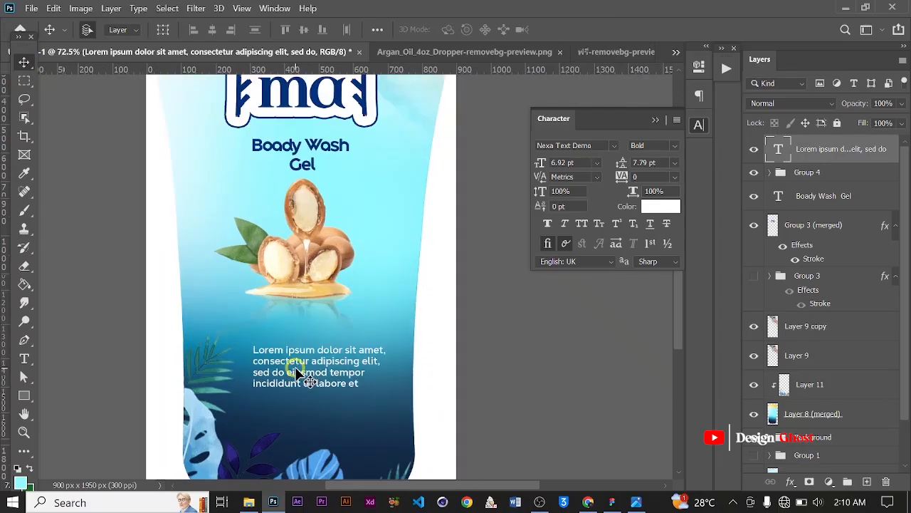
scroll(299, 374, "up", 2)
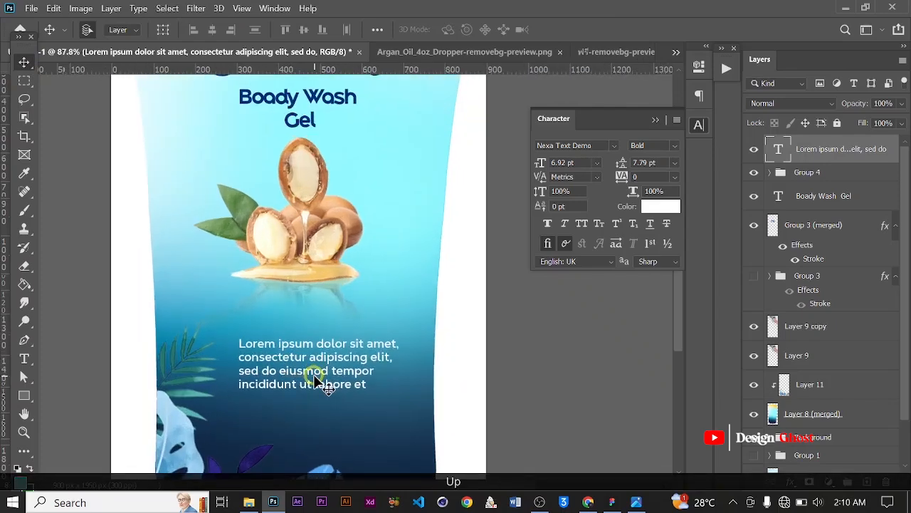
key("Right")
key("Right")
key("Up")
key("Up")
key("Up")
key("Right")
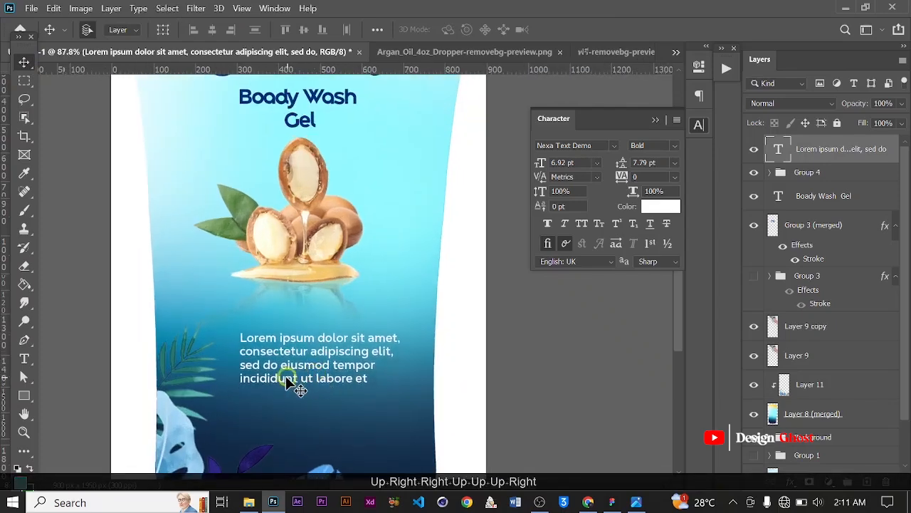
With a white foreground colour, draw a small 5 x 5 px square left of the paragraph's first line
scroll(290, 384, "up", 2)
left_click(24, 400)
scroll(224, 332, "up", 6)
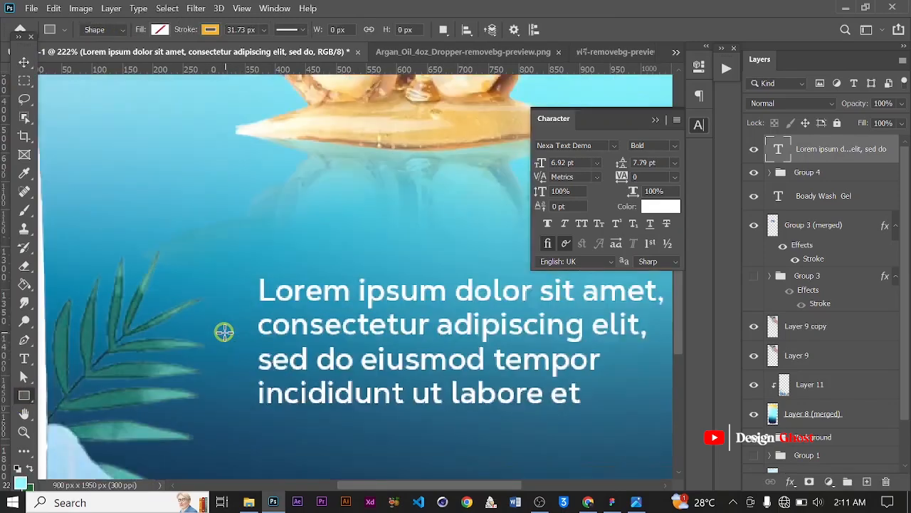
key("space")
left_click_drag(214, 350, 237, 287)
left_click(16, 467)
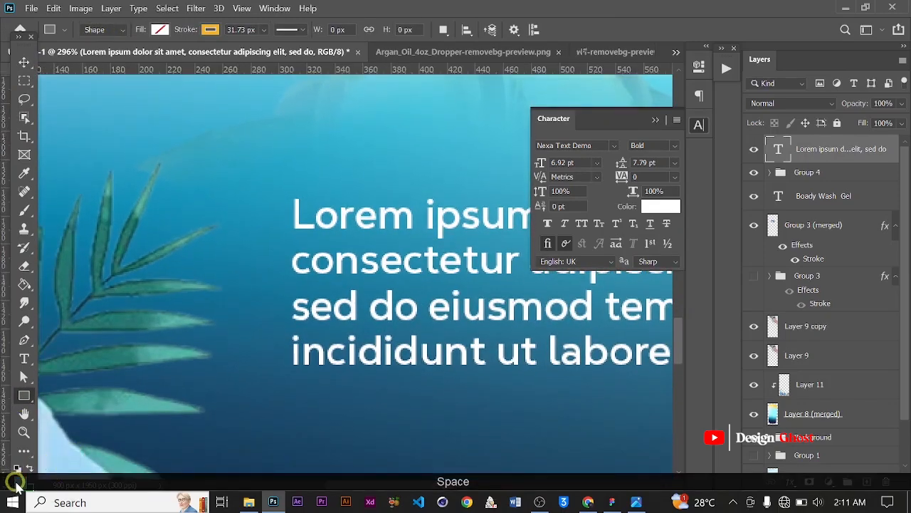
left_click(21, 483)
left_click_drag(547, 235, 425, 153)
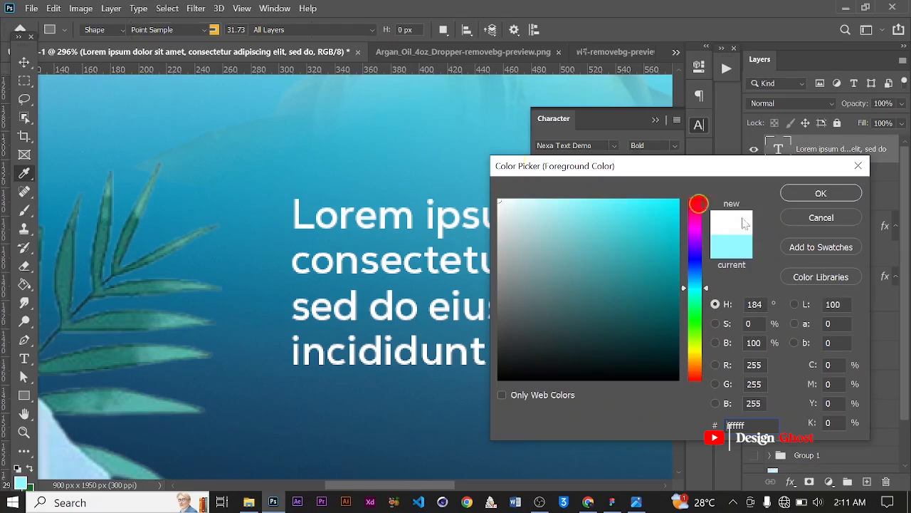
left_click(821, 193)
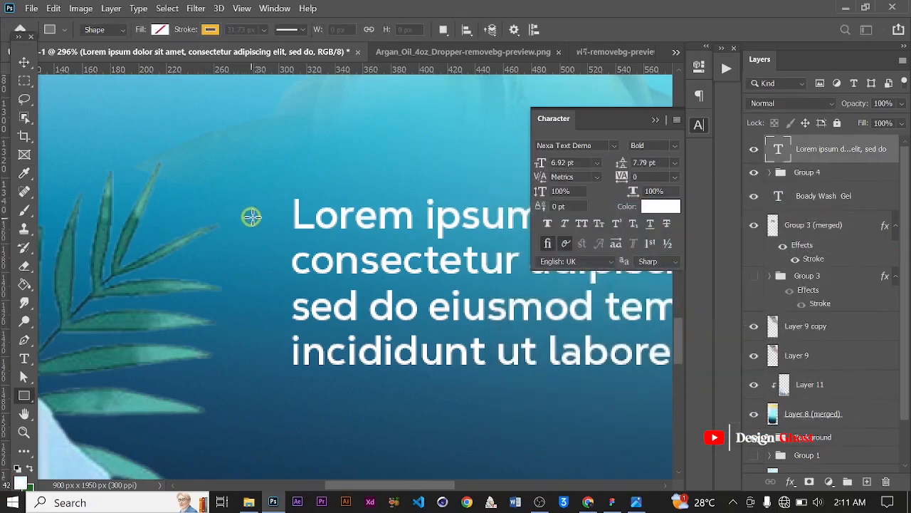
scroll(251, 216, "up", 2)
left_click_drag(279, 202, 292, 216)
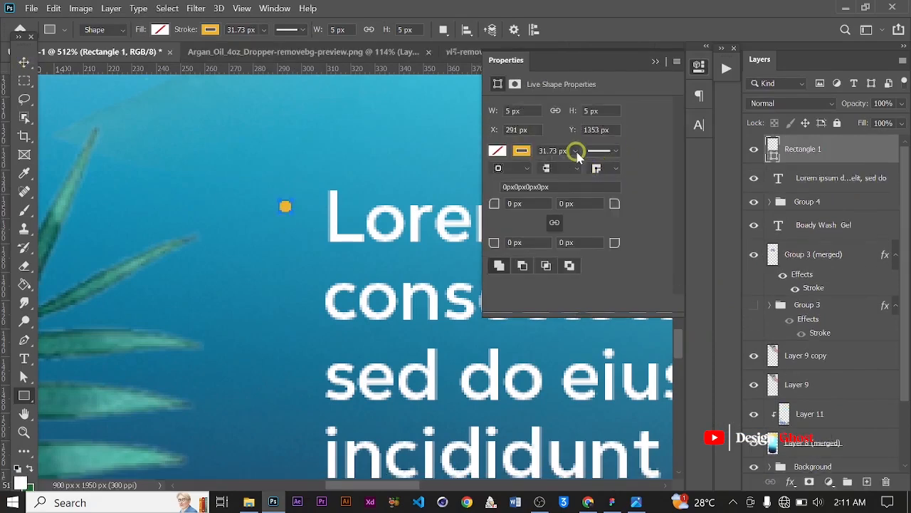
Set the square's stroke to 0 px and its fill to white
left_click(576, 152)
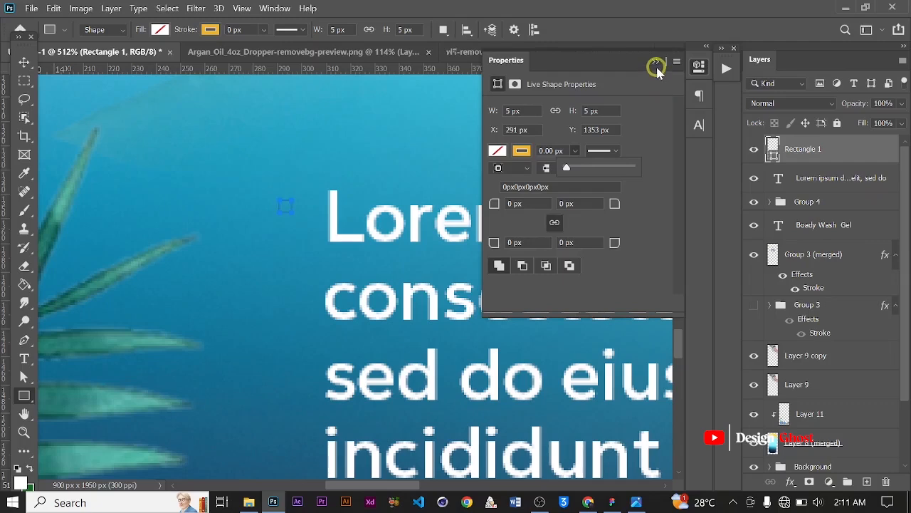
left_click(657, 68)
left_click(160, 29)
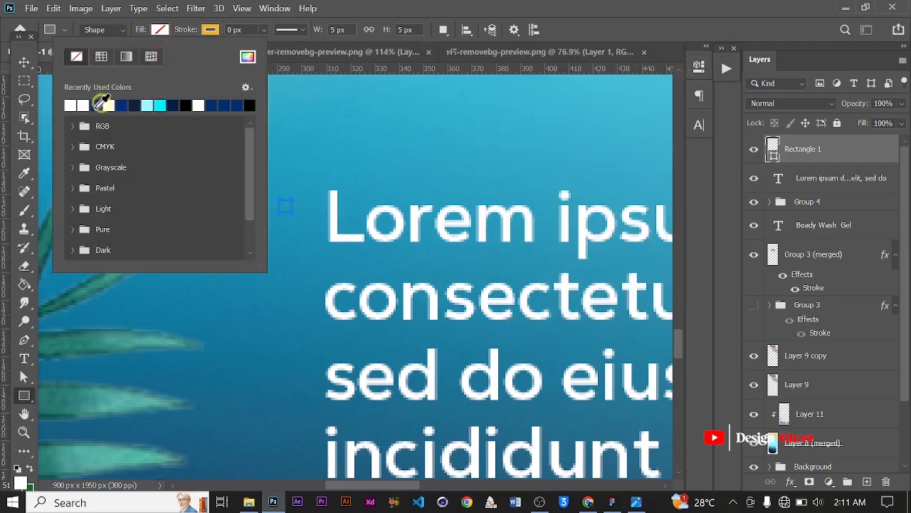
left_click(74, 104)
Nudge the bullet square down to line up with the first text line
left_click(25, 62)
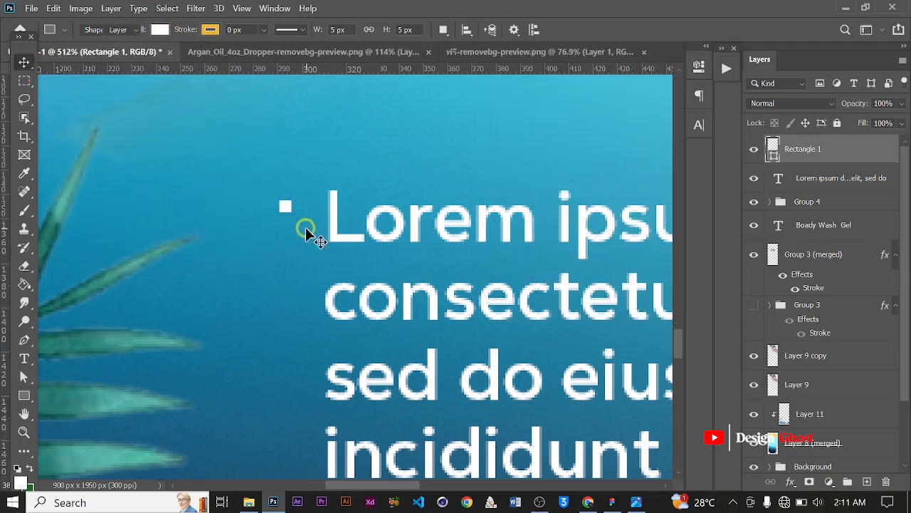
scroll(305, 230, "down", 1)
key("Down")
key("Down")
key("Down")
key("Down")
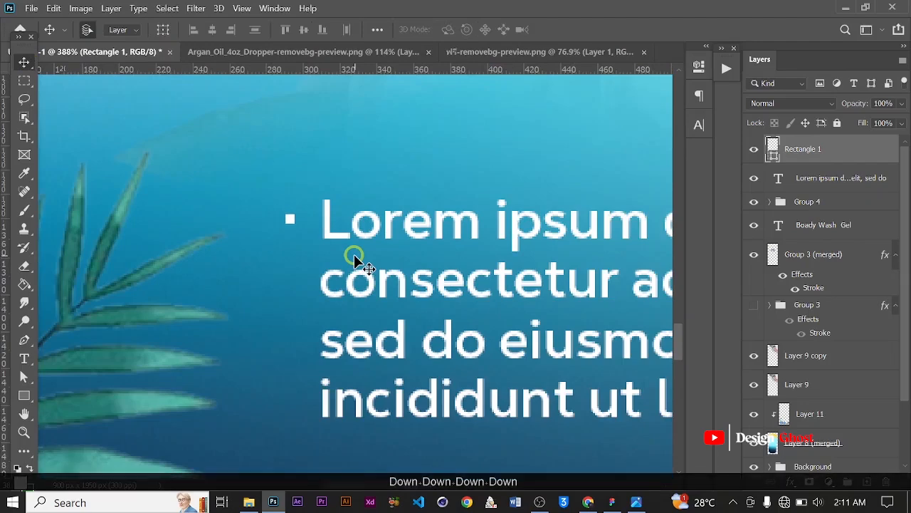
Duplicate the bullet square three times, nudging each copy down beside the next text line
key("ctrl+j")
key("Down")
key("Down")
key("Down")
key("Down")
key("Down")
key("Down")
key("Down")
key("Down")
key("Down")
key("Down")
key("Down")
key("Down")
key("Down")
key("Down")
key("Down")
key("Down")
key("Down")
key("Down")
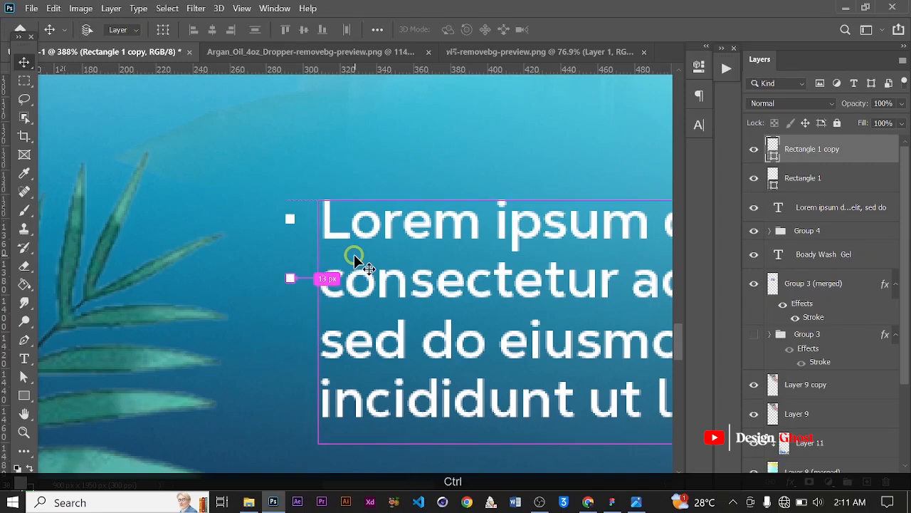
key("ctrl+j")
key("Down")
key("Down")
key("Down")
key("Down")
key("Down")
key("Down")
key("Down")
key("Down")
key("Down")
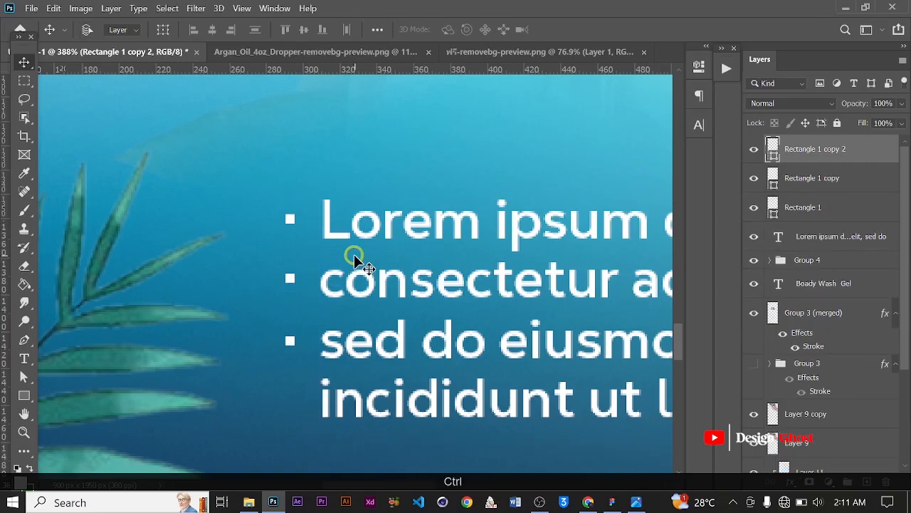
key("ctrl+j")
key("Down")
key("Down")
key("Down")
key("Down")
key("Down")
key("Down")
key("Down")
key("Down")
key("Down")
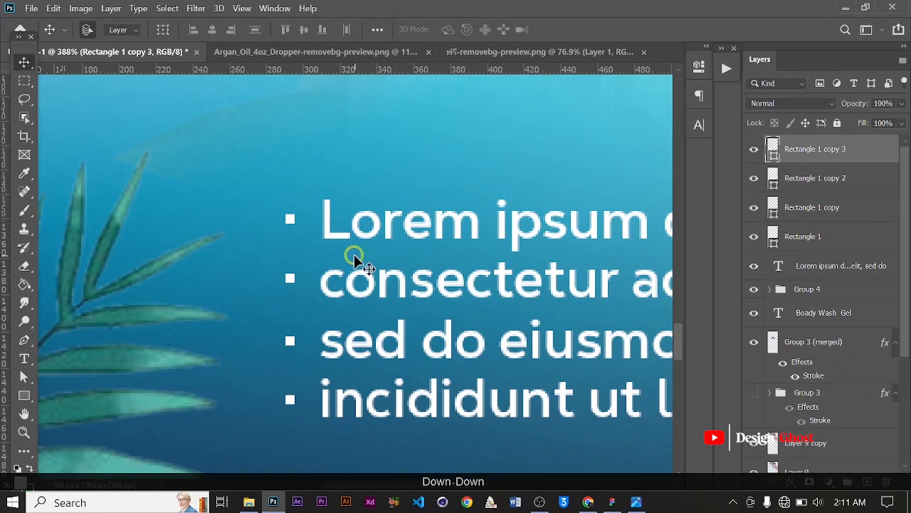
Group the four bullet squares together with the paragraph layer
key("ctrl+0")
scroll(358, 321, "up", 2)
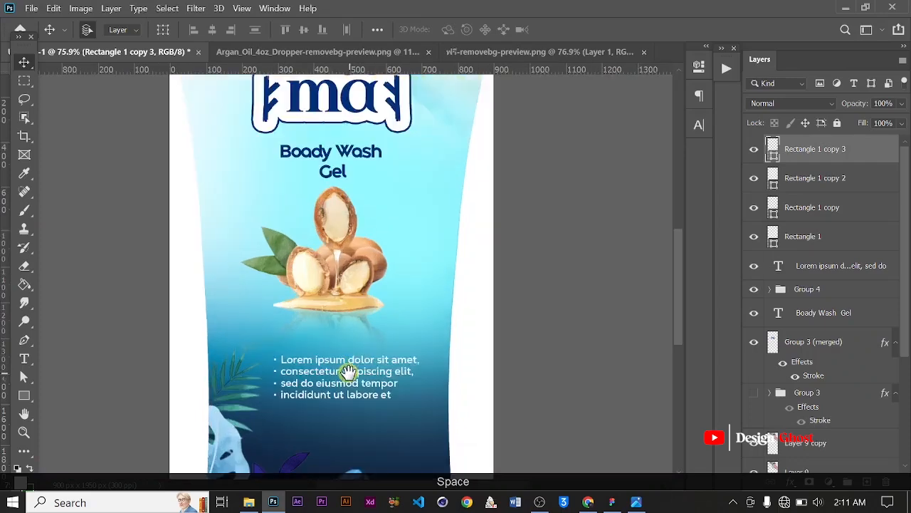
left_click_drag(348, 372, 350, 285)
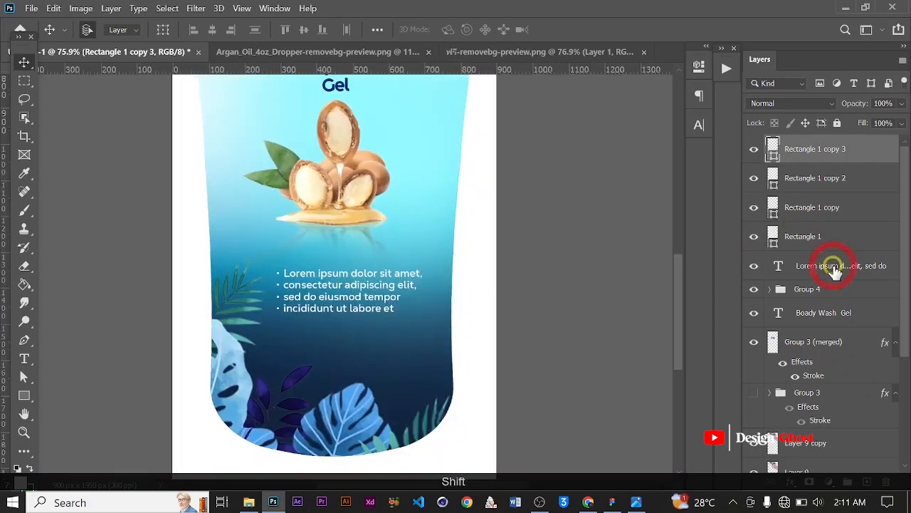
left_click(833, 268, "shift")
key("ctrl+g")
Add a point text line with a phone number below the bulleted paragraph
scroll(320, 288, "up", 3)
left_click_drag(331, 306, 355, 221)
left_click(24, 361)
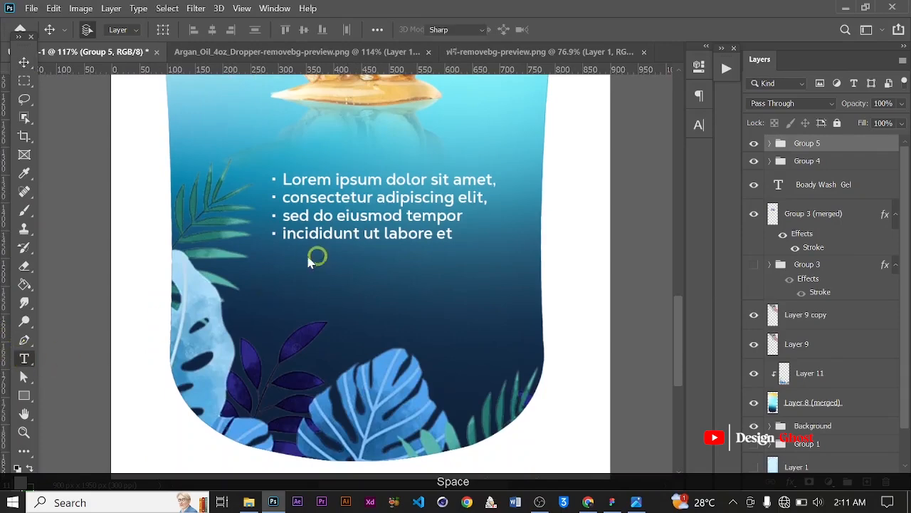
left_click(288, 289)
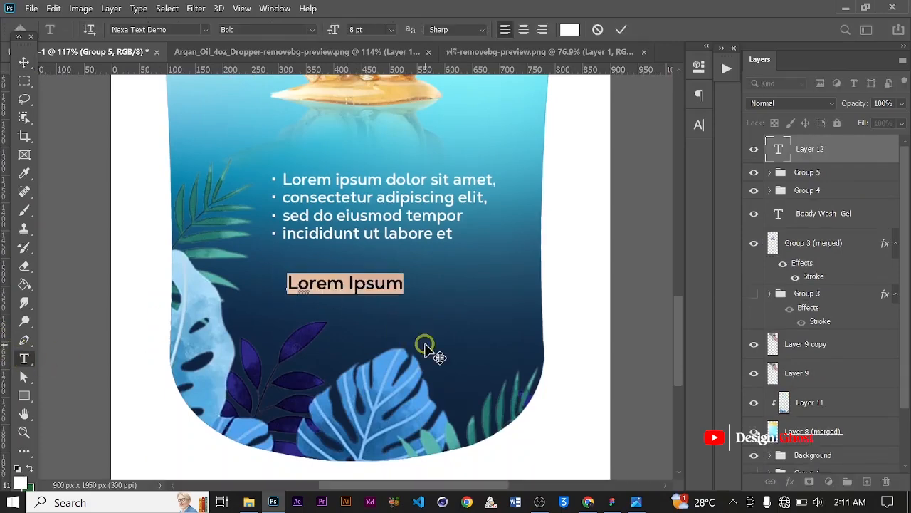
type("+233")
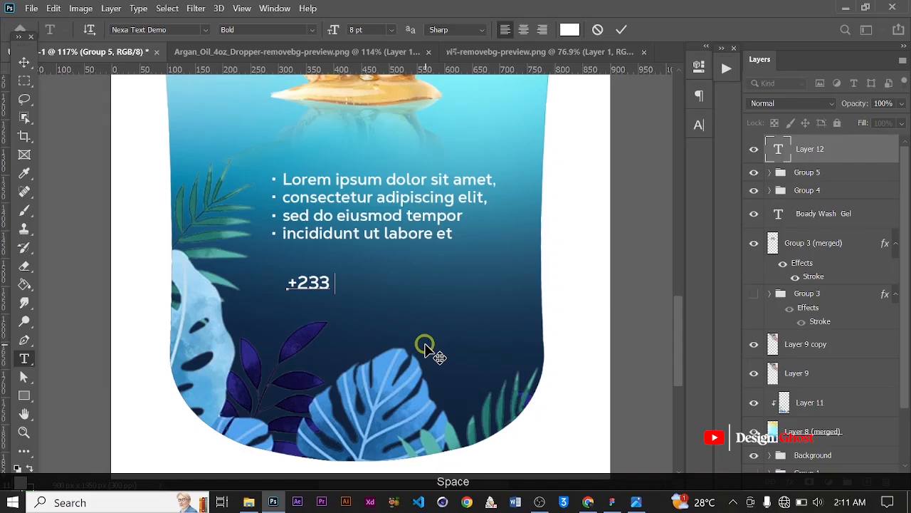
type(" 00 00")
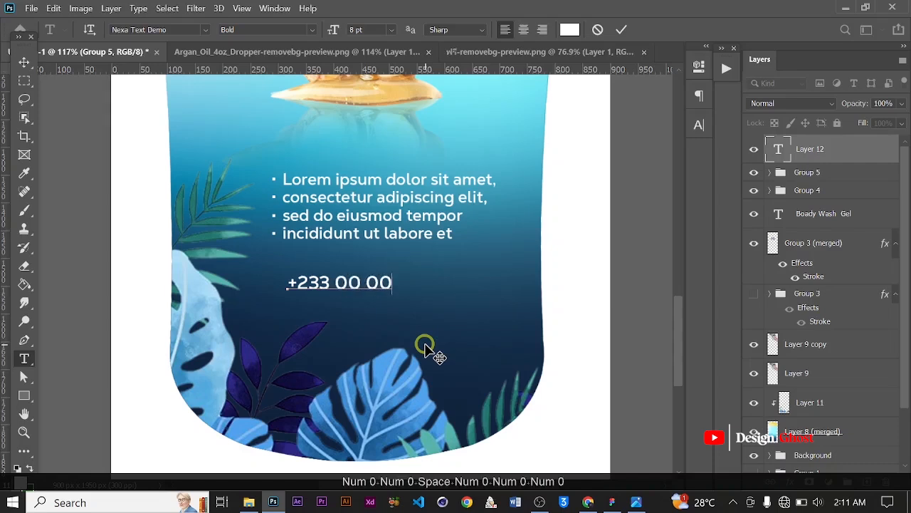
type("0000")
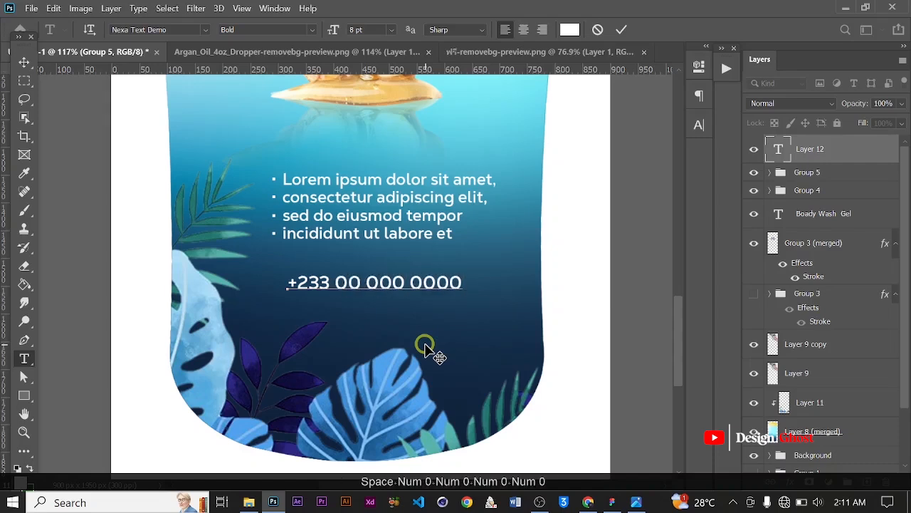
left_click(621, 29)
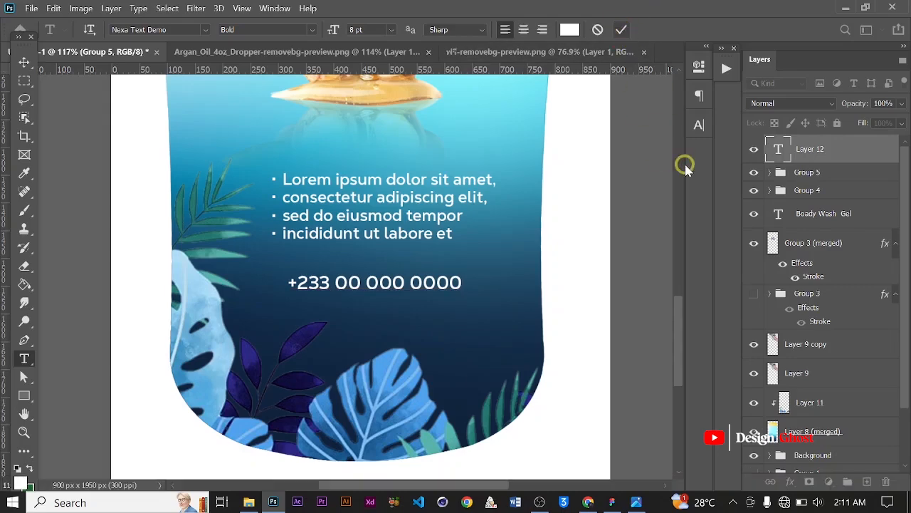
Set the phone number's text colour to yellow #fffc00
left_click(700, 124)
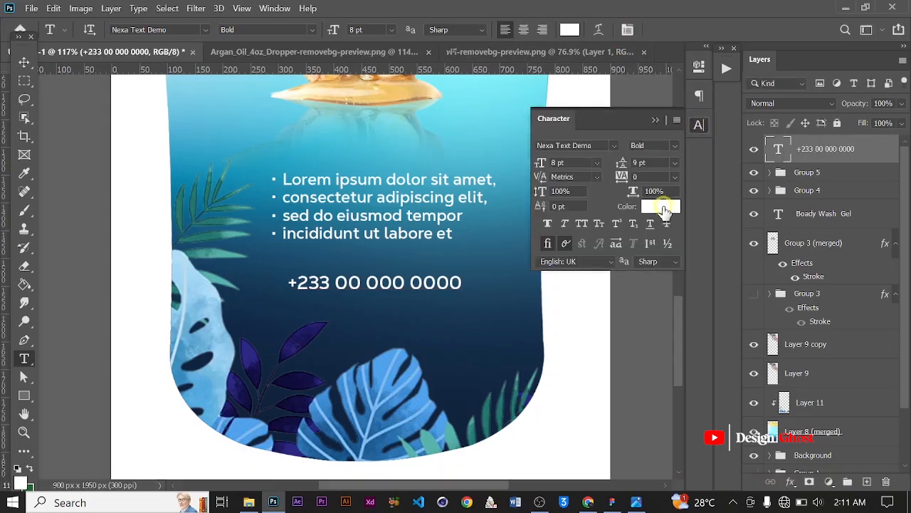
left_click(662, 207)
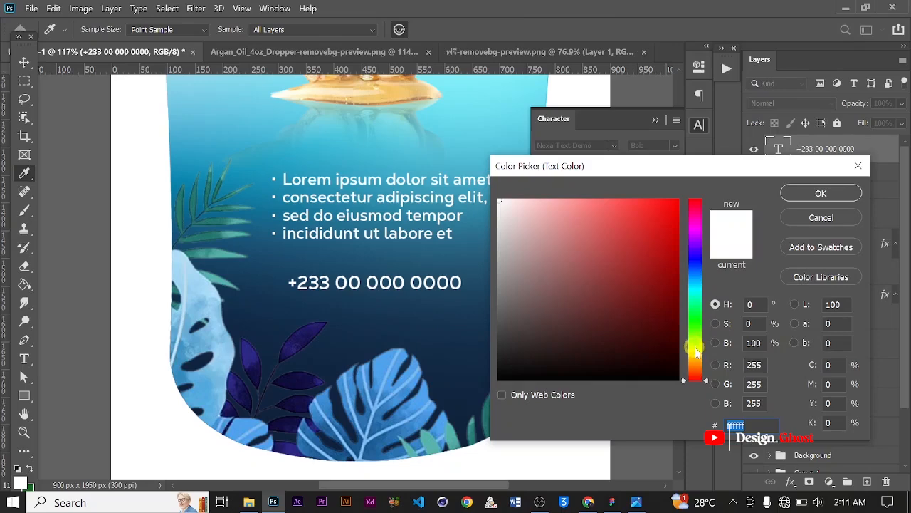
left_click(679, 200)
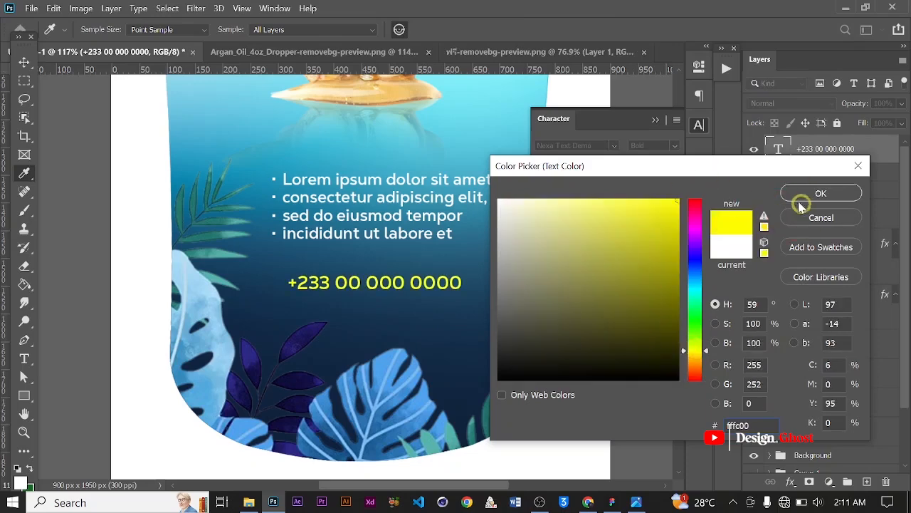
left_click(801, 194)
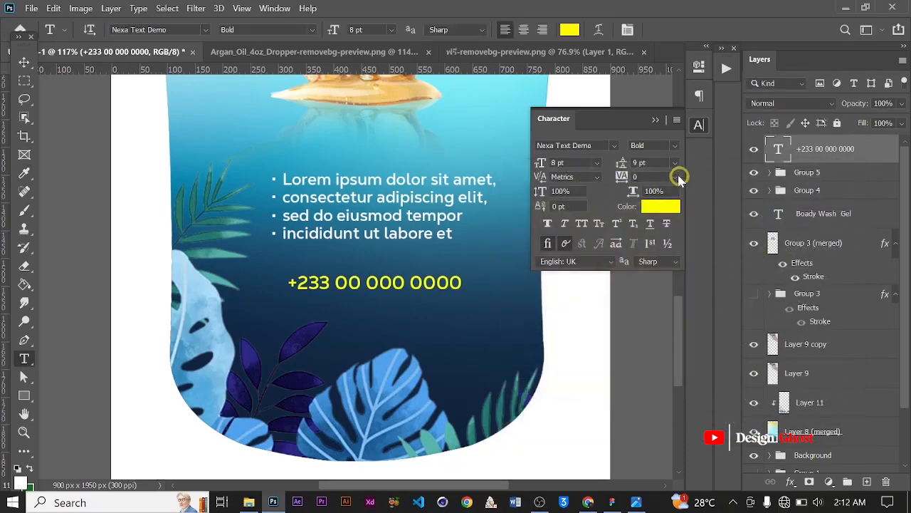
Set the phone number's tracking to -75 and change its font to Nexa Bold
left_click(679, 178)
left_click(661, 206)
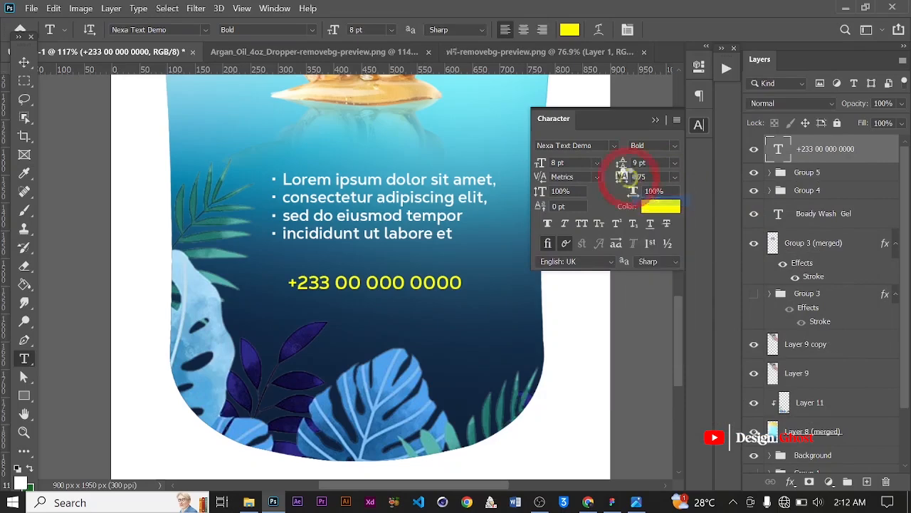
left_click(599, 145)
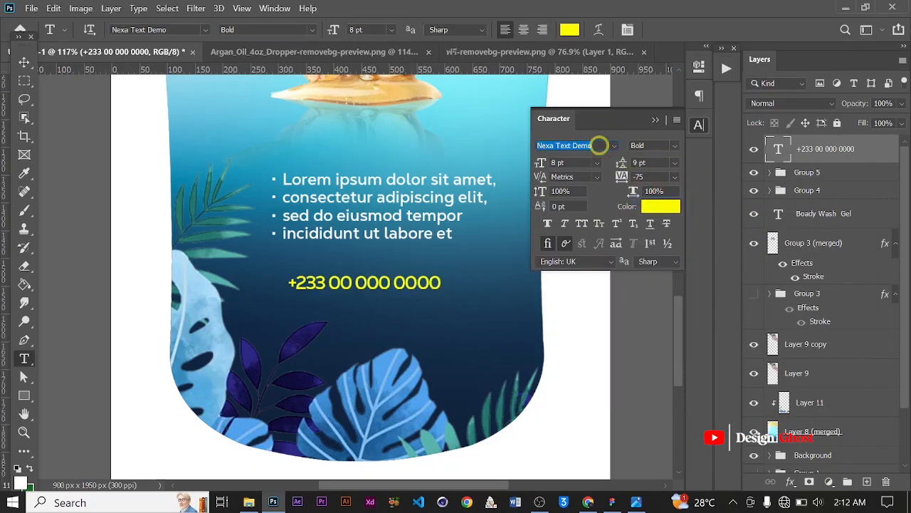
type("nexa")
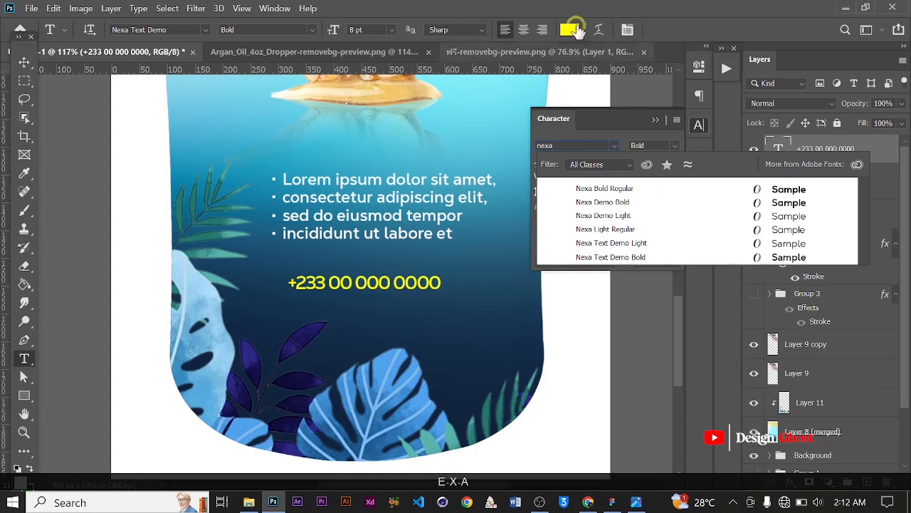
left_click(604, 189)
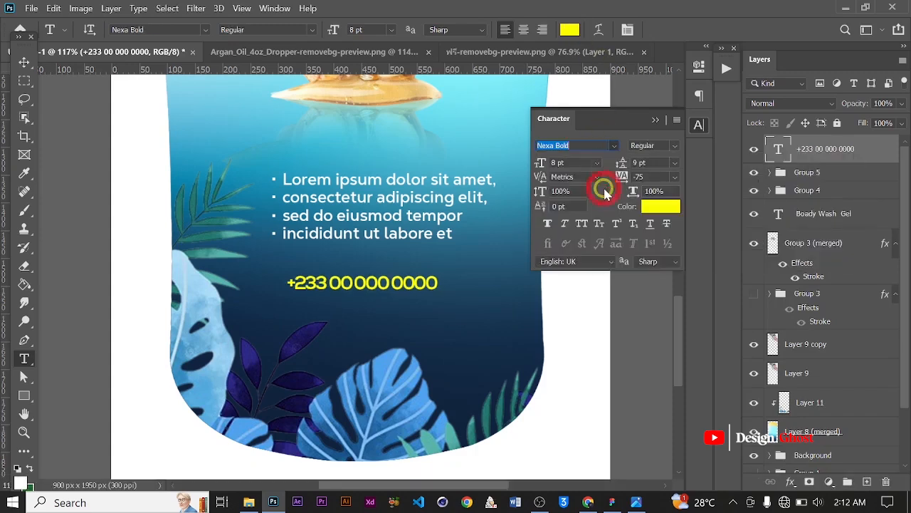
left_click(655, 121)
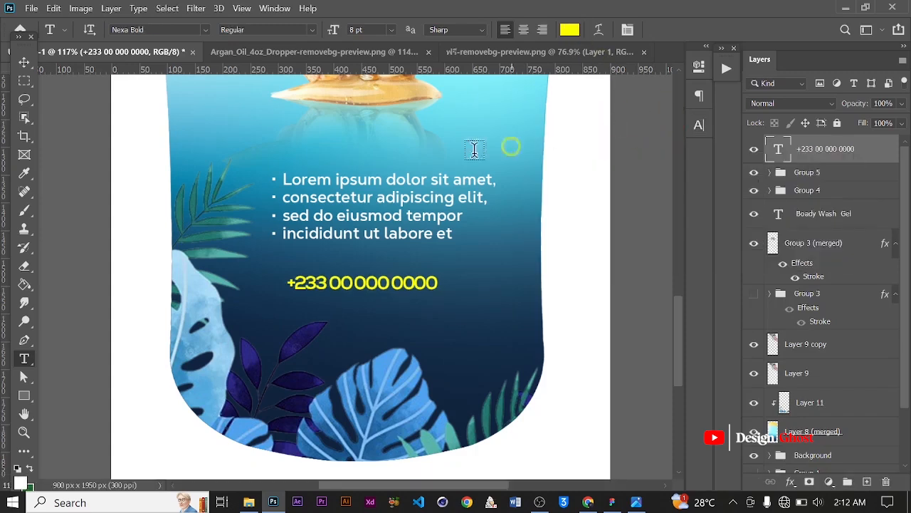
Scale the phone number up to about 143% and shift it slightly left under the paragraph
scroll(394, 193, "down", 3)
left_click(25, 63)
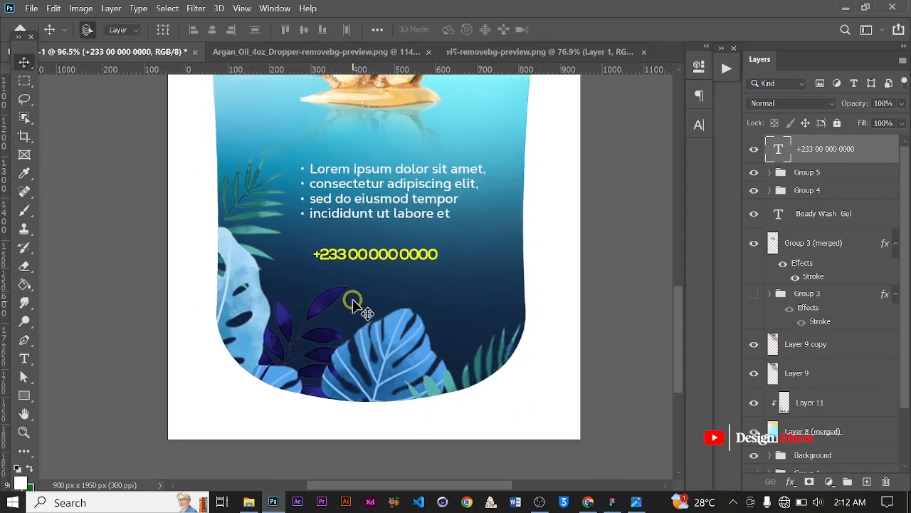
scroll(356, 302, "up", 3)
key("ctrl+t")
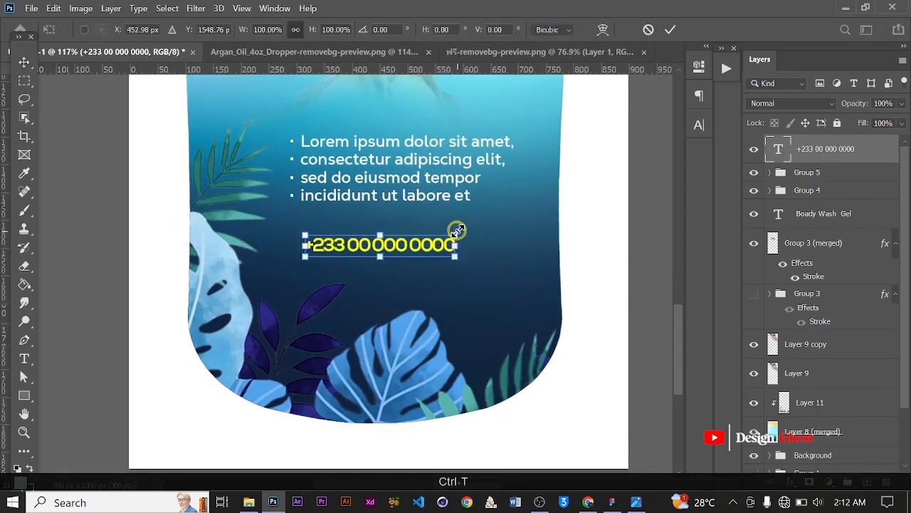
left_click_drag(475, 223, 502, 228)
left_click_drag(300, 255, 292, 258)
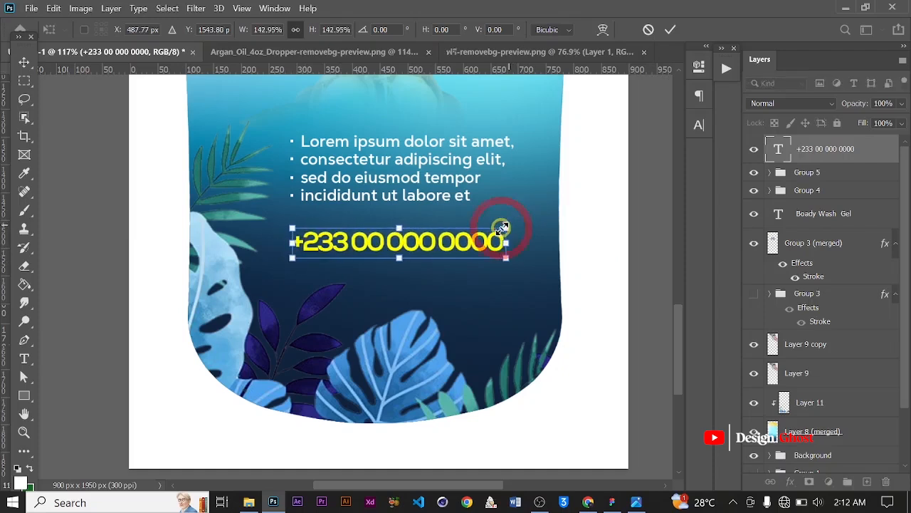
key("Return")
Fit the whole bottle artwork in the window and review the finished label across the open documents
key("ctrl+0")
scroll(356, 277, "down", 1)
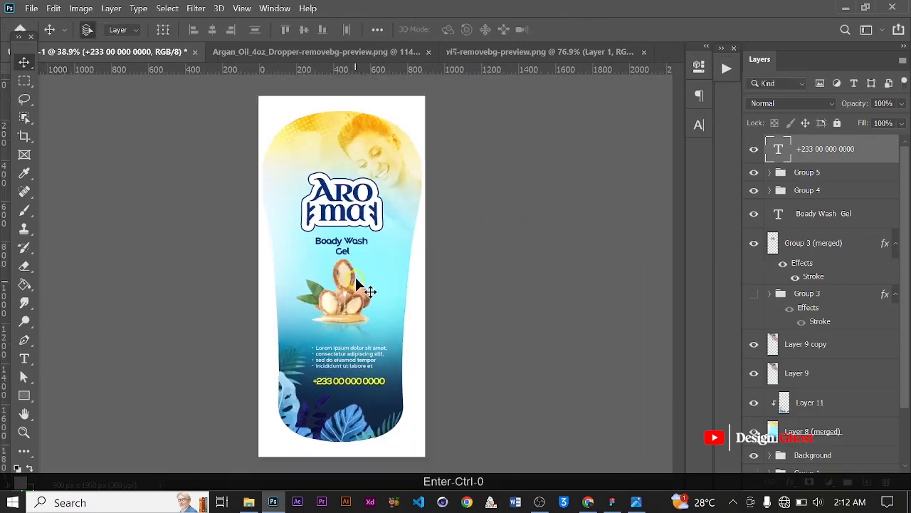
scroll(359, 276, "up", 2)
scroll(371, 267, "down", 2)
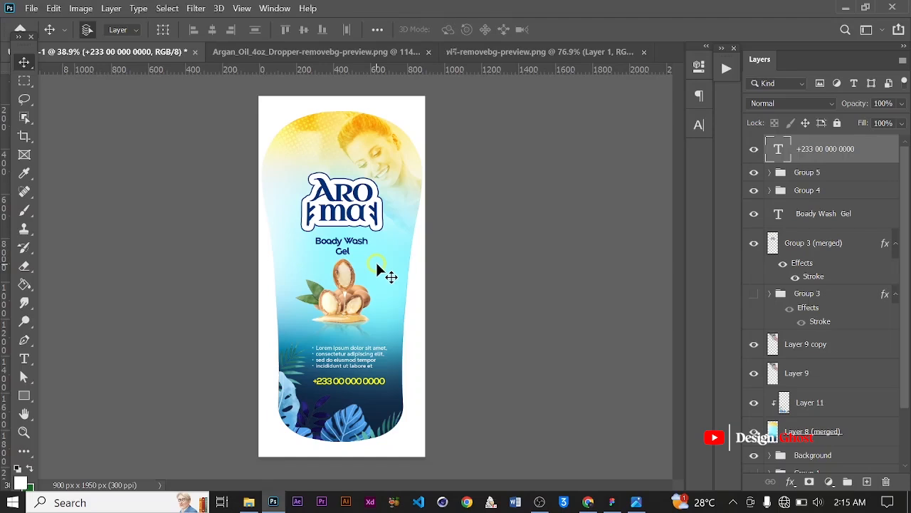
left_click(508, 56)
left_click(119, 53)
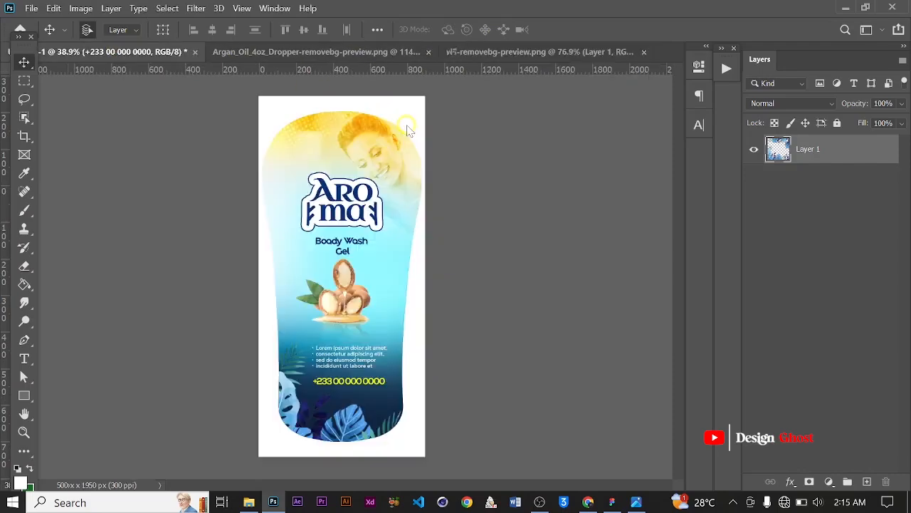